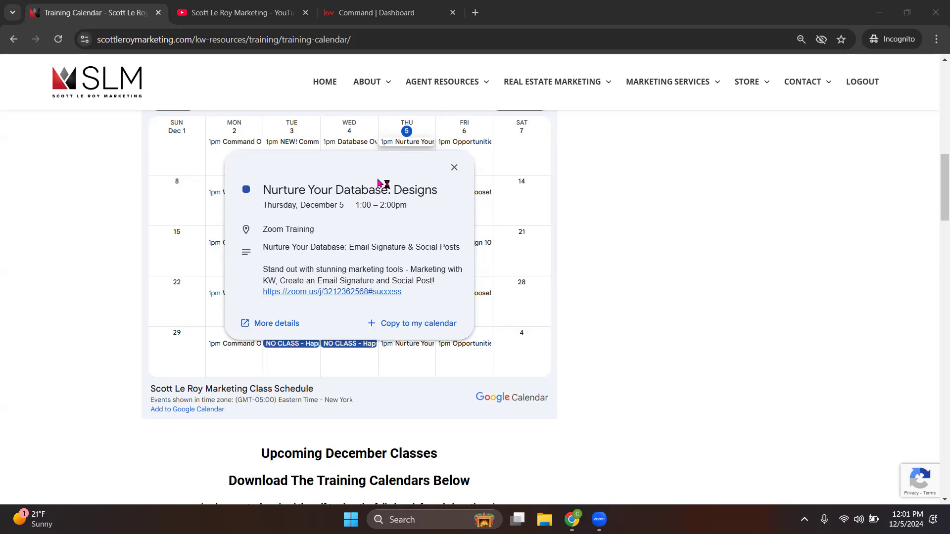
# Step: Switch from the Training Calendar to the Scott Le Roy Marketing YouTube channel's Videos page
pyautogui.click(263, 22)
pyautogui.click(228, 43)
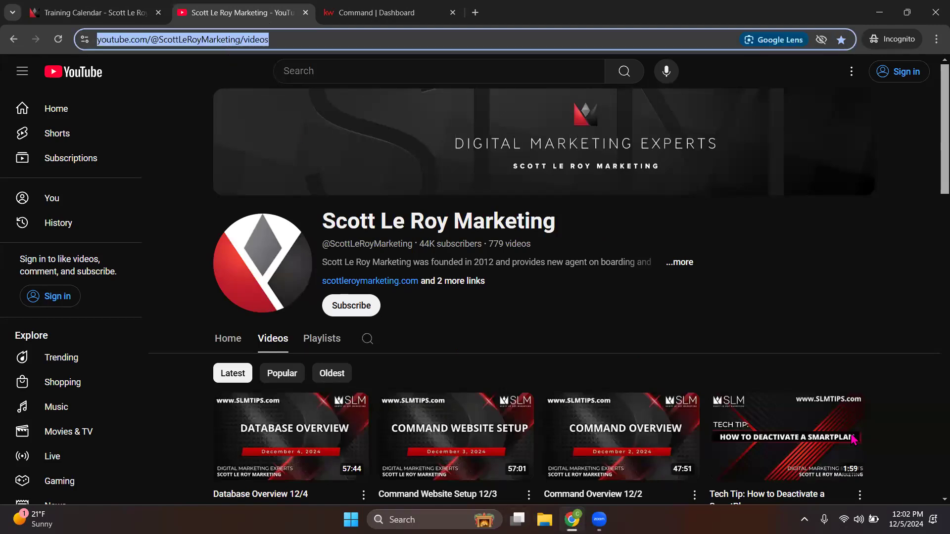
pyautogui.click(927, 41)
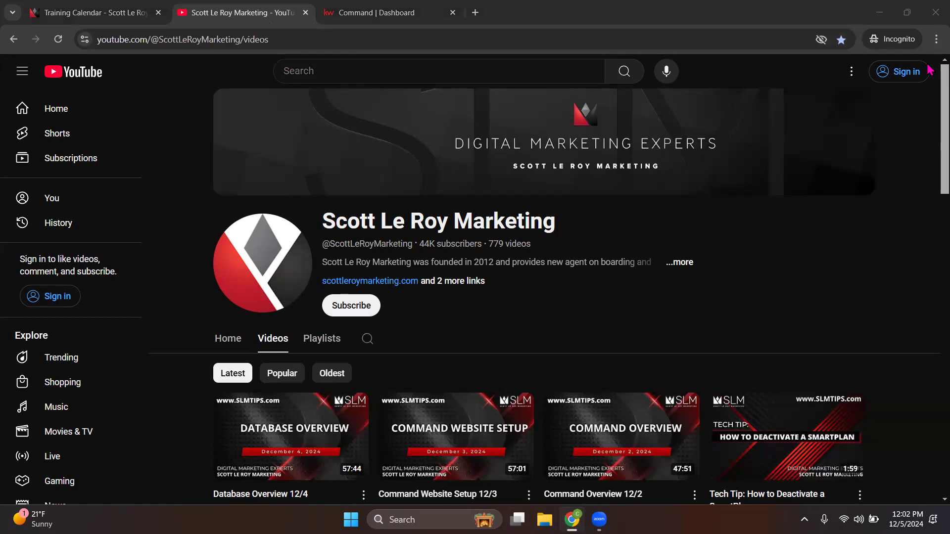
# Step: Search the channel's videos for 'designs' and scroll through the results
pyautogui.click(346, 372)
pyautogui.scroll(-3, 288, 412)
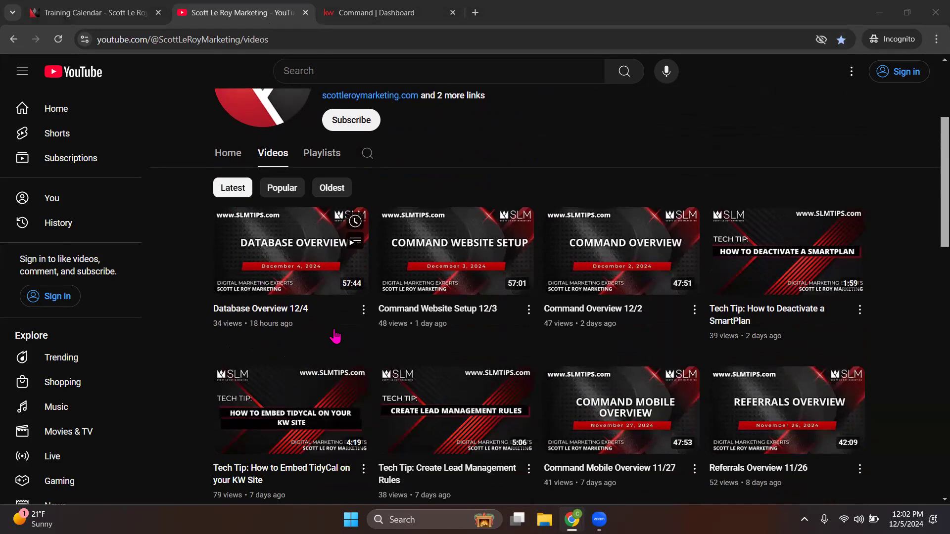
pyautogui.click(367, 153)
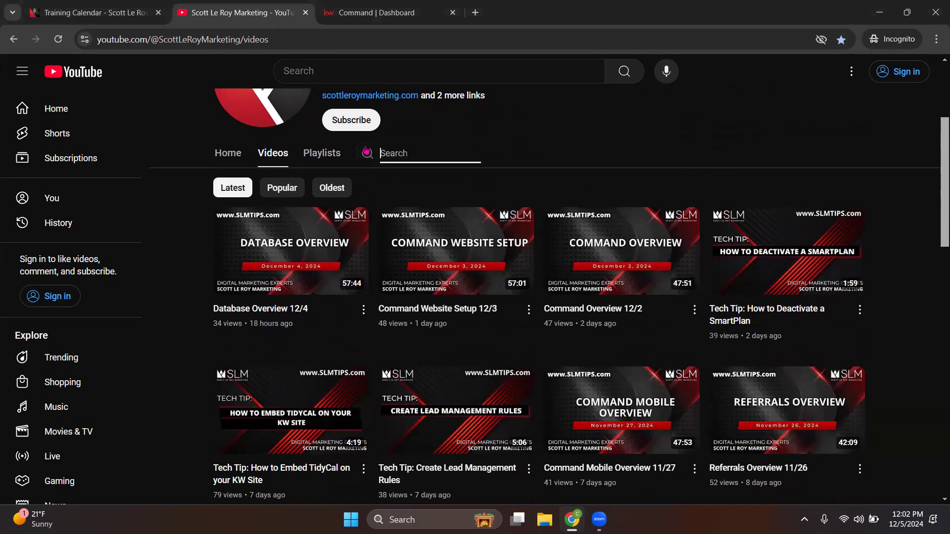
pyautogui.write('desingns')
pyautogui.press('Return')
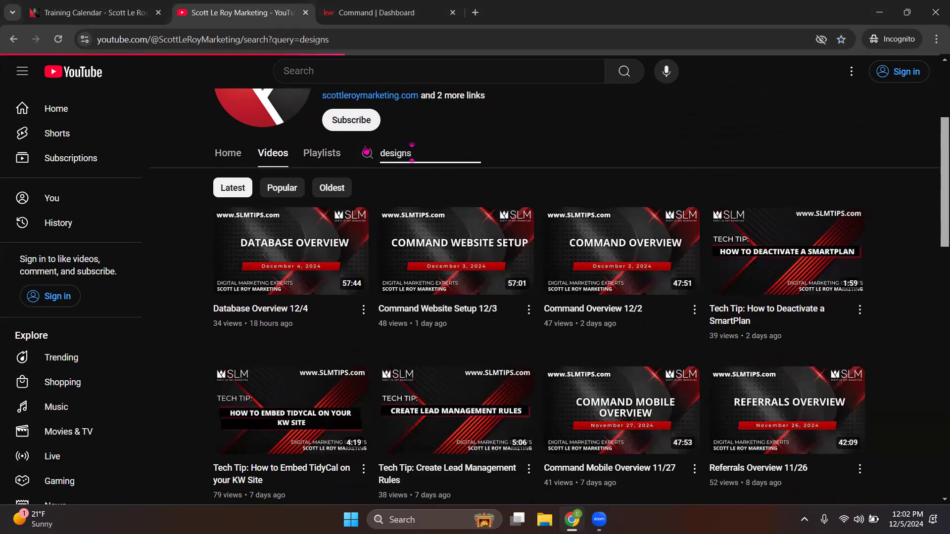
pyautogui.scroll(-2, 495, 329)
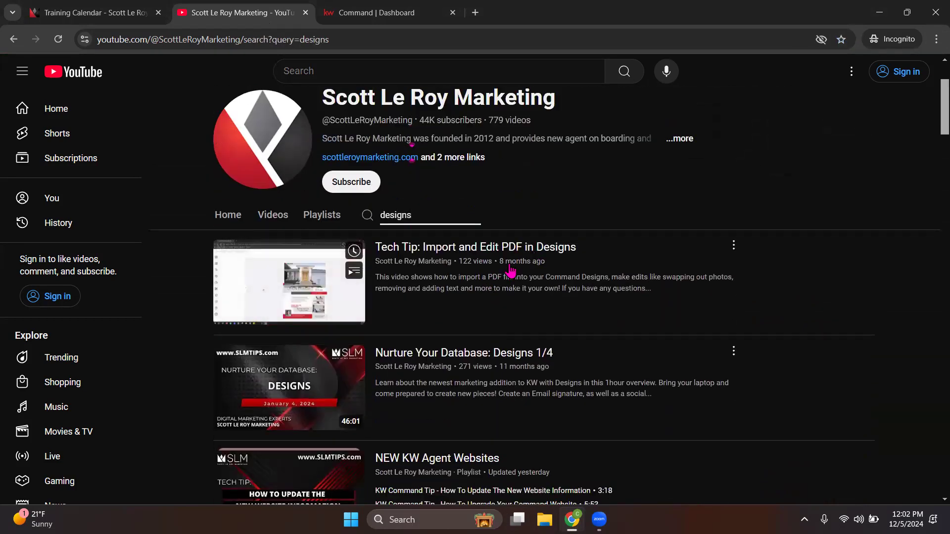
pyautogui.scroll(-2, 517, 385)
pyautogui.scroll(-5, 517, 385)
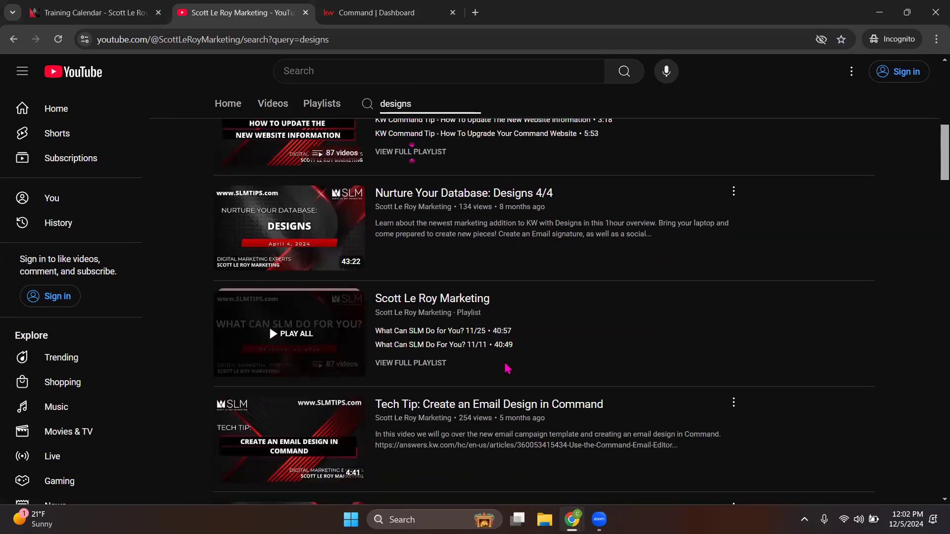
pyautogui.scroll(10, 507, 369)
# Step: Return to the channel's full video list, then switch to the KW Command dashboard
pyautogui.click(272, 277)
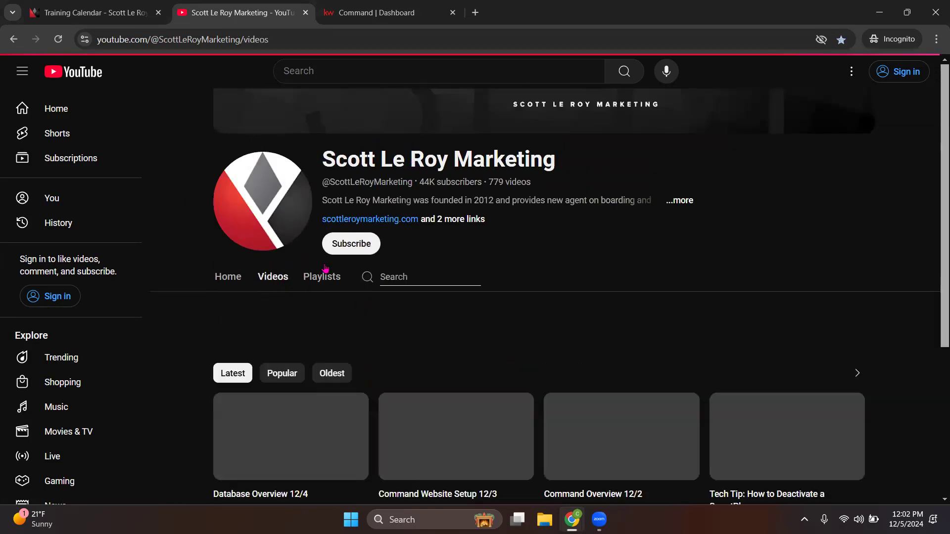
pyautogui.scroll(-5, 504, 304)
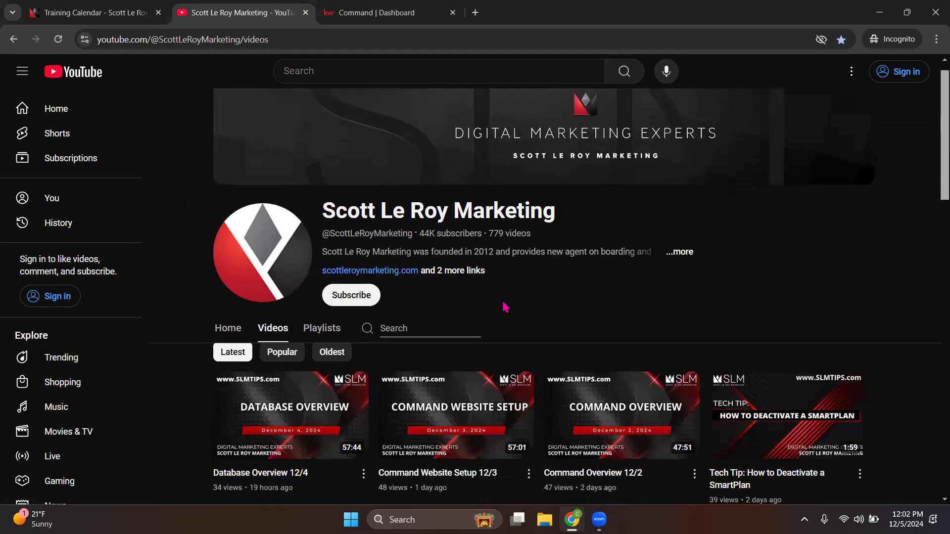
pyautogui.scroll(5, 504, 304)
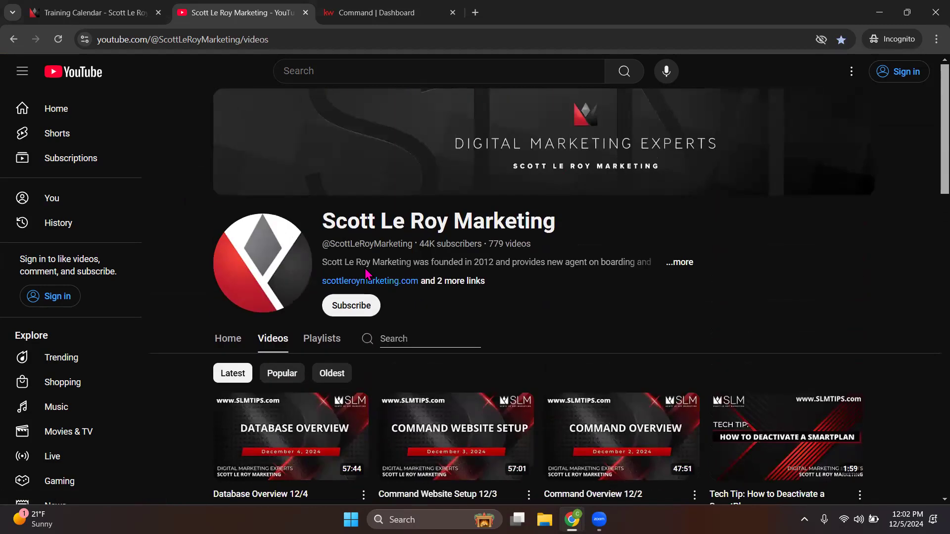
pyautogui.scroll(-3, 517, 278)
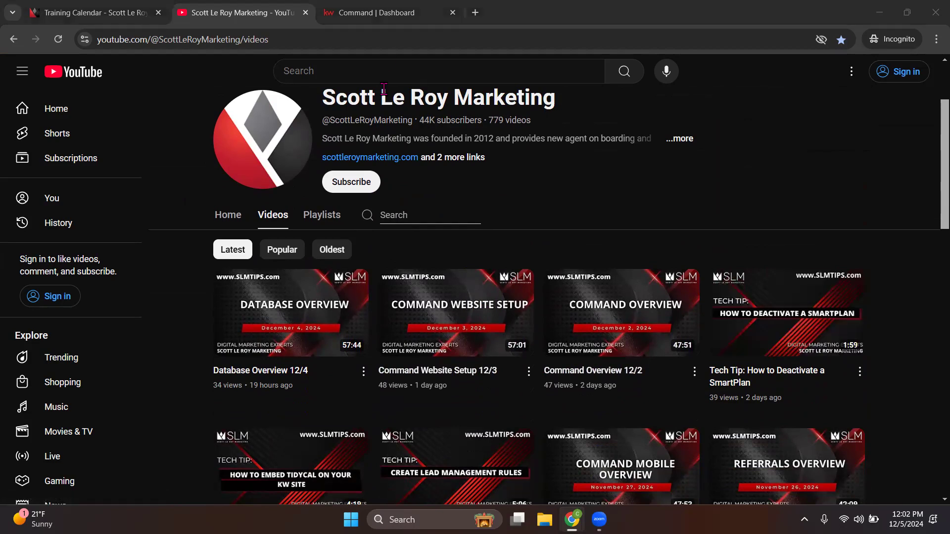
pyautogui.click(386, 17)
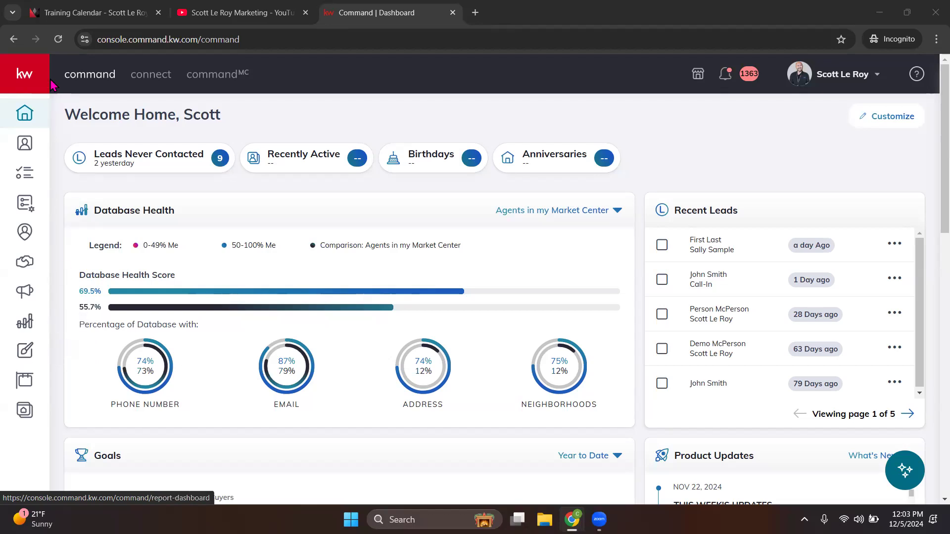
# Step: Expand the side navigation and open the Designs library of 663 saved designs
pyautogui.click(25, 74)
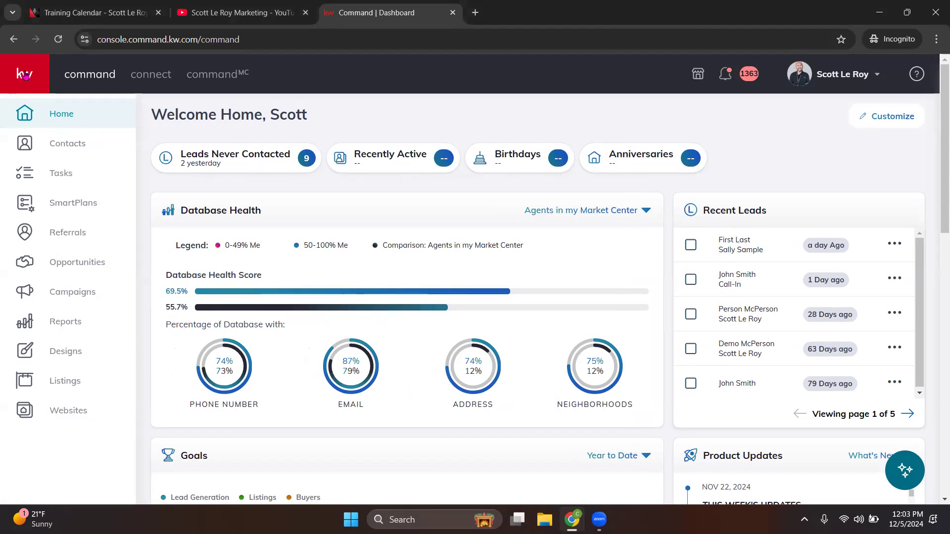
pyautogui.click(48, 356)
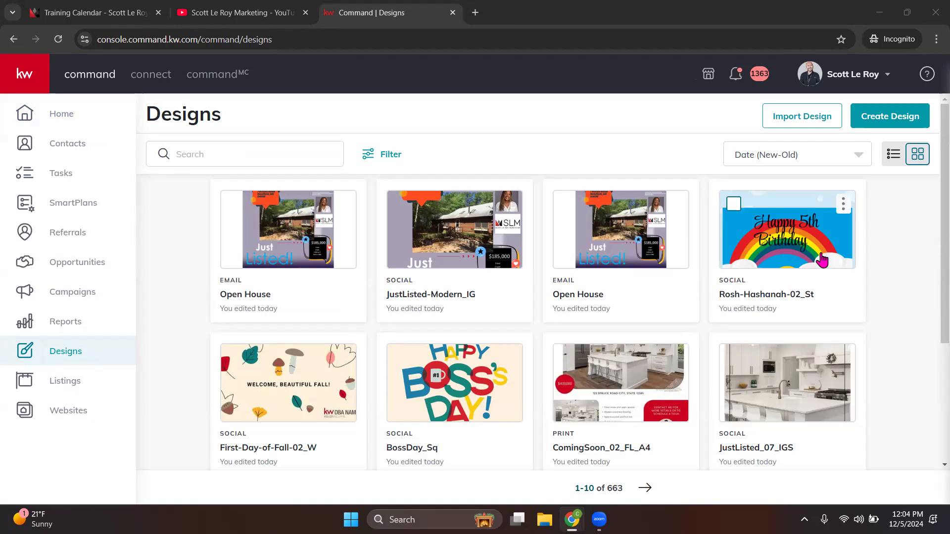
pyautogui.click(25, 74)
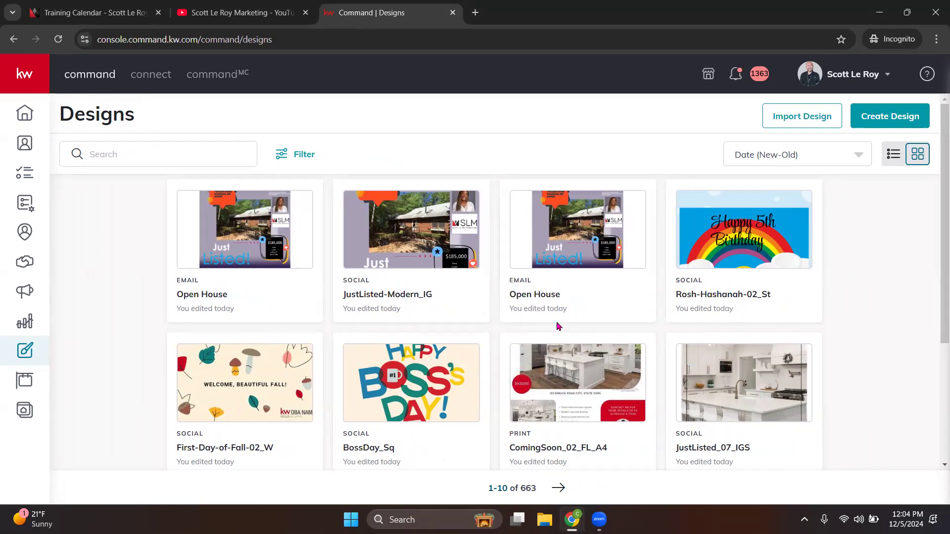
pyautogui.click(106, 149)
pyautogui.click(294, 154)
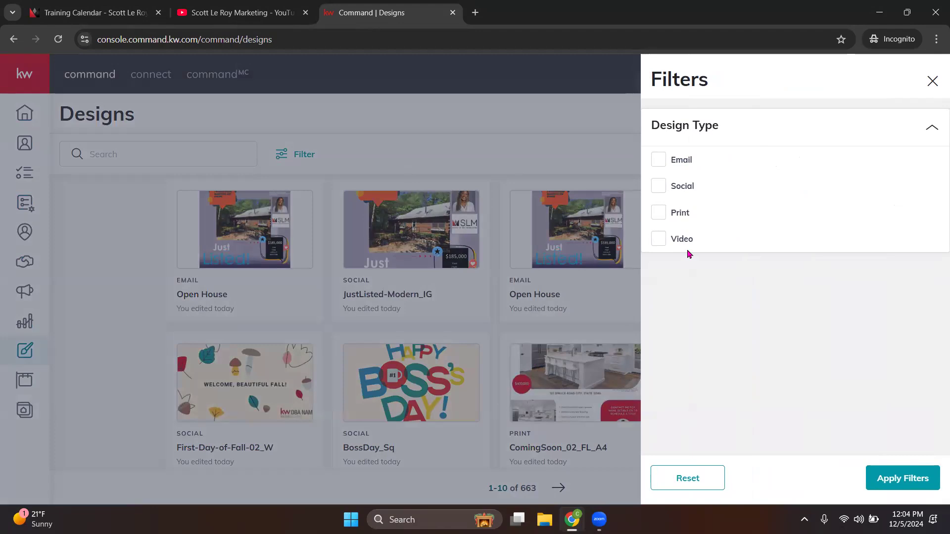
pyautogui.click(933, 81)
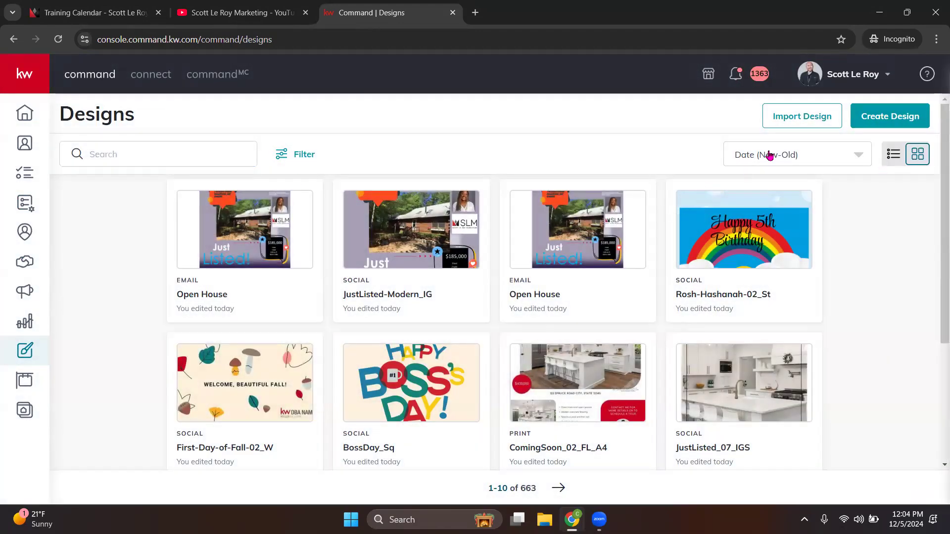
pyautogui.click(770, 155)
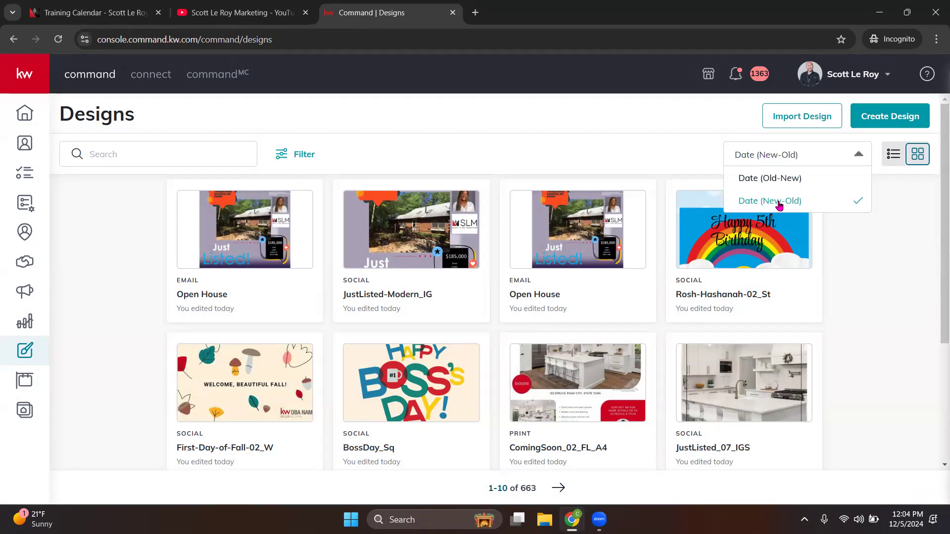
pyautogui.click(890, 250)
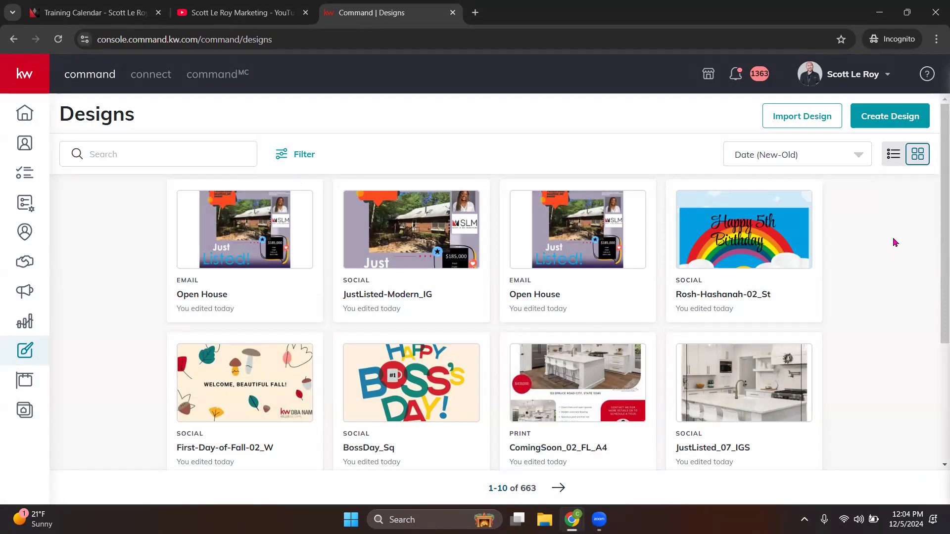
pyautogui.click(890, 157)
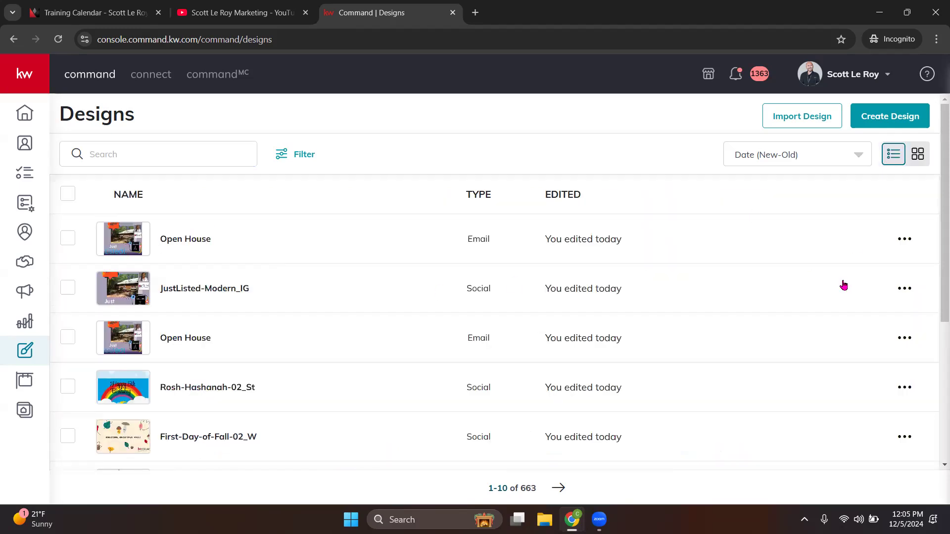
pyautogui.click(922, 161)
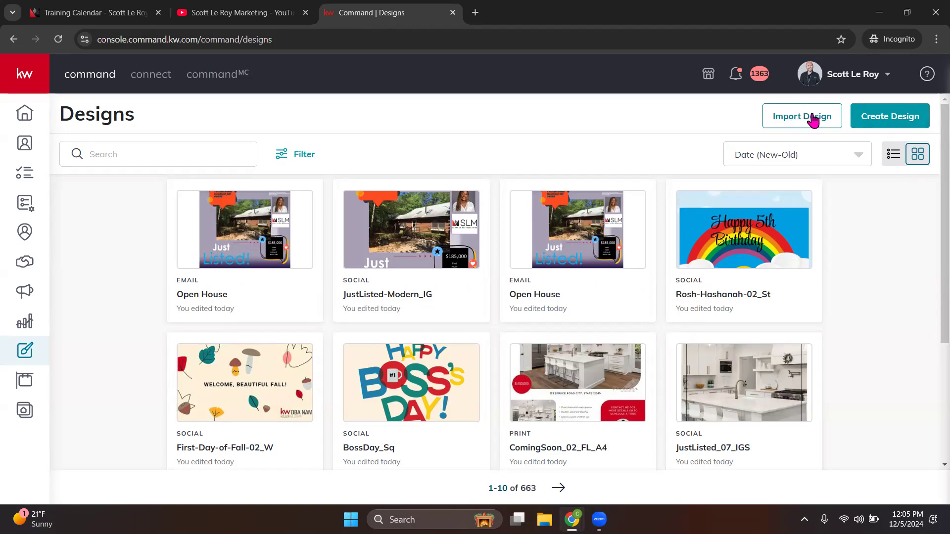
pyautogui.click(798, 120)
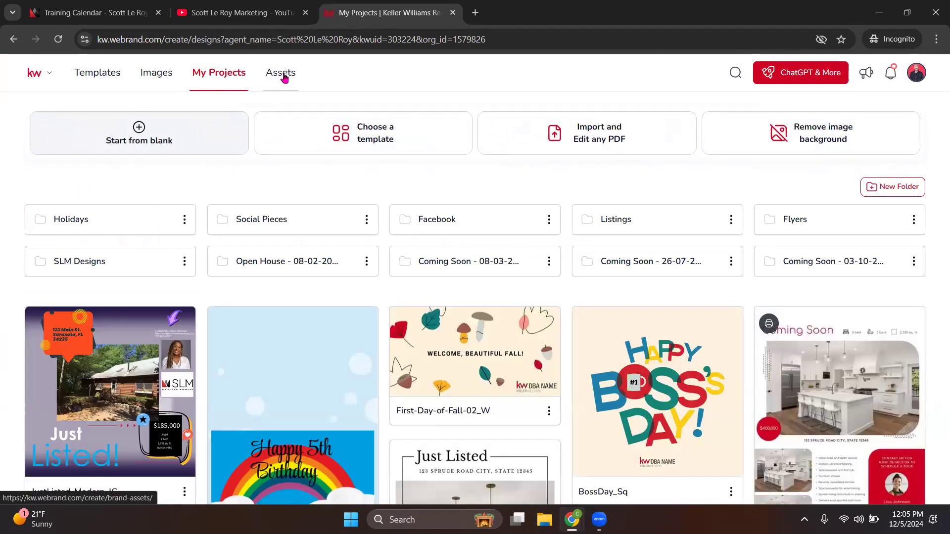
# Step: Open the Company Assets Colors & Fonts page with the six-colour Main Palette
pyautogui.click(284, 79)
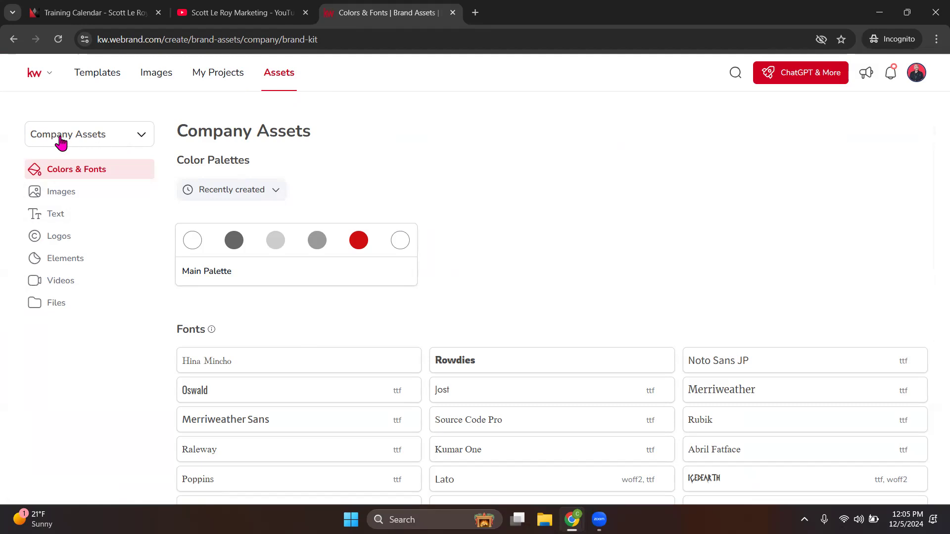
# Step: Look over the company fonts, then open the company Images collection
pyautogui.click(142, 135)
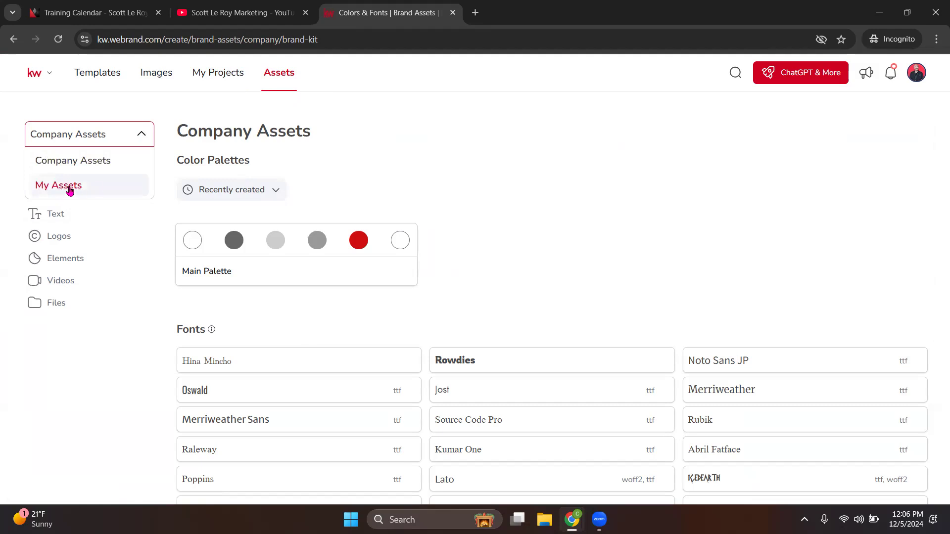
pyautogui.click(168, 108)
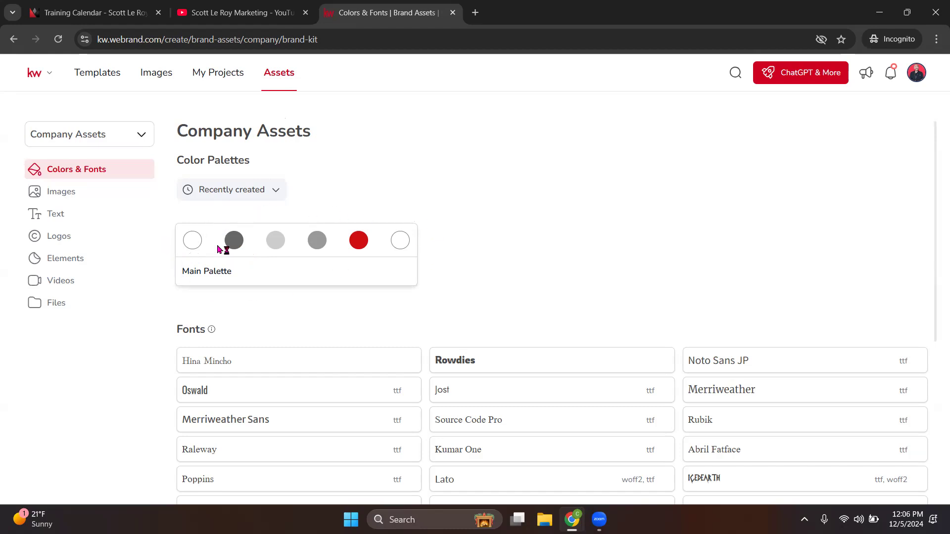
pyautogui.scroll(-2, 296, 245)
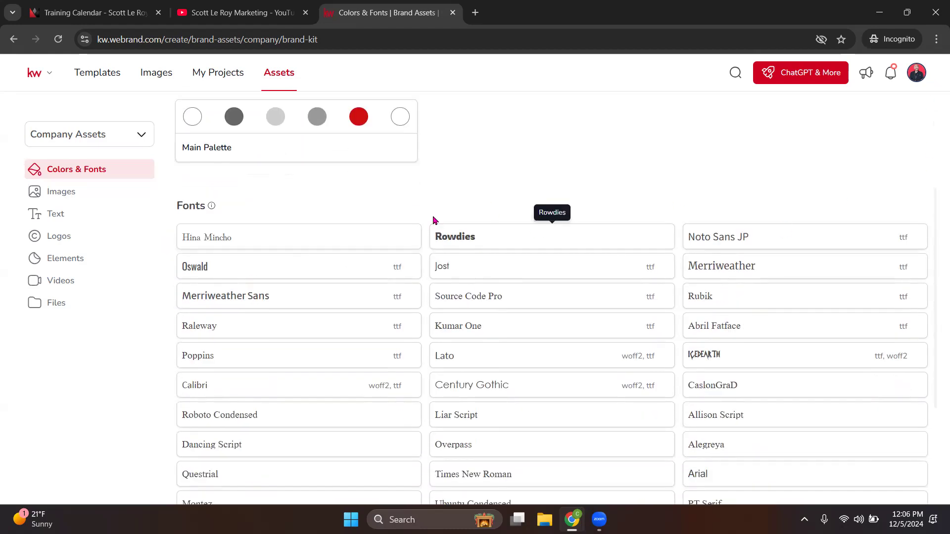
pyautogui.scroll(-2, 840, 353)
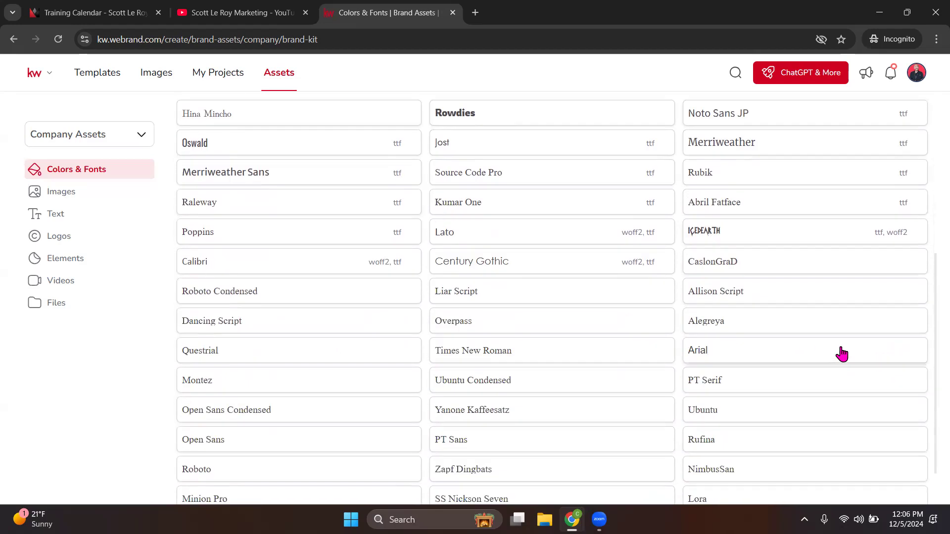
pyautogui.scroll(-1, 843, 346)
pyautogui.scroll(2, 852, 339)
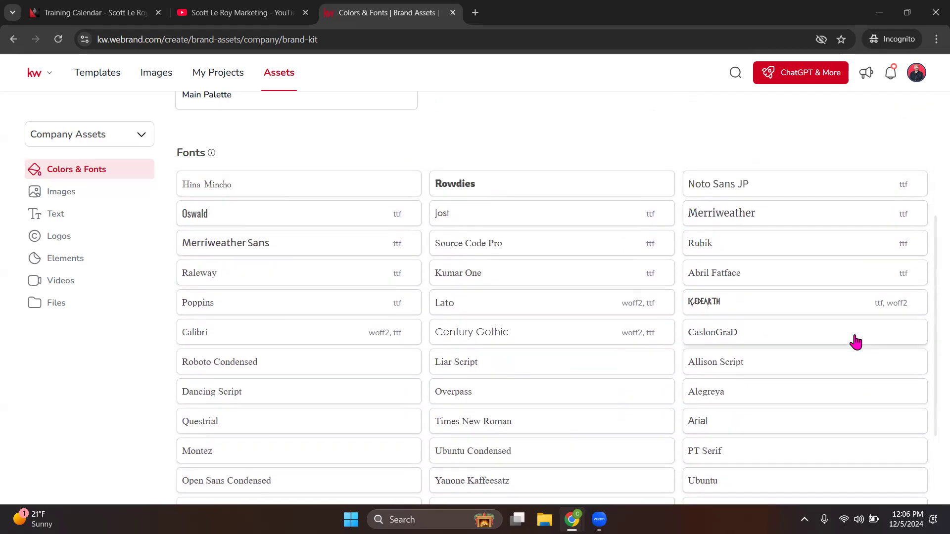
pyautogui.scroll(2, 856, 341)
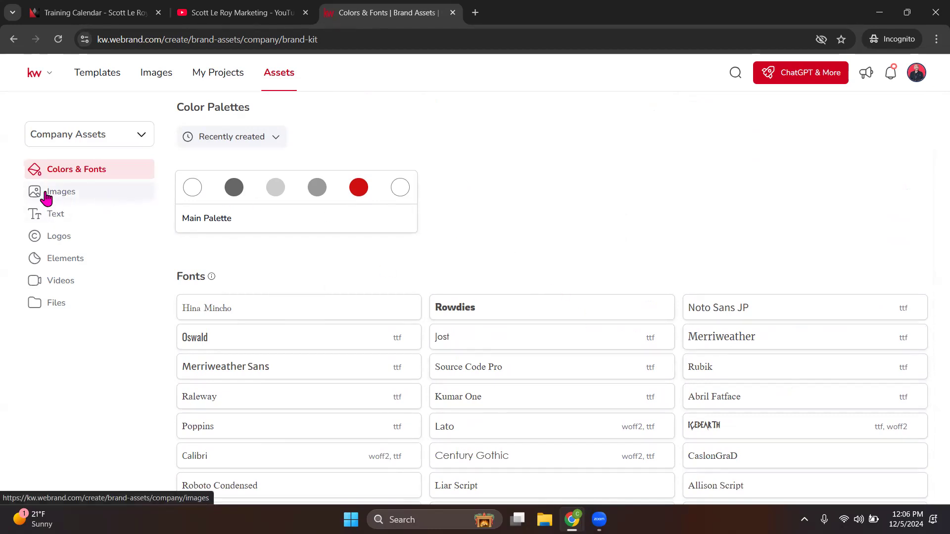
pyautogui.click(71, 199)
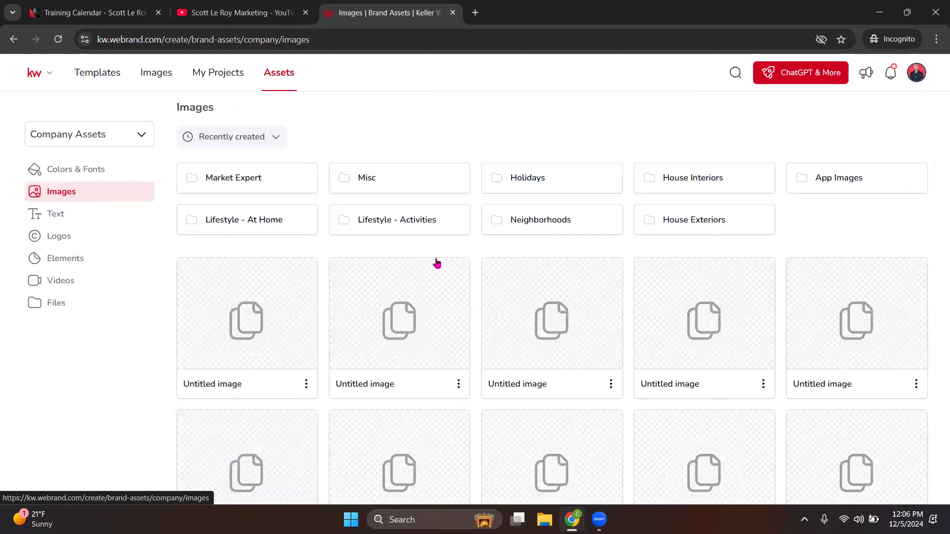
# Step: Browse the Holidays image folder and return to the top-level company images
pyautogui.scroll(-2, 436, 263)
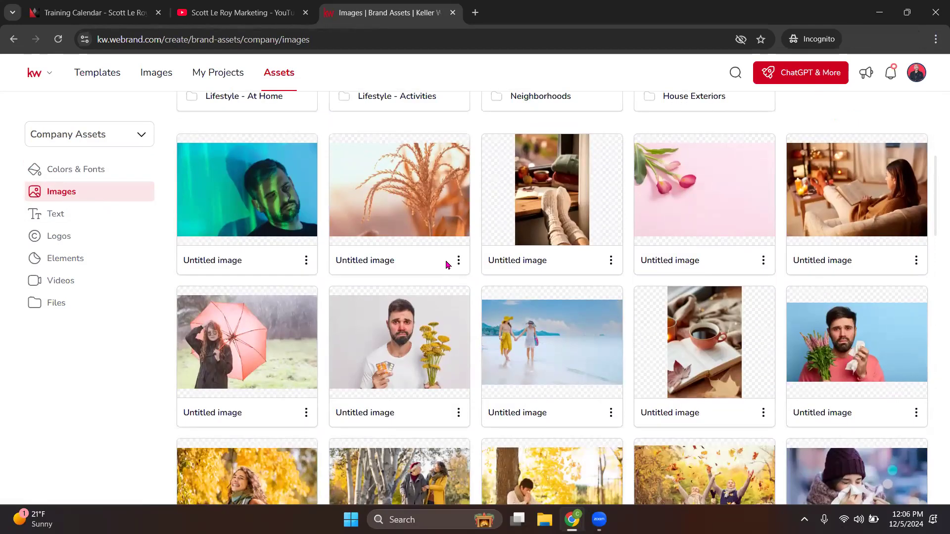
pyautogui.scroll(-2, 445, 265)
pyautogui.scroll(5, 448, 265)
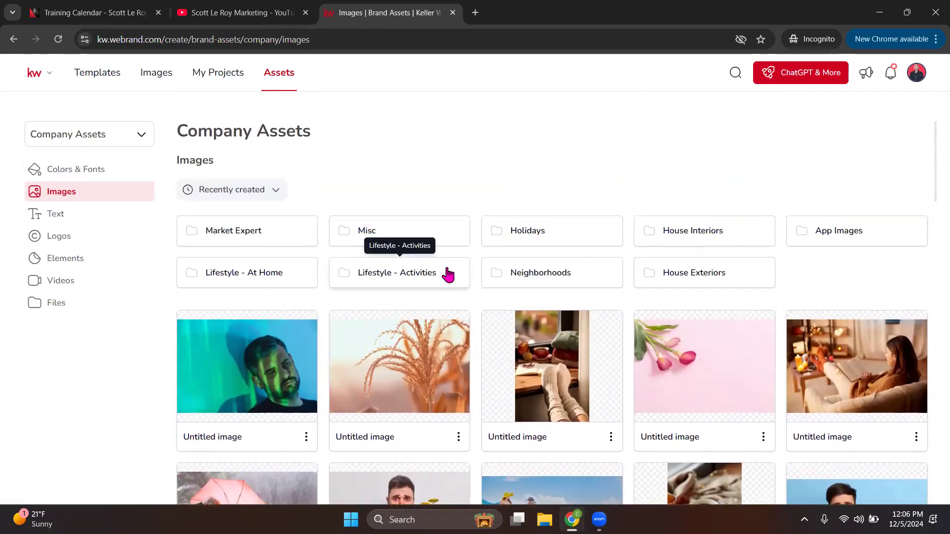
pyautogui.click(573, 238)
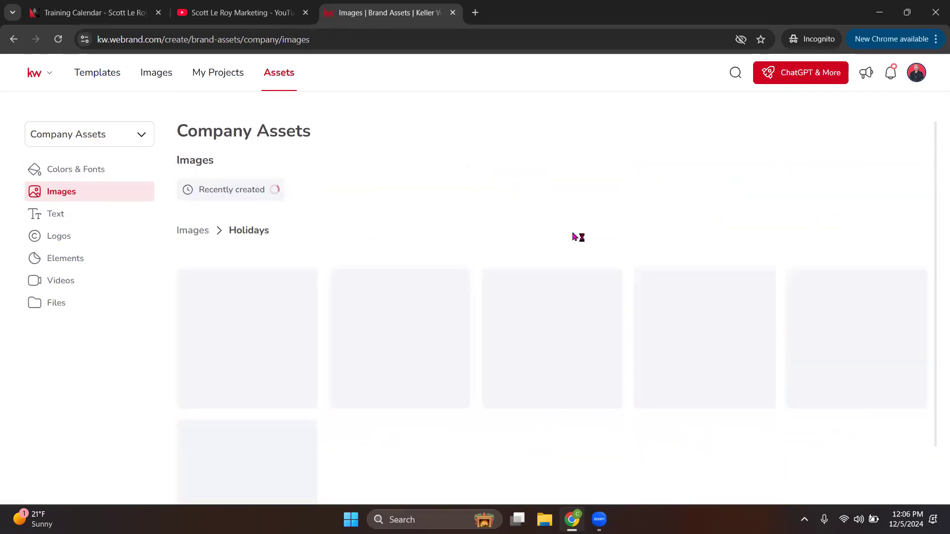
pyautogui.scroll(-1, 638, 297)
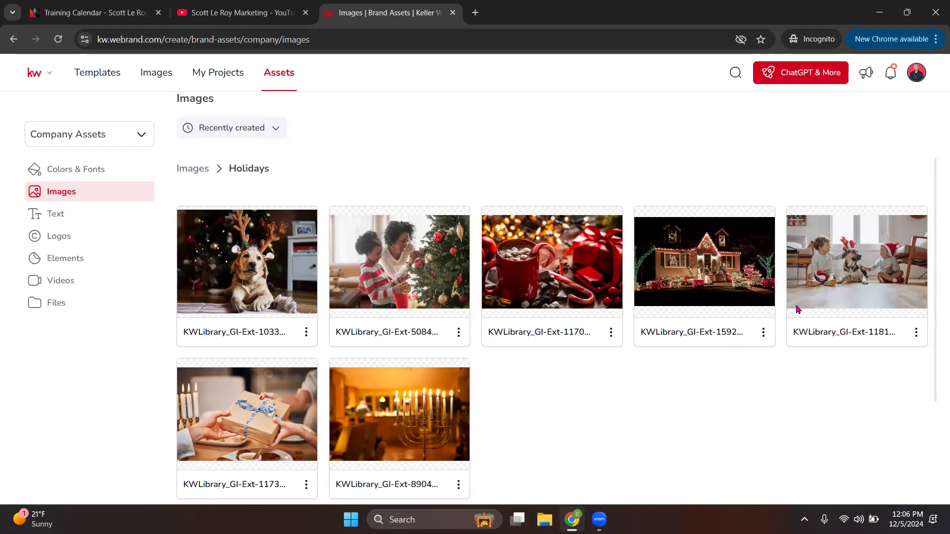
pyautogui.click(192, 171)
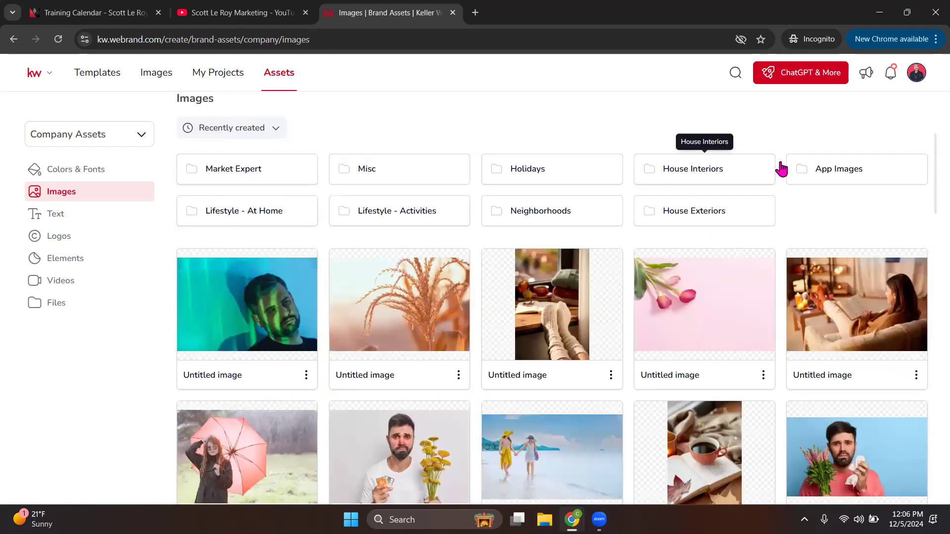
# Step: Browse the App Images folder, then open the company Text assets with the Ownership Statement
pyautogui.click(842, 176)
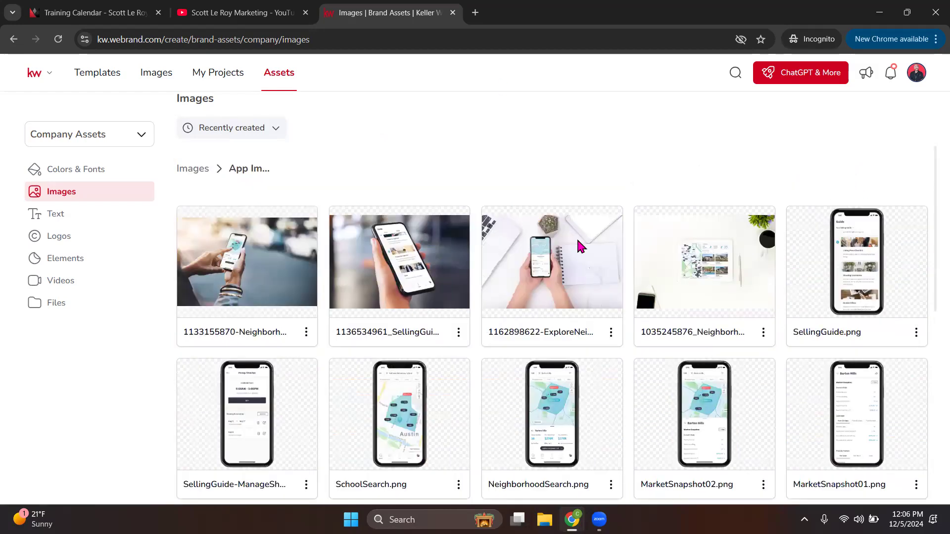
pyautogui.scroll(-4, 588, 306)
pyautogui.scroll(-5, 599, 303)
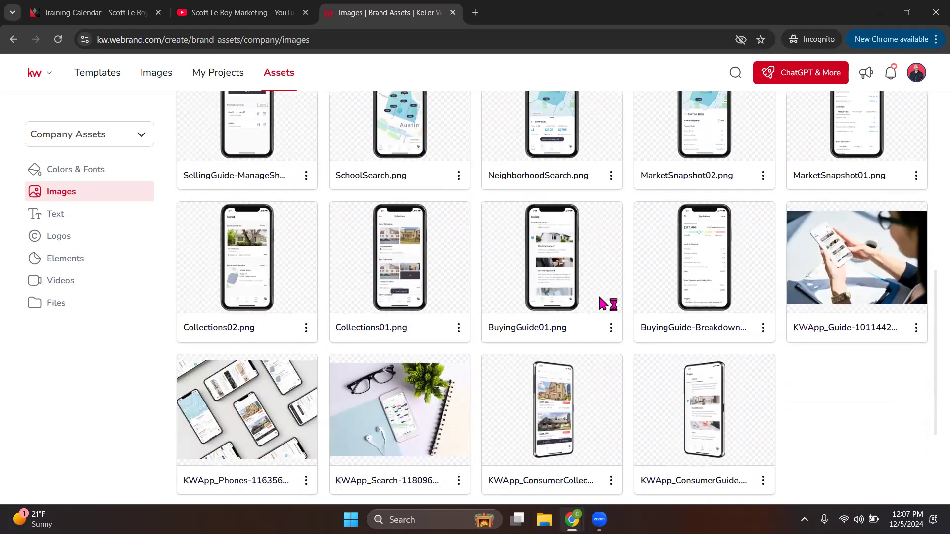
pyautogui.scroll(10, 594, 292)
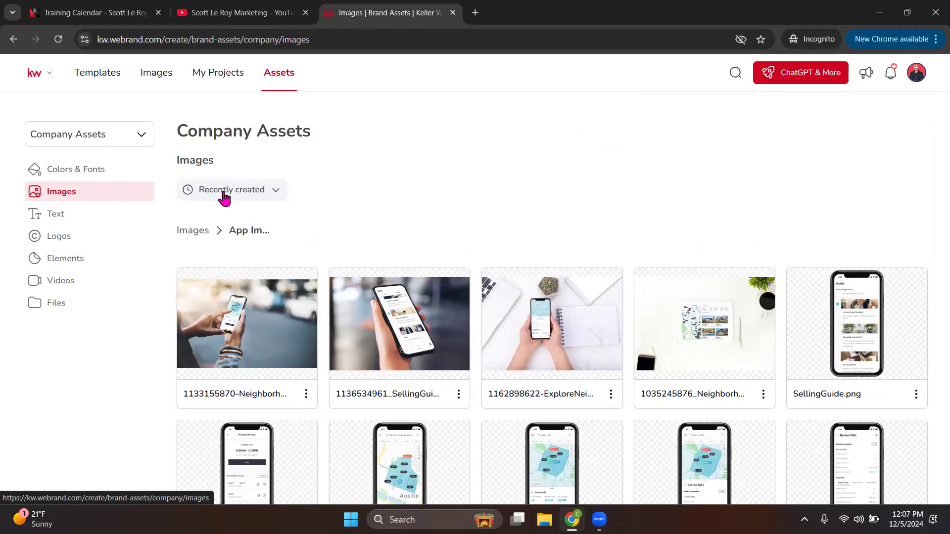
pyautogui.click(198, 231)
pyautogui.scroll(-1, 381, 284)
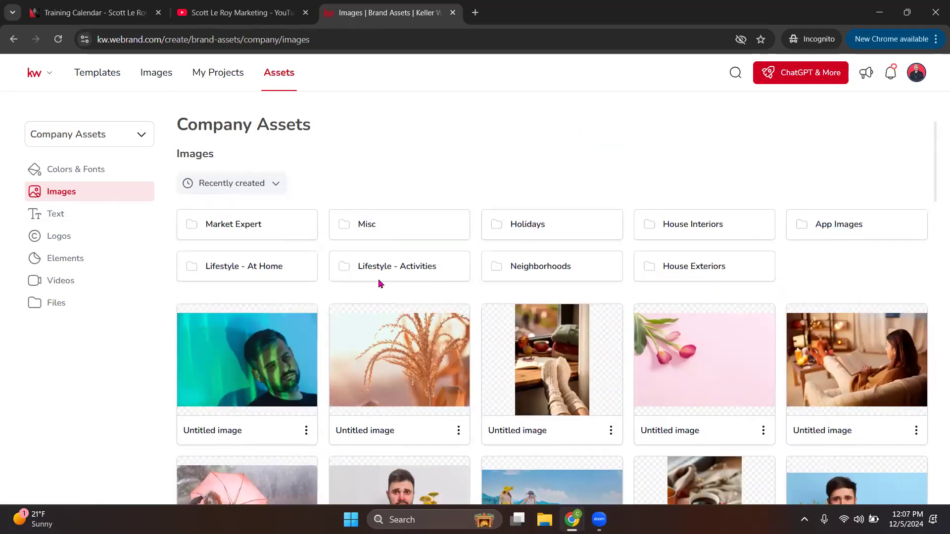
pyautogui.scroll(-3, 52, 219)
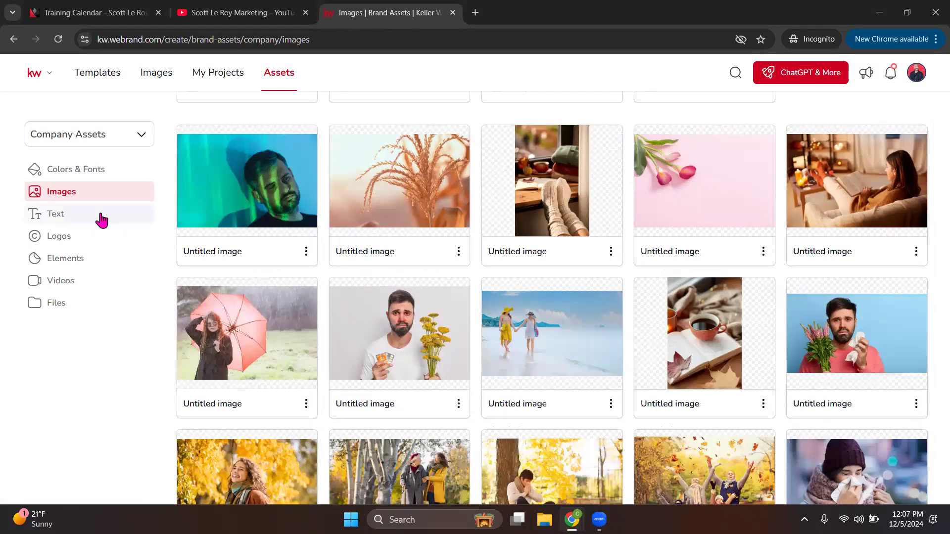
pyautogui.click(55, 214)
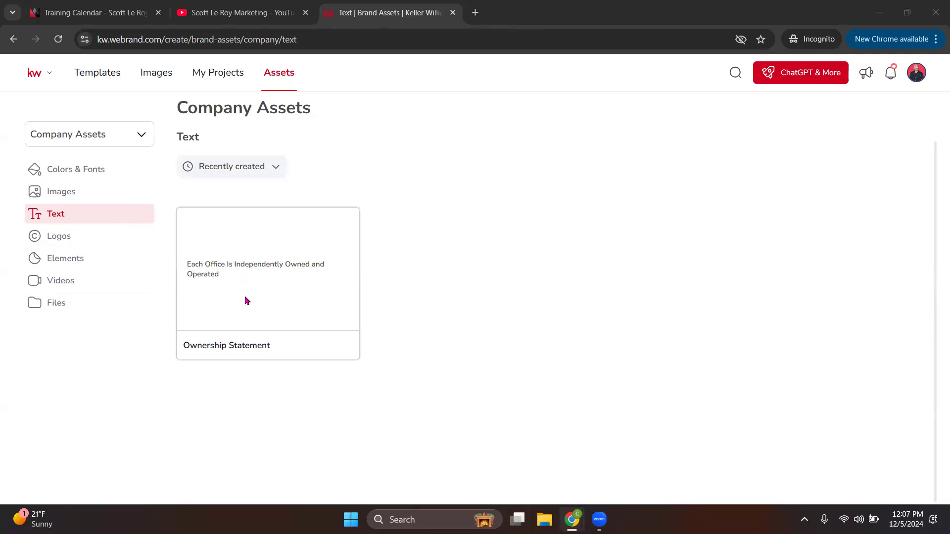
# Step: On the company Logos page, preview the bus card, Events and Luxury folders
pyautogui.click(63, 239)
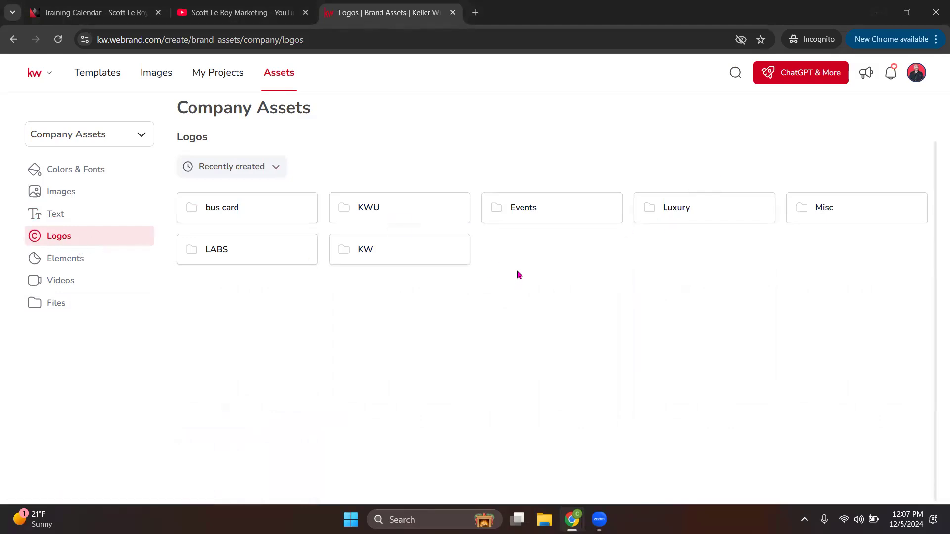
pyautogui.click(273, 215)
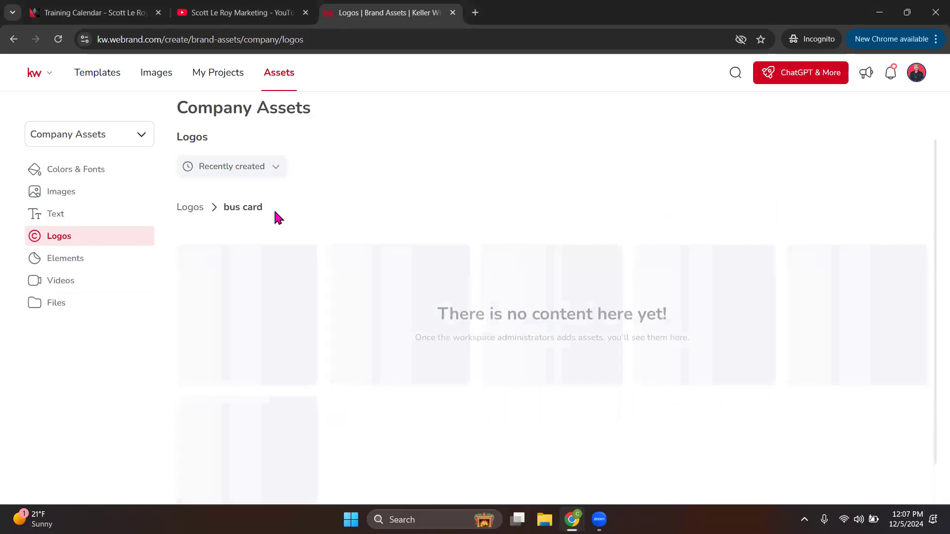
pyautogui.click(193, 208)
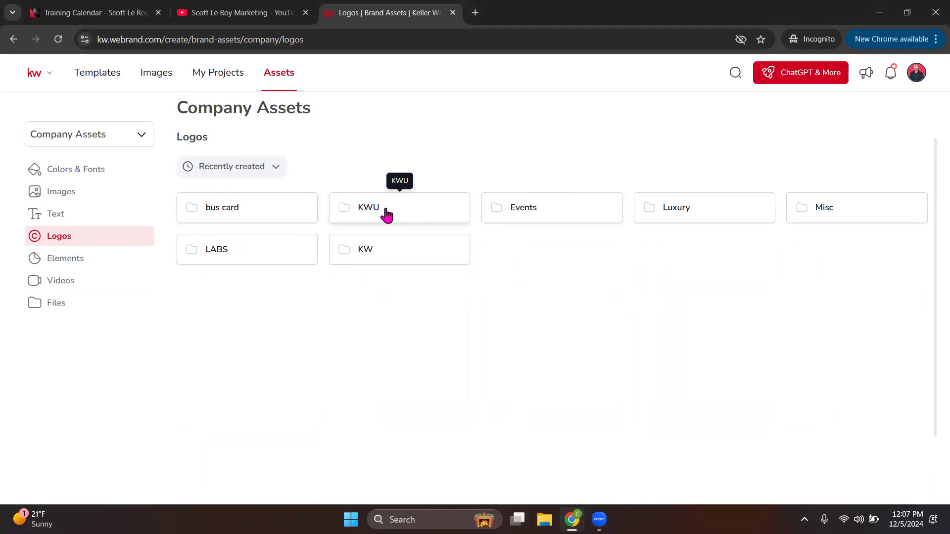
pyautogui.click(550, 221)
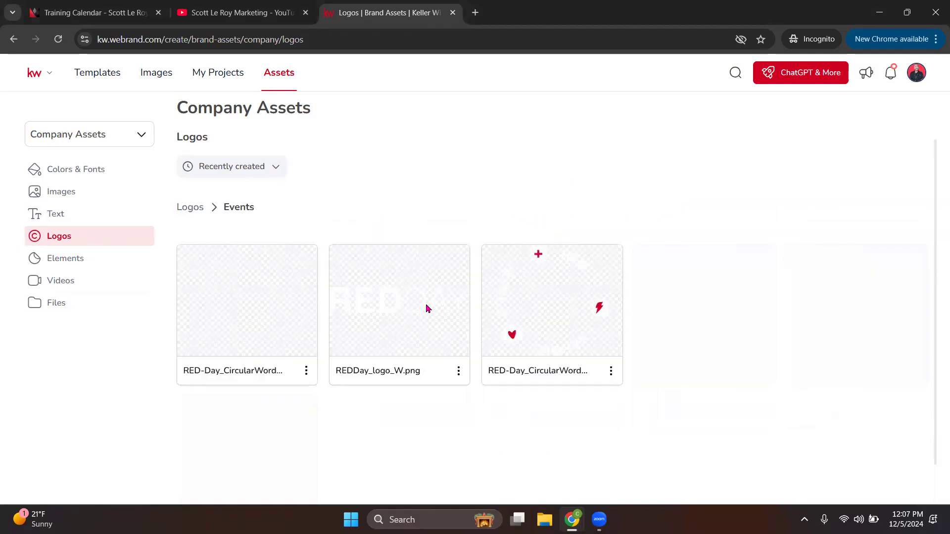
pyautogui.click(193, 206)
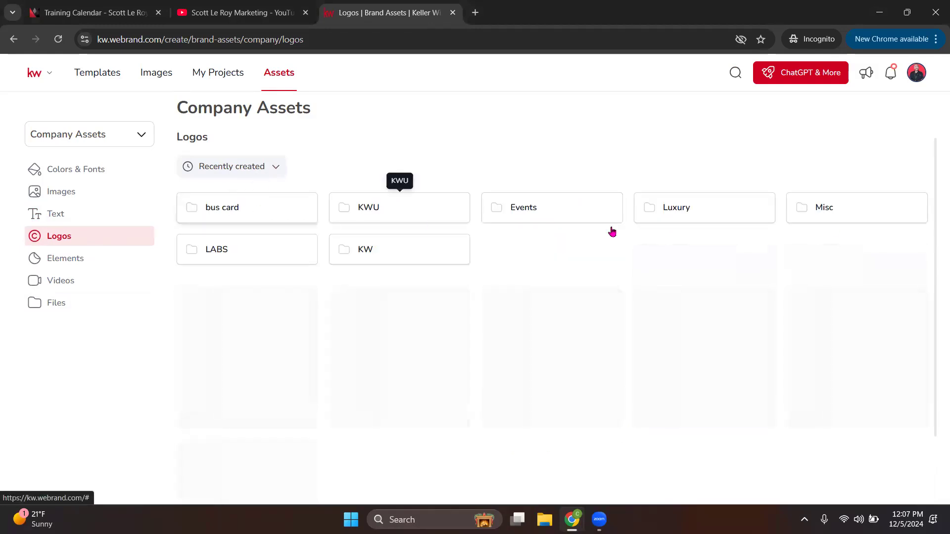
pyautogui.click(673, 217)
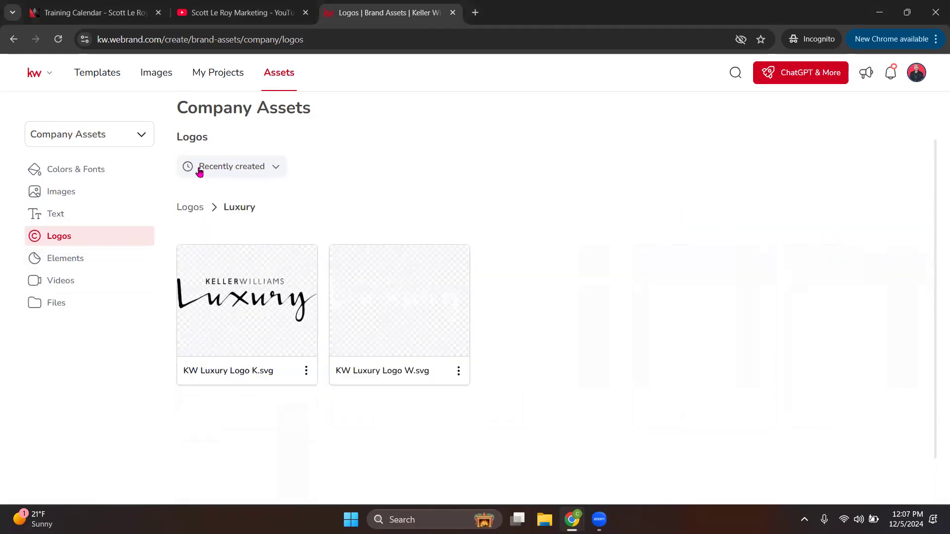
pyautogui.click(196, 207)
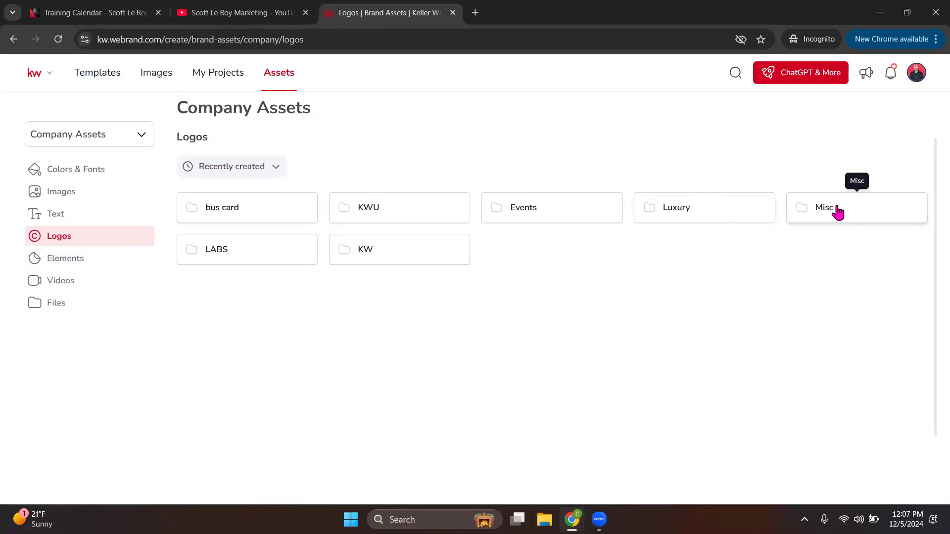
# Step: Preview the Misc and KW logo folders, then switch to the company Elements page
pyautogui.click(836, 213)
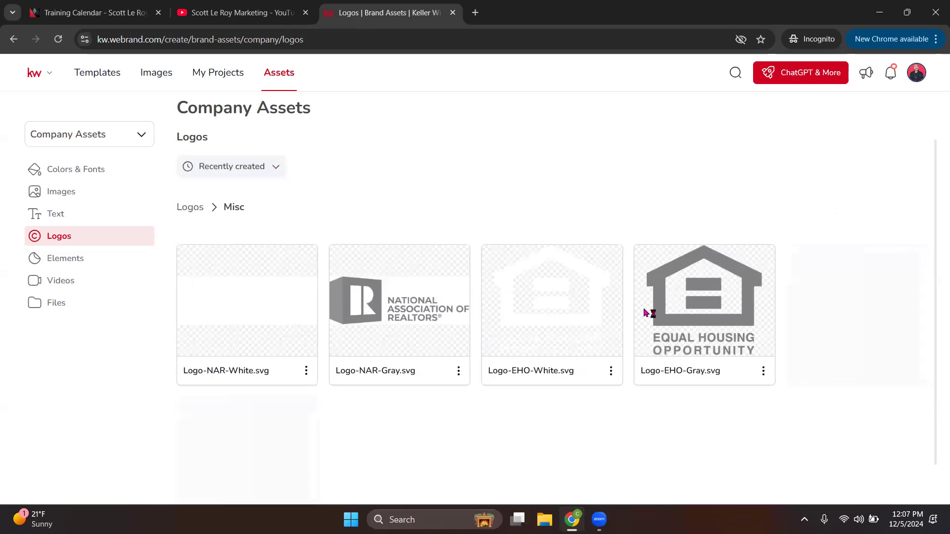
pyautogui.click(187, 212)
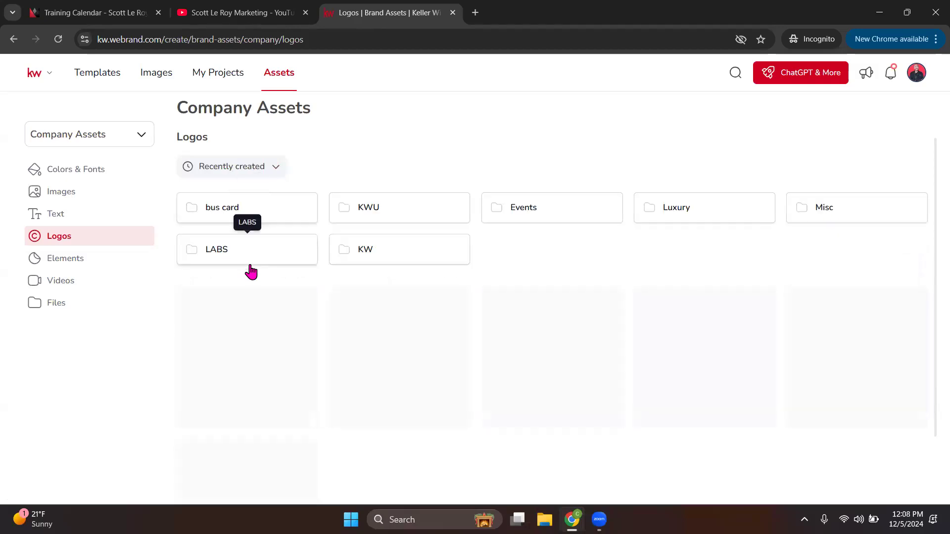
pyautogui.click(415, 254)
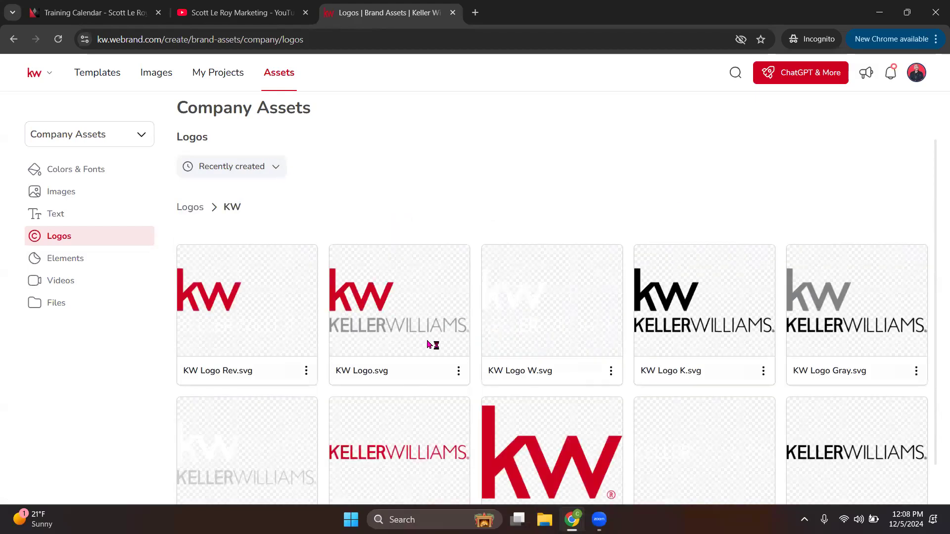
pyautogui.scroll(-3, 595, 301)
pyautogui.scroll(-4, 609, 302)
pyautogui.scroll(8, 248, 295)
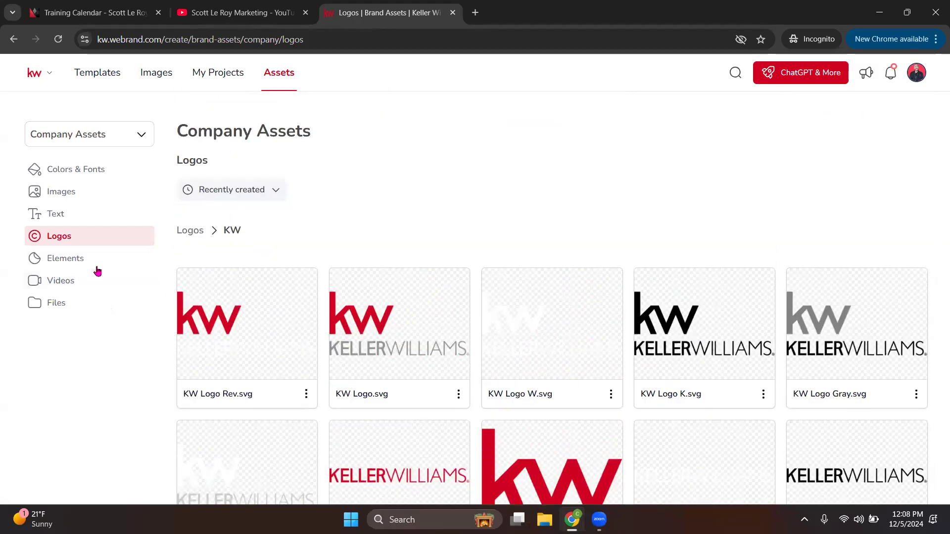
pyautogui.click(191, 231)
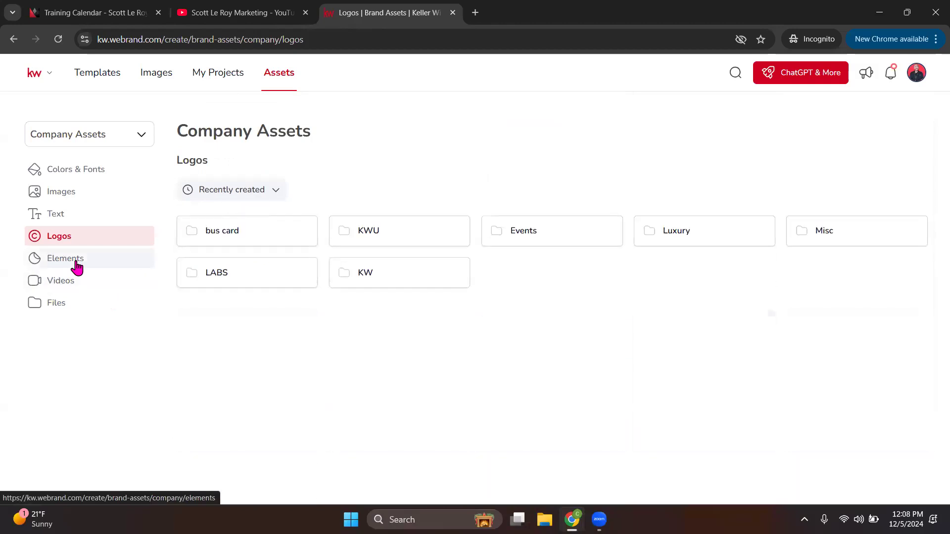
pyautogui.click(67, 267)
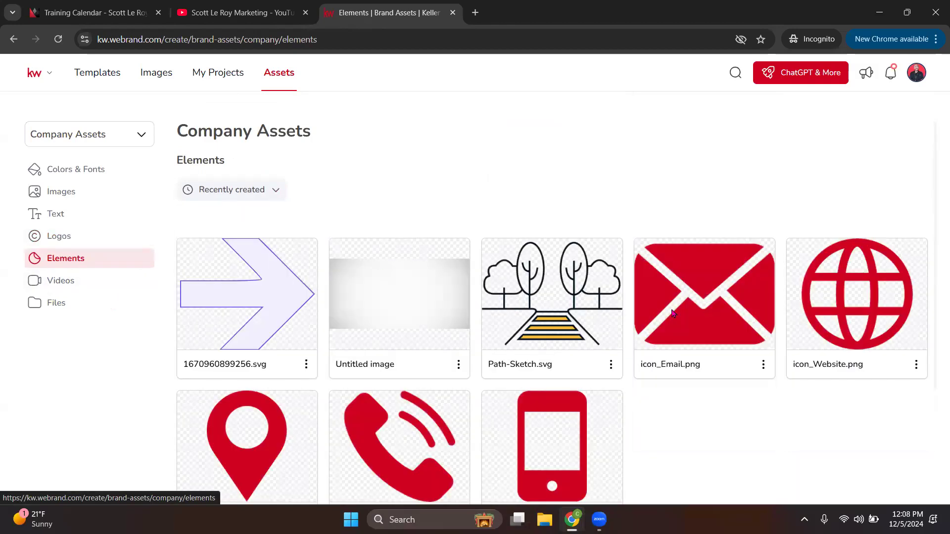
# Step: Check the Elements and Videos pages, then open Files with Style Guide and Design Addendum
pyautogui.scroll(-3, 589, 285)
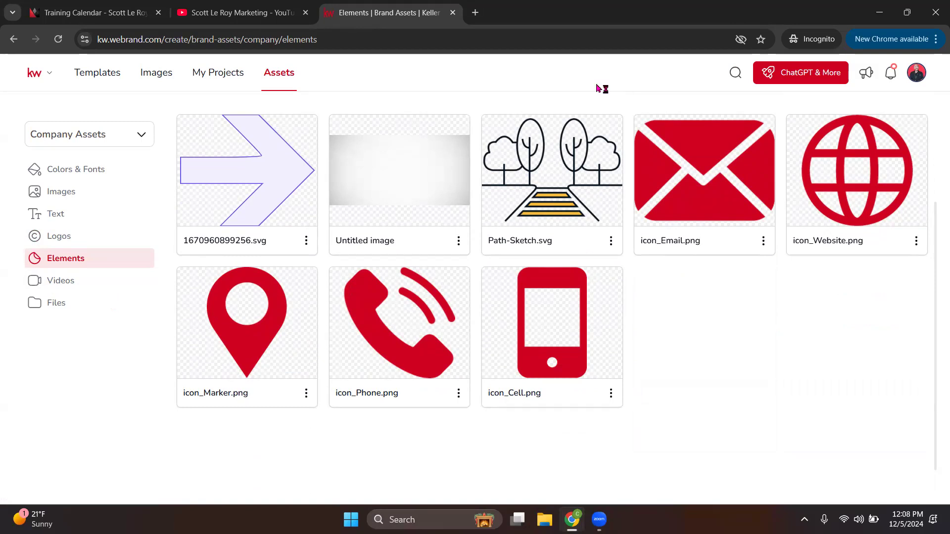
pyautogui.click(66, 289)
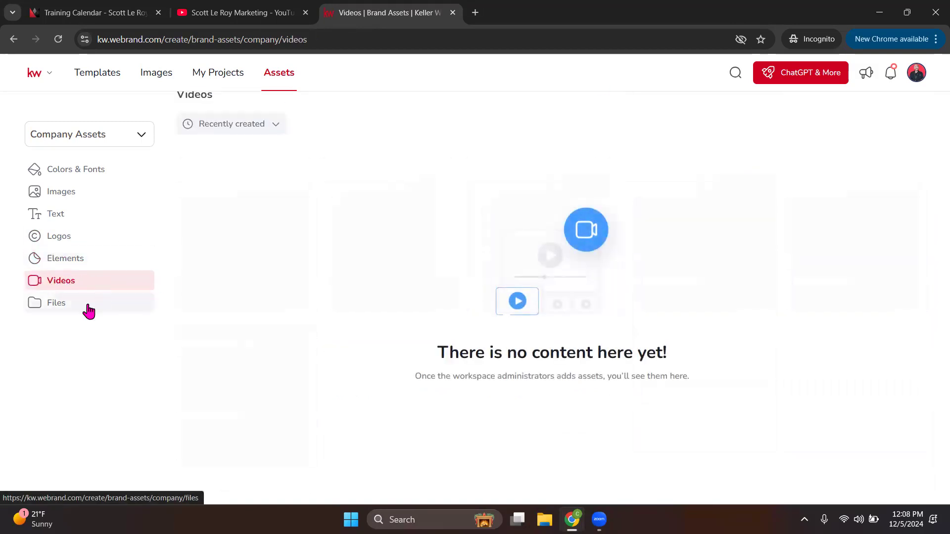
pyautogui.click(56, 310)
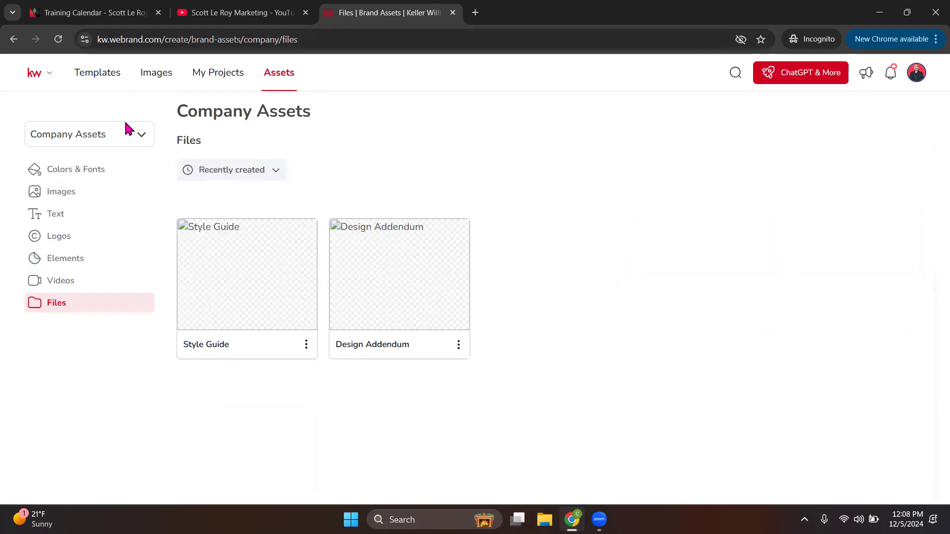
pyautogui.click(107, 140)
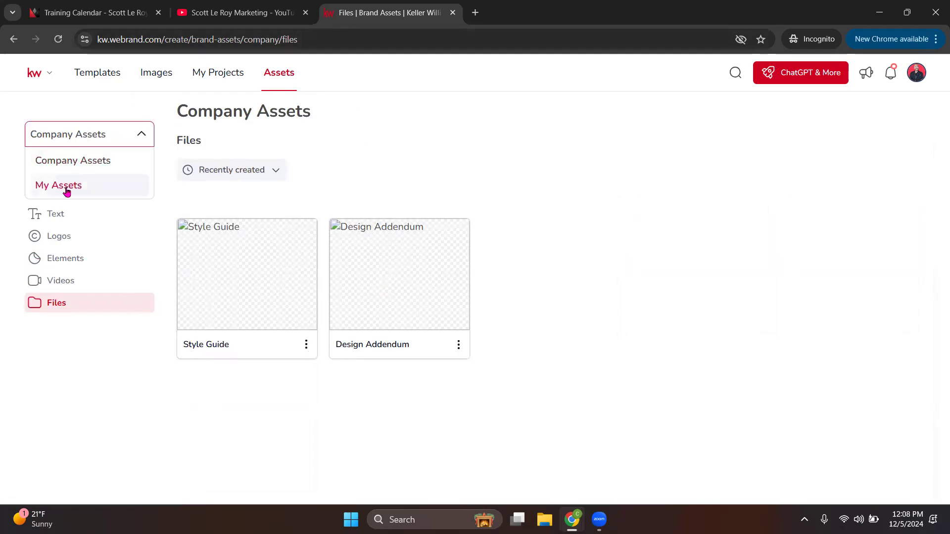
# Step: In My Assets Colors & Fonts, change the pink palette's black swatch to mauve pink (187,88,136)
pyautogui.click(66, 187)
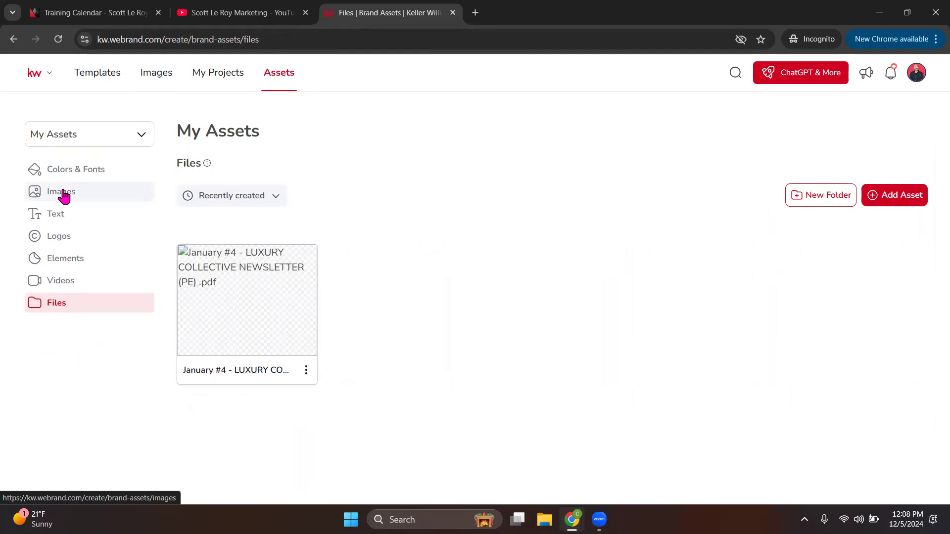
pyautogui.click(79, 172)
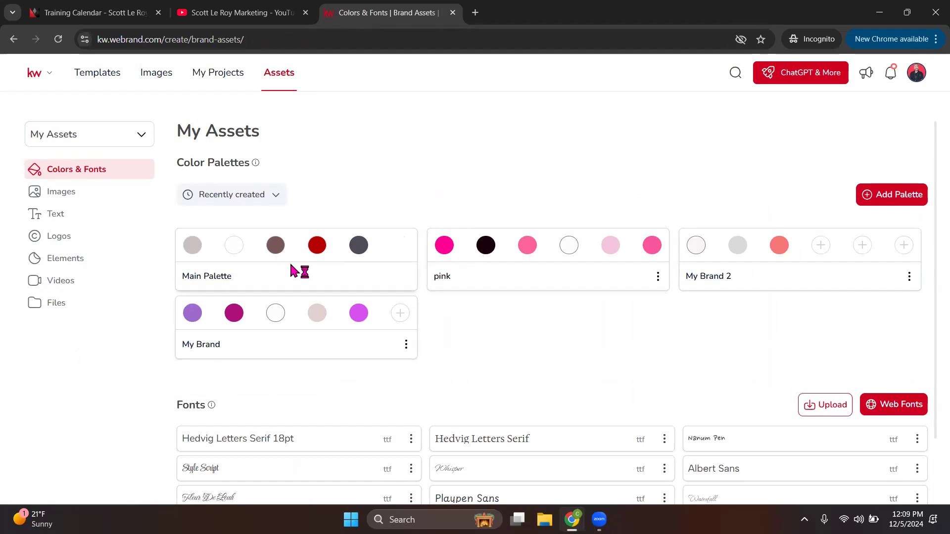
pyautogui.click(569, 245)
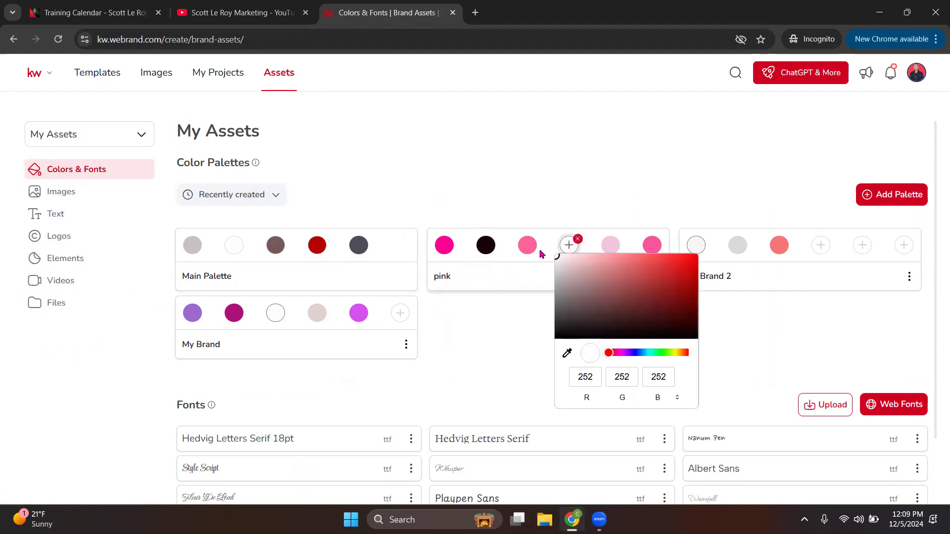
pyautogui.click(486, 245)
pyautogui.moveTo(543, 268)
pyautogui.mouseDown()
pyautogui.moveTo(585, 269)
pyautogui.moveTo(575, 277)
pyautogui.moveTo(577, 304)
pyautogui.moveTo(549, 279)
pyautogui.mouseUp()
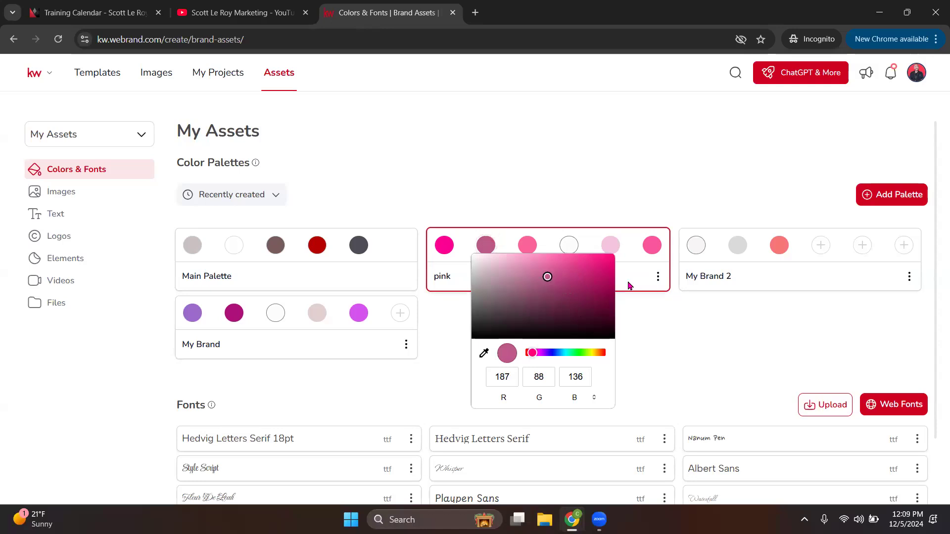
pyautogui.click(627, 294)
pyautogui.click(657, 278)
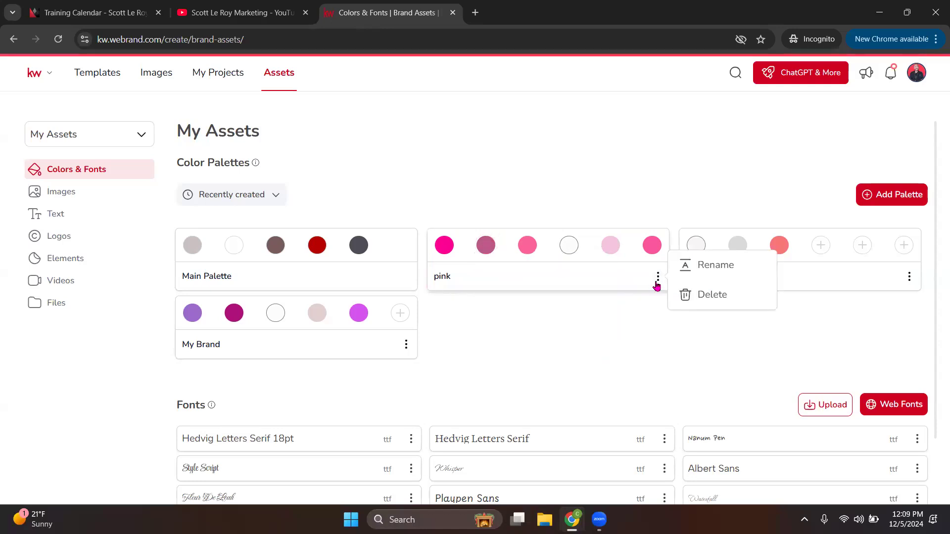
pyautogui.click(648, 340)
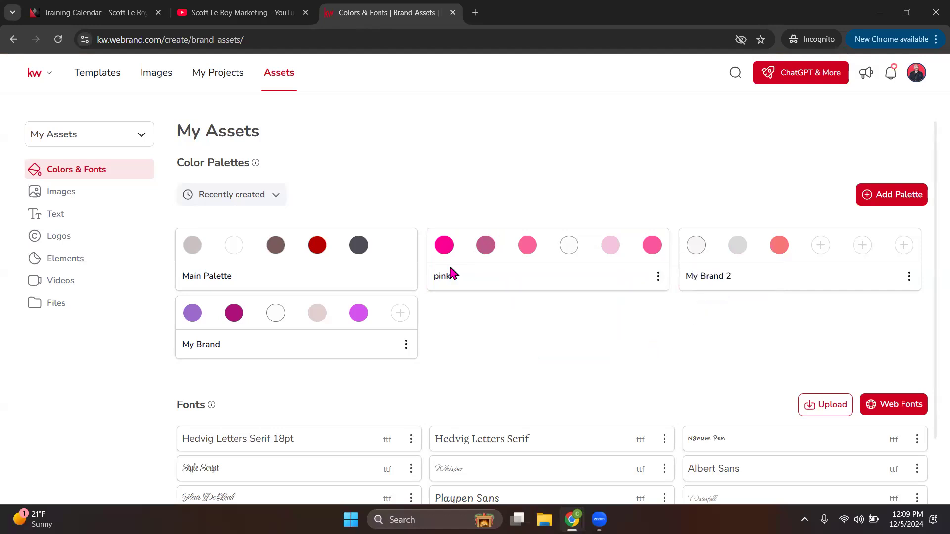
# Step: Add a trial palette with deep red, muted rose and brown colours, then delete it
pyautogui.click(893, 195)
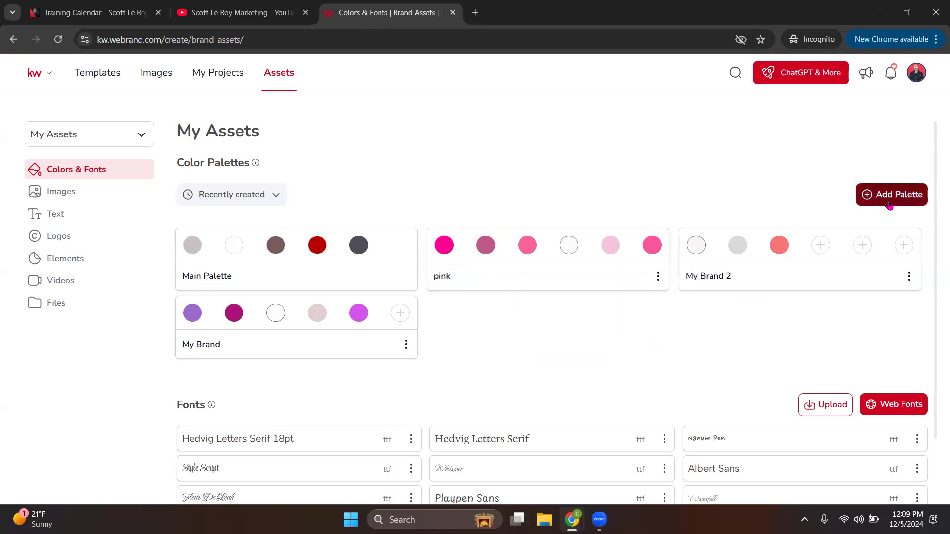
pyautogui.click(444, 245)
pyautogui.click(532, 283)
pyautogui.click(486, 244)
pyautogui.click(510, 282)
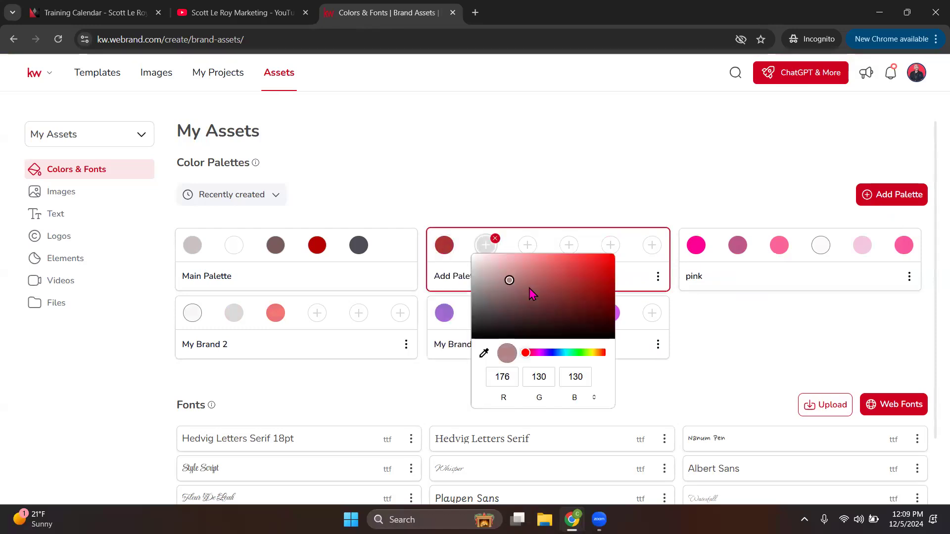
pyautogui.click(527, 245)
pyautogui.click(526, 354)
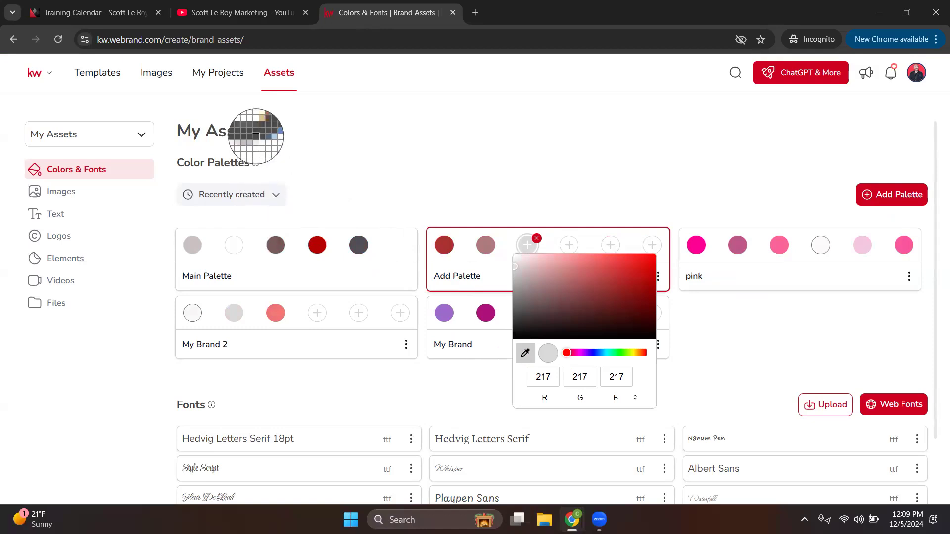
pyautogui.click(280, 247)
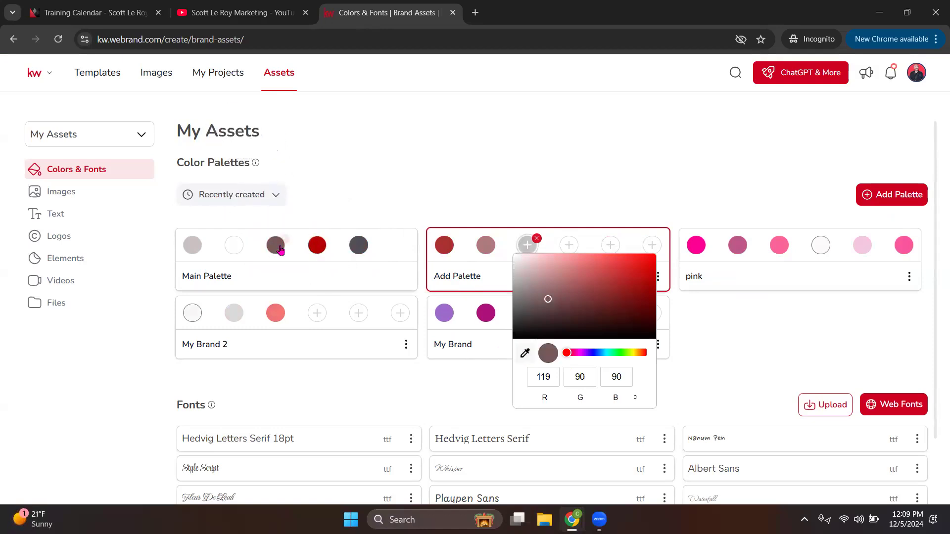
pyautogui.click(657, 276)
pyautogui.click(704, 293)
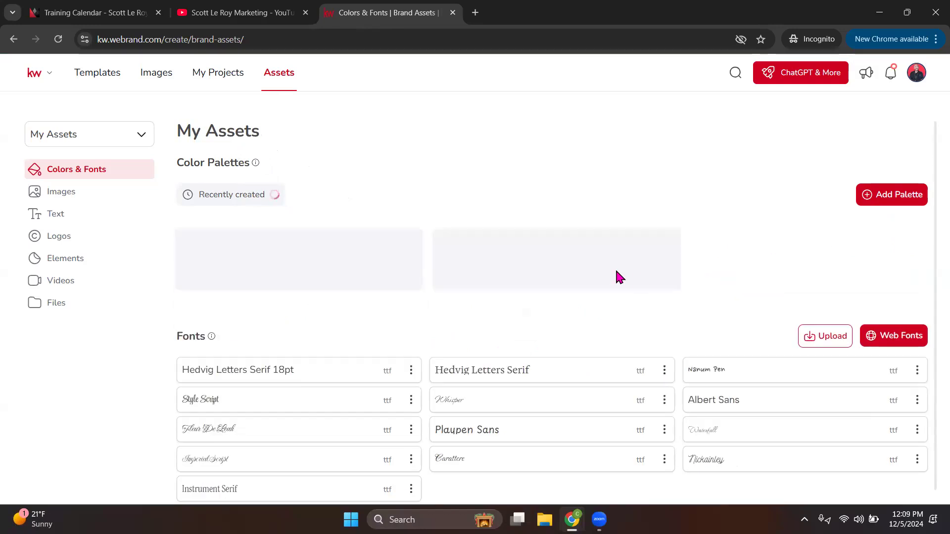
# Step: Add the Gelasio and Kiwi Maru web fonts to the brand fonts list
pyautogui.scroll(-2, 308, 332)
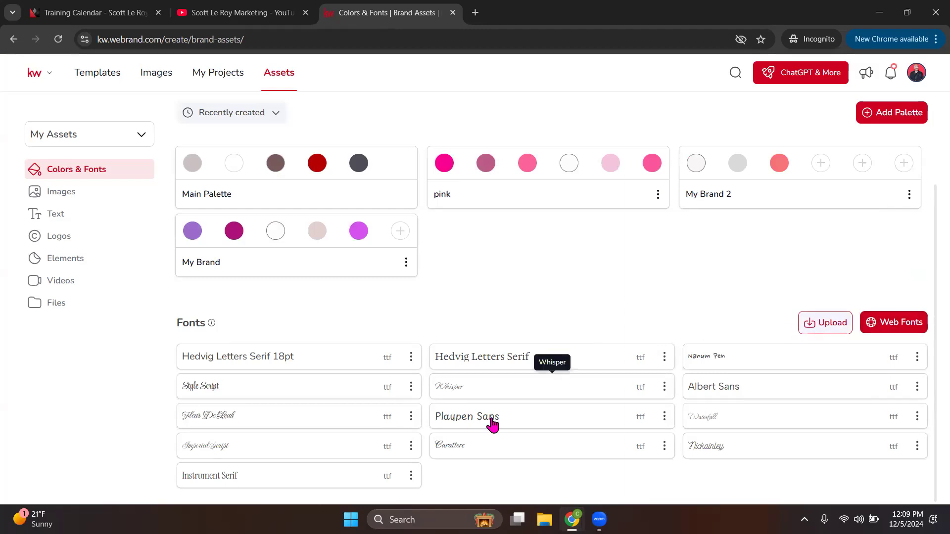
pyautogui.click(895, 324)
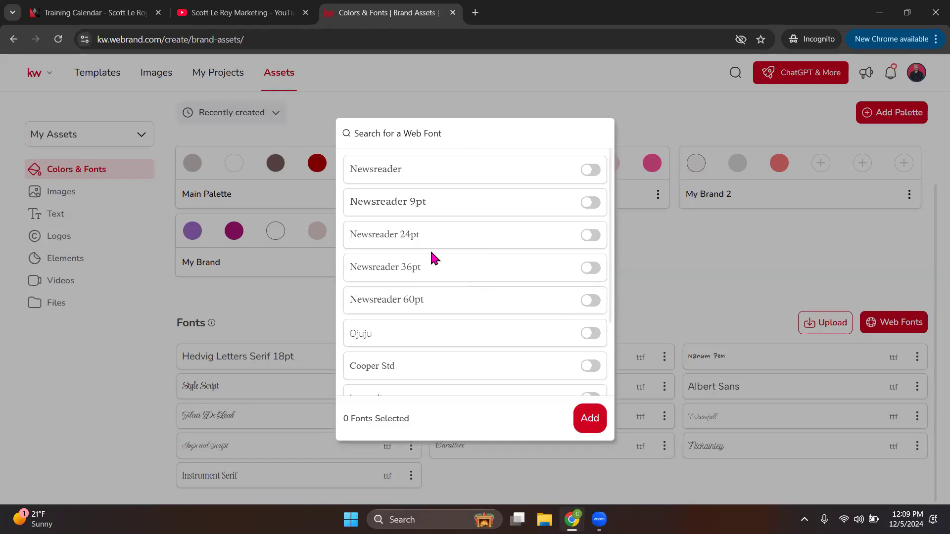
pyautogui.scroll(-5, 530, 278)
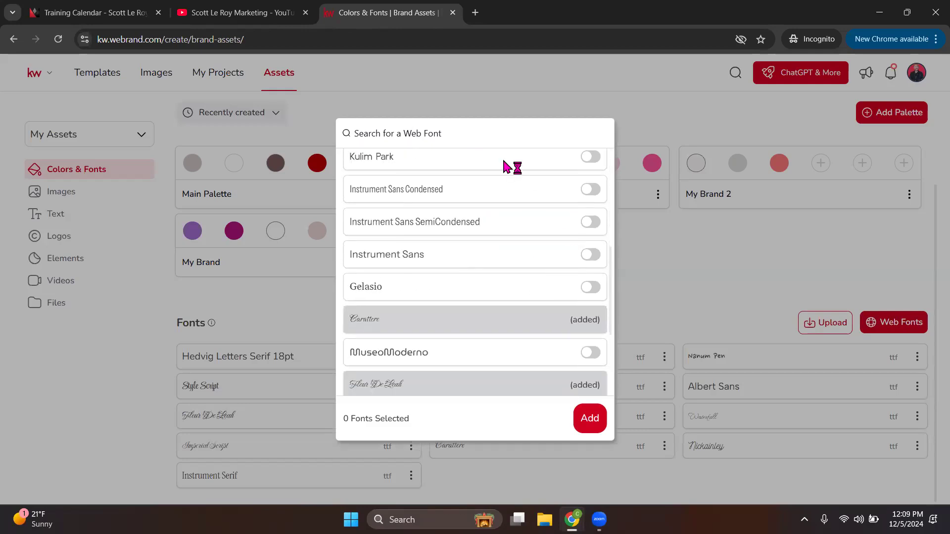
pyautogui.click(590, 287)
pyautogui.scroll(-2, 594, 295)
pyautogui.scroll(-1, 596, 297)
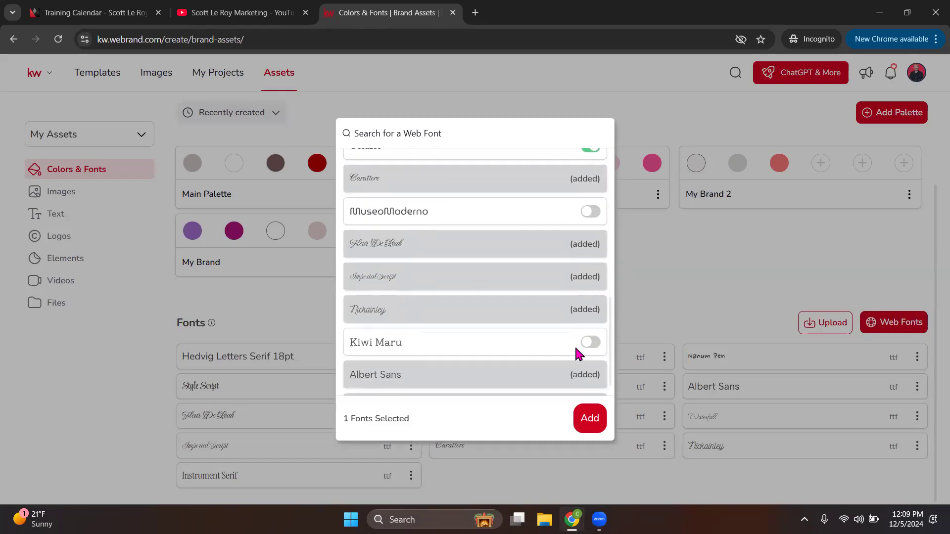
pyautogui.click(591, 421)
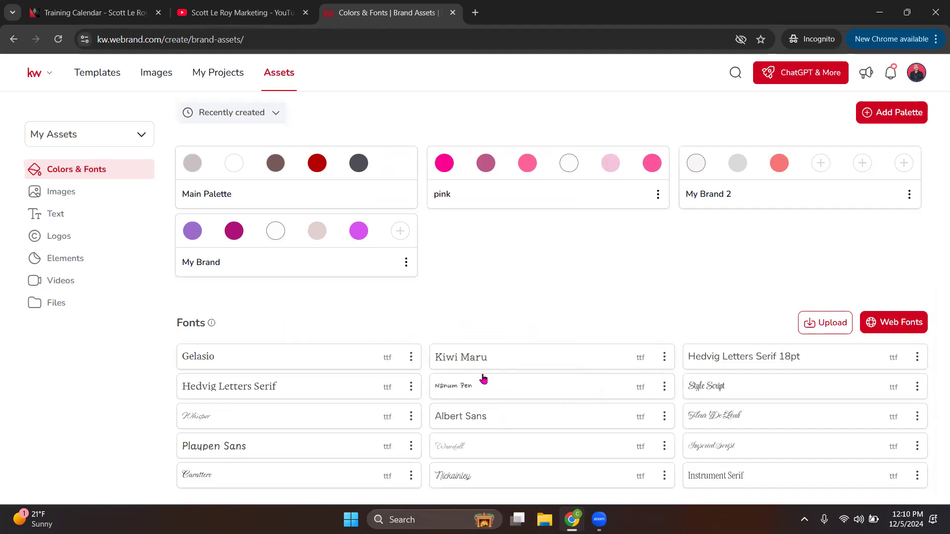
pyautogui.click(56, 196)
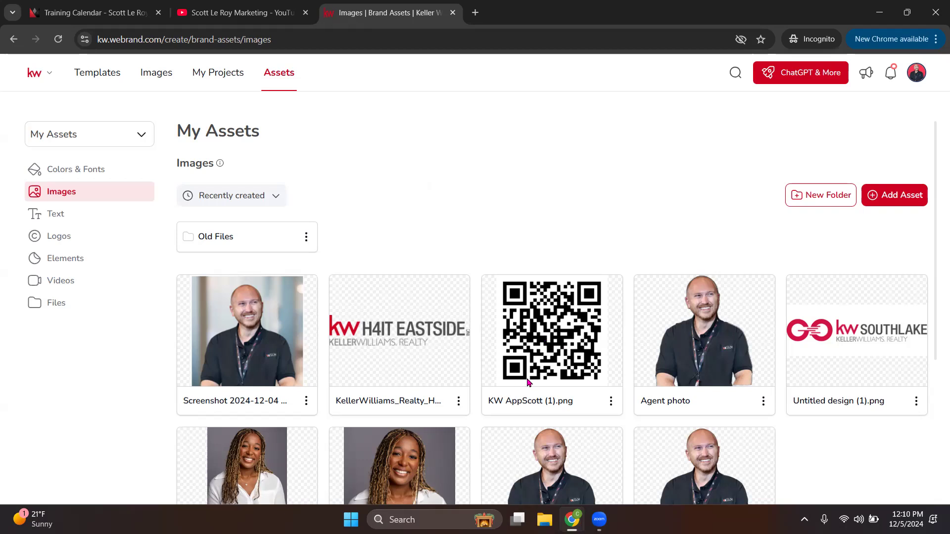
# Step: Check the KW AppScott QR code image's options, then scroll through all the brand images
pyautogui.rightClick(562, 324)
pyautogui.click(567, 265)
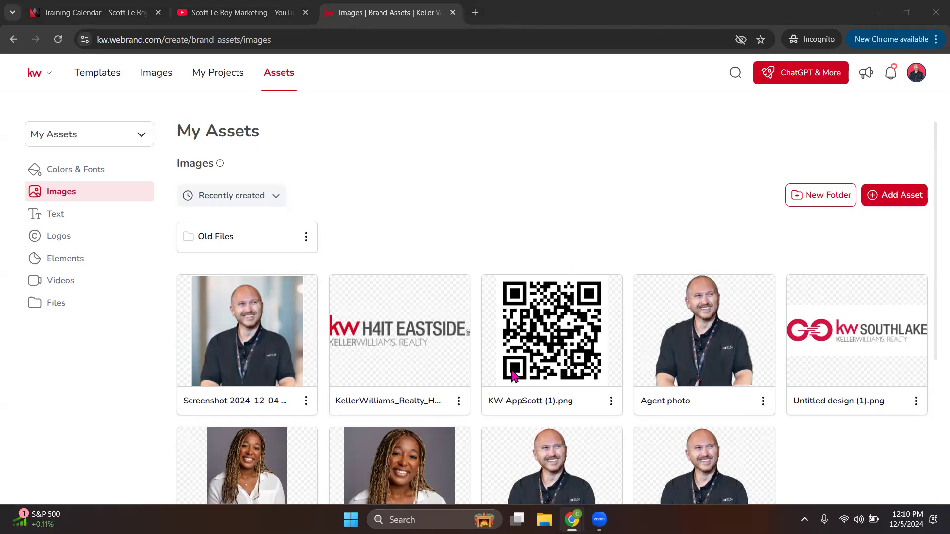
pyautogui.scroll(-3, 492, 378)
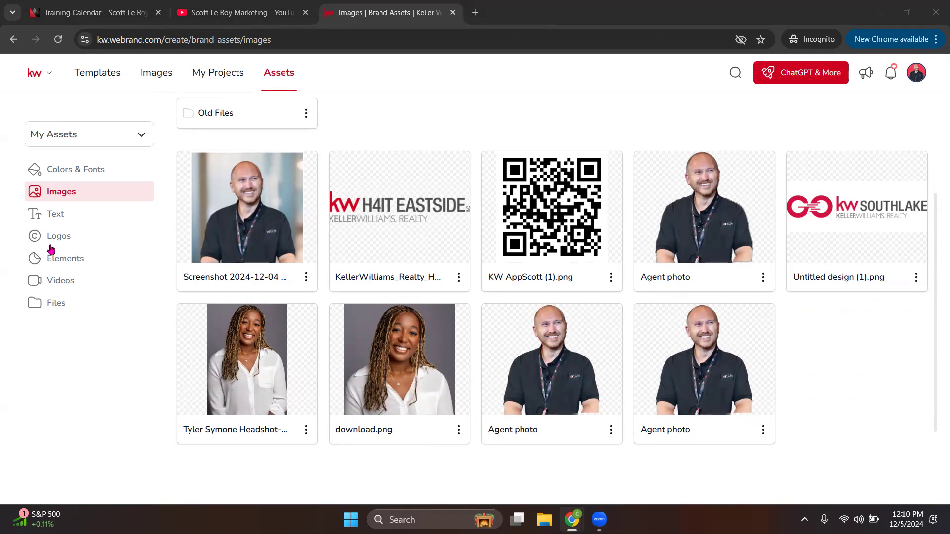
pyautogui.click(57, 214)
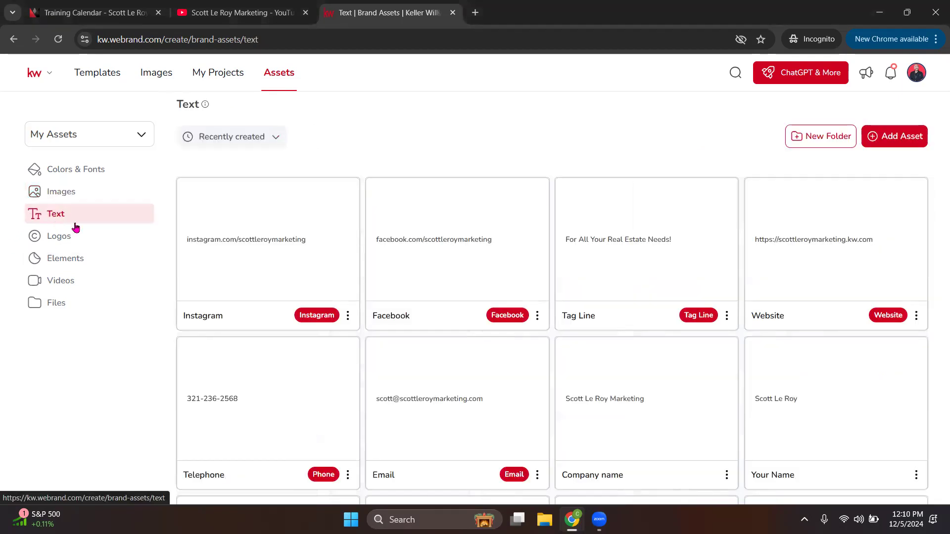
# Step: Scroll through the saved contact, social, tag line and address text assets
pyautogui.scroll(-9, 376, 273)
pyautogui.scroll(-3, 404, 272)
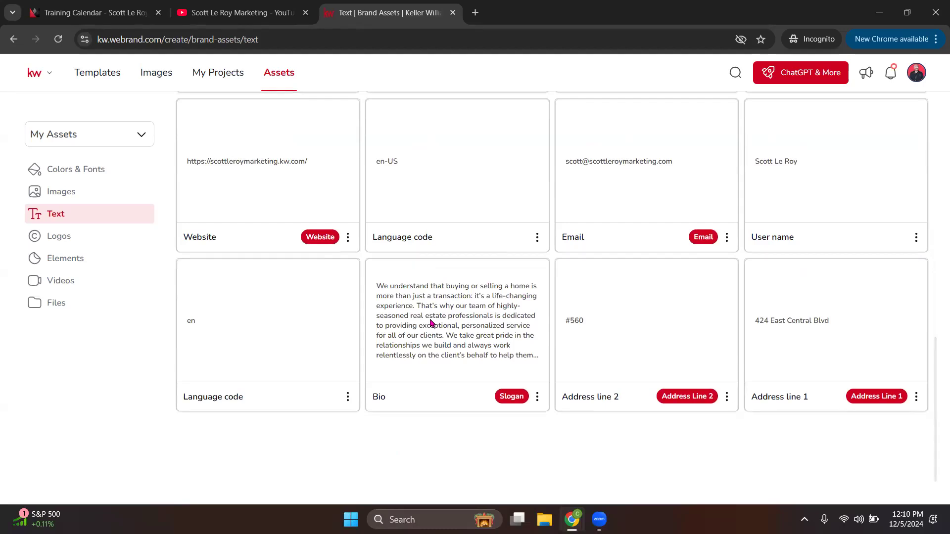
pyautogui.scroll(3, 346, 321)
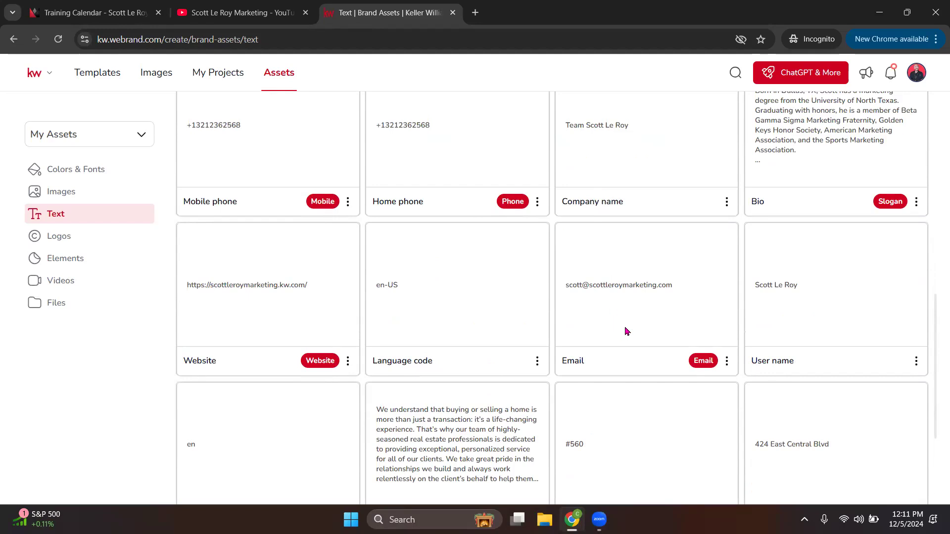
pyautogui.scroll(3, 628, 324)
pyautogui.scroll(5, 634, 328)
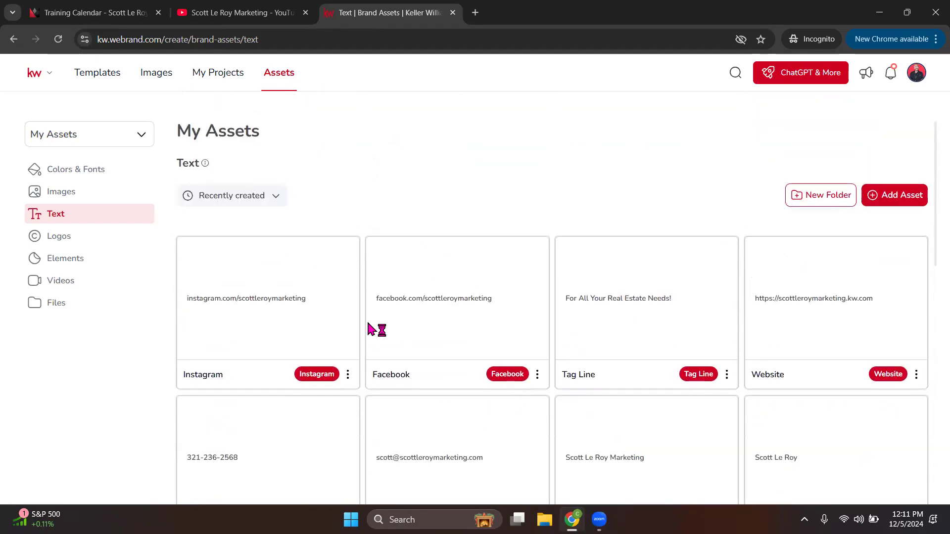
pyautogui.scroll(-3, 576, 341)
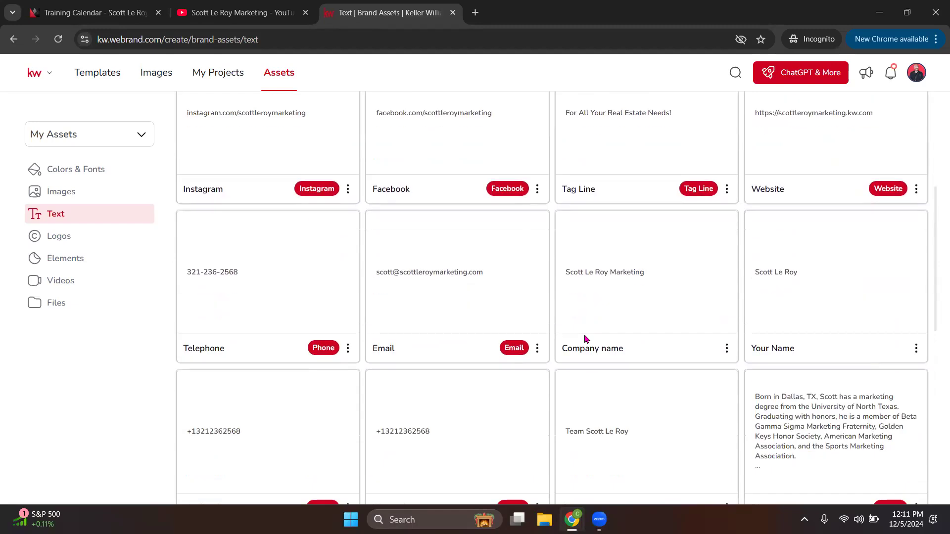
pyautogui.scroll(-1, 589, 339)
pyautogui.scroll(-6, 590, 339)
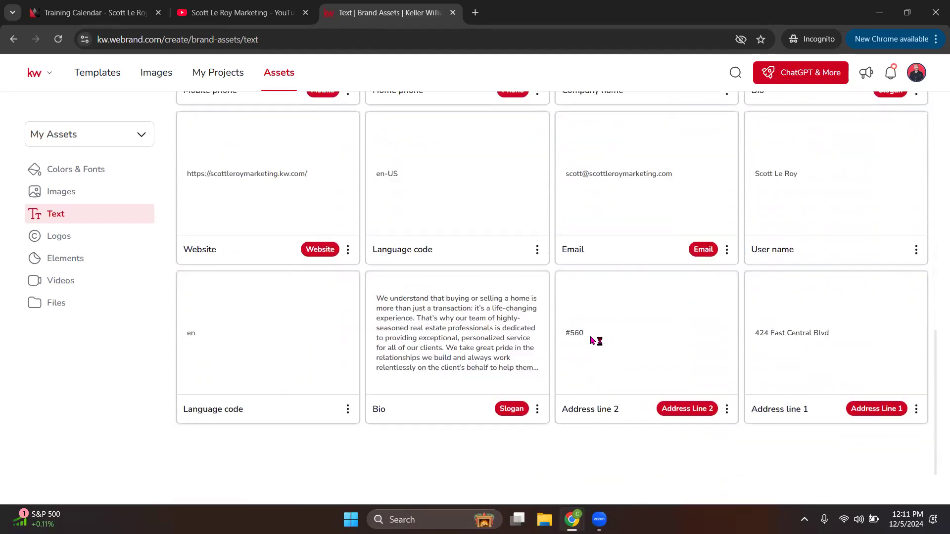
pyautogui.scroll(8, 594, 342)
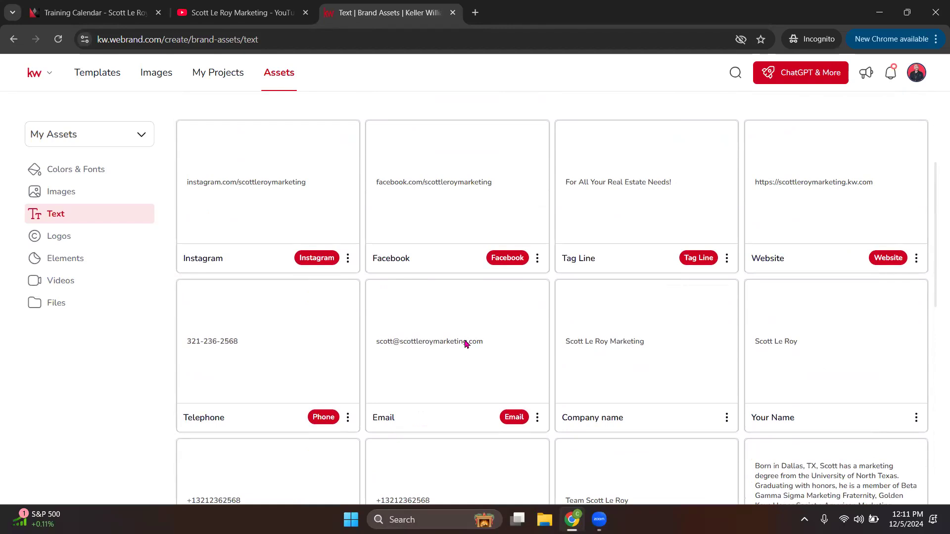
pyautogui.click(70, 243)
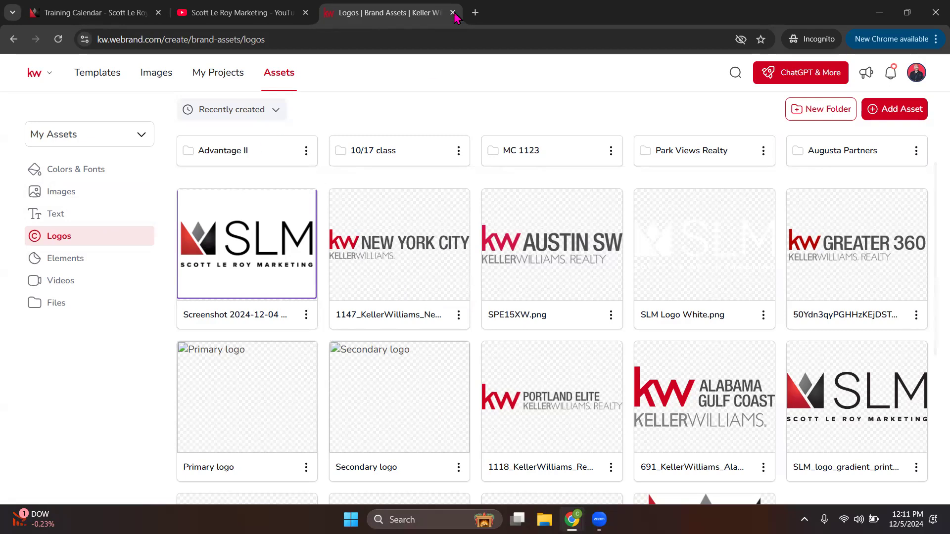
# Step: Open a new browser tab alongside the Logos assets page
pyautogui.click(475, 13)
# Step: Load KW Connect and go to Marketing's Logos and Branding resources, down to the logo search
pyautogui.write('kwcon')
pyautogui.press('Return')
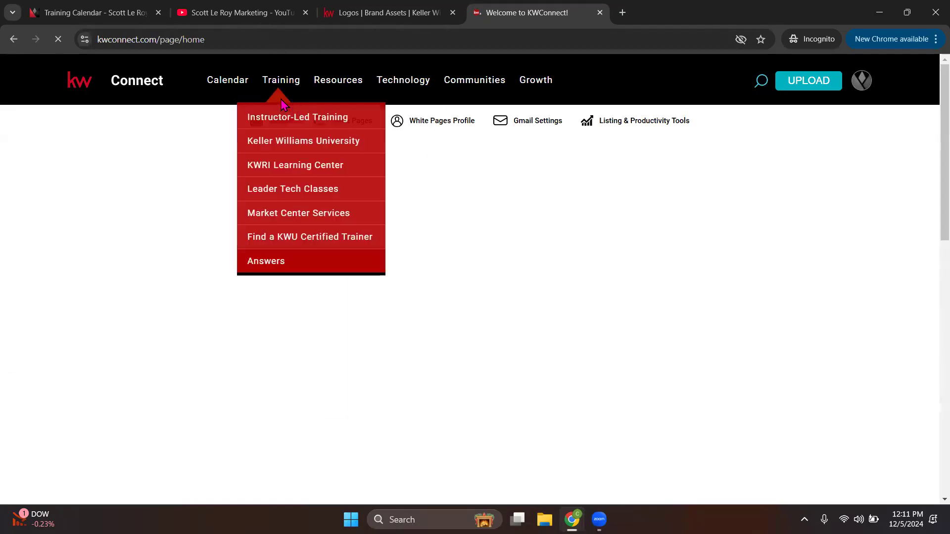
pyautogui.moveTo(333, 86)
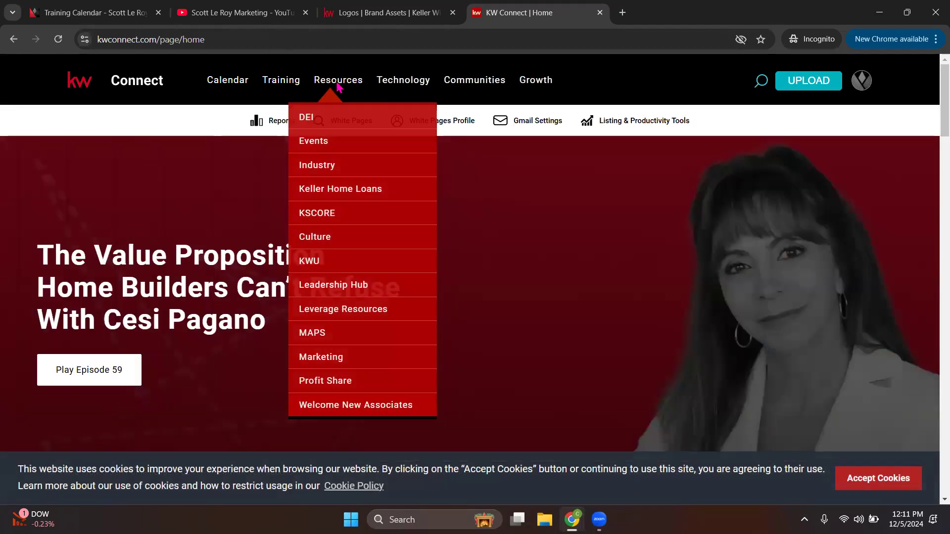
pyautogui.click(320, 358)
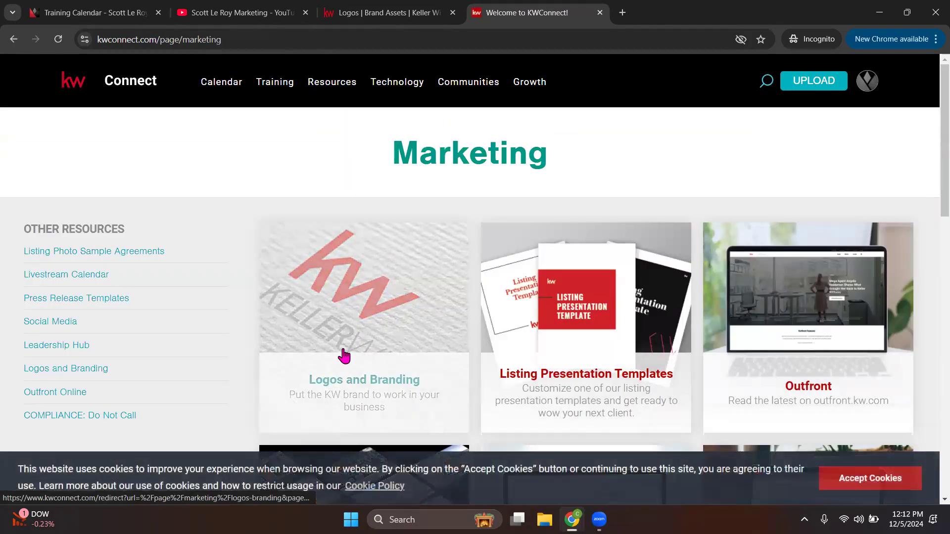
pyautogui.click(382, 336)
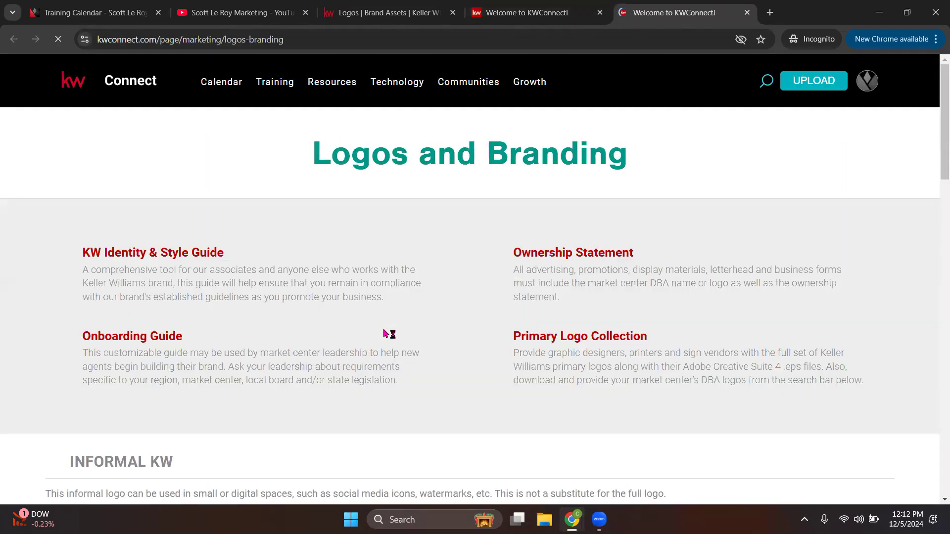
pyautogui.scroll(-4, 374, 321)
pyautogui.scroll(-12, 374, 322)
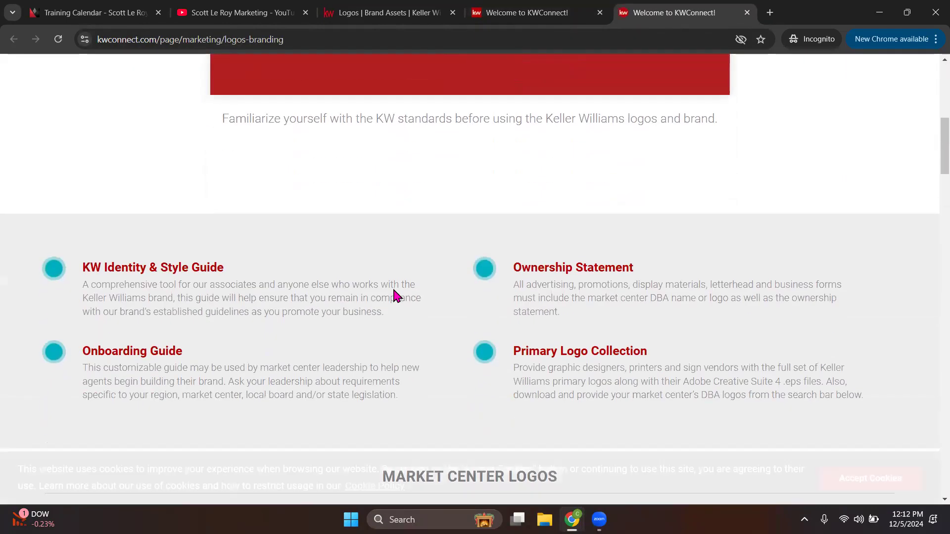
pyautogui.scroll(-3, 432, 338)
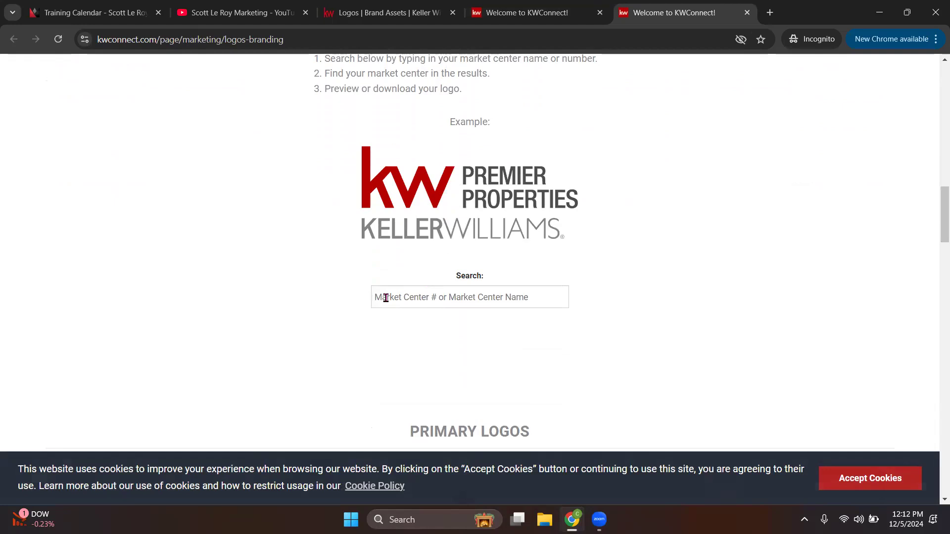
# Step: Search the market center logos for 657
pyautogui.click(509, 297)
pyautogui.write('654')
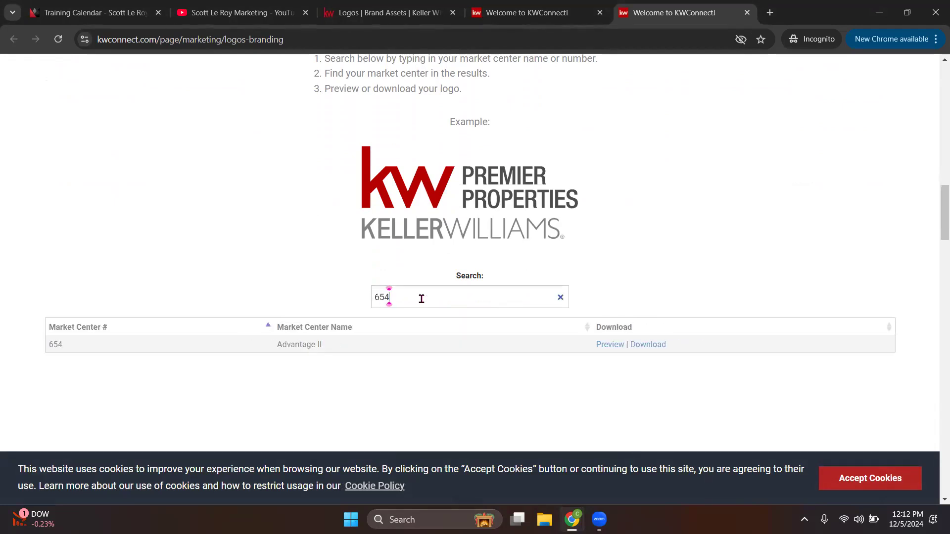
pyautogui.press('BackSpace')
pyautogui.press('BackSpace')
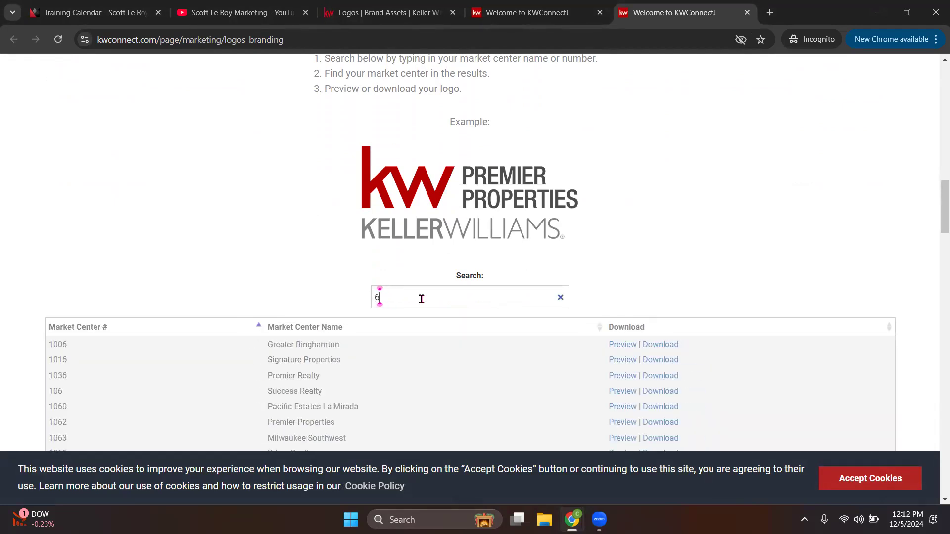
pyautogui.write('57')
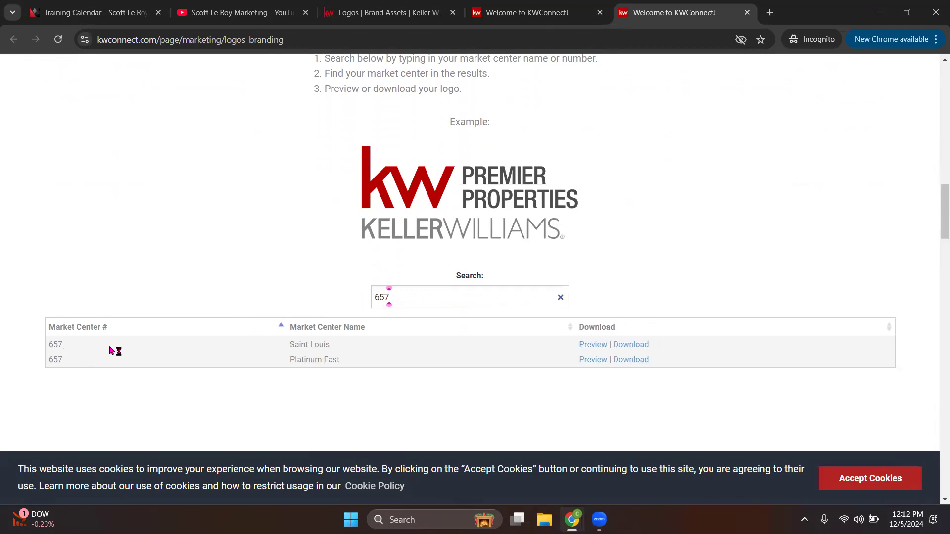
# Step: Preview the Saint Louis and Platinum East logos, closing each preview
pyautogui.click(594, 343)
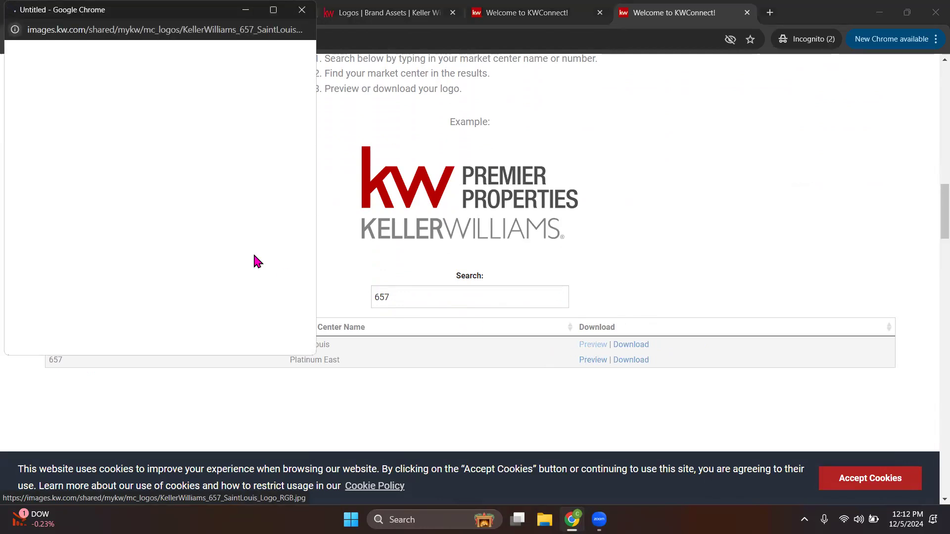
pyautogui.click(301, 10)
pyautogui.click(601, 364)
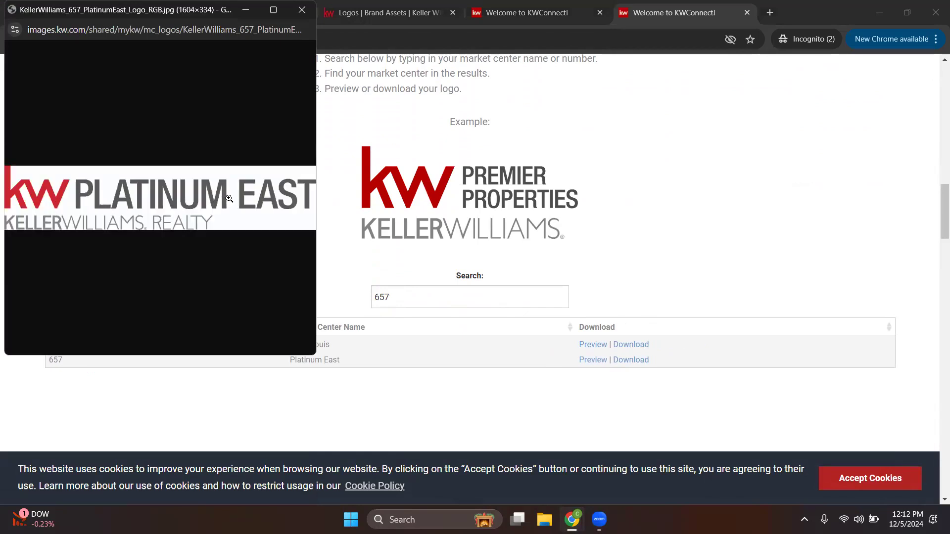
pyautogui.click(301, 10)
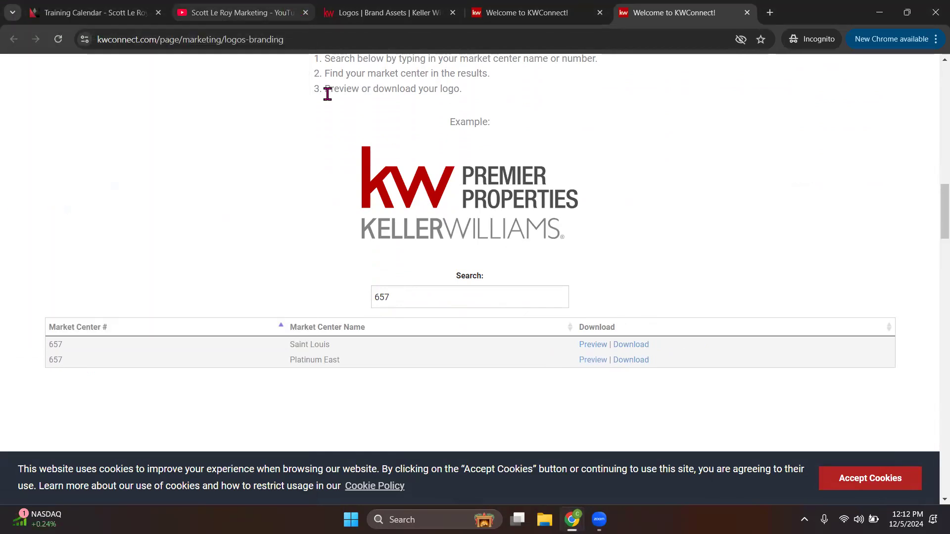
# Step: Download the 657_SaintLouis logo zip to Downloads and open it
pyautogui.click(624, 344)
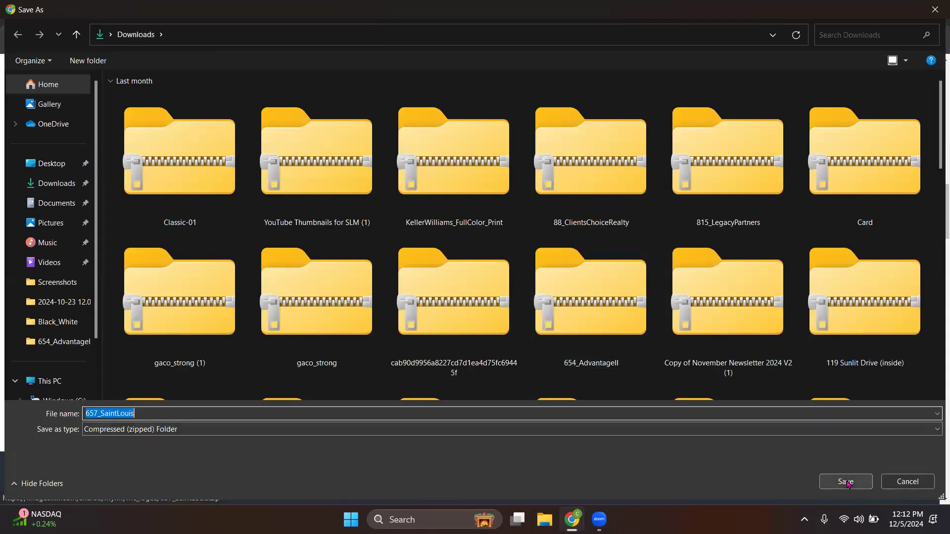
pyautogui.click(845, 481)
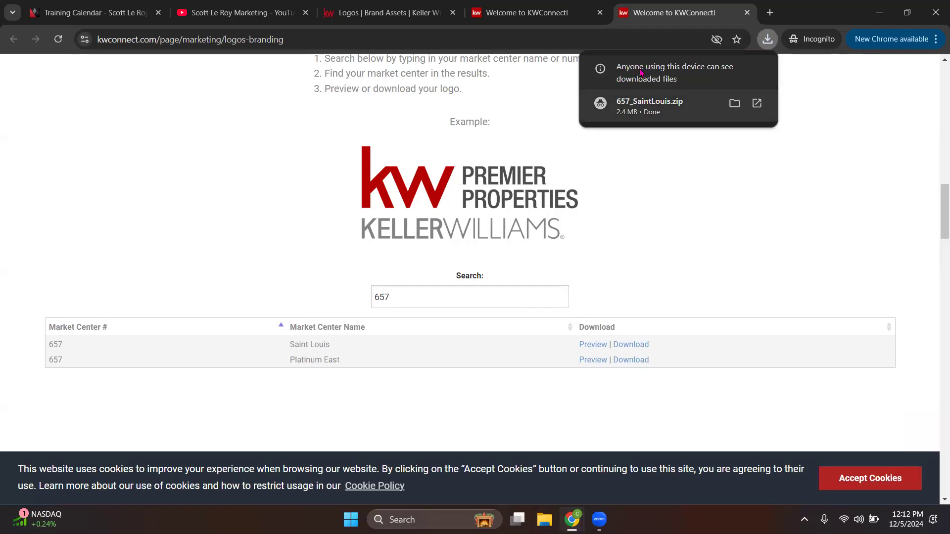
pyautogui.click(767, 40)
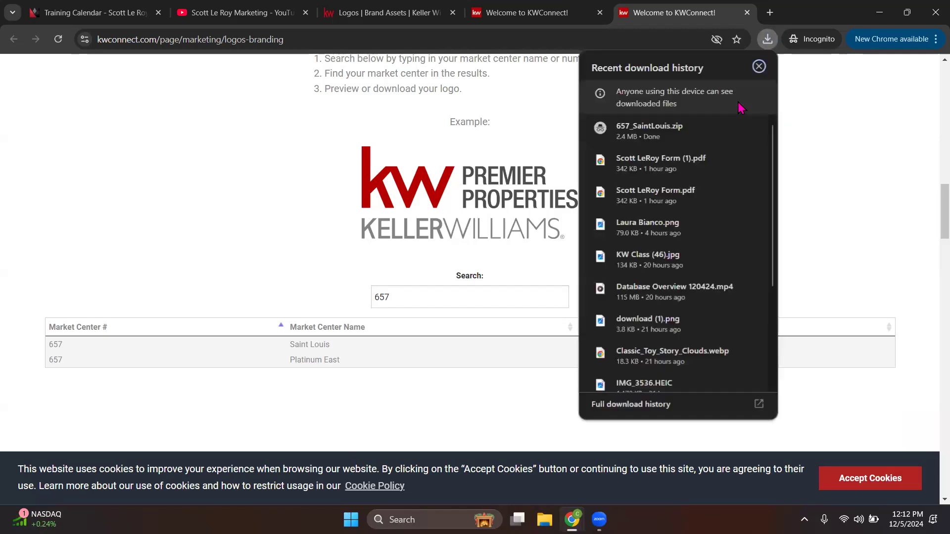
pyautogui.click(677, 133)
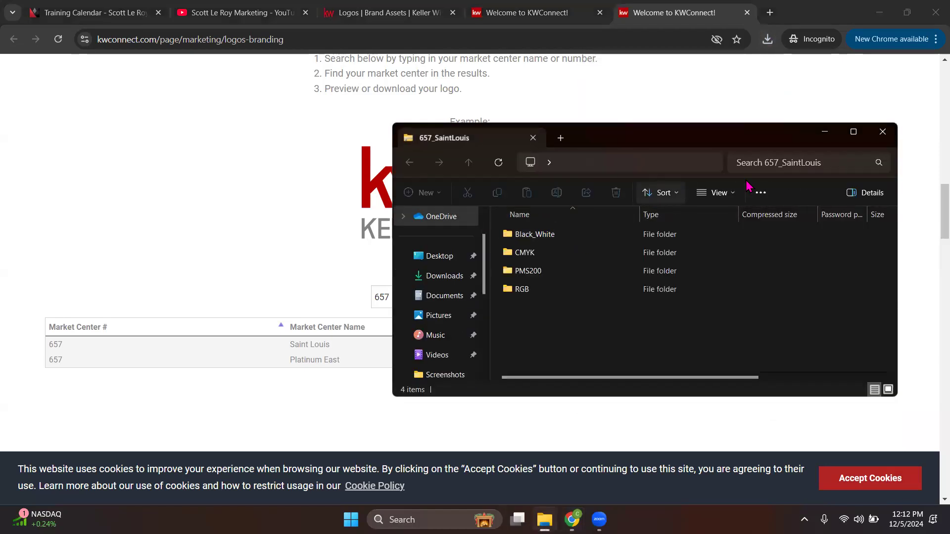
# Step: Extract all files from the zip and open the extracted 657_SaintLouis folder
pyautogui.click(760, 192)
pyautogui.click(728, 227)
pyautogui.click(574, 384)
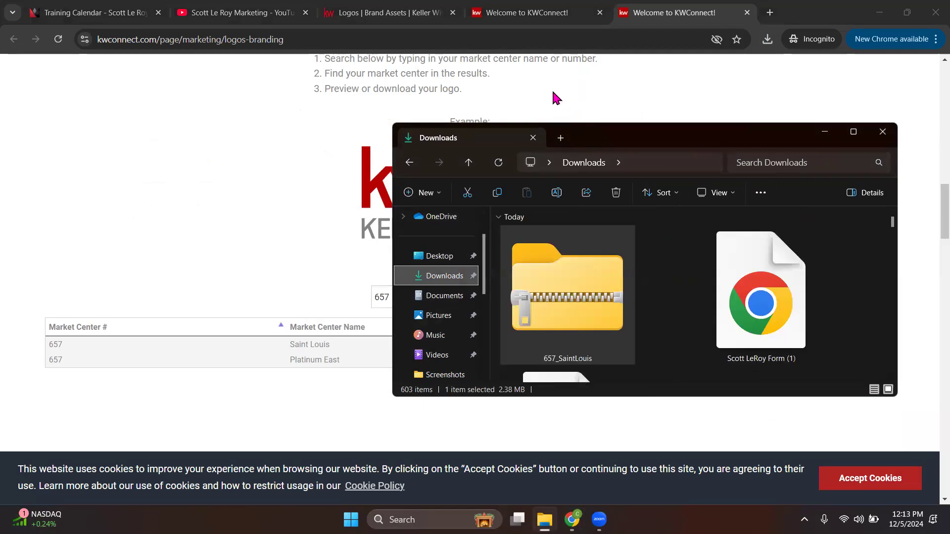
pyautogui.scroll(-3, 643, 307)
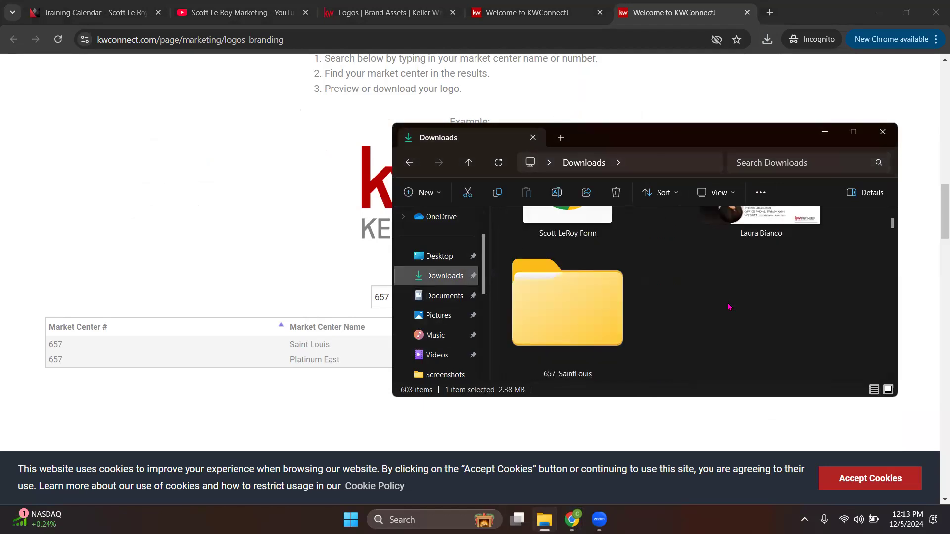
pyautogui.doubleClick(569, 338)
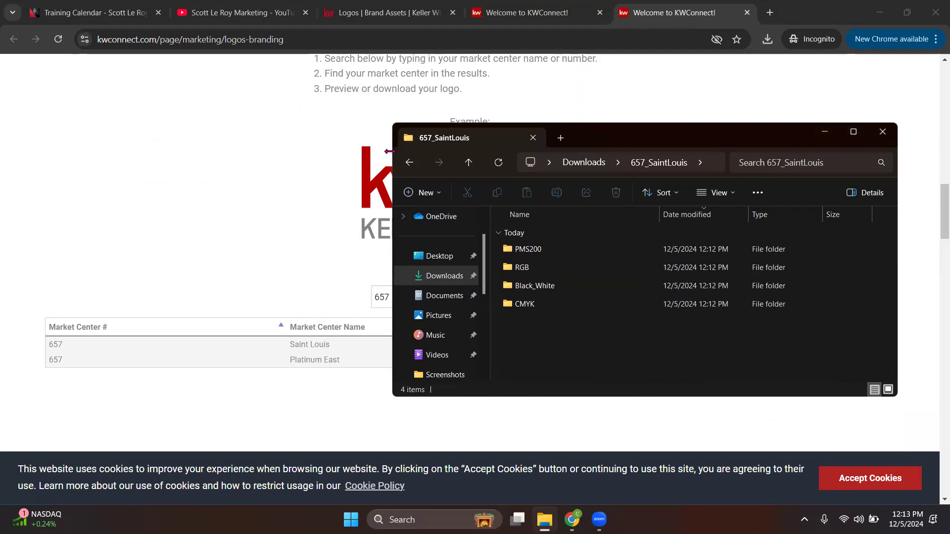
# Step: View the Black_White logo files as extra large icons in a maximized Explorer window
pyautogui.moveTo(186, 159); pyautogui.dragTo(189, 158)
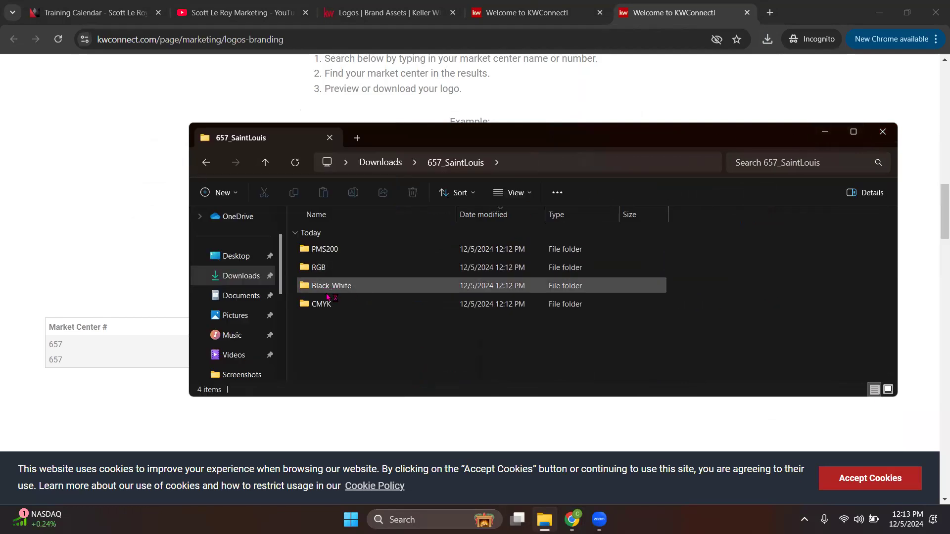
pyautogui.doubleClick(341, 286)
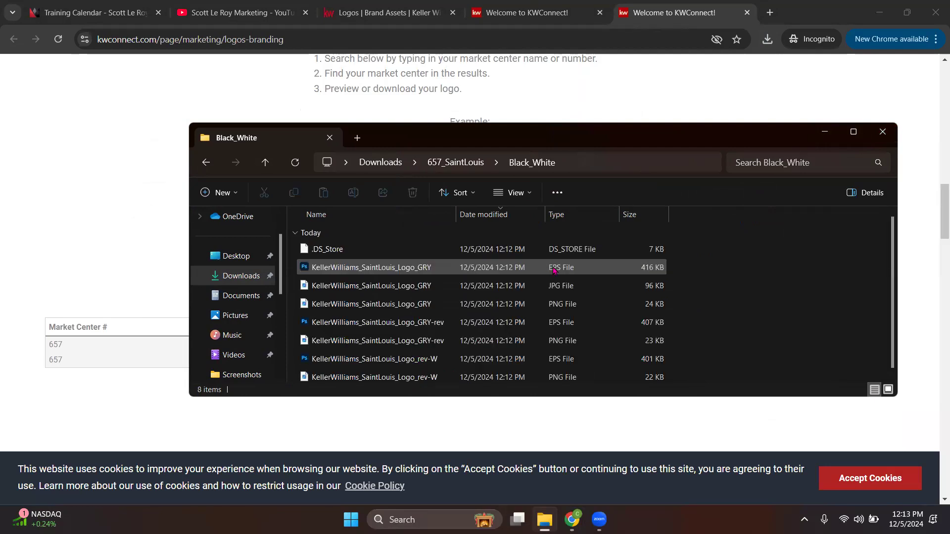
pyautogui.click(513, 193)
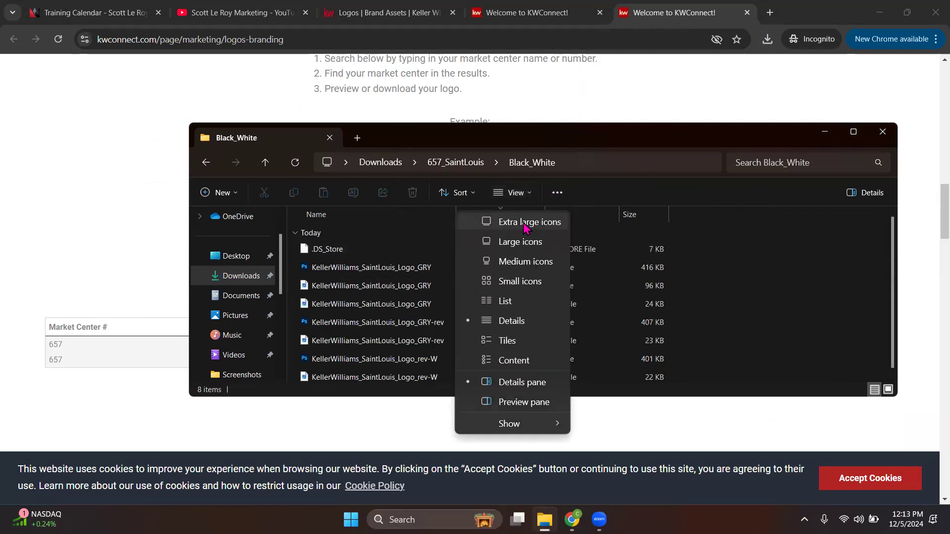
pyautogui.click(524, 222)
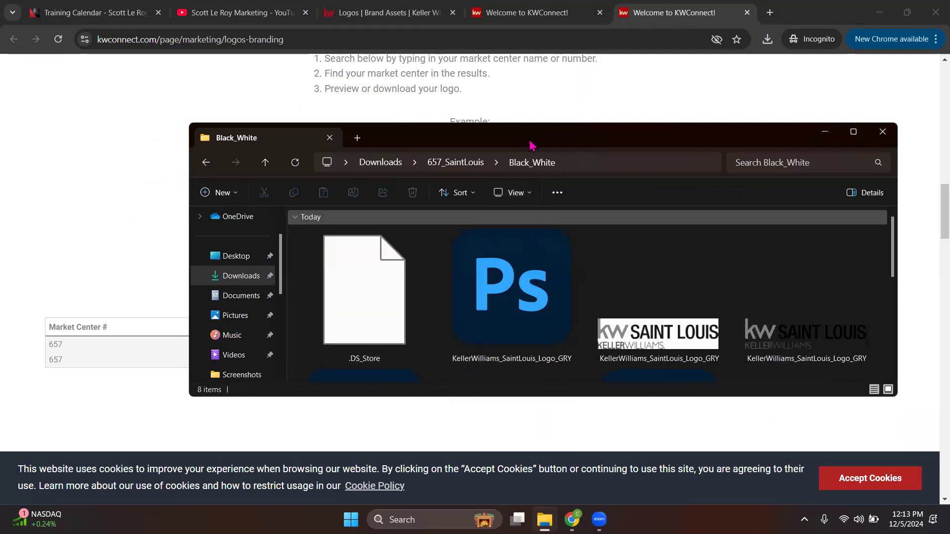
pyautogui.click(853, 132)
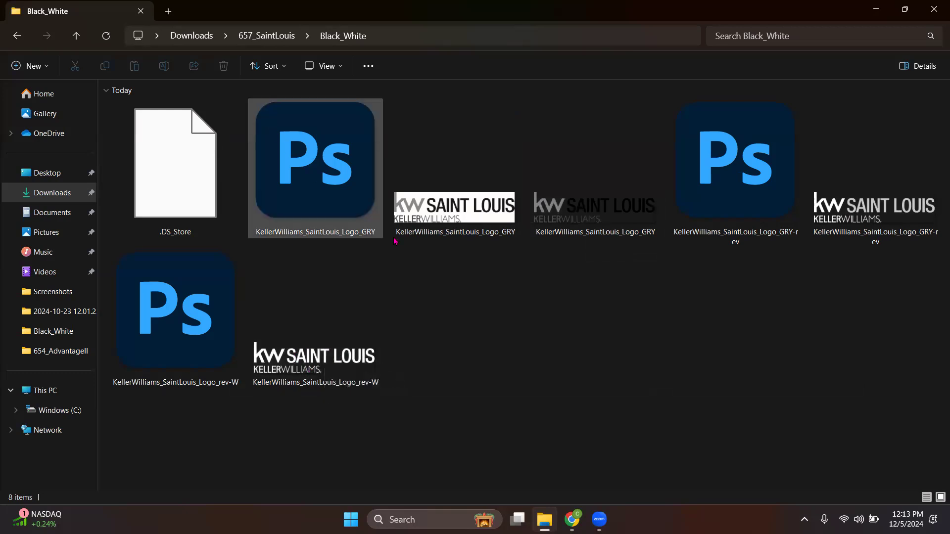
# Step: View the CMYK logo files as extra large icons, then close File Explorer
pyautogui.click(268, 36)
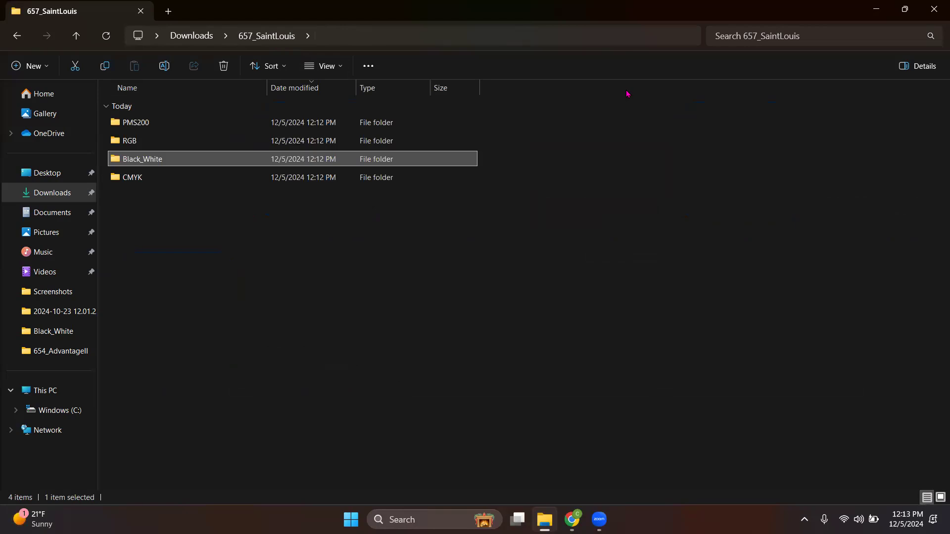
pyautogui.click(129, 180)
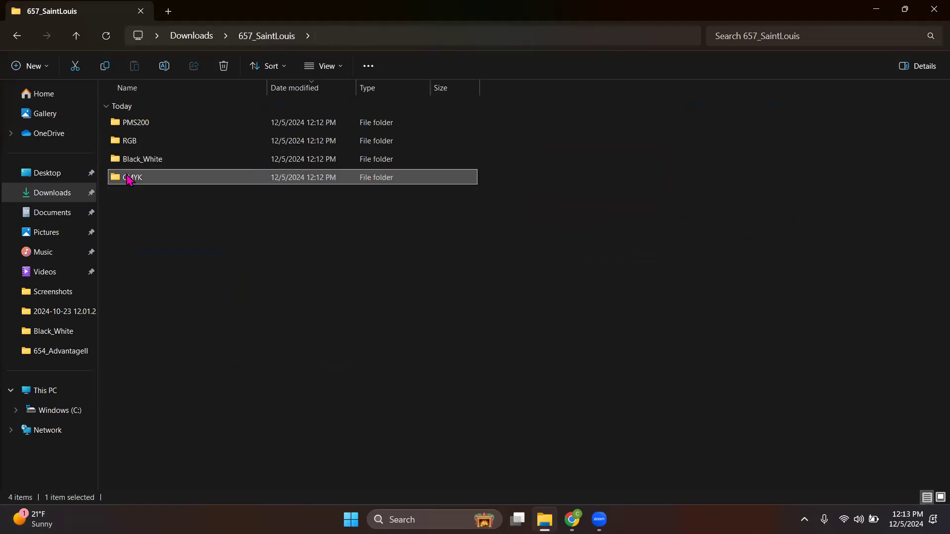
pyautogui.doubleClick(127, 179)
pyautogui.click(326, 66)
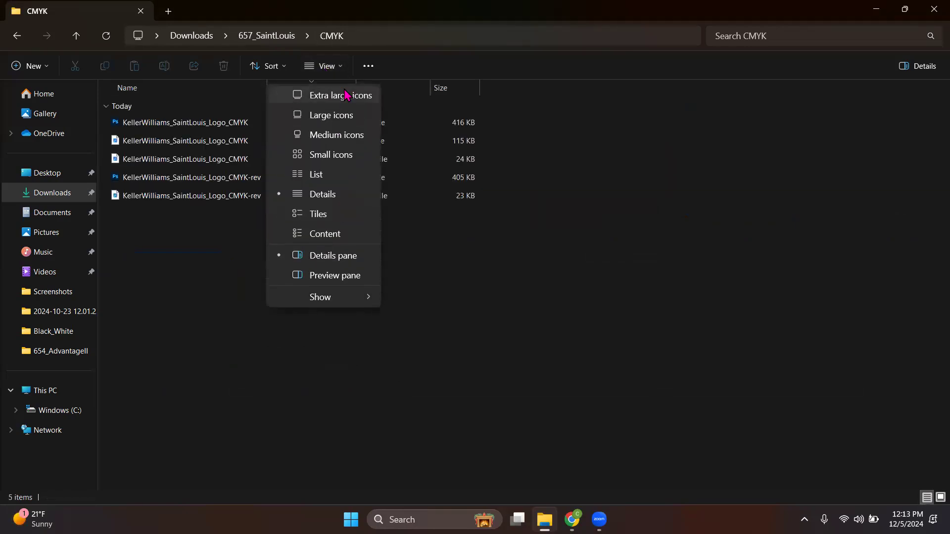
pyautogui.click(345, 97)
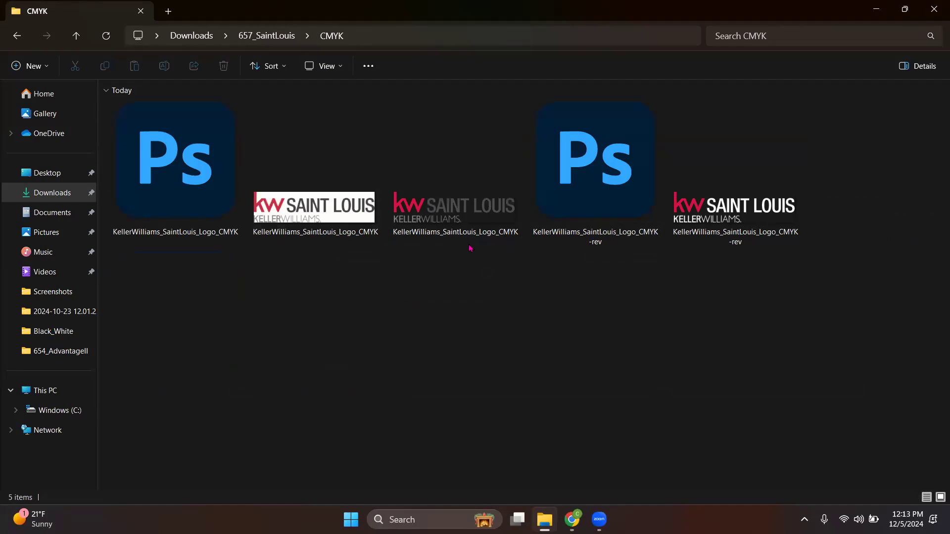
pyautogui.click(932, 10)
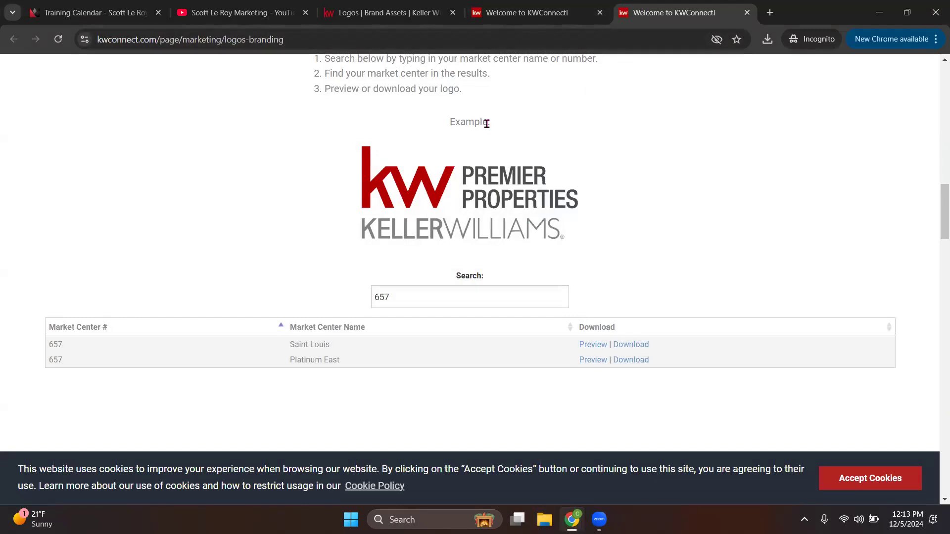
# Step: Back on the Logos assets page, create a new folder named 657
pyautogui.click(387, 14)
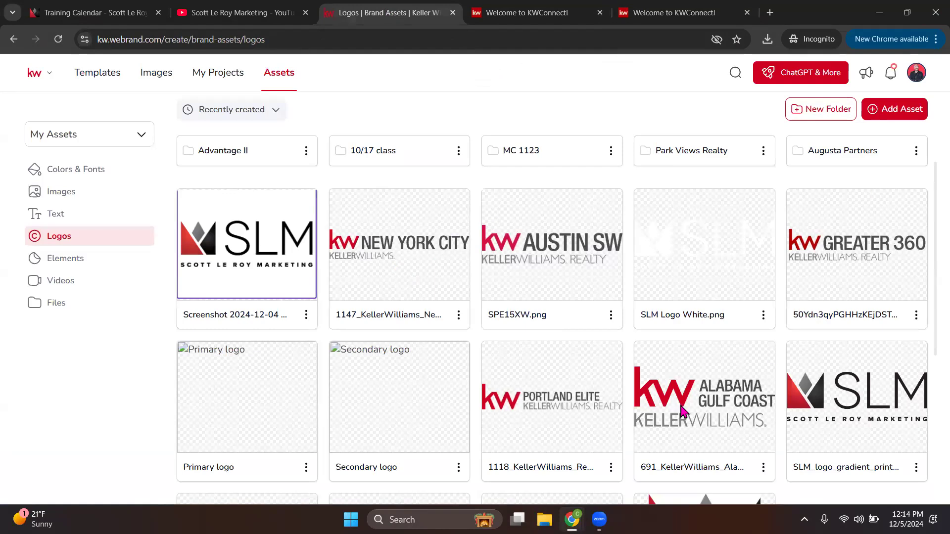
pyautogui.click(640, 11)
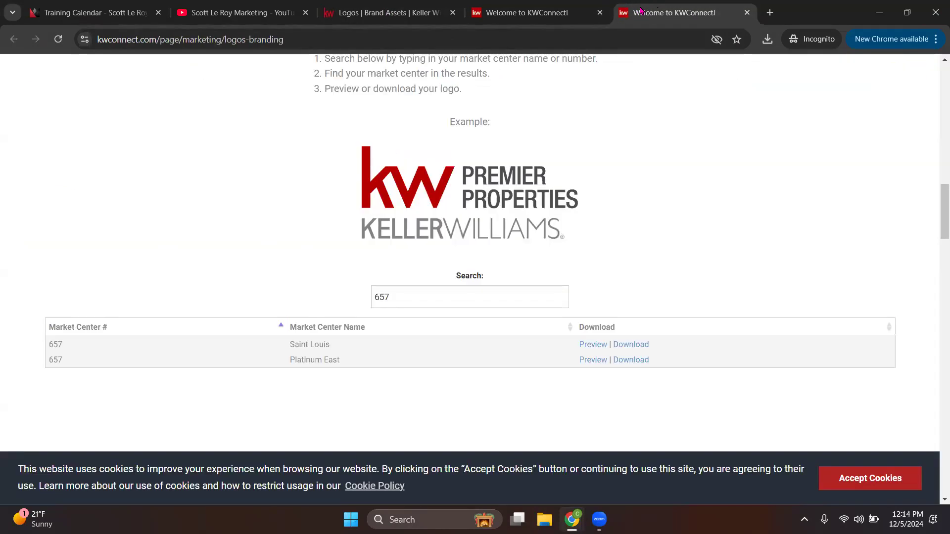
pyautogui.click(387, 13)
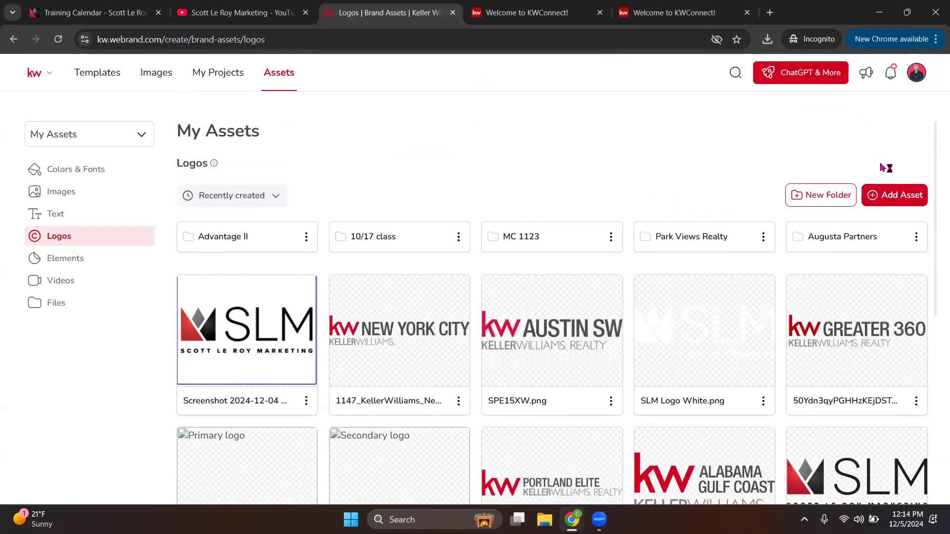
pyautogui.click(901, 195)
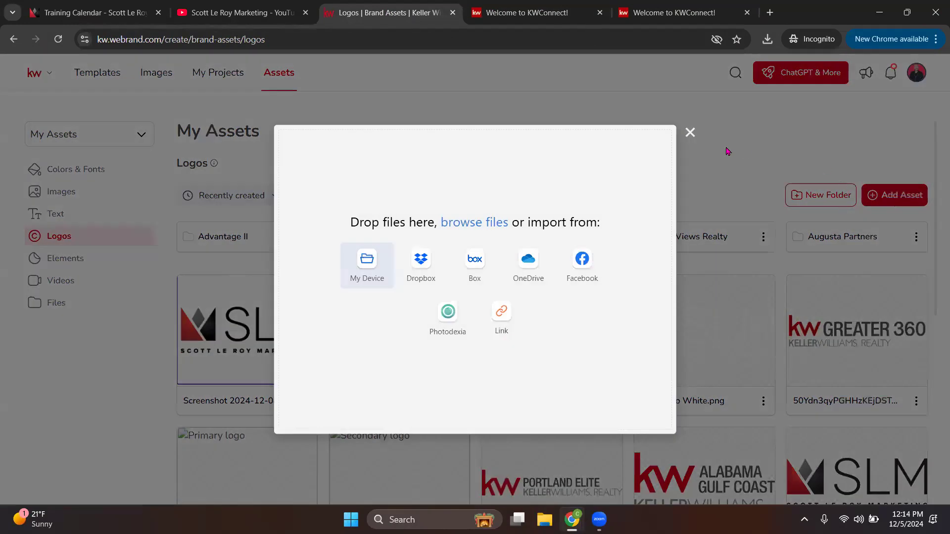
pyautogui.click(690, 132)
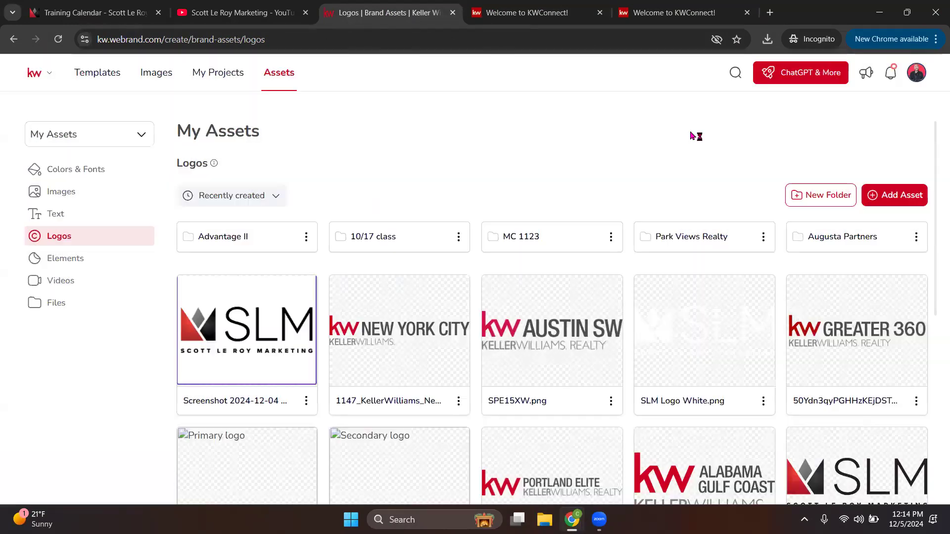
pyautogui.click(823, 195)
pyautogui.write('657')
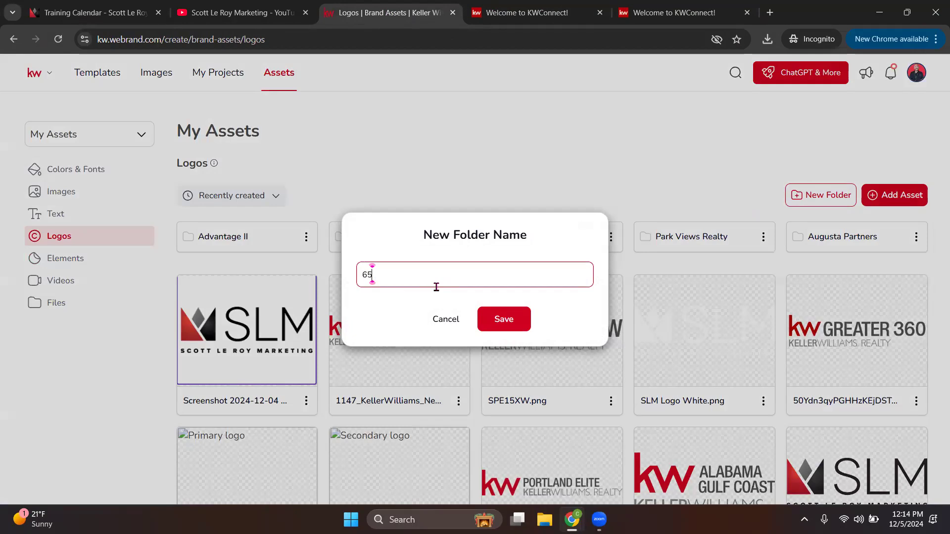
pyautogui.click(526, 327)
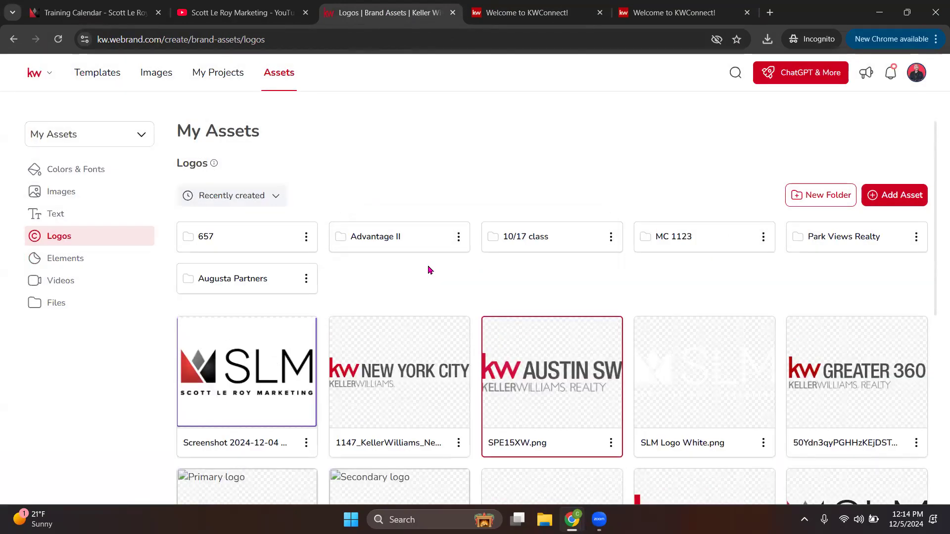
# Step: In the 657 folder, add the four Black_White Saint Louis logos from this computer
pyautogui.click(236, 246)
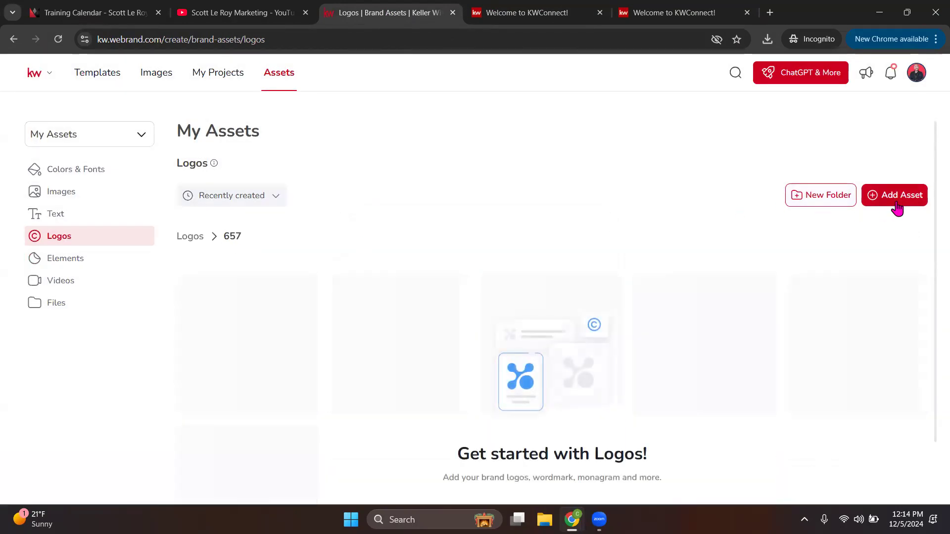
pyautogui.click(893, 195)
pyautogui.click(360, 267)
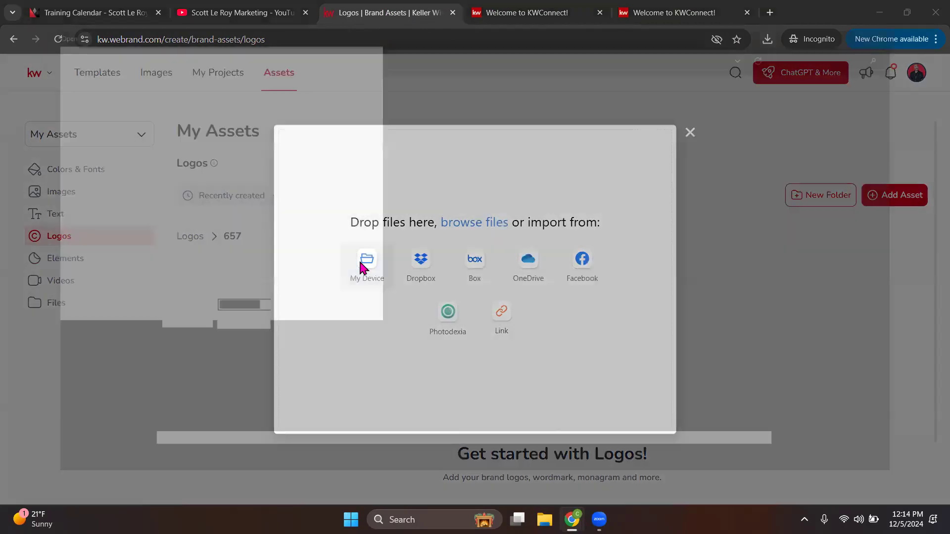
pyautogui.doubleClick(324, 191)
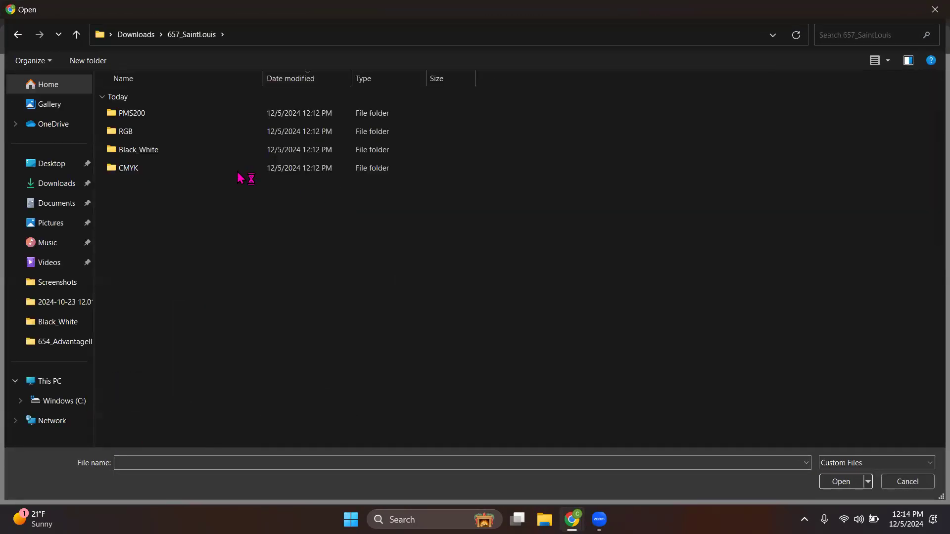
pyautogui.doubleClick(158, 151)
pyautogui.moveTo(238, 206); pyautogui.dragTo(205, 115)
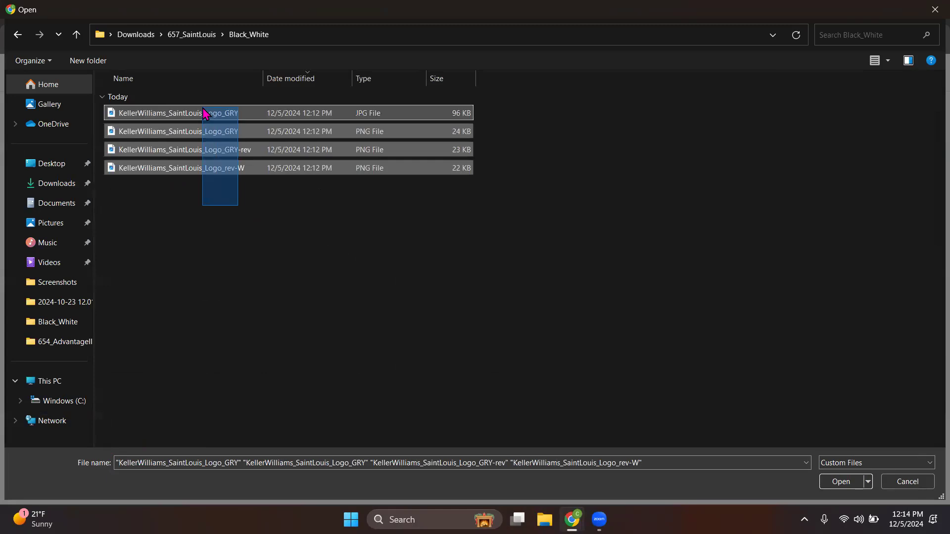
pyautogui.doubleClick(205, 114)
# Step: Add the three CMYK Saint Louis logo files to the same upload
pyautogui.click(642, 141)
pyautogui.click(364, 275)
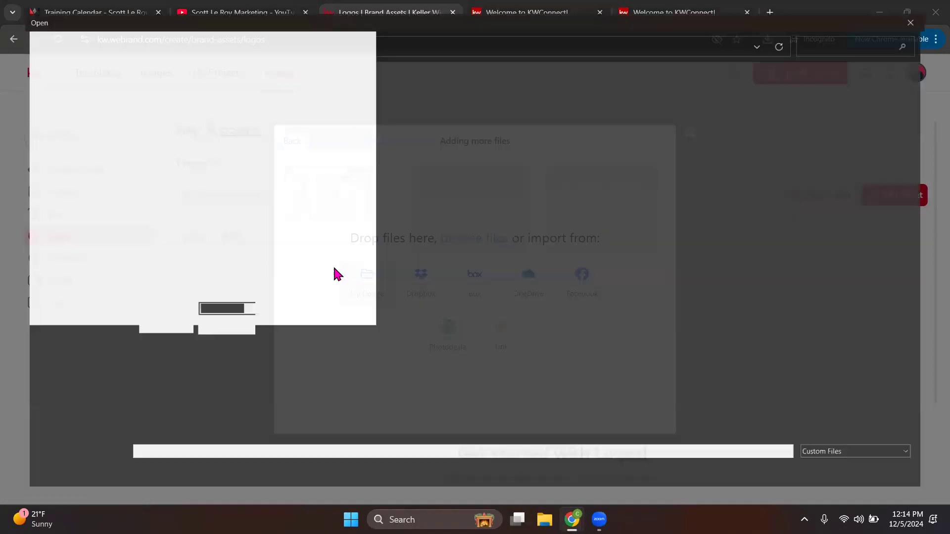
pyautogui.click(192, 34)
pyautogui.doubleClick(136, 168)
pyautogui.moveTo(196, 195); pyautogui.dragTo(207, 113)
pyautogui.press('Return')
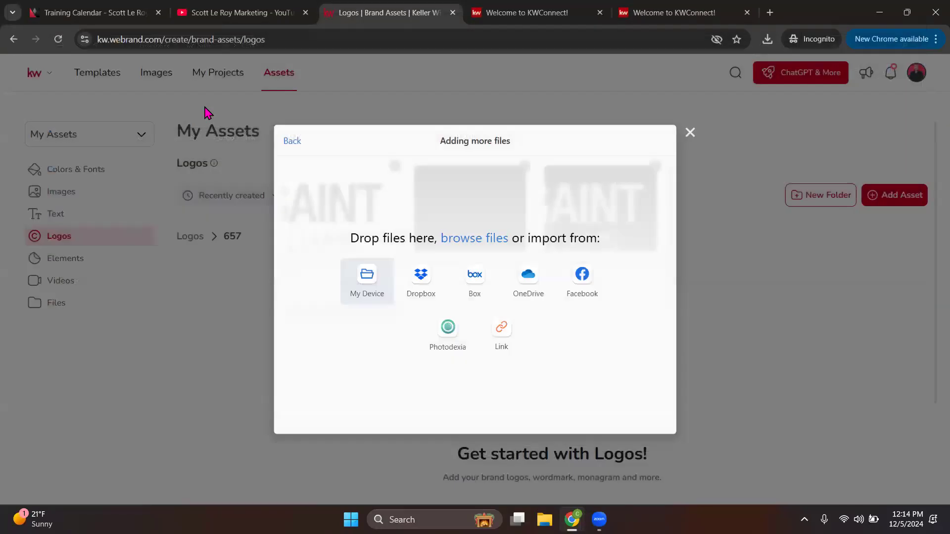
# Step: Upload all seven logo files and review them in the 657 folder
pyautogui.moveTo(449, 141); pyautogui.dragTo(491, 141)
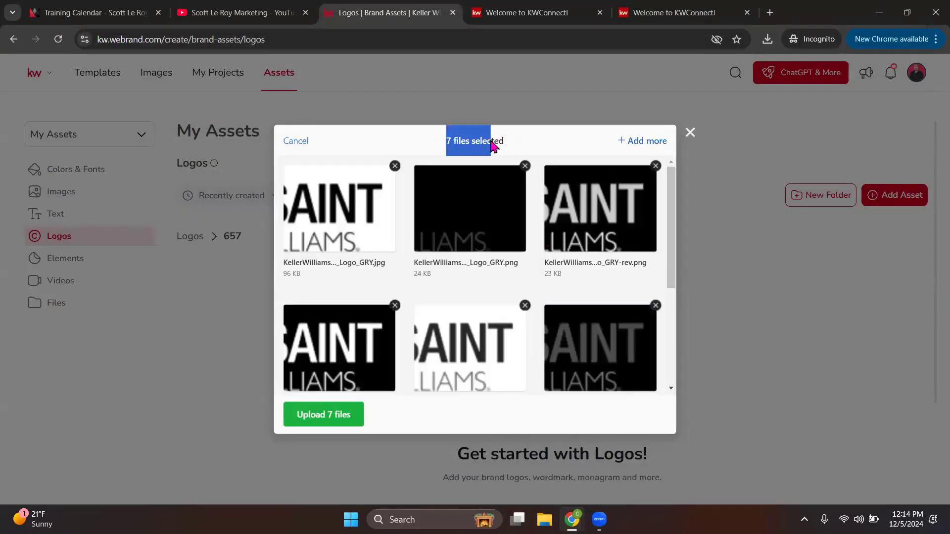
pyautogui.click(553, 141)
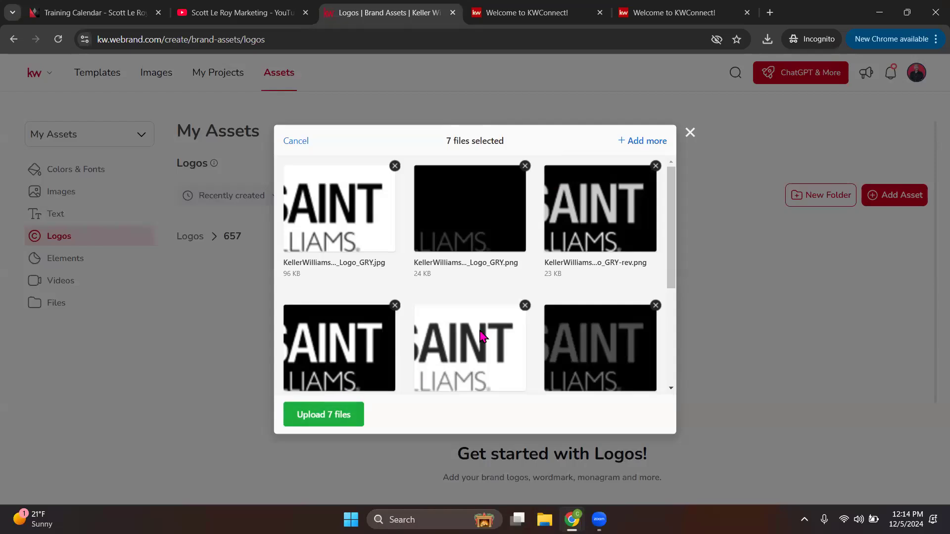
pyautogui.click(340, 415)
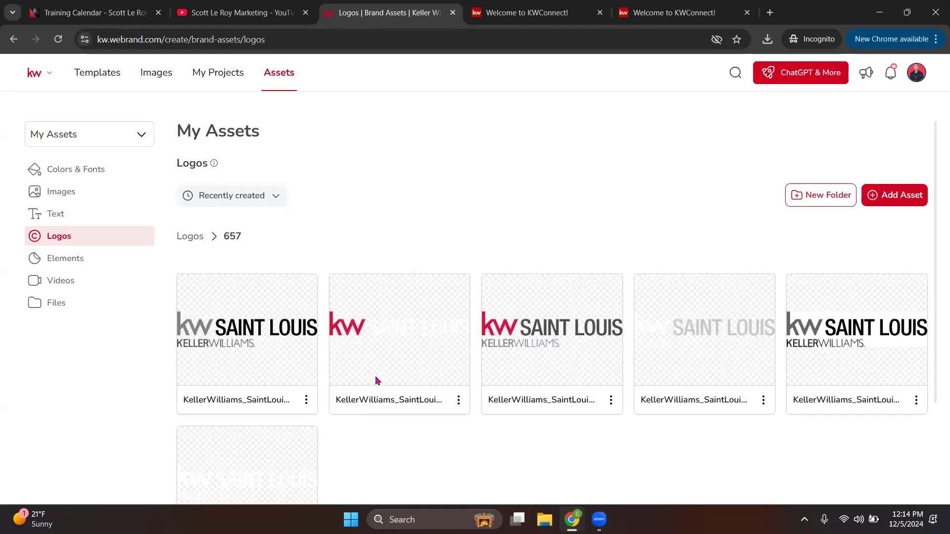
pyautogui.scroll(-2, 378, 386)
pyautogui.scroll(-1, 379, 386)
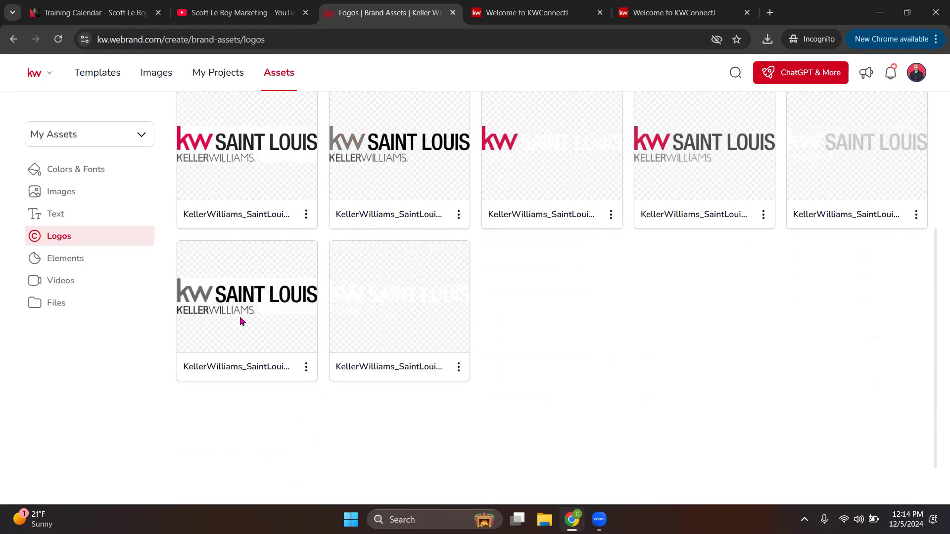
pyautogui.scroll(3, 452, 342)
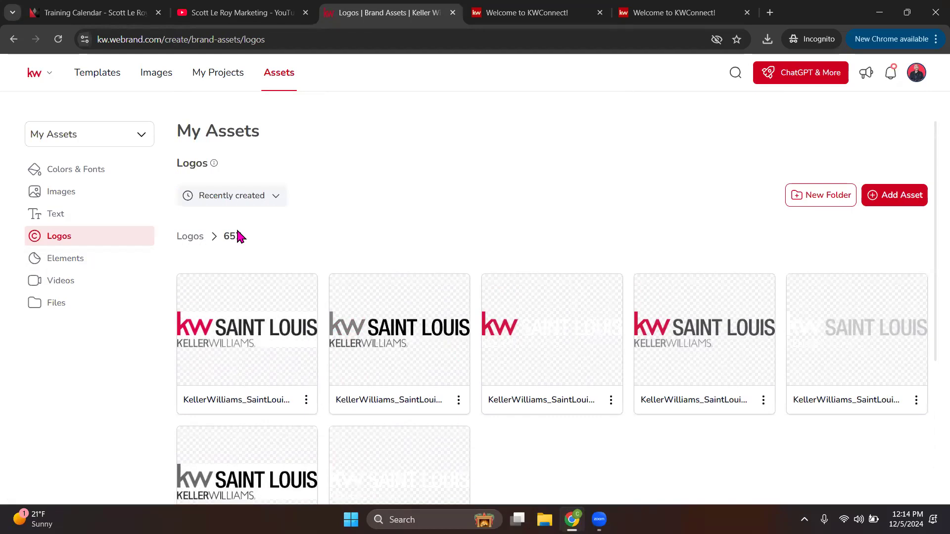
# Step: Return to the Logos folder list, then view the Elements and Videos assets
pyautogui.click(190, 237)
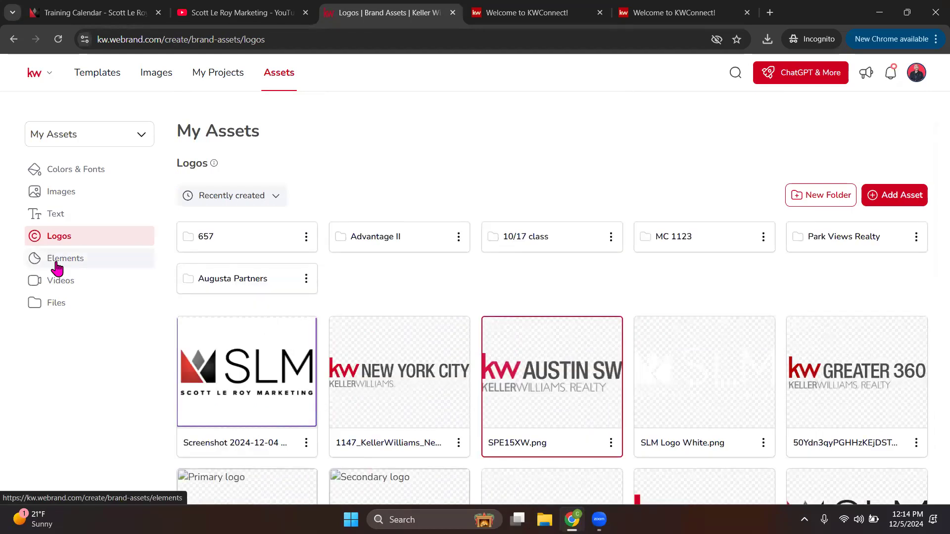
pyautogui.click(57, 266)
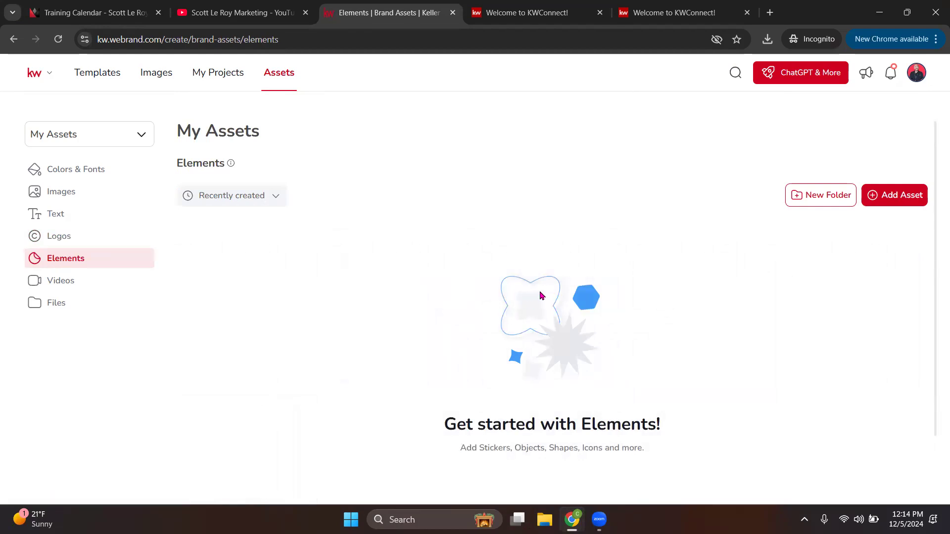
pyautogui.click(79, 282)
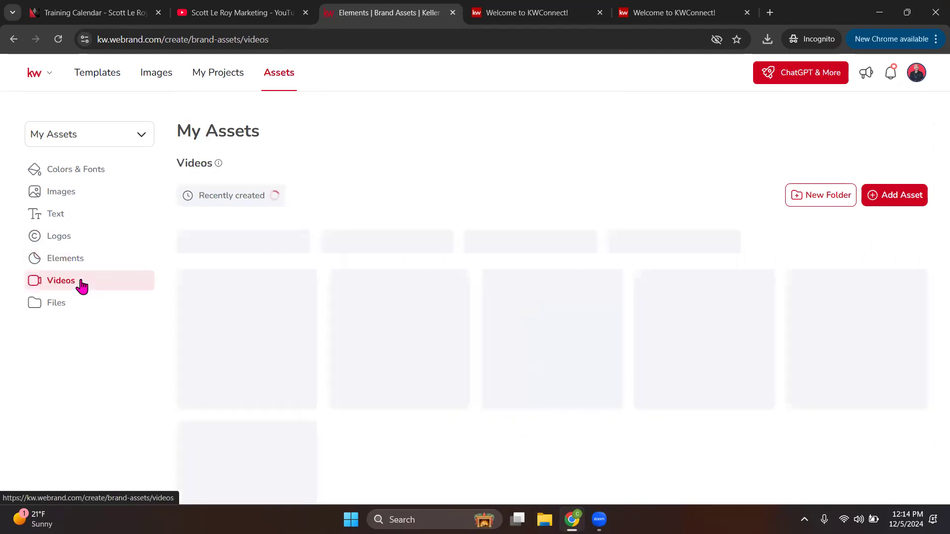
# Step: View the Files assets, then load the agent.kw.com dashboard from the address bar
pyautogui.click(56, 302)
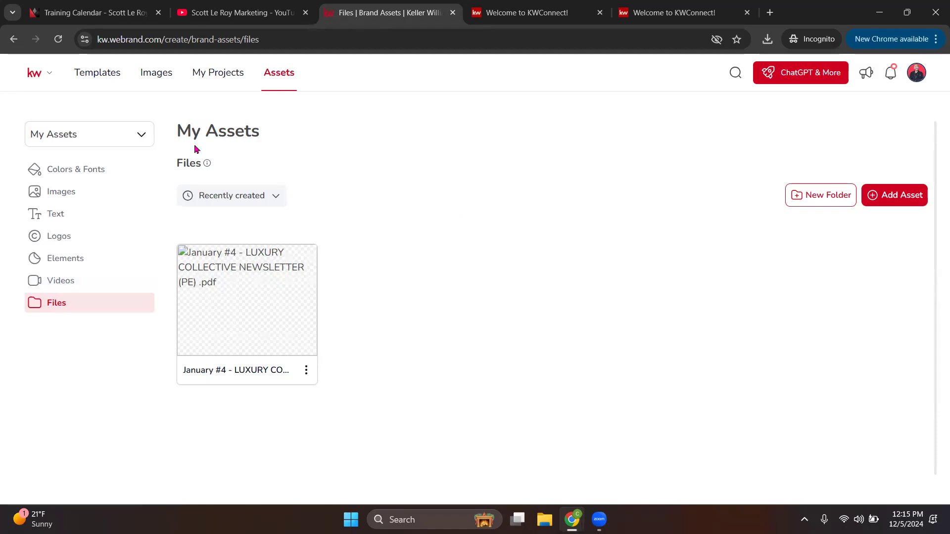
pyautogui.click(249, 39)
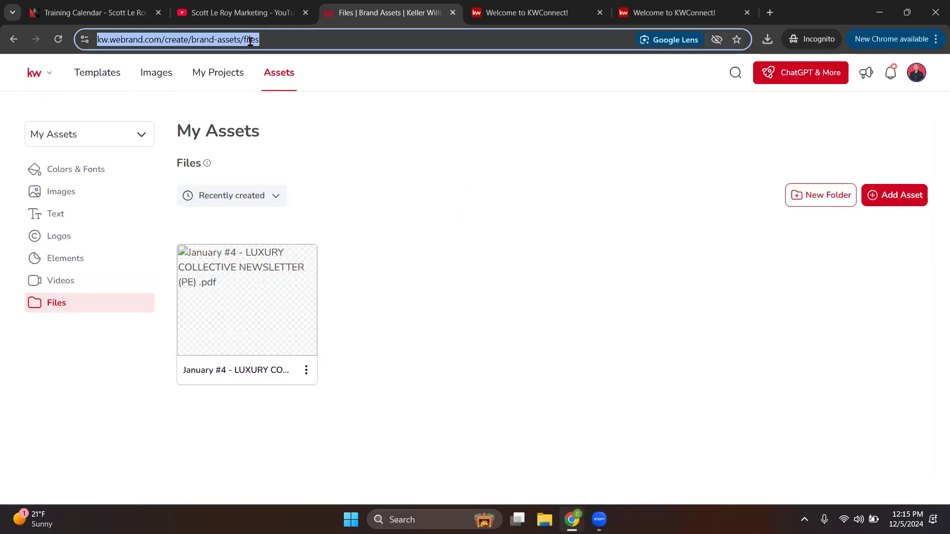
pyautogui.write('agent')
pyautogui.press('Return')
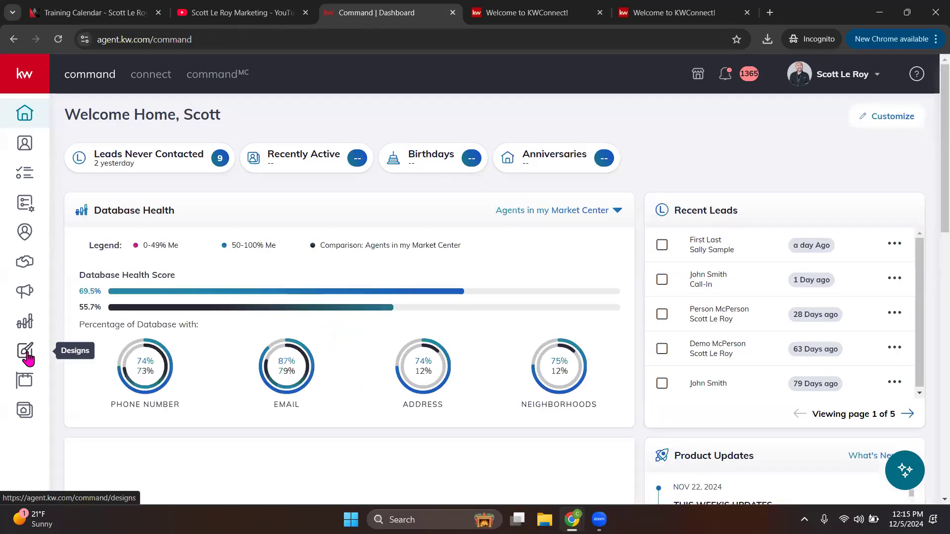
# Step: From the Designs list, create a new design of the Social type
pyautogui.click(27, 353)
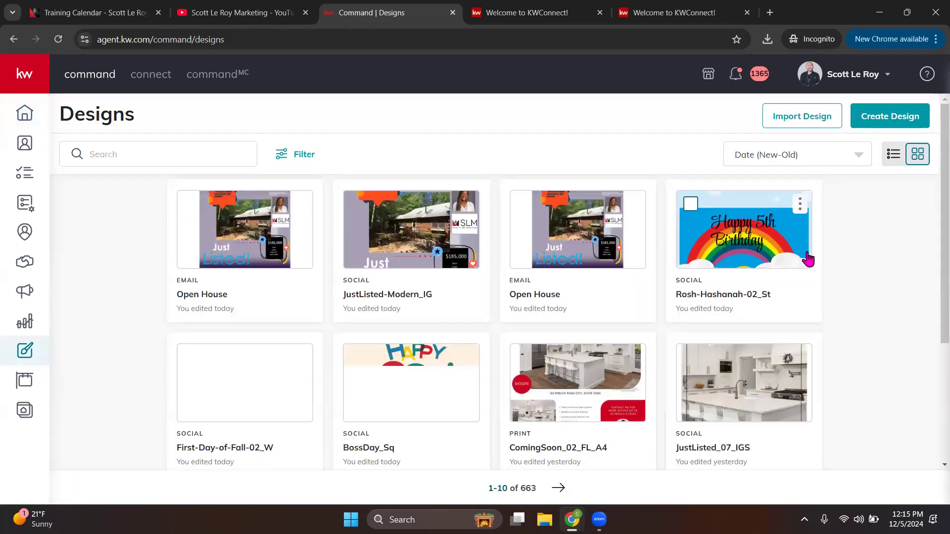
pyautogui.click(886, 121)
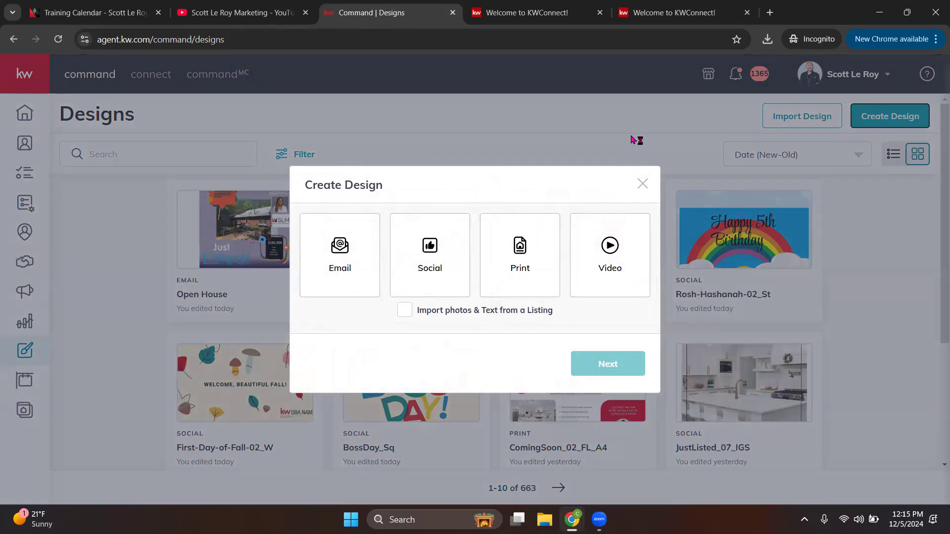
pyautogui.click(416, 261)
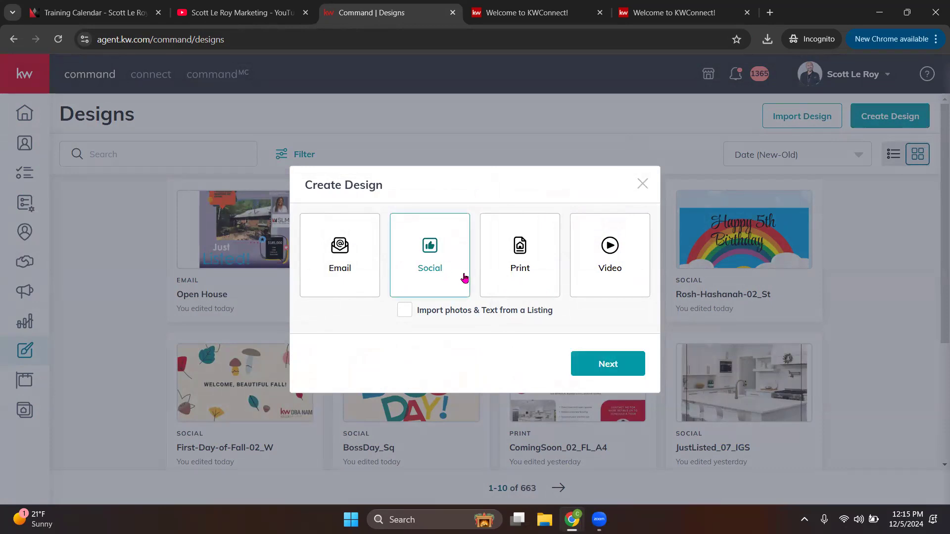
pyautogui.click(616, 365)
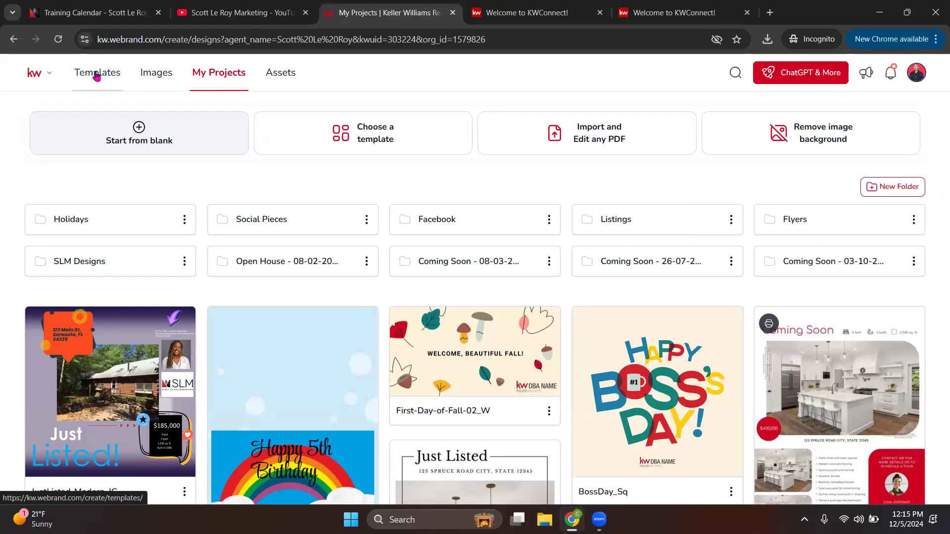
# Step: Open the Templates gallery and filter it to Business Basics > Email Signatures
pyautogui.click(97, 74)
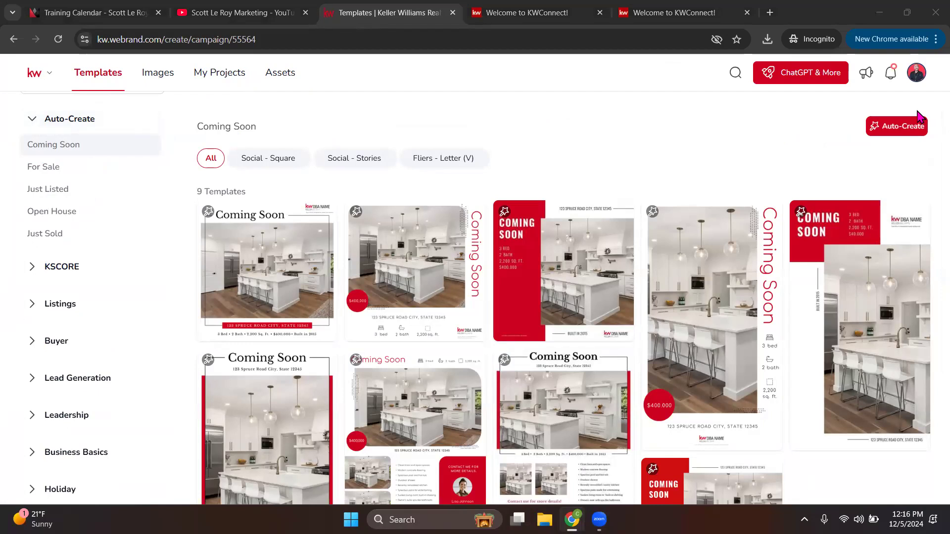
pyautogui.click(31, 121)
pyautogui.click(32, 162)
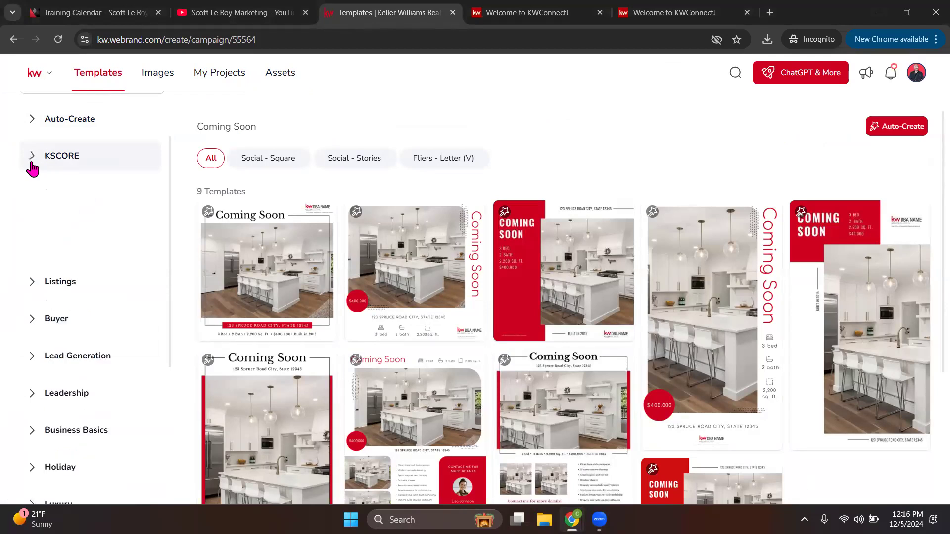
pyautogui.click(32, 159)
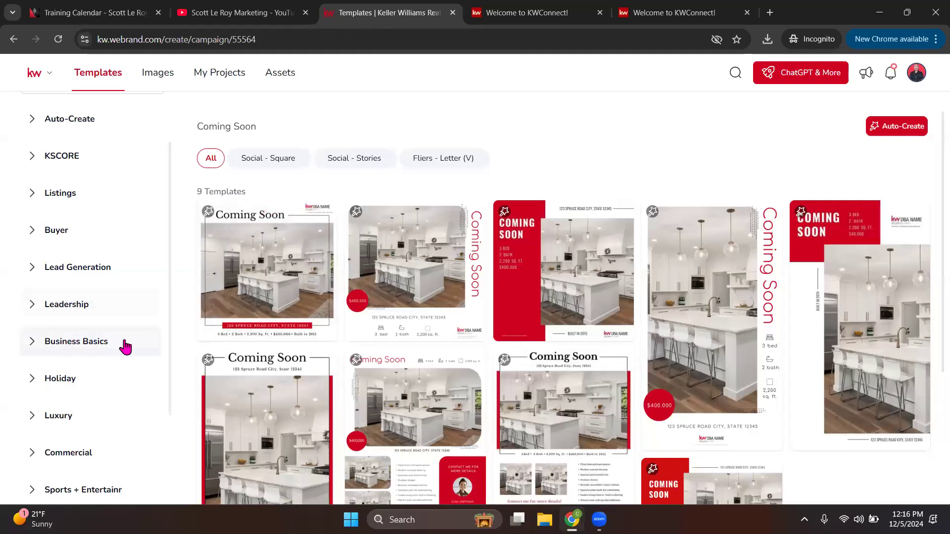
pyautogui.click(37, 348)
pyautogui.scroll(-1, 169, 312)
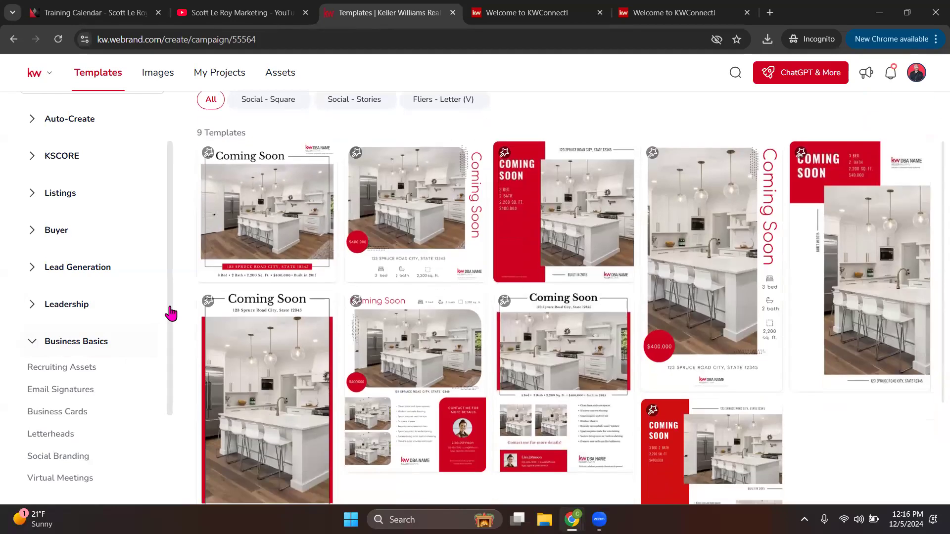
pyautogui.scroll(-1, 81, 334)
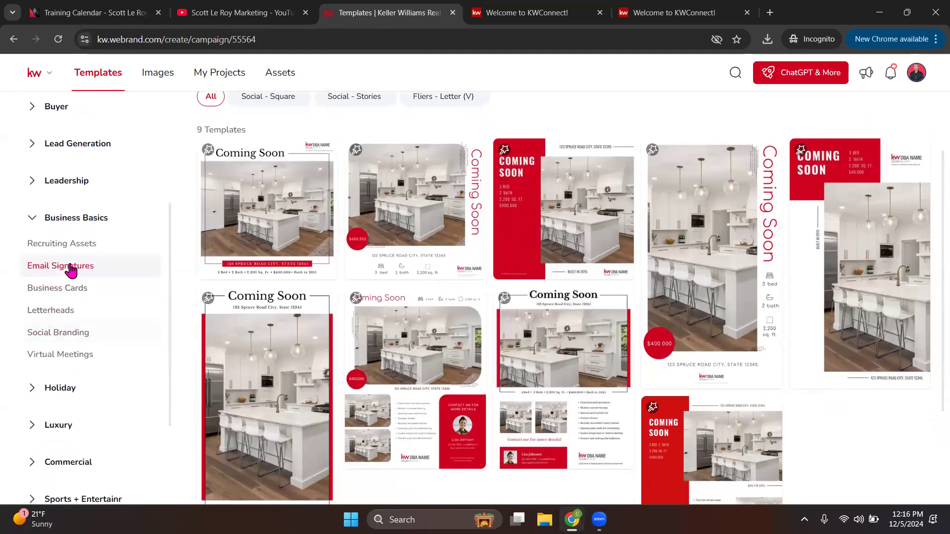
pyautogui.click(72, 267)
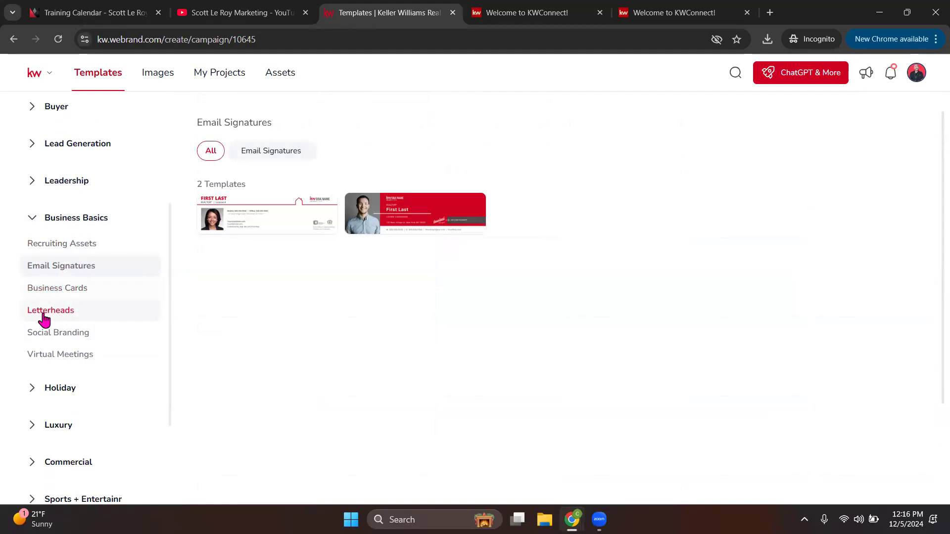
# Step: Start a design from the red photo signature template, opening it as 01_KW_Eml_Sig
pyautogui.click(60, 334)
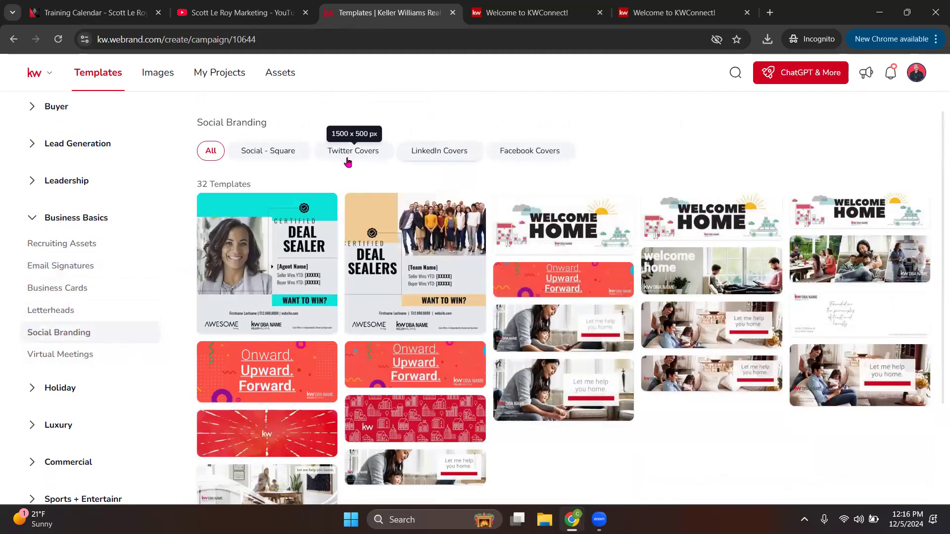
pyautogui.click(55, 354)
pyautogui.moveTo(527, 319)
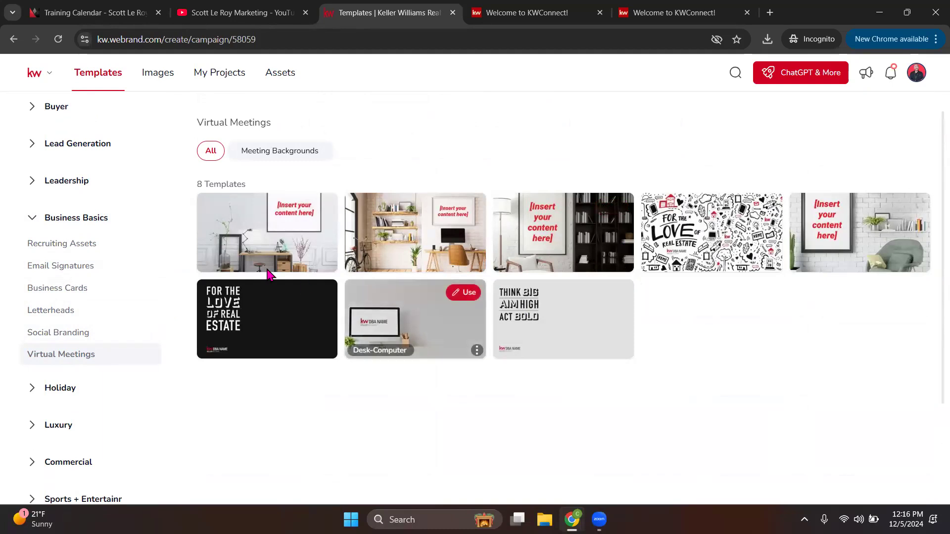
pyautogui.click(69, 272)
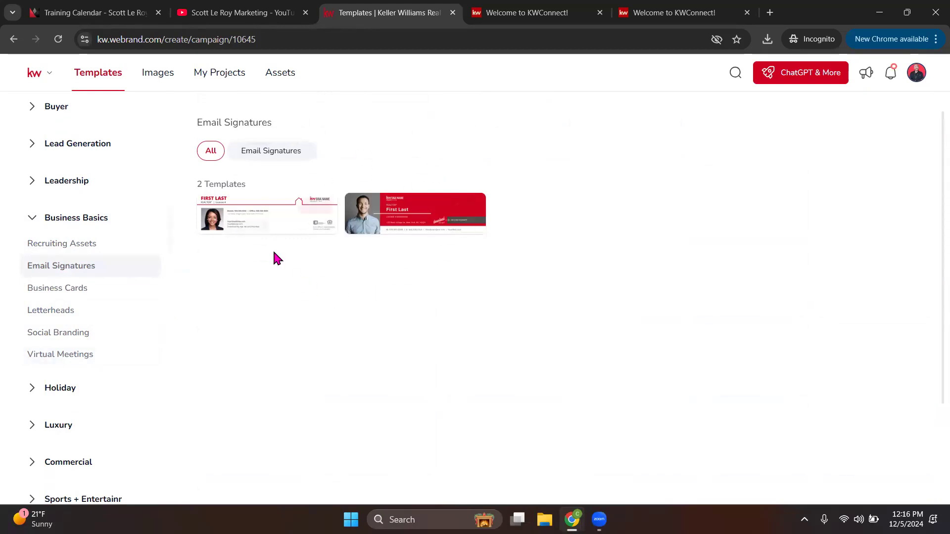
pyautogui.click(469, 208)
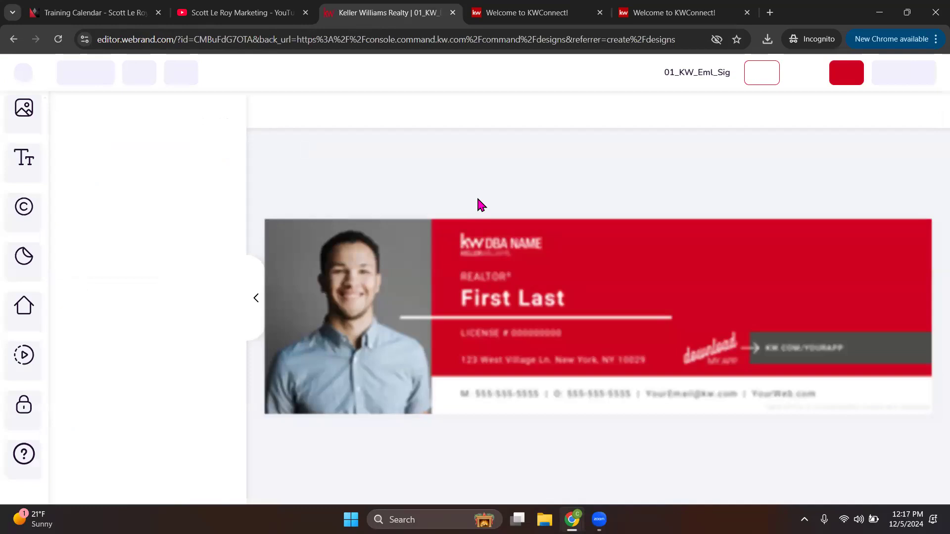
# Step: Skip the Open Pages Menu tour tip in the editor
pyautogui.moveTo(121, 39); pyautogui.dragTo(166, 39)
pyautogui.click(635, 145)
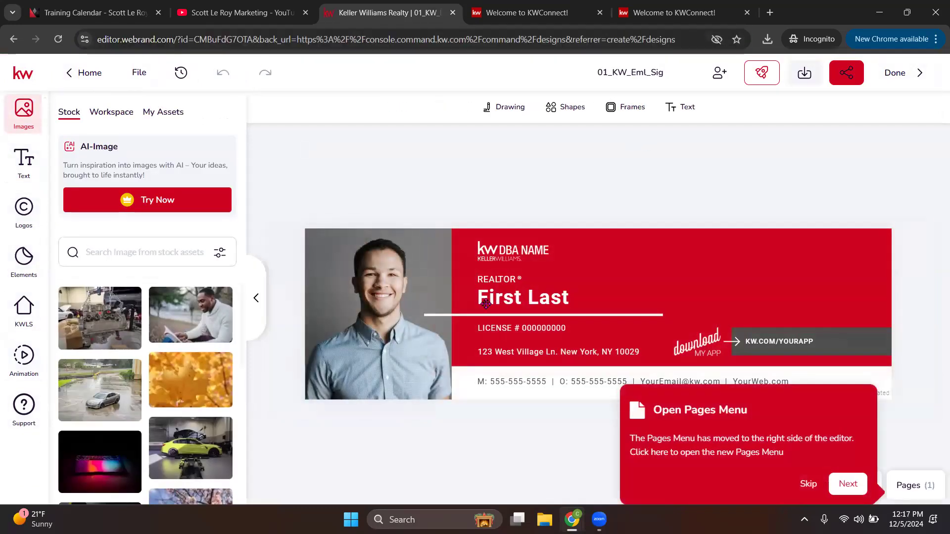
pyautogui.click(808, 484)
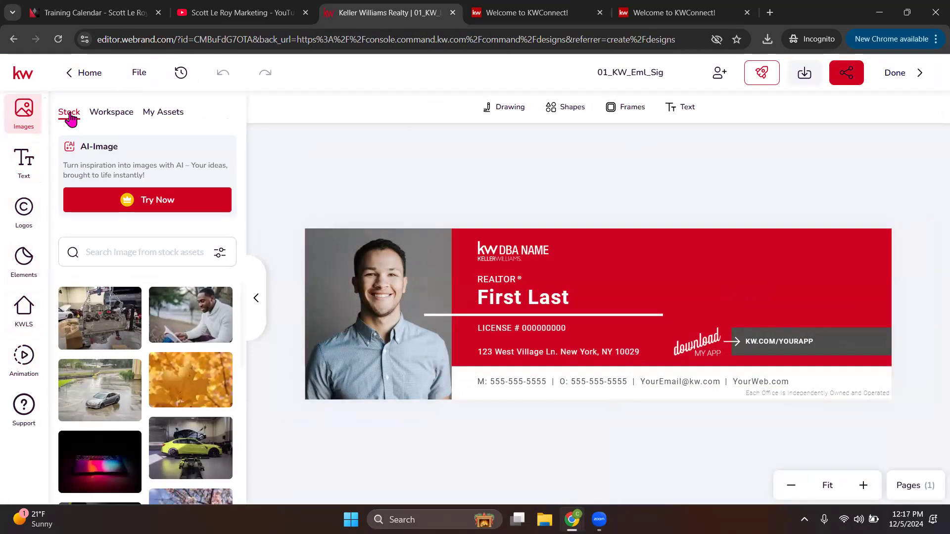
# Step: Browse the Stock, Workspace Holidays and My Assets image libraries, ending on the Text panel
pyautogui.scroll(-4, 163, 312)
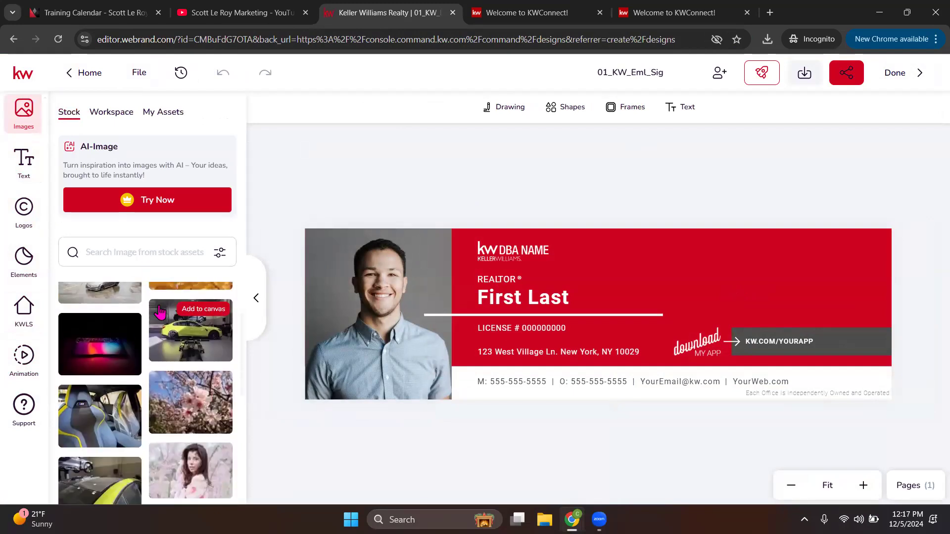
pyautogui.scroll(3, 175, 326)
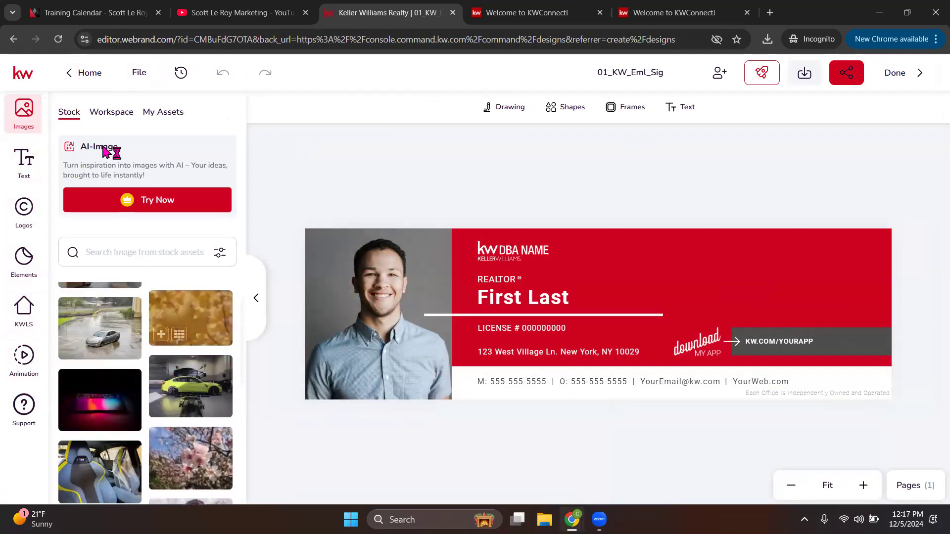
pyautogui.click(118, 118)
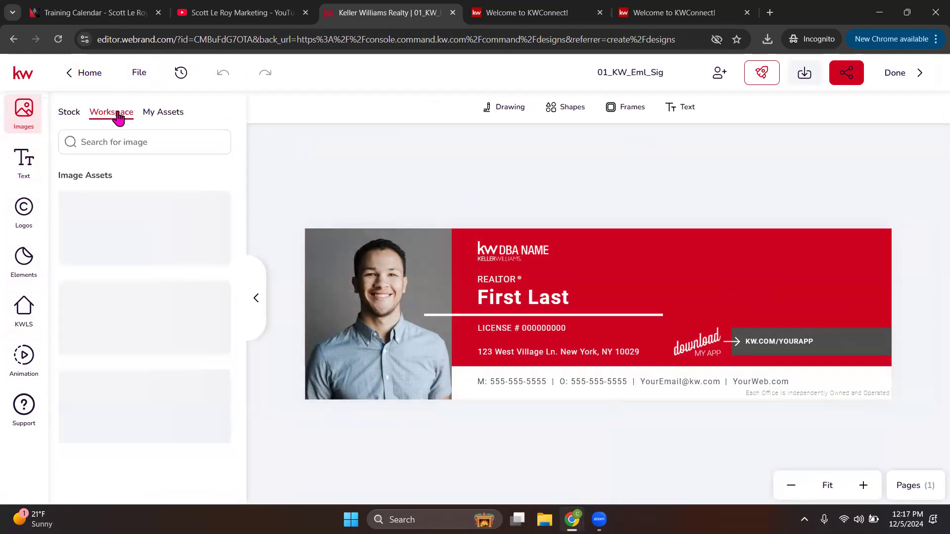
pyautogui.scroll(-3, 164, 245)
pyautogui.scroll(-3, 166, 246)
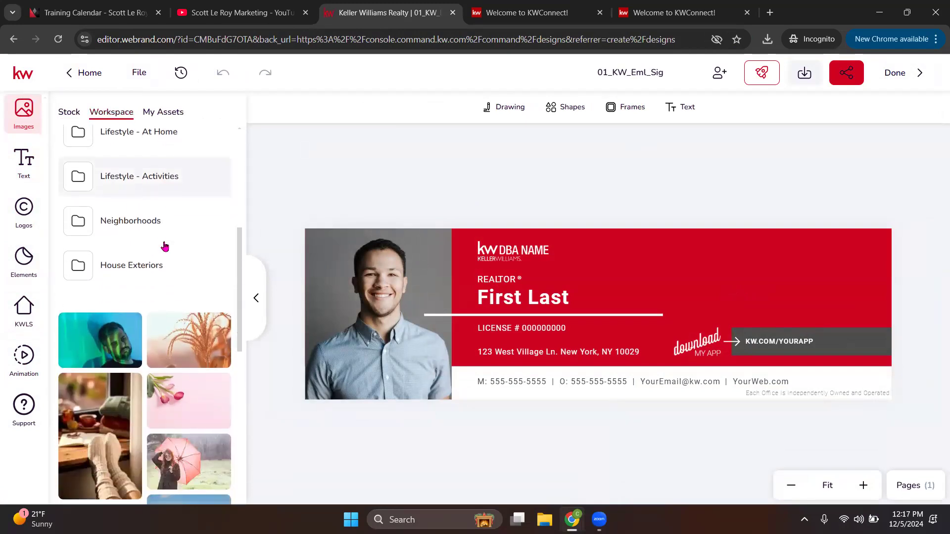
pyautogui.scroll(3, 164, 245)
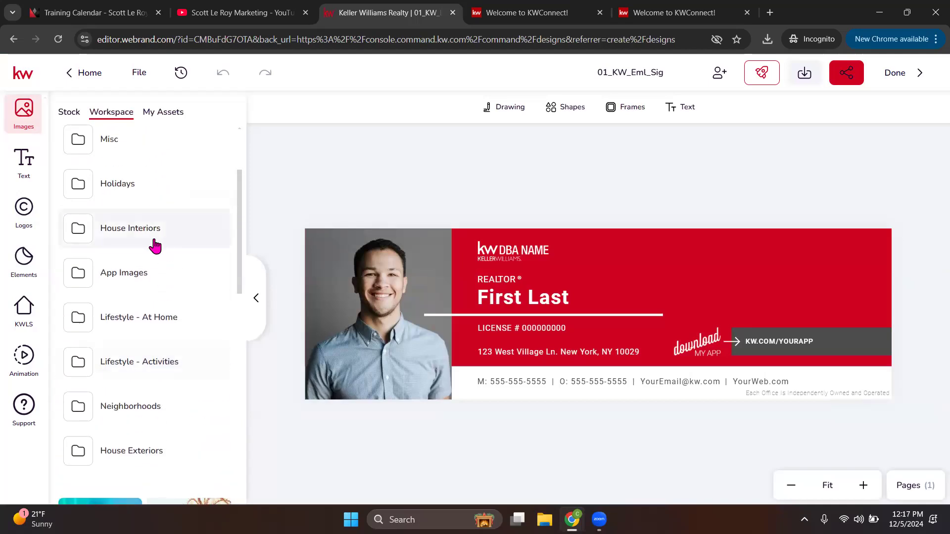
pyautogui.click(118, 198)
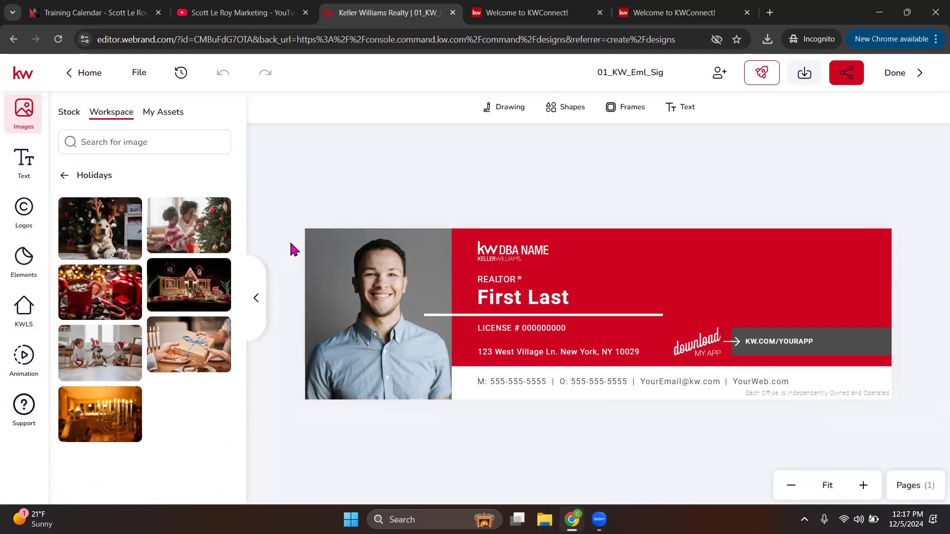
pyautogui.click(81, 179)
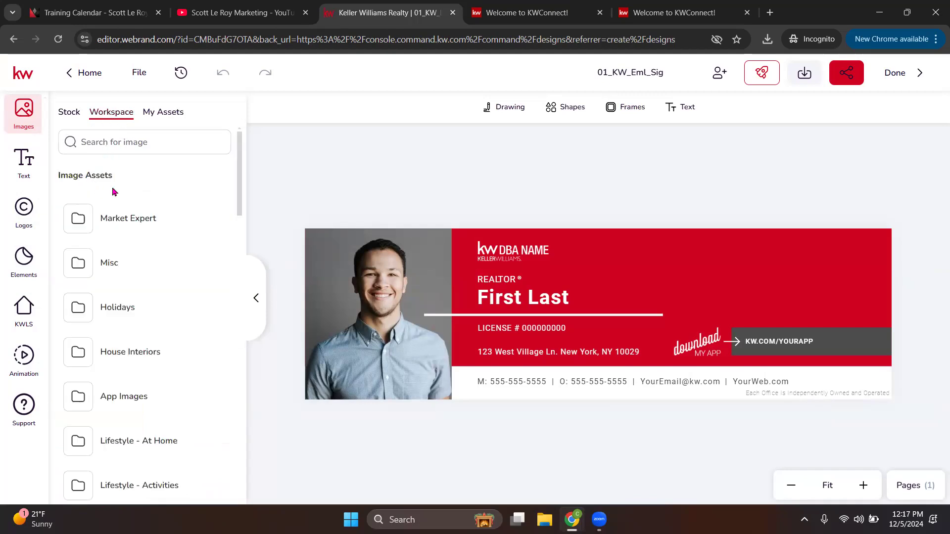
pyautogui.click(163, 113)
pyautogui.scroll(-3, 163, 187)
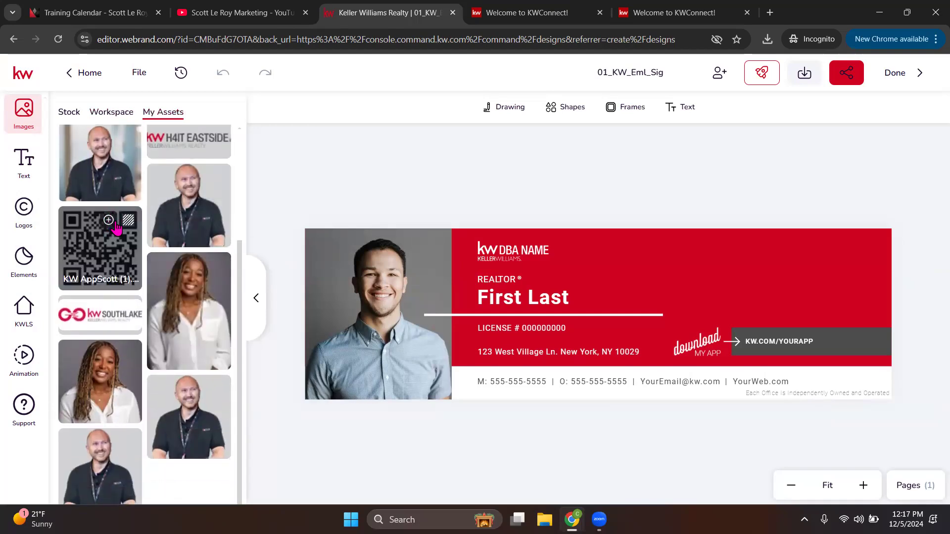
pyautogui.click(25, 169)
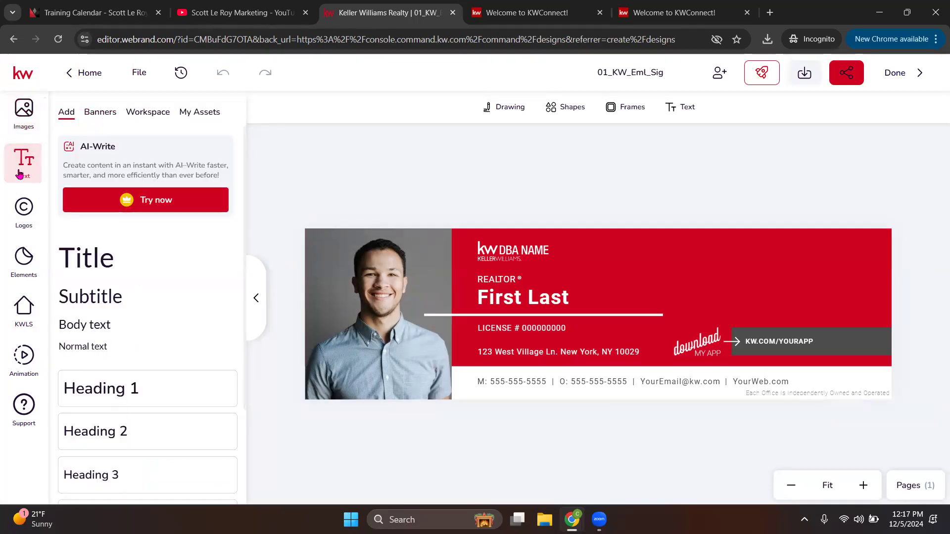
# Step: Try adding a Title text to the signature, then remove it
pyautogui.click(85, 257)
pyautogui.moveTo(599, 329); pyautogui.dragTo(706, 290)
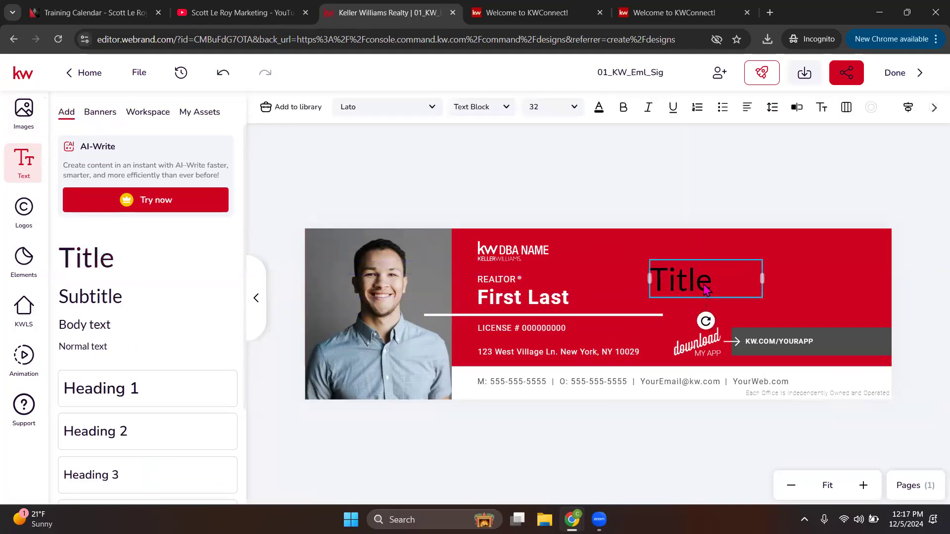
pyautogui.press('Delete')
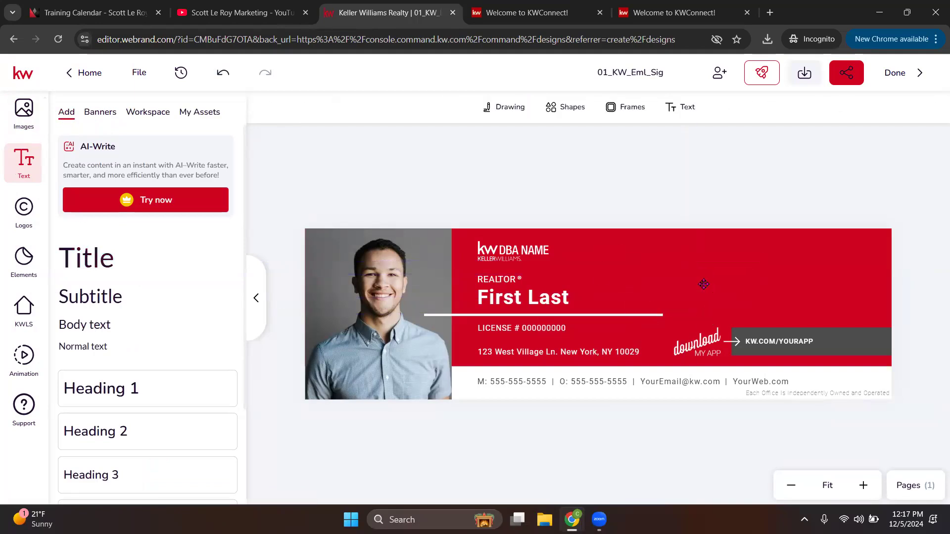
# Step: Browse text Banners, Workspace and My Assets, then Logos, Elements and the KWLS listing search
pyautogui.click(101, 113)
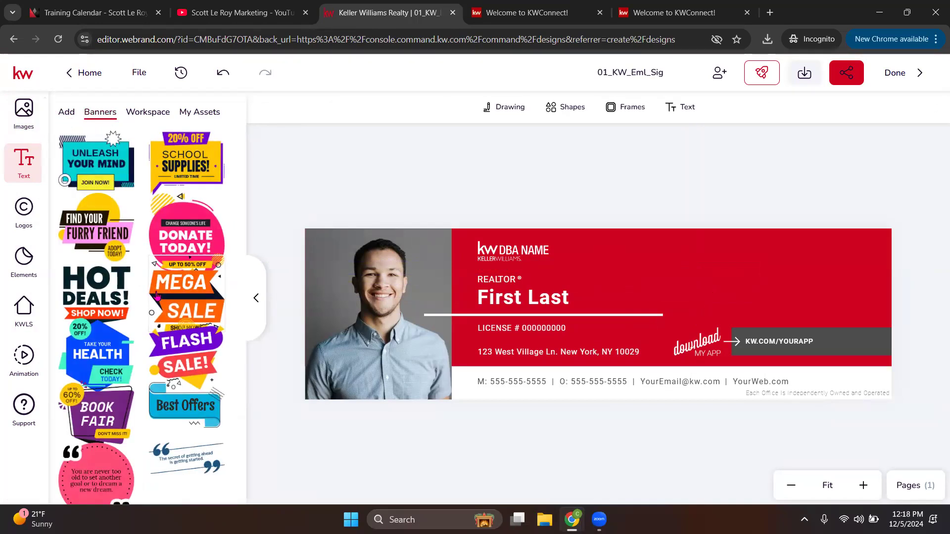
pyautogui.click(143, 117)
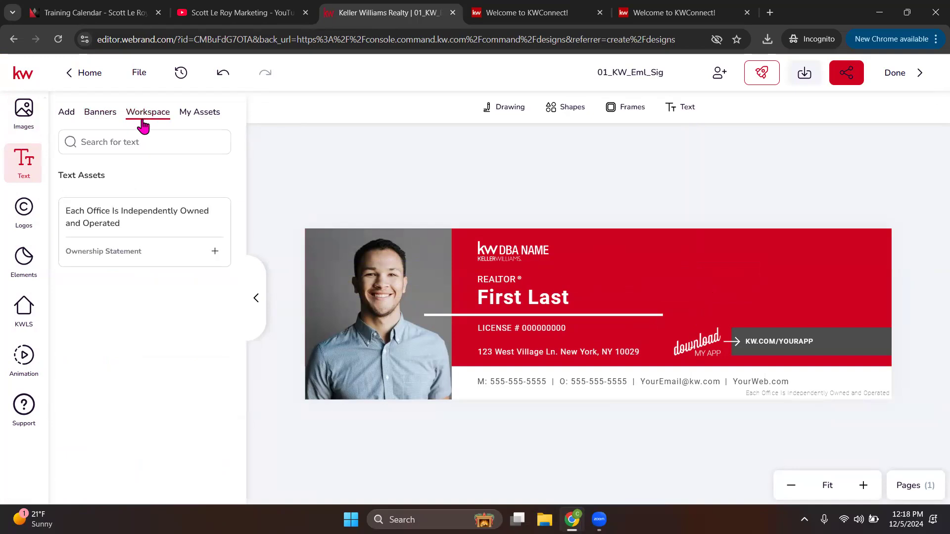
pyautogui.click(203, 116)
pyautogui.click(23, 210)
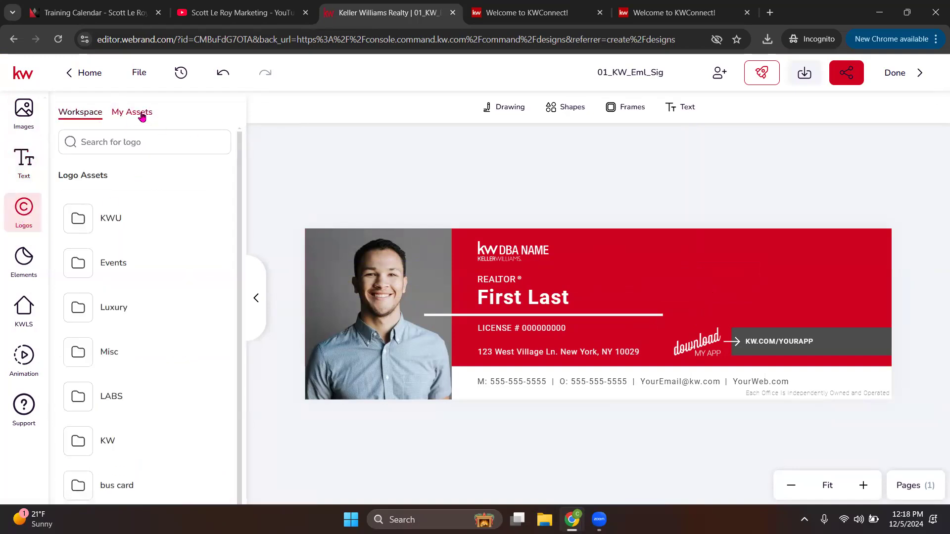
pyautogui.click(22, 262)
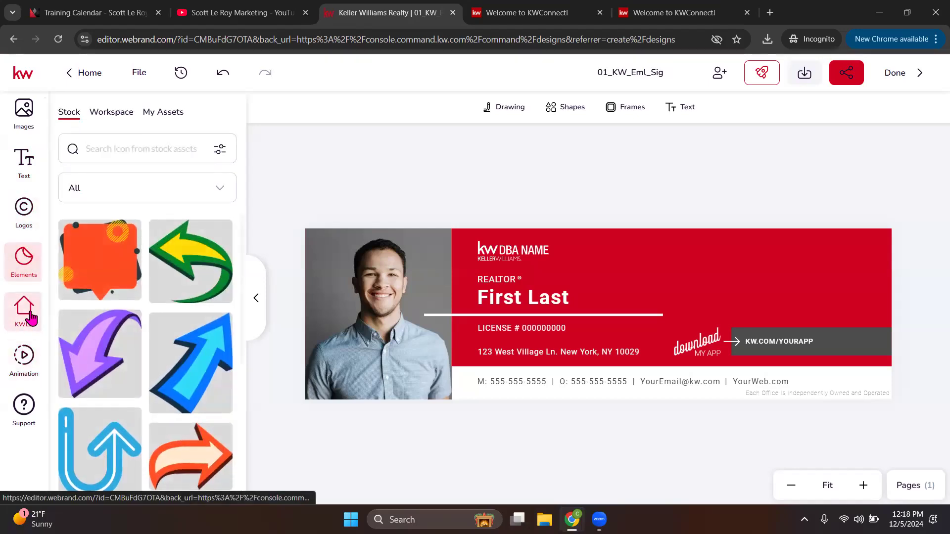
pyautogui.click(31, 318)
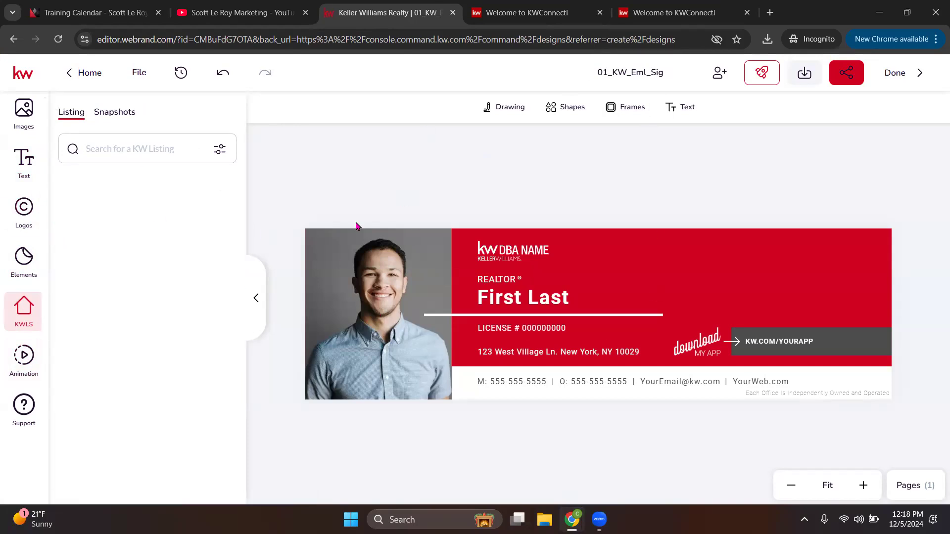
# Step: Swap the sample photo for the agent's uploaded headshot, removing an accidental extra copy
pyautogui.click(396, 282)
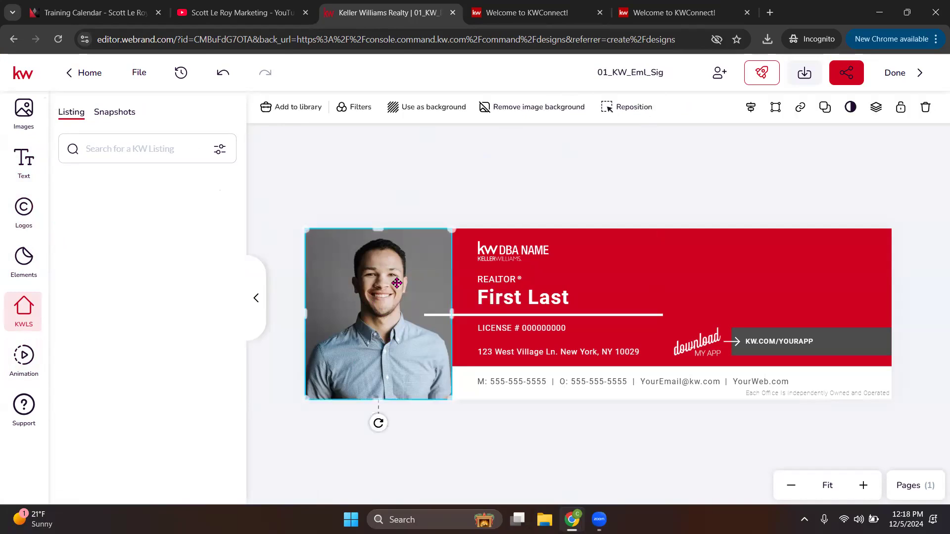
pyautogui.click(29, 110)
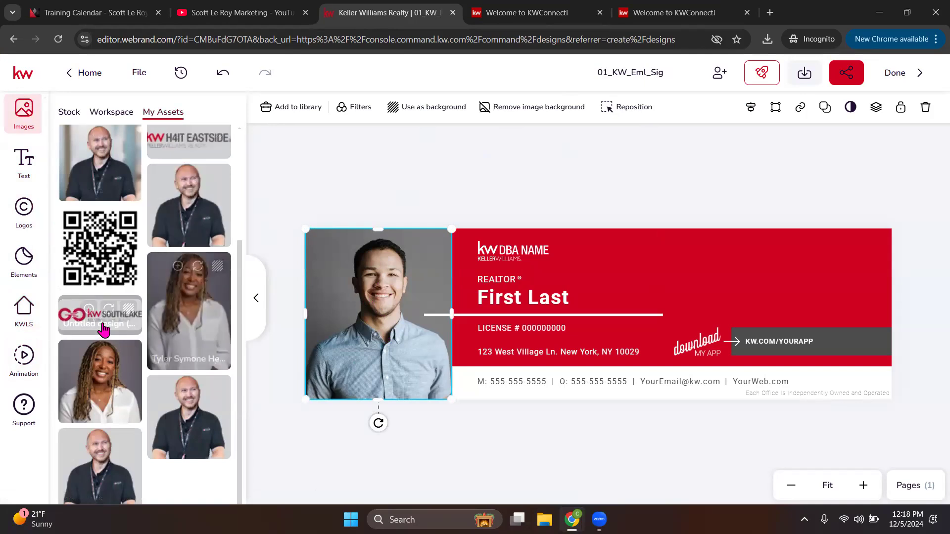
pyautogui.scroll(2, 101, 329)
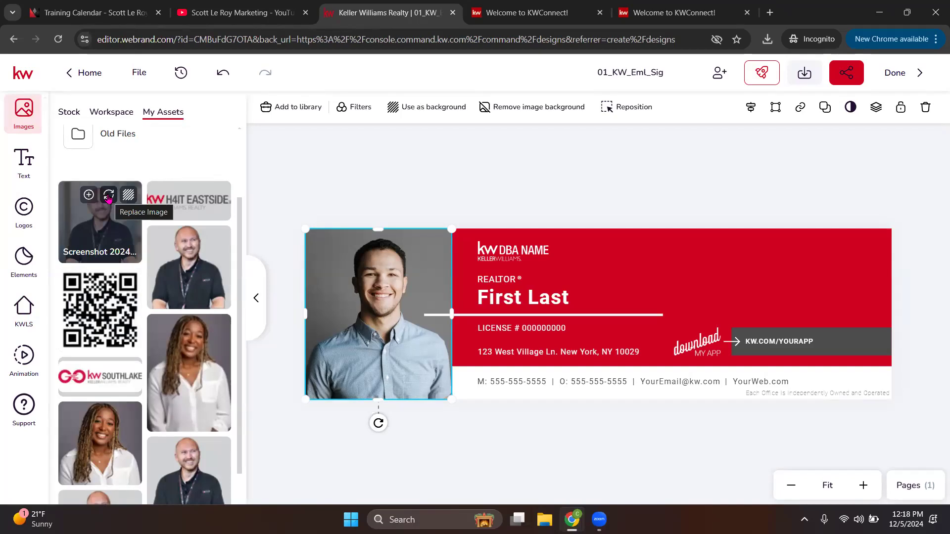
pyautogui.click(109, 196)
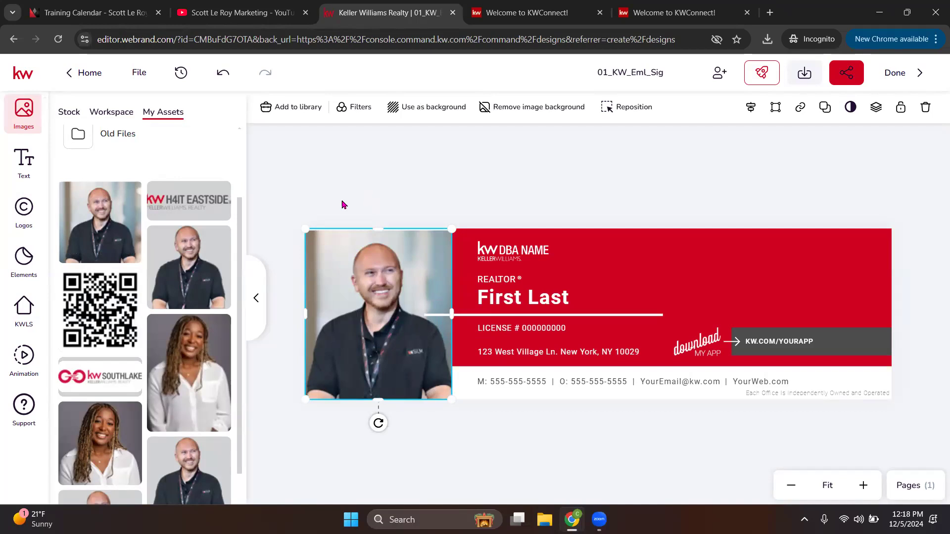
pyautogui.click(415, 192)
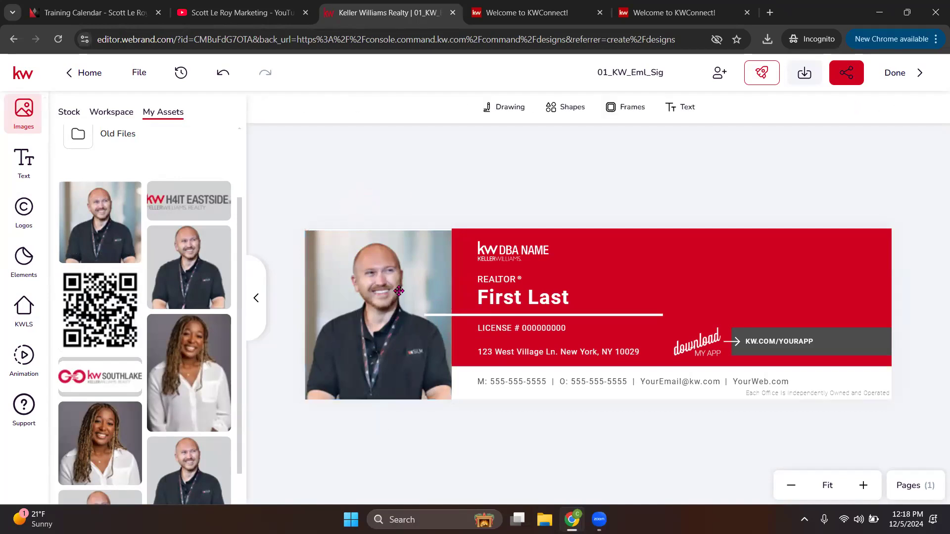
pyautogui.click(110, 232)
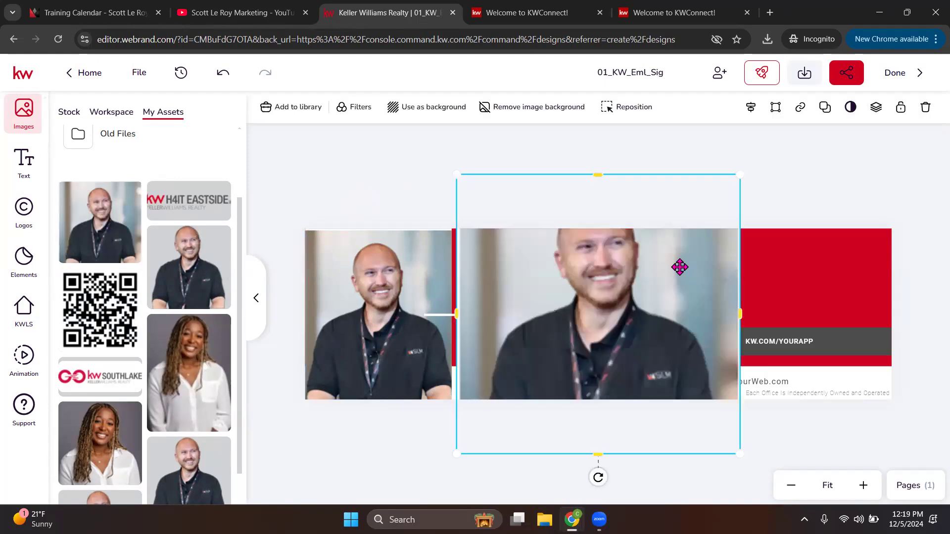
pyautogui.press('Delete')
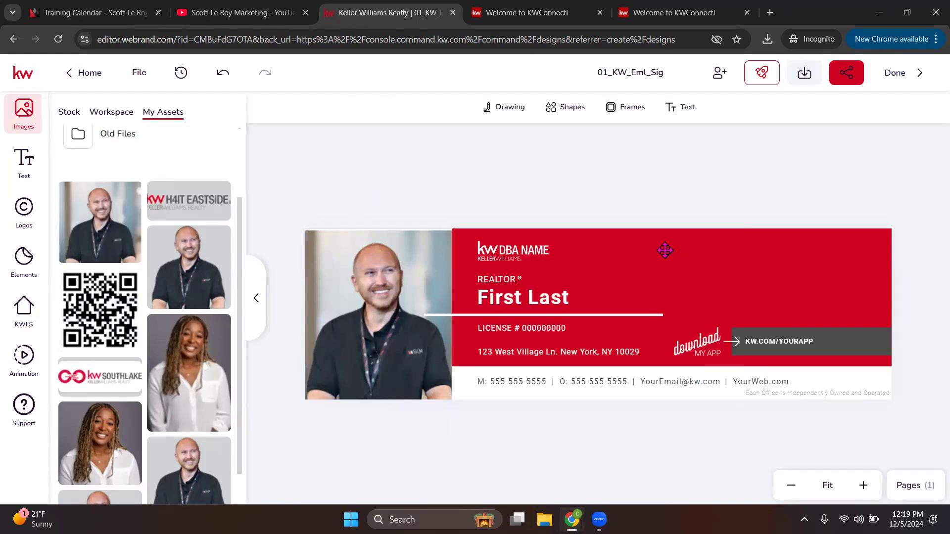
# Step: Enlarge and shift the headshot's crop to fill the left panel, then finish repositioning
pyautogui.moveTo(112, 195)
pyautogui.click(379, 320)
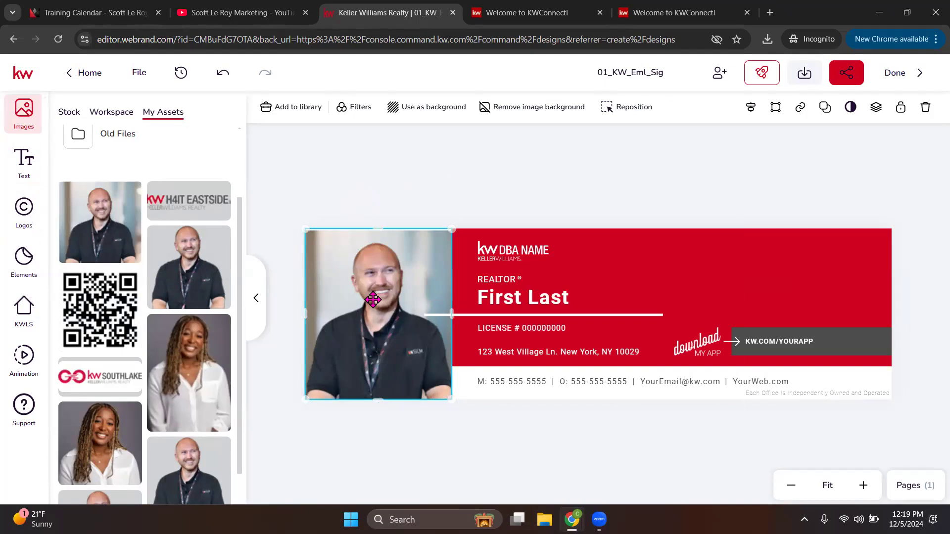
pyautogui.doubleClick(373, 299)
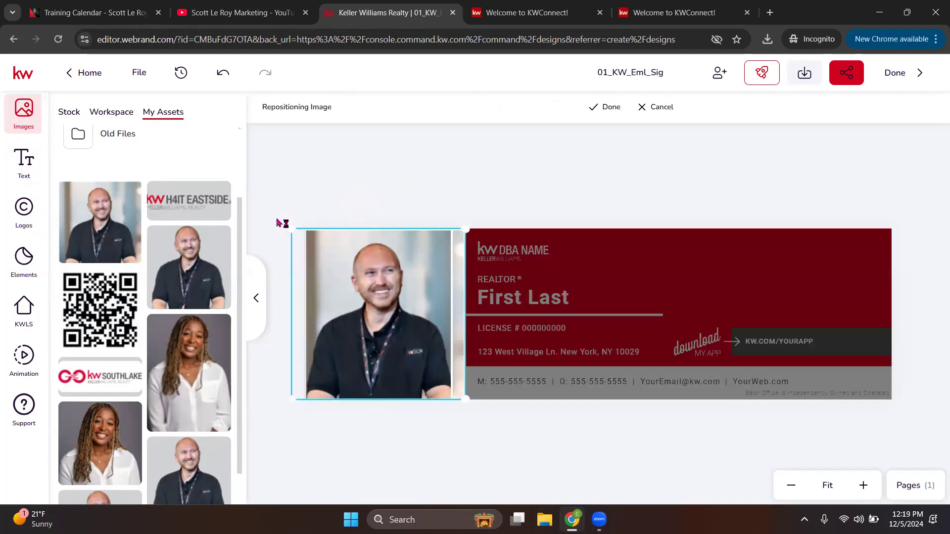
pyautogui.moveTo(279, 223); pyautogui.dragTo(269, 213)
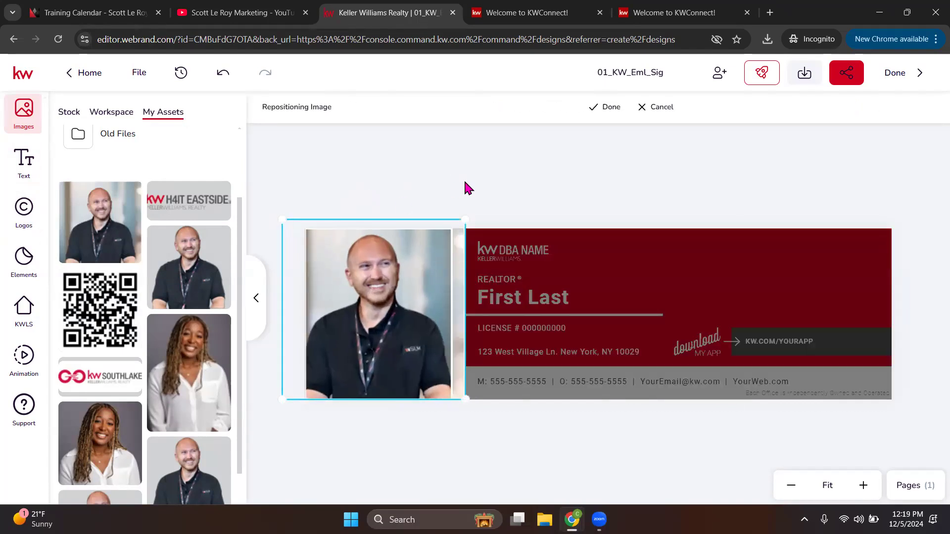
pyautogui.moveTo(393, 305); pyautogui.dragTo(400, 305)
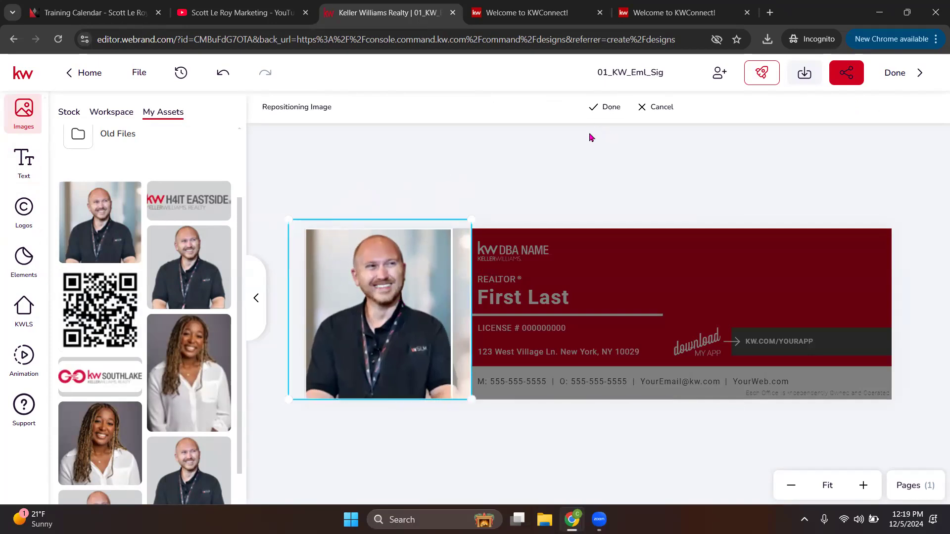
pyautogui.click(608, 108)
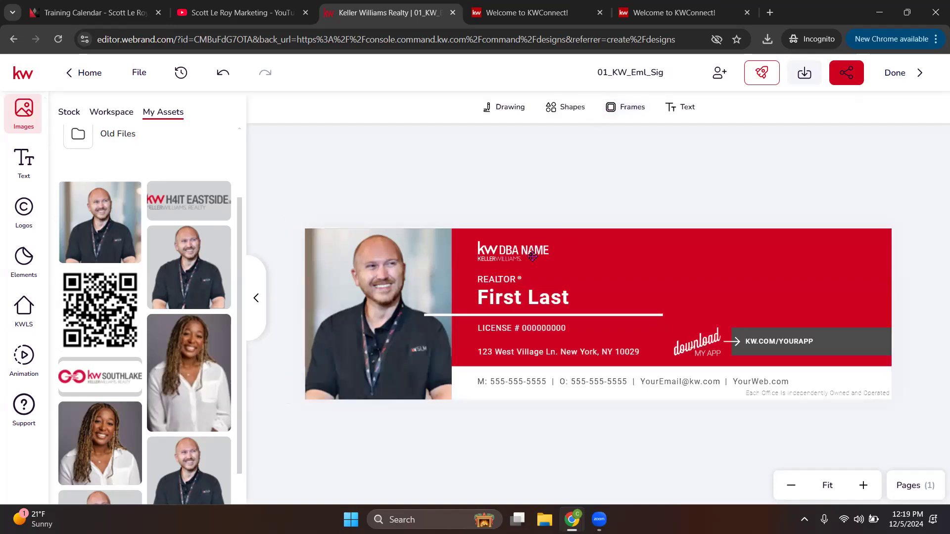
# Step: Replace the KW DBA NAME logo with a Saint Louis logo from My Assets folder 657
pyautogui.click(511, 250)
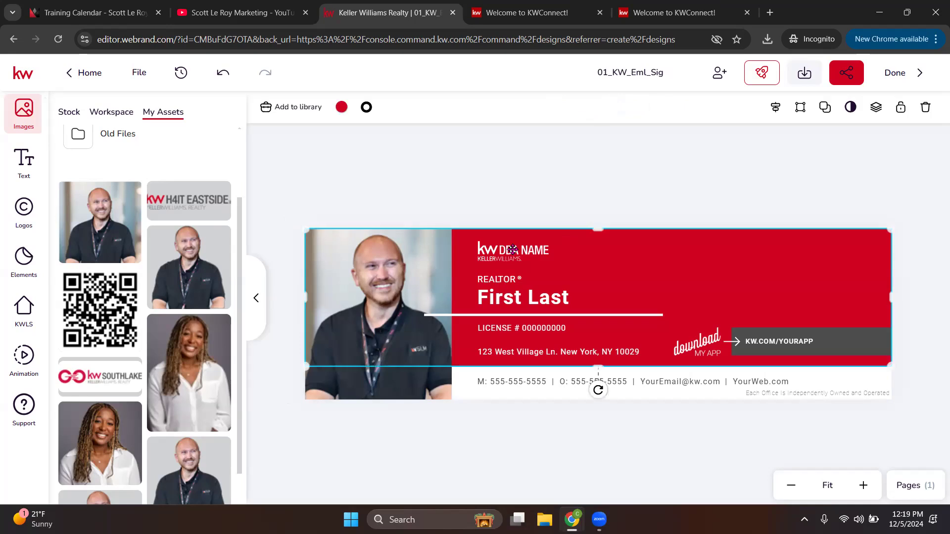
pyautogui.click(514, 252)
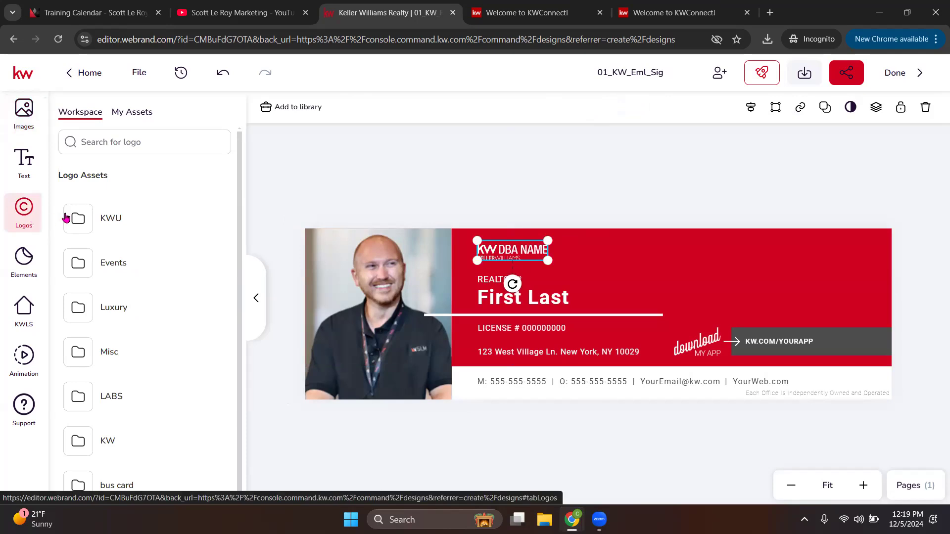
pyautogui.click(143, 113)
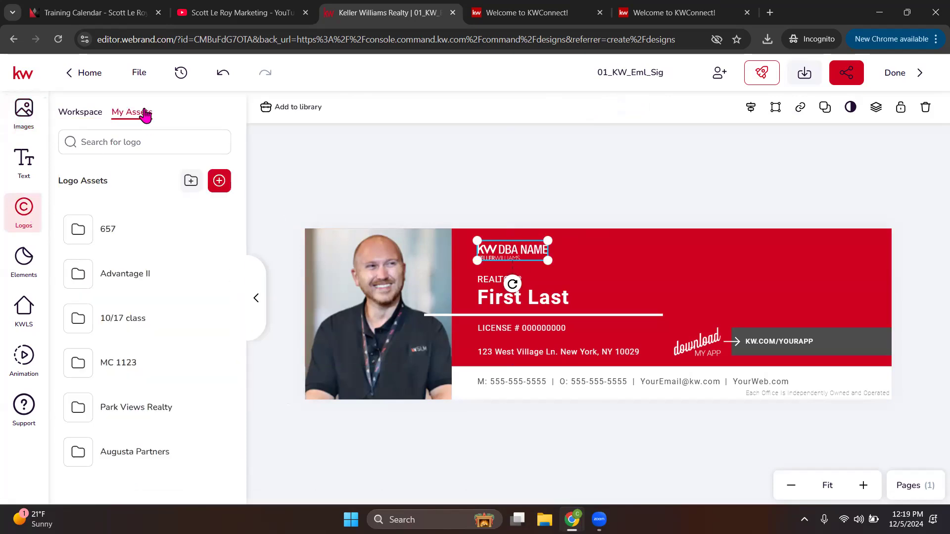
pyautogui.click(86, 231)
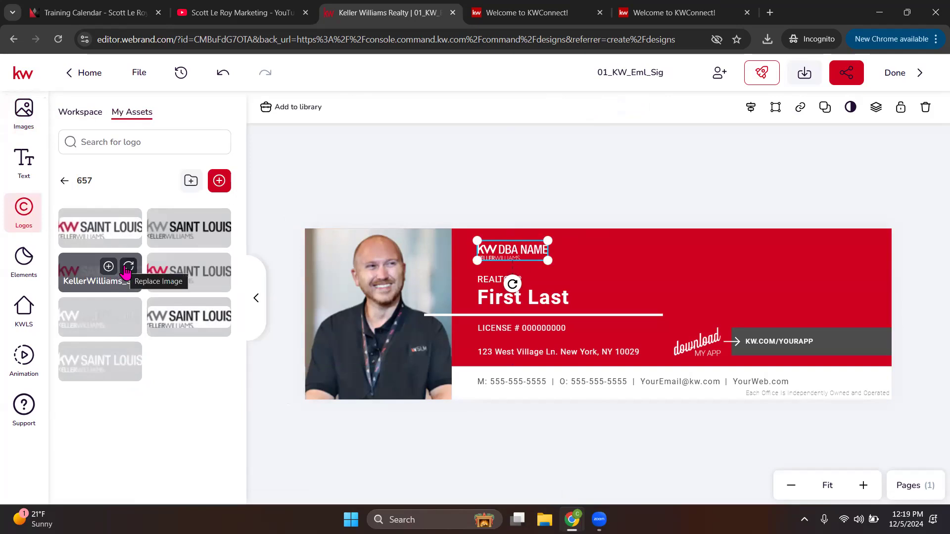
pyautogui.click(128, 268)
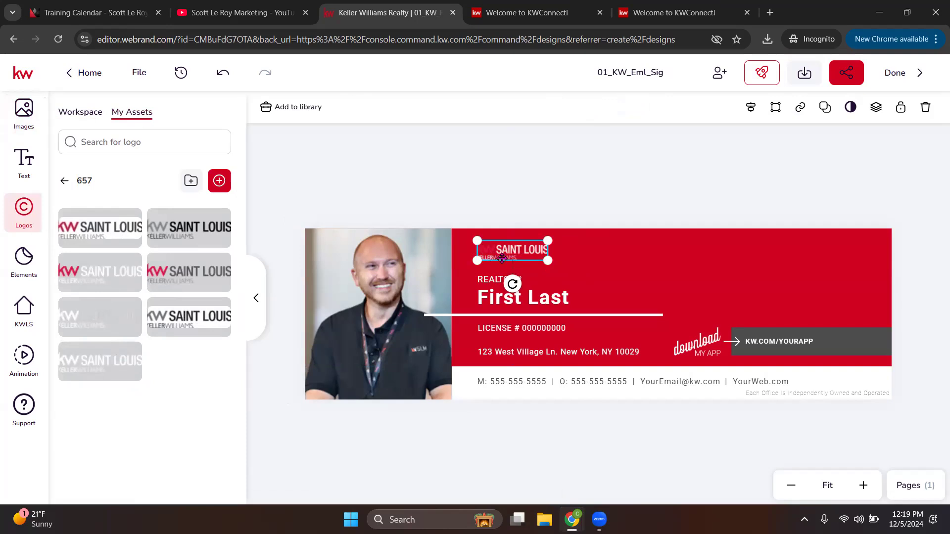
# Step: Move the Saint Louis logo into the red banner's top-right corner
pyautogui.moveTo(113, 366)
pyautogui.click(544, 174)
pyautogui.click(508, 251)
pyautogui.moveTo(502, 252); pyautogui.dragTo(804, 268)
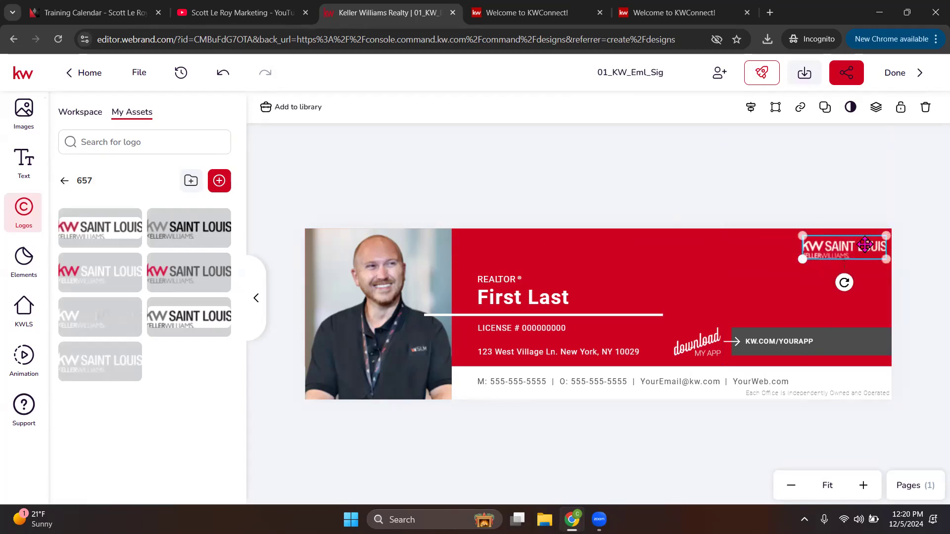
pyautogui.moveTo(864, 245); pyautogui.dragTo(870, 243)
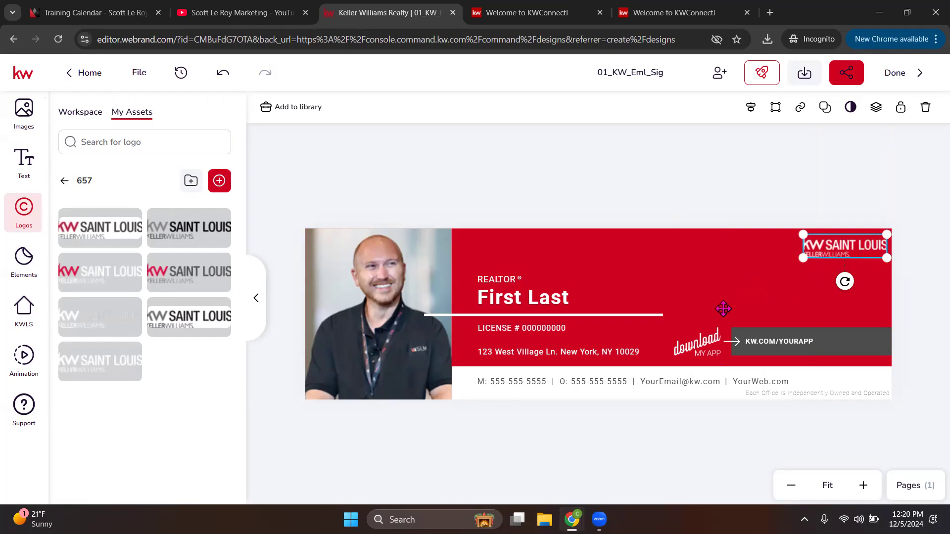
# Step: Move the name line above REALTOR® and replace First Last with the agent's full name
pyautogui.click(525, 299)
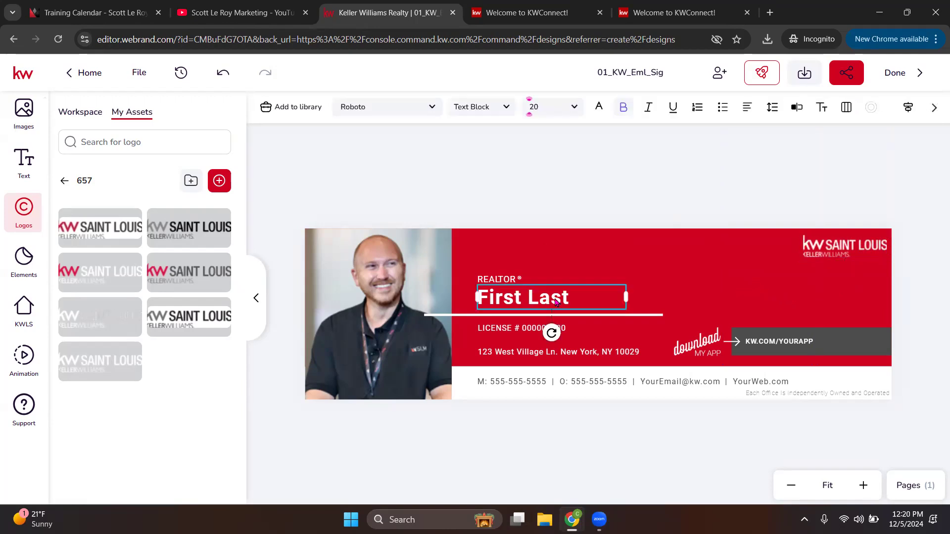
pyautogui.moveTo(547, 303); pyautogui.dragTo(518, 265)
pyautogui.doubleClick(518, 265)
pyautogui.hotkey('ctrl', 'a')
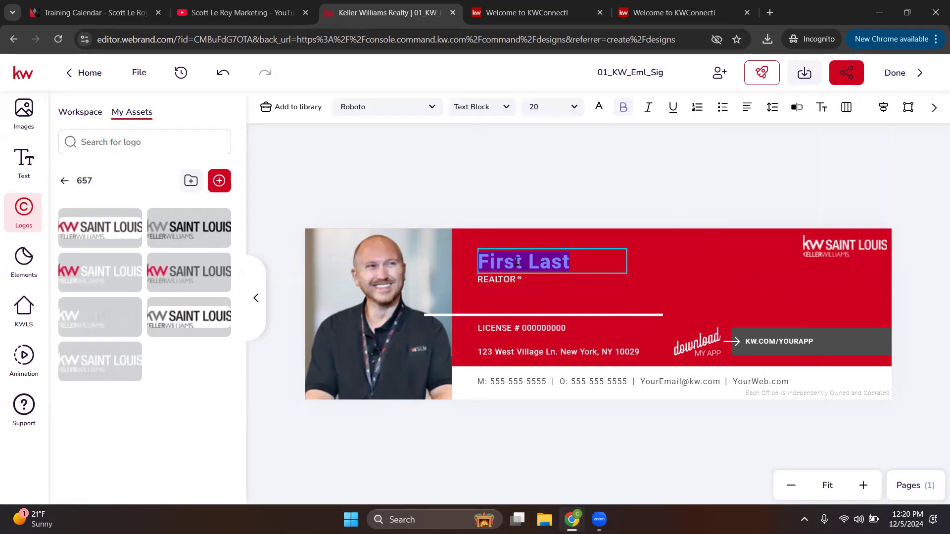
pyautogui.write('Scott')
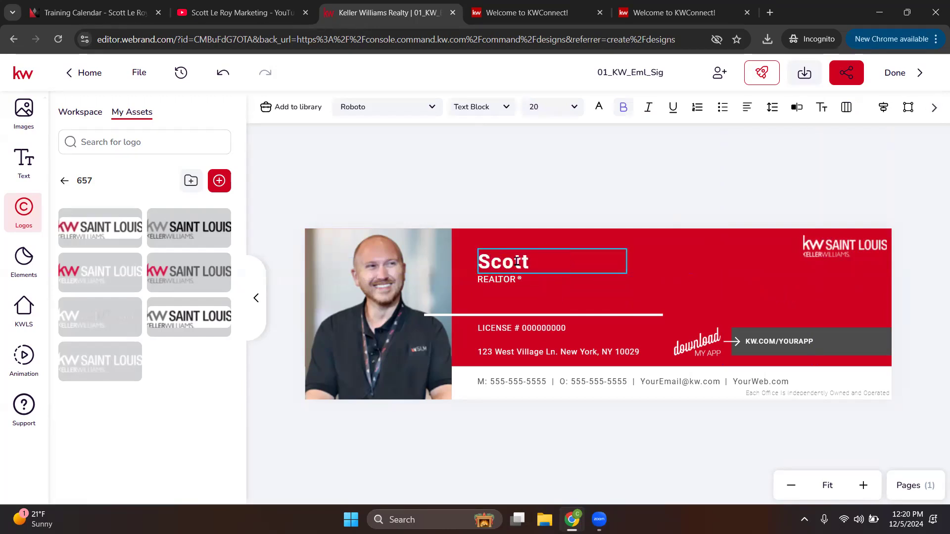
pyautogui.write(' Le Roy')
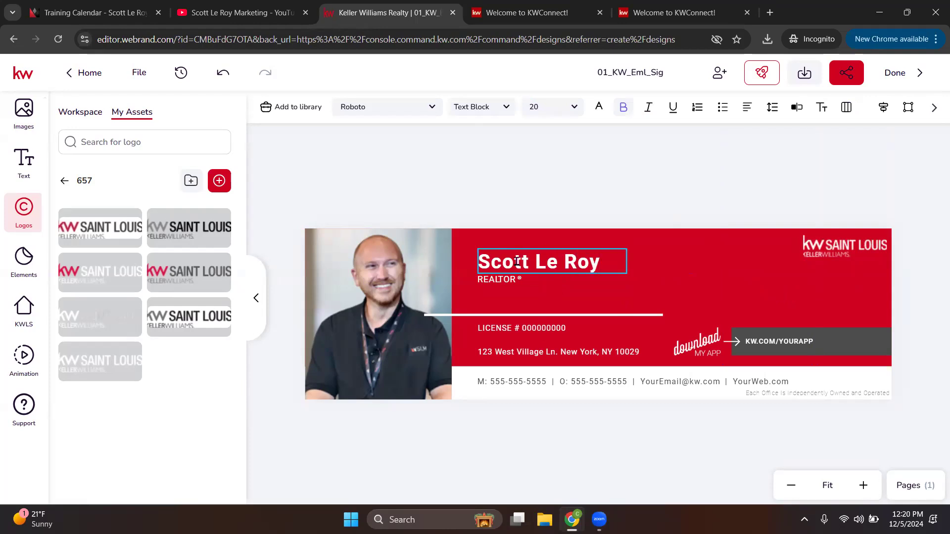
pyautogui.click(600, 224)
# Step: Confirm the new name text with Save changes in the Typewriter side editor
pyautogui.click(562, 194)
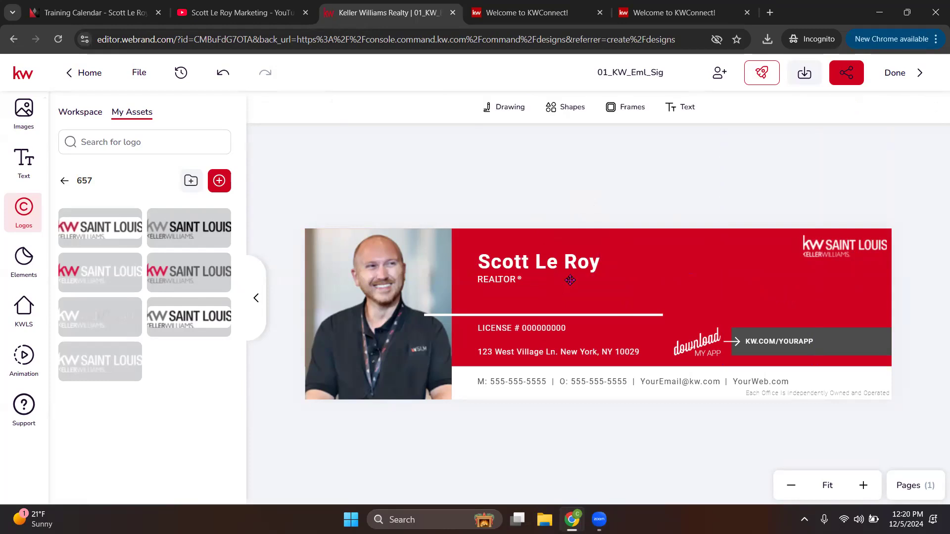
pyautogui.click(547, 260)
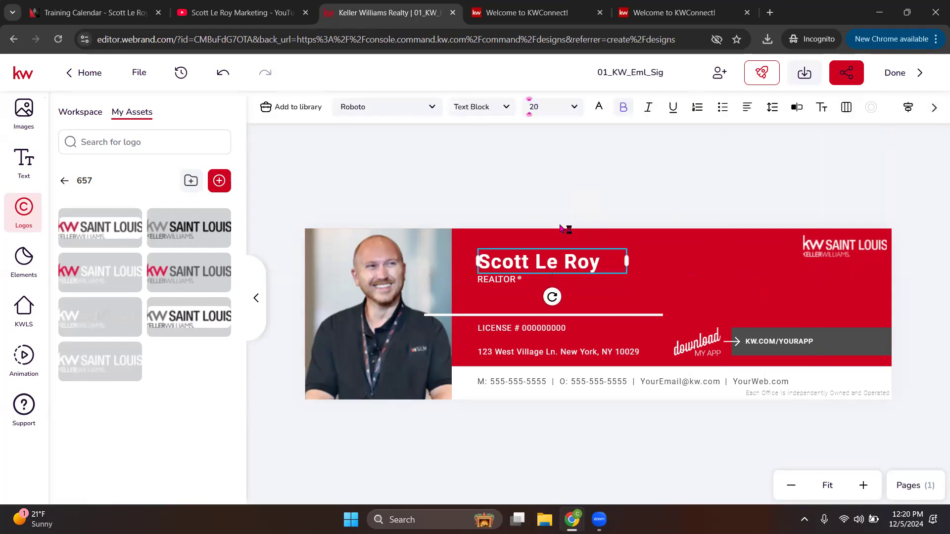
pyautogui.click(797, 109)
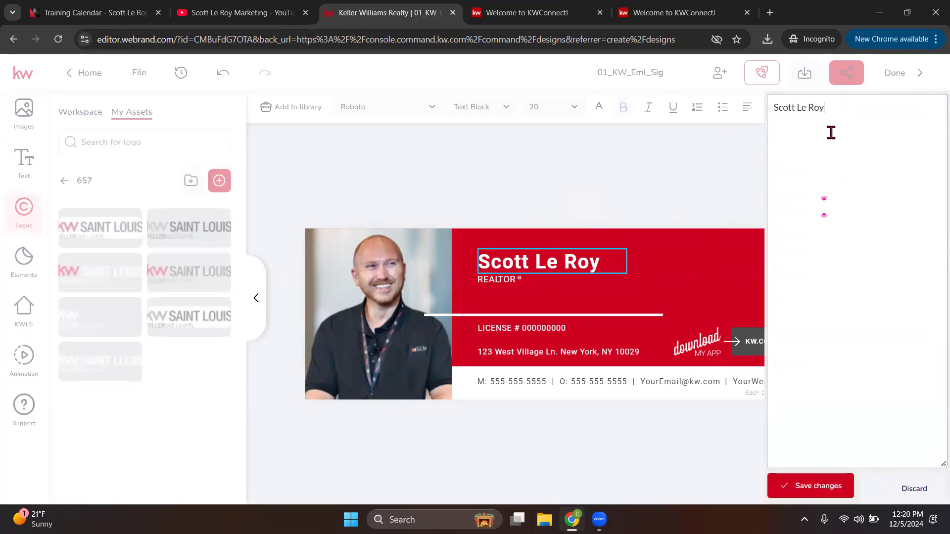
pyautogui.click(797, 485)
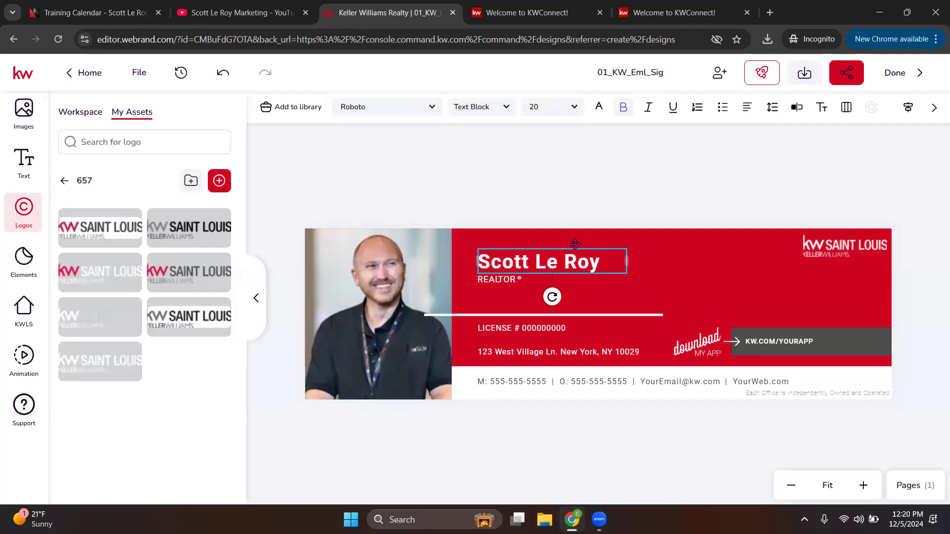
# Step: Change the name's font to Allison Script
pyautogui.click(432, 107)
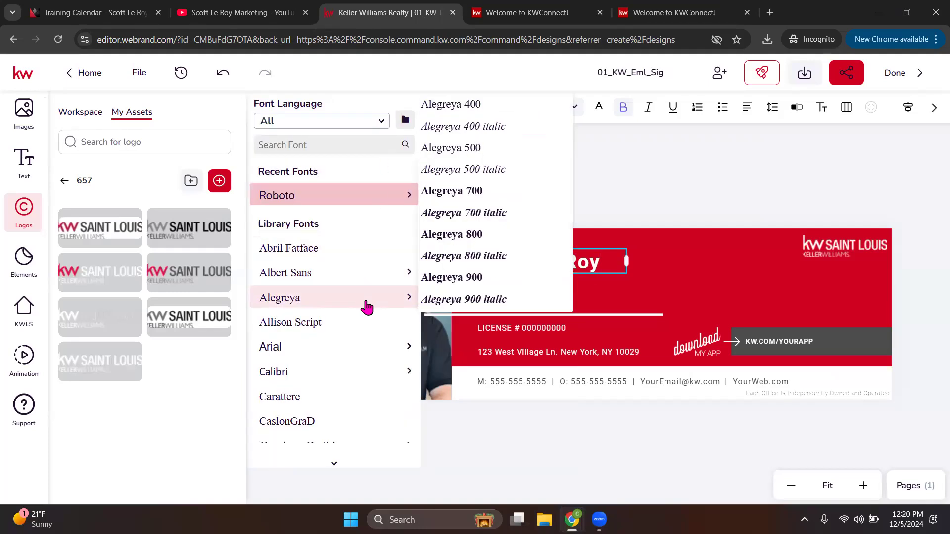
pyautogui.click(356, 124)
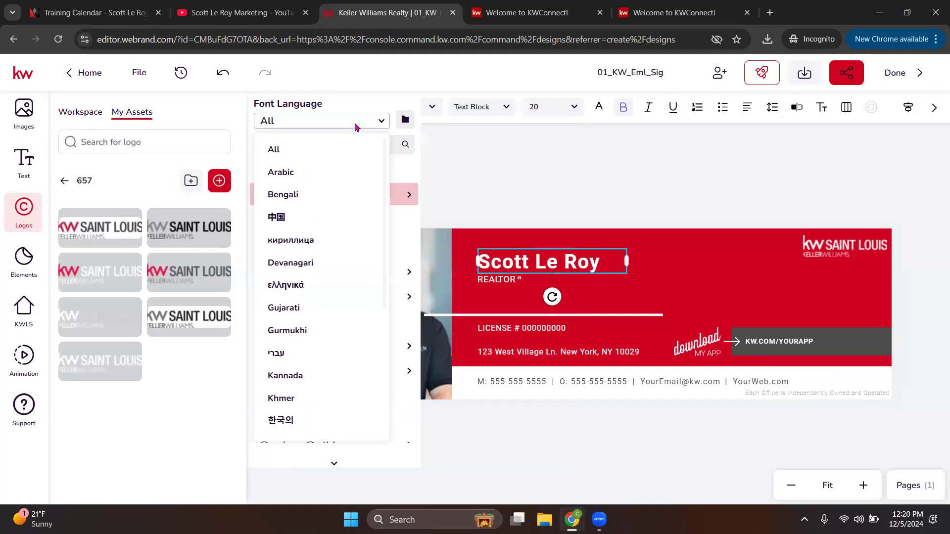
pyautogui.click(384, 123)
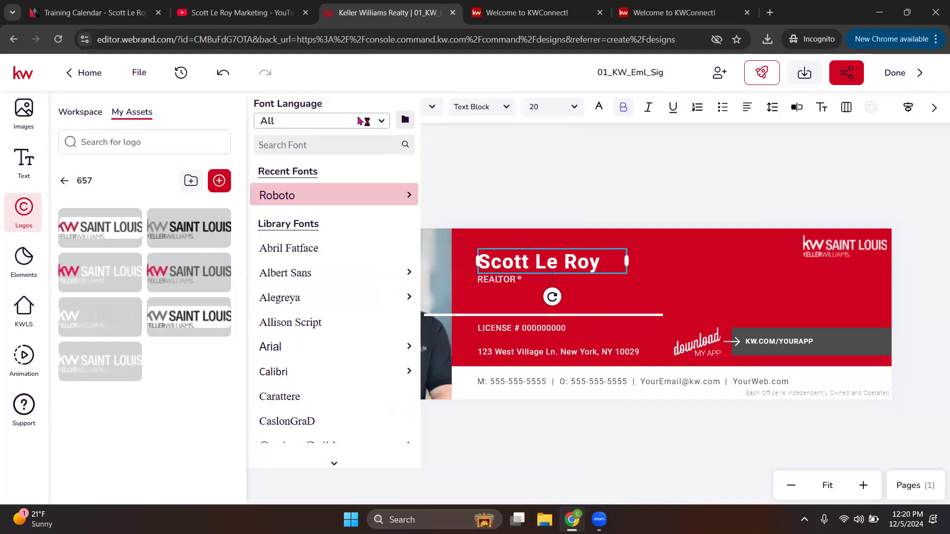
pyautogui.scroll(-3, 297, 366)
pyautogui.moveTo(299, 360)
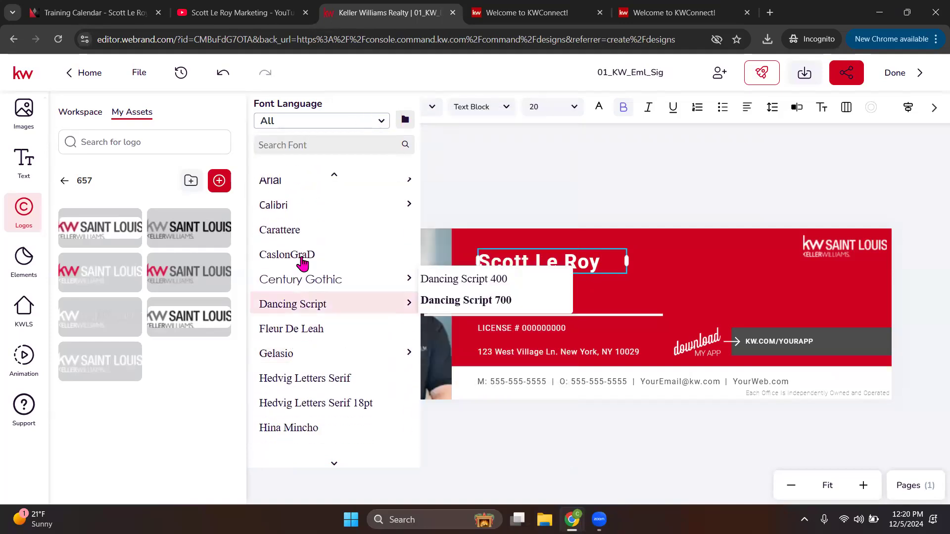
pyautogui.scroll(1, 303, 237)
pyautogui.moveTo(302, 241)
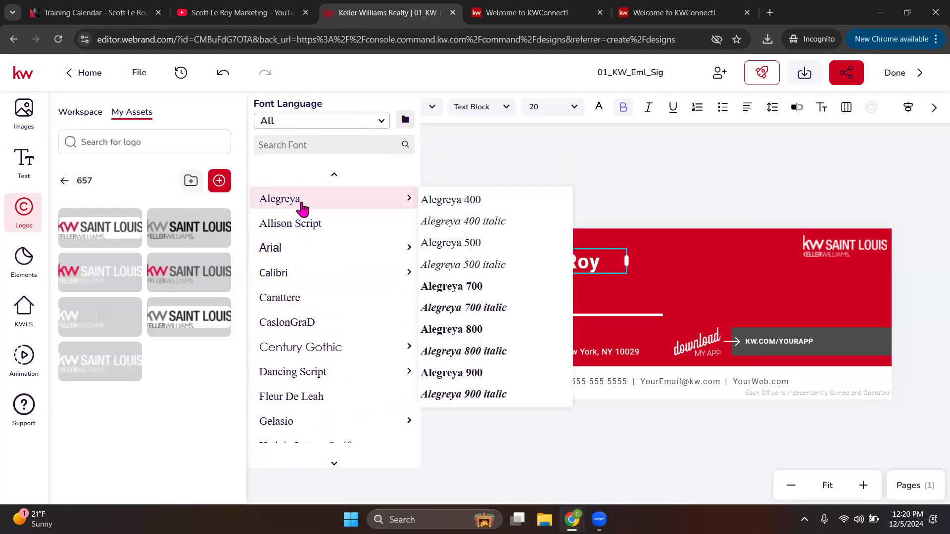
pyautogui.click(302, 223)
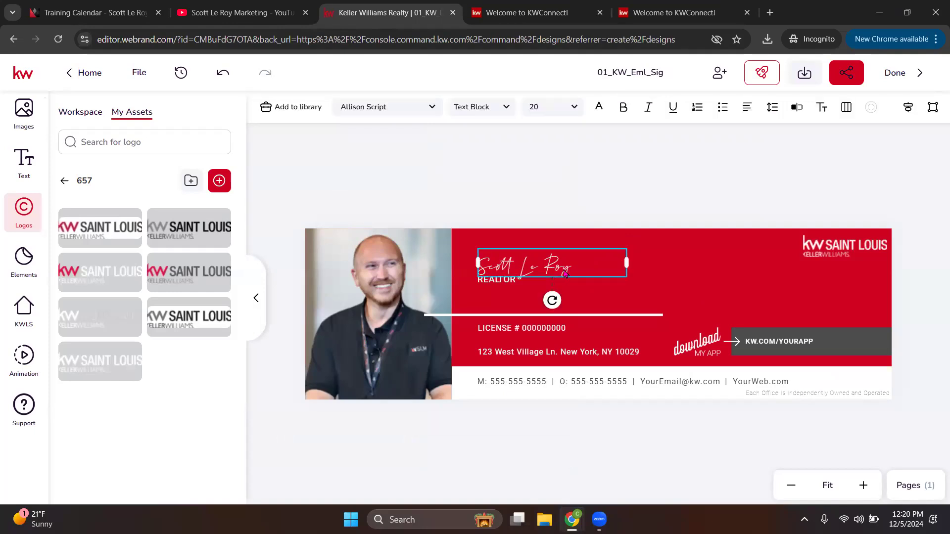
# Step: Set the name to 36 pt, widen its box to one line and raise it
pyautogui.click(575, 105)
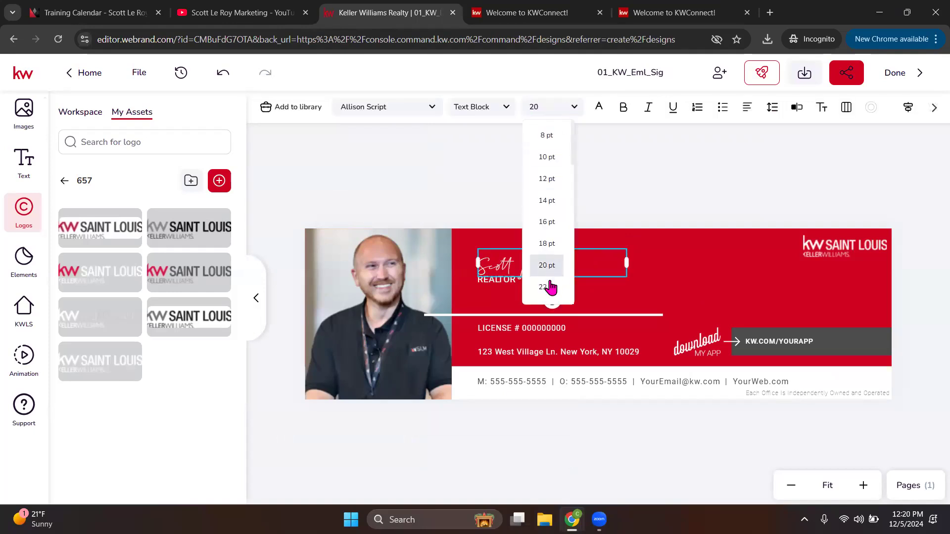
pyautogui.scroll(-2, 543, 282)
pyautogui.click(545, 255)
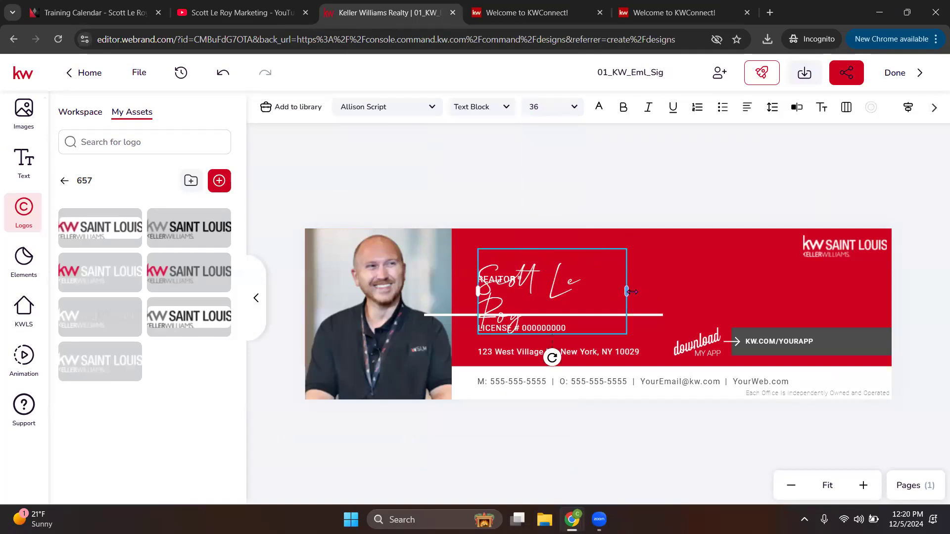
pyautogui.moveTo(626, 290); pyautogui.dragTo(686, 290)
pyautogui.moveTo(612, 286); pyautogui.dragTo(612, 269)
pyautogui.click(701, 417)
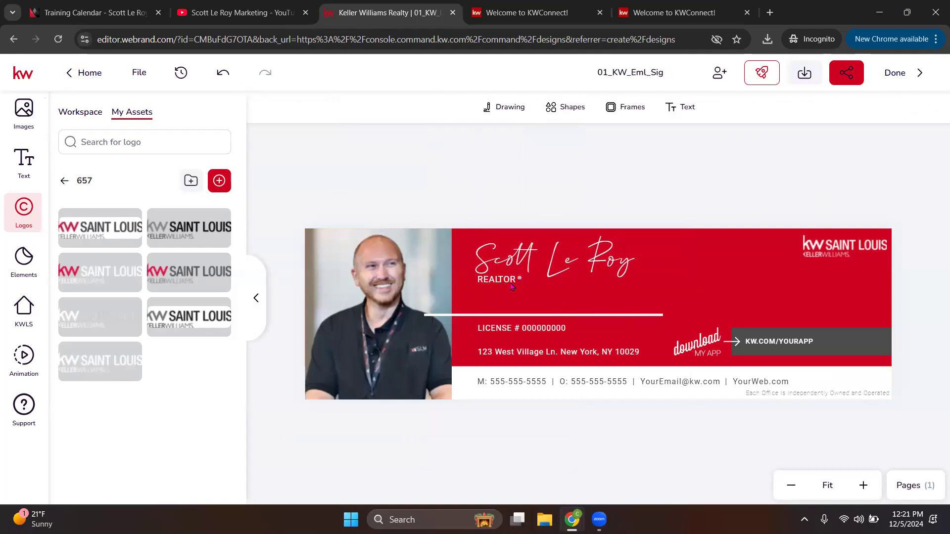
pyautogui.click(505, 316)
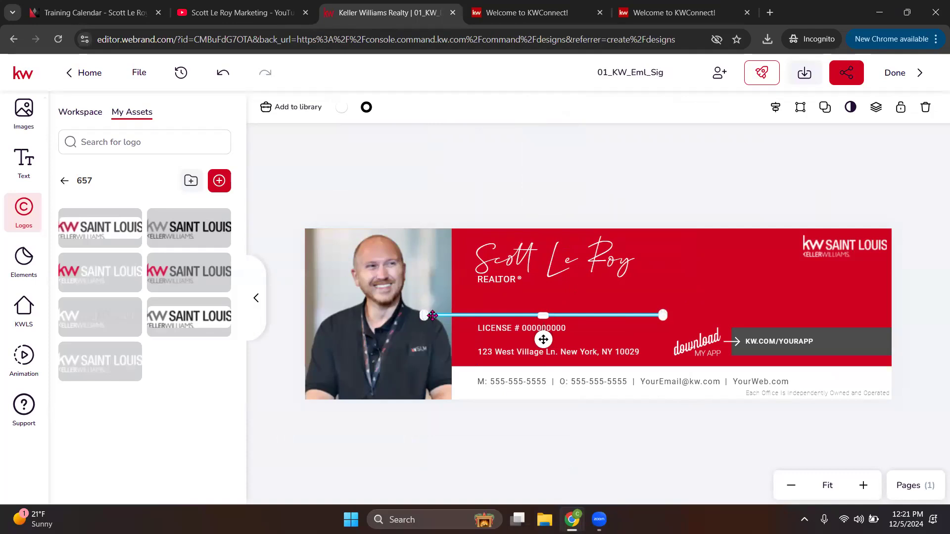
# Step: Move the white divider below REALTOR® and the address line up under the license
pyautogui.moveTo(543, 339); pyautogui.dragTo(540, 292)
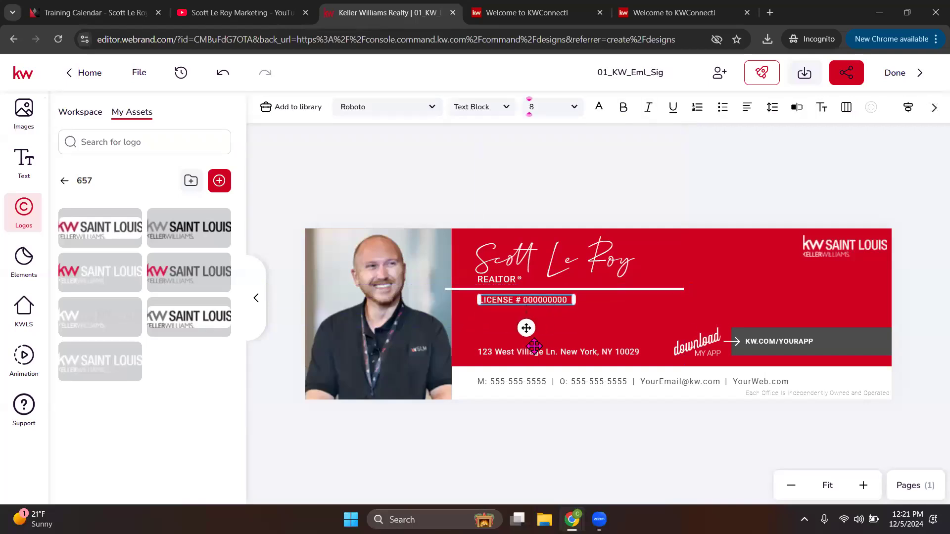
pyautogui.moveTo(538, 355); pyautogui.dragTo(553, 313)
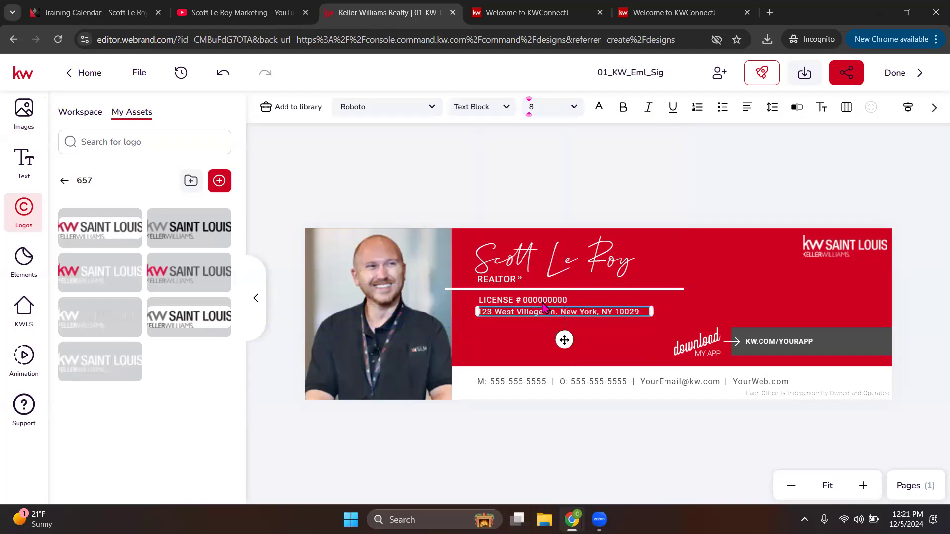
pyautogui.doubleClick(542, 300)
# Step: Replace the 000000000 license placeholder with the agent's license number and save
pyautogui.click(586, 197)
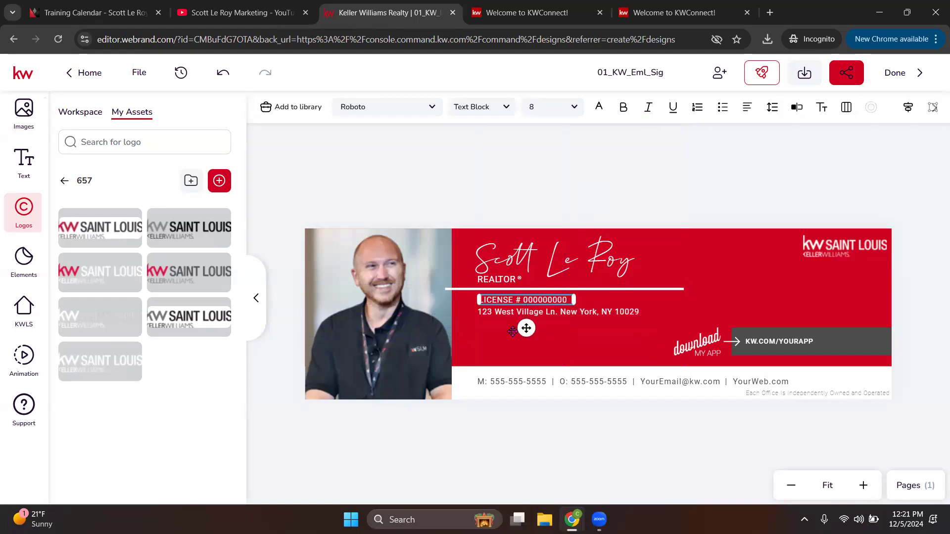
pyautogui.click(797, 108)
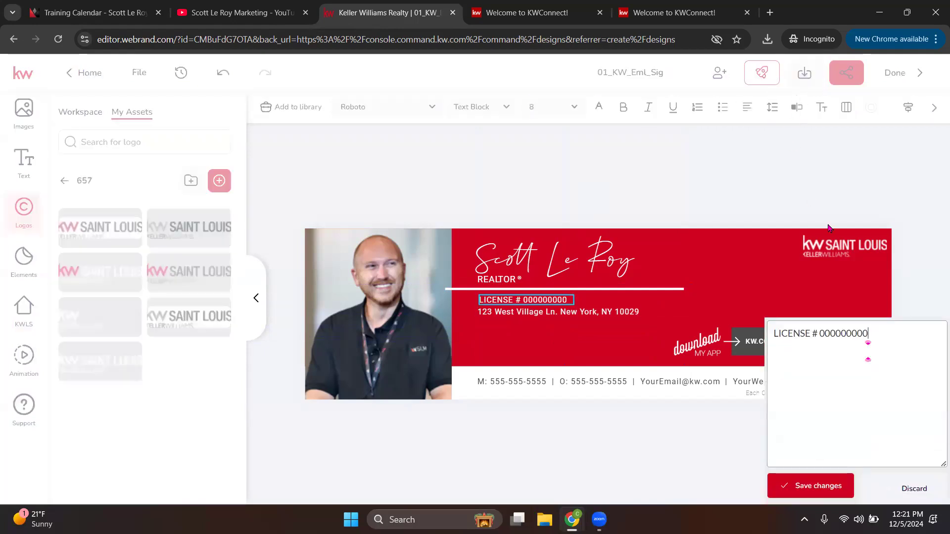
pyautogui.moveTo(868, 108); pyautogui.dragTo(818, 111)
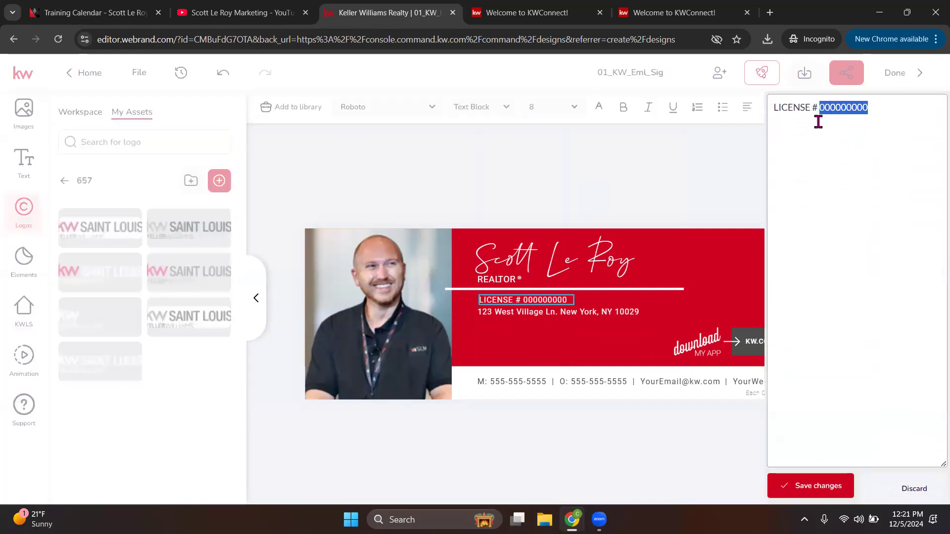
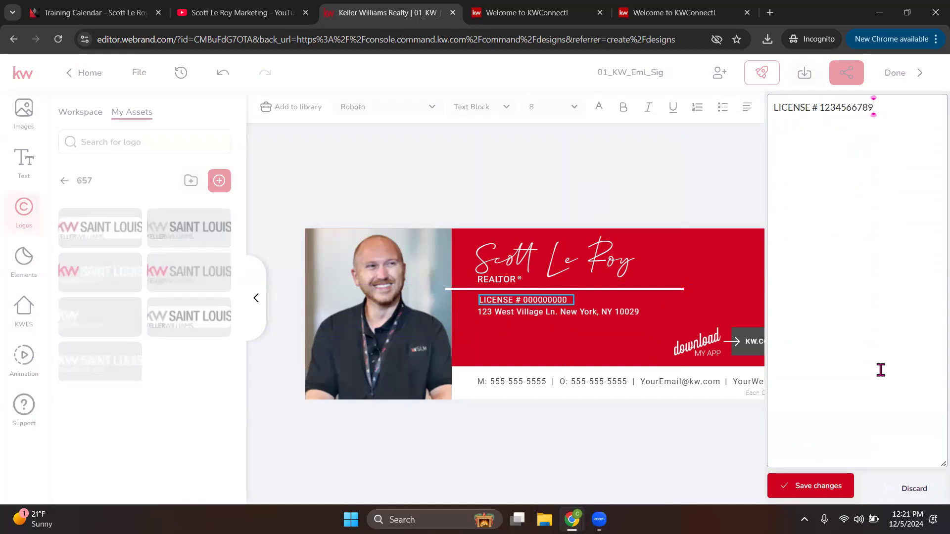
pyautogui.click(812, 486)
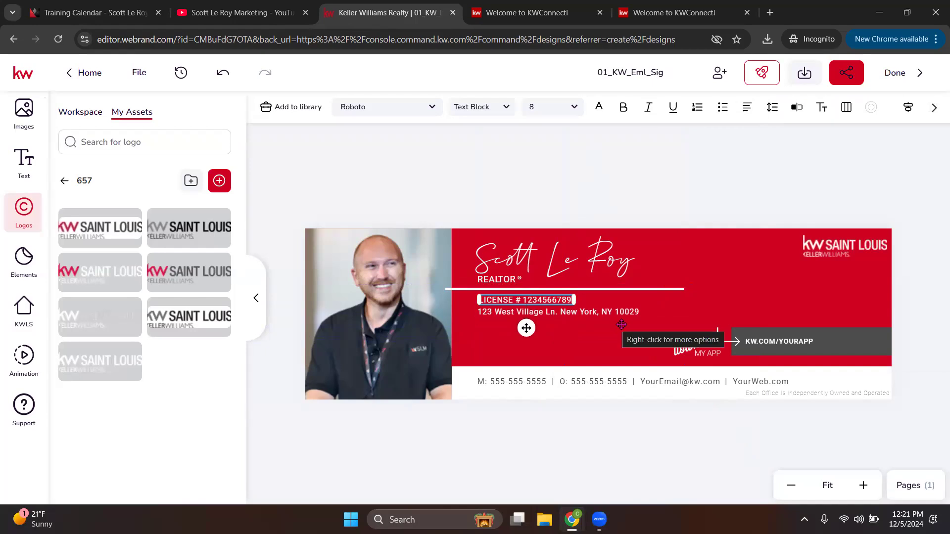
pyautogui.click(570, 383)
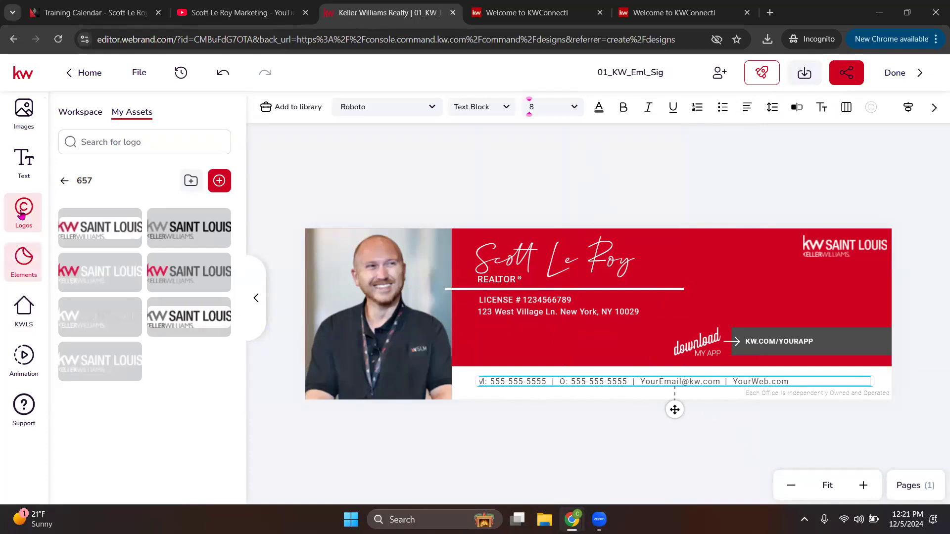
# Step: Try swapping the contact line for a saved telephone text asset, then undo it
pyautogui.click(23, 171)
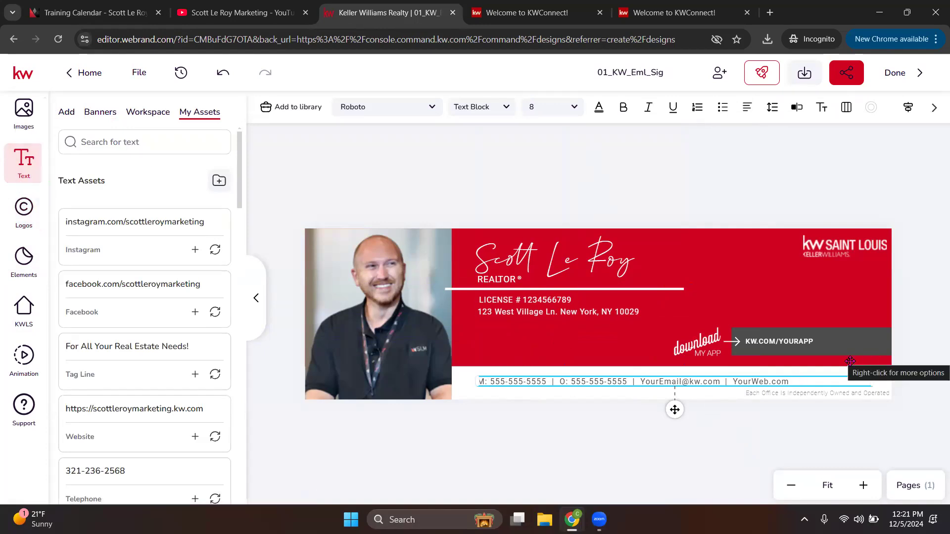
pyautogui.scroll(-4, 168, 299)
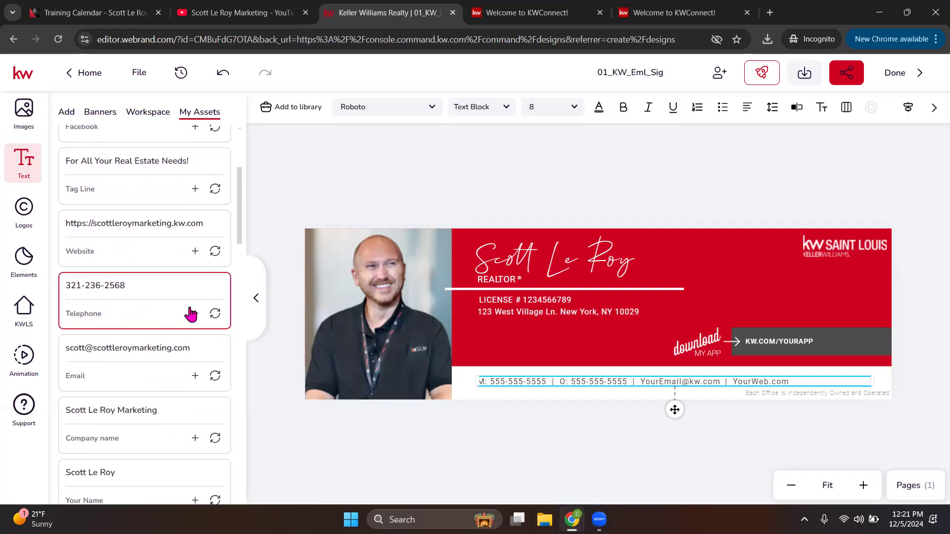
pyautogui.click(214, 313)
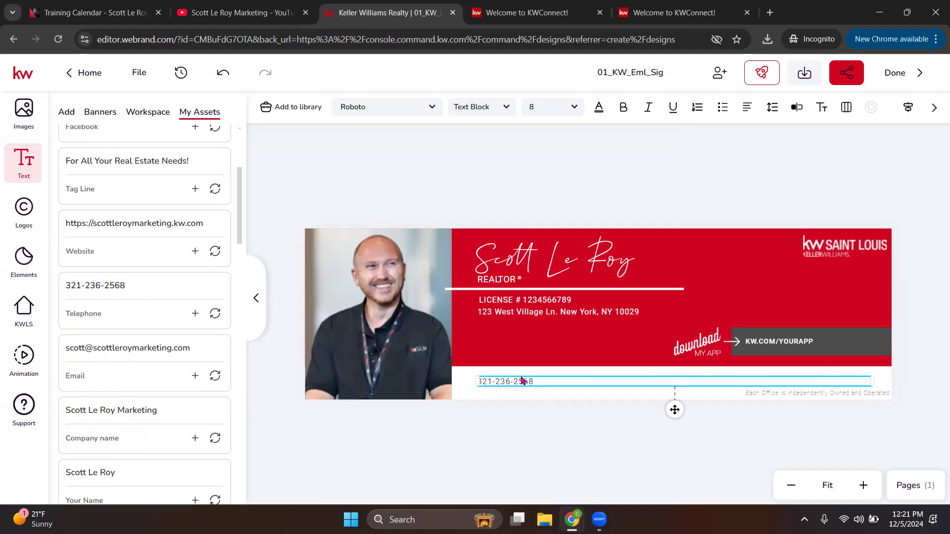
pyautogui.click(222, 72)
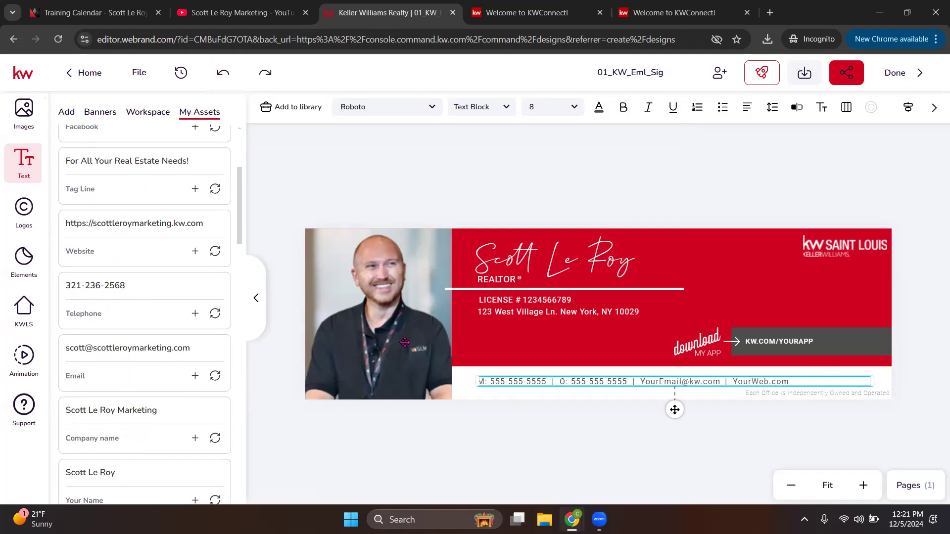
# Step: Overwrite the footer's placeholder mobile number with the agent's mobile number
pyautogui.click(545, 381)
pyautogui.moveTo(537, 382); pyautogui.dragTo(489, 382)
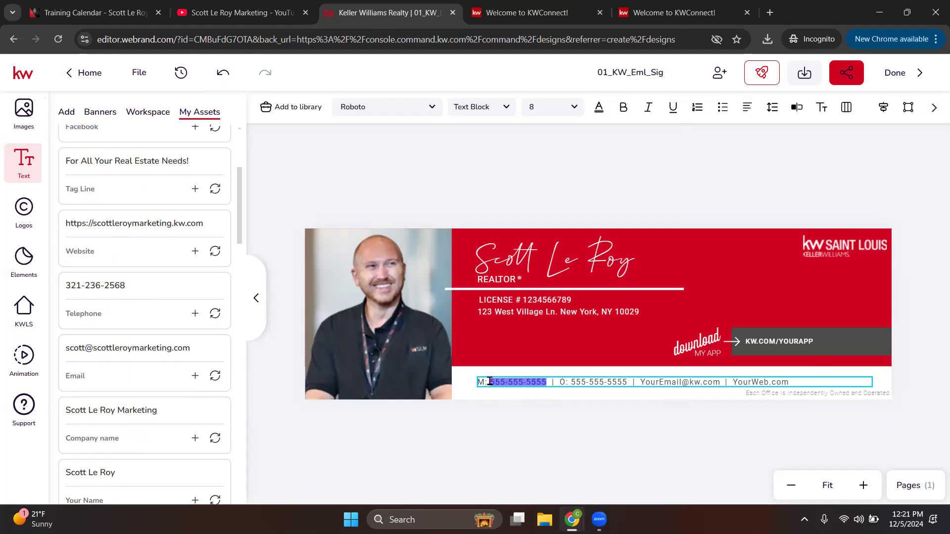
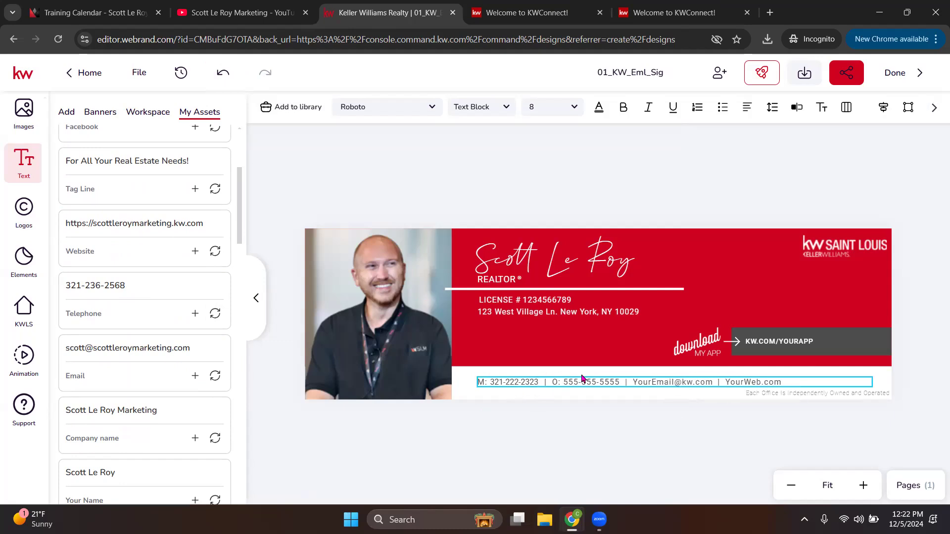
# Step: Replace the placeholder e-mail with the agent's support e-mail address
pyautogui.moveTo(689, 380); pyautogui.dragTo(638, 379)
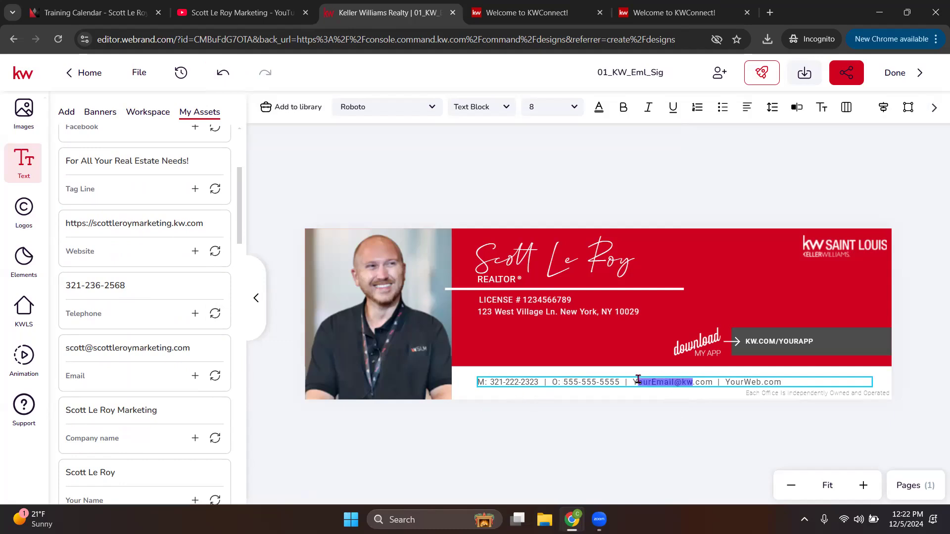
pyautogui.write('scupp')
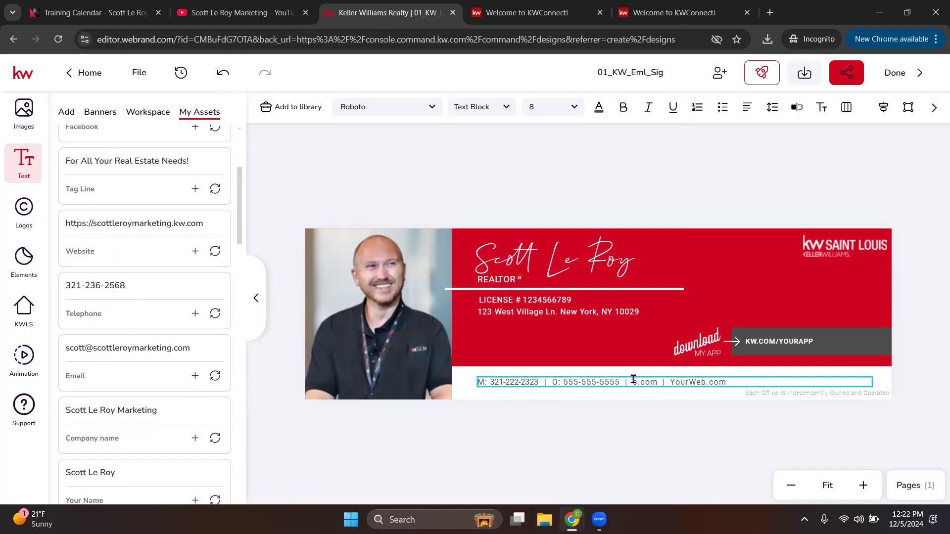
pyautogui.press('BackSpace')
pyautogui.press('BackSpace')
pyautogui.press('BackSpace')
pyautogui.press('BackSpace')
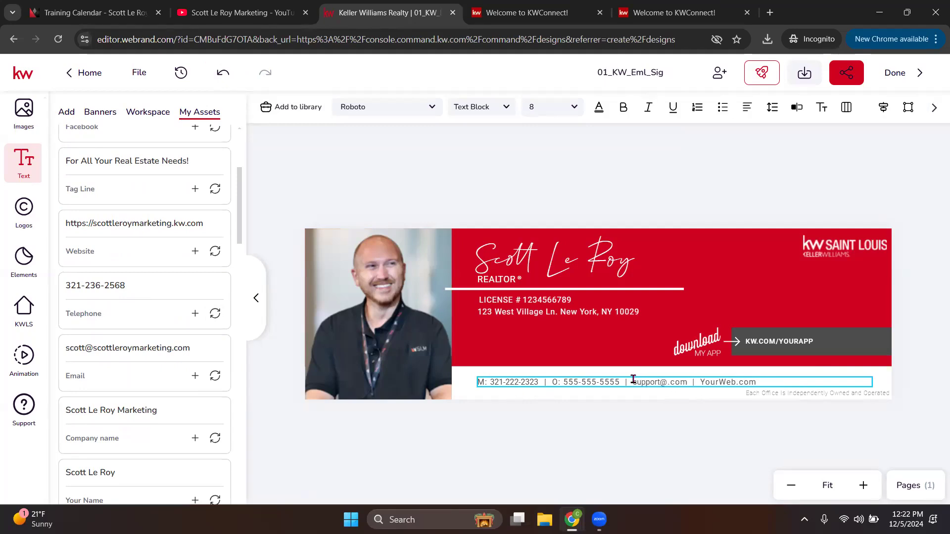
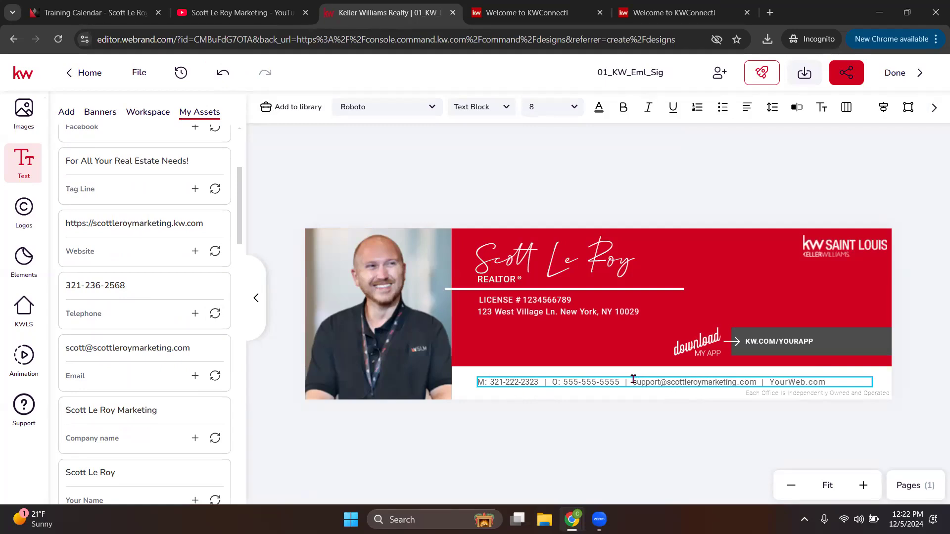
# Step: Replace the placeholder website name with the agent's marketing company domain
pyautogui.moveTo(806, 381); pyautogui.dragTo(783, 382)
pyautogui.write('scottleroymat')
pyautogui.press('BackSpace')
pyautogui.press('BackSpace')
pyautogui.press('BackSpace')
pyautogui.write('rketi')
pyautogui.click(924, 409)
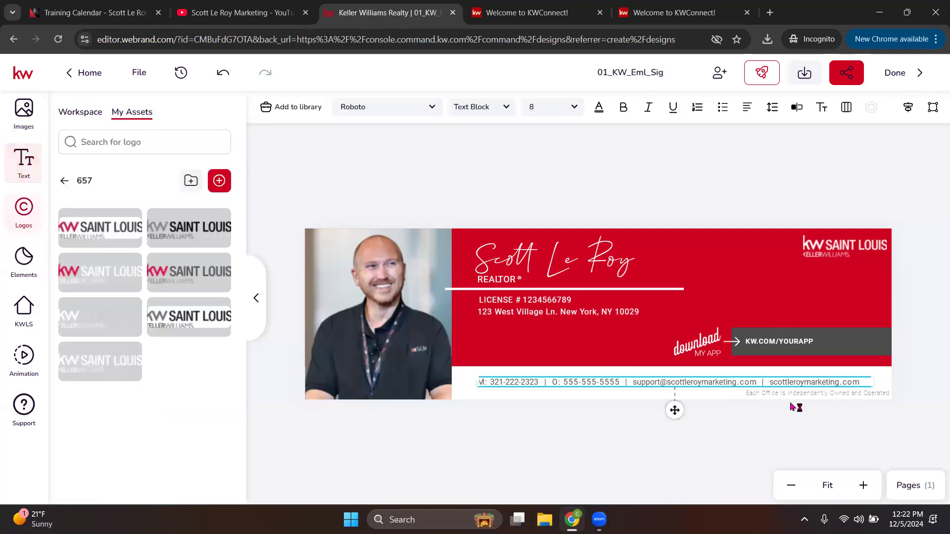
pyautogui.click(896, 395)
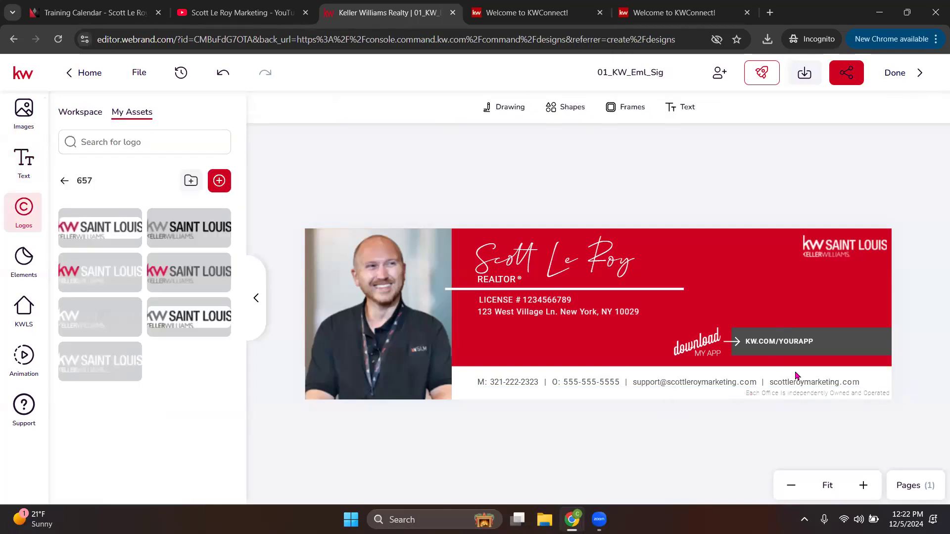
# Step: Replace the KW.COM/YOURAPP text with a small QR code image on the banner's right side
pyautogui.click(772, 343)
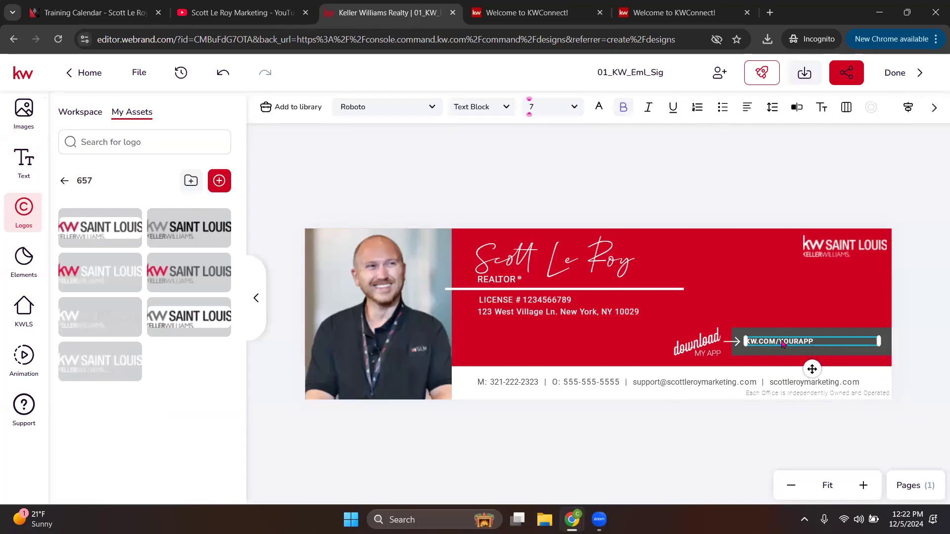
pyautogui.press('Delete')
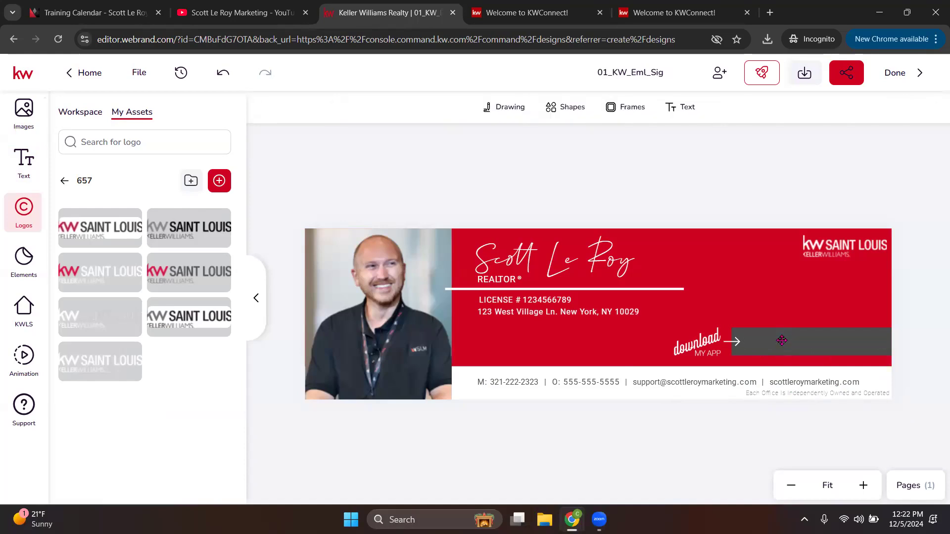
pyautogui.click(22, 115)
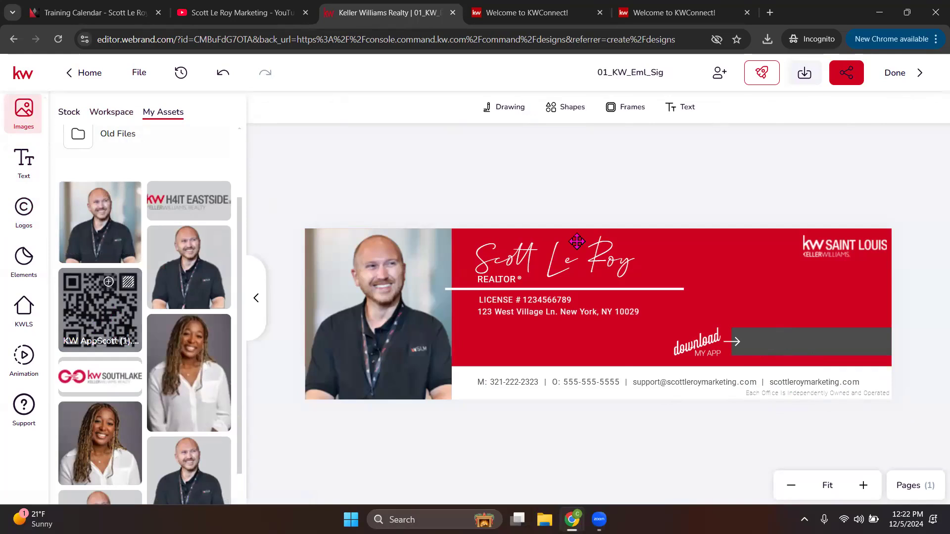
pyautogui.moveTo(455, 167); pyautogui.dragTo(661, 288)
pyautogui.moveTo(706, 389); pyautogui.dragTo(843, 315)
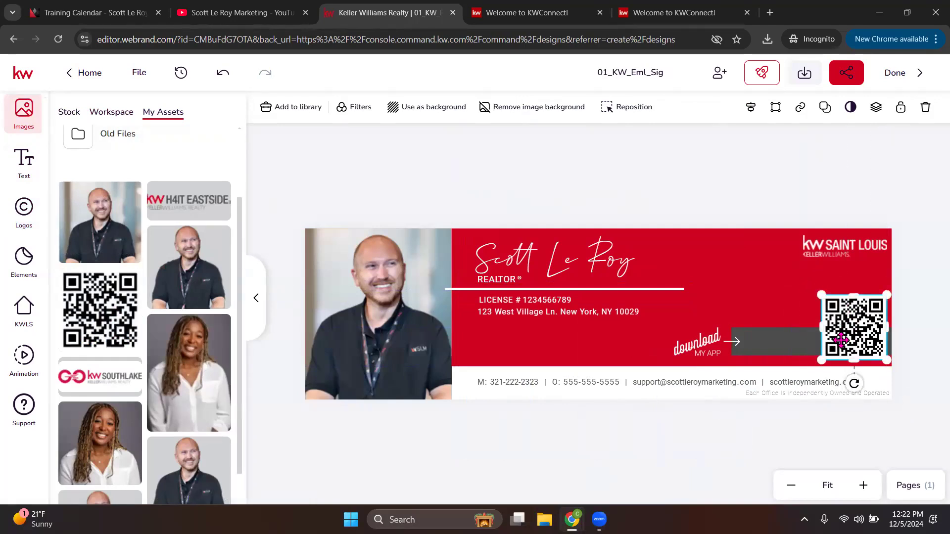
# Step: Shorten the grey bar behind the QR code from its left end
pyautogui.click(792, 340)
pyautogui.moveTo(732, 341); pyautogui.dragTo(800, 345)
pyautogui.click(737, 344)
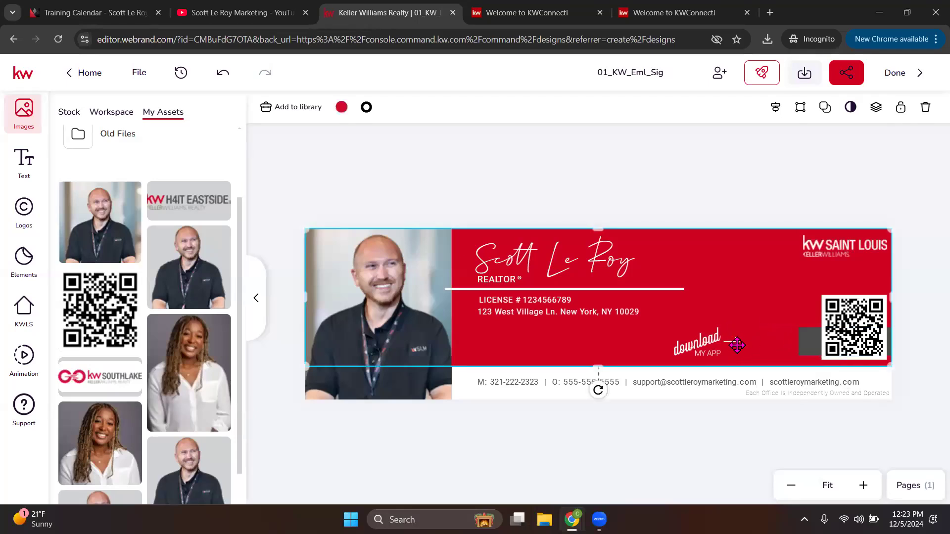
# Step: Zoom in on the red banner's download arrow area to work on its graphics
pyautogui.click(736, 343)
pyautogui.click(863, 485)
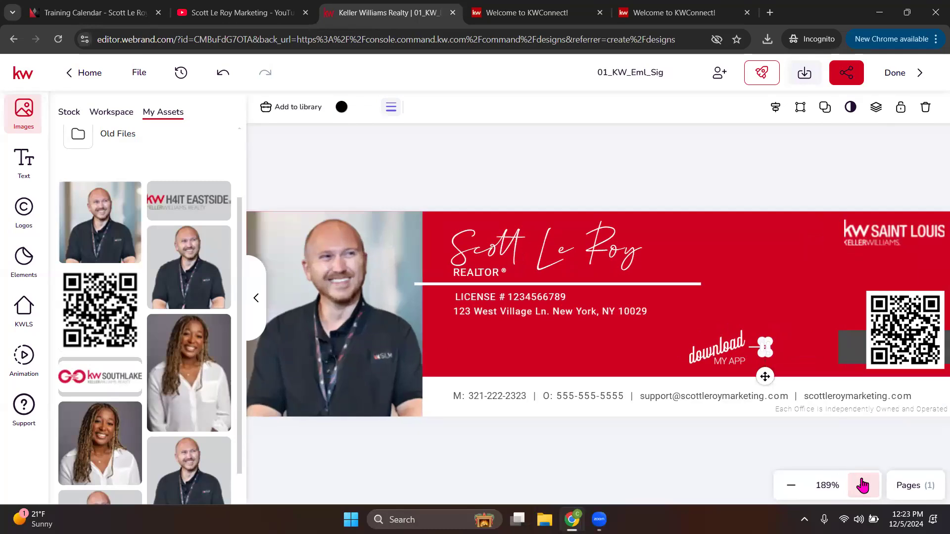
pyautogui.click(864, 485)
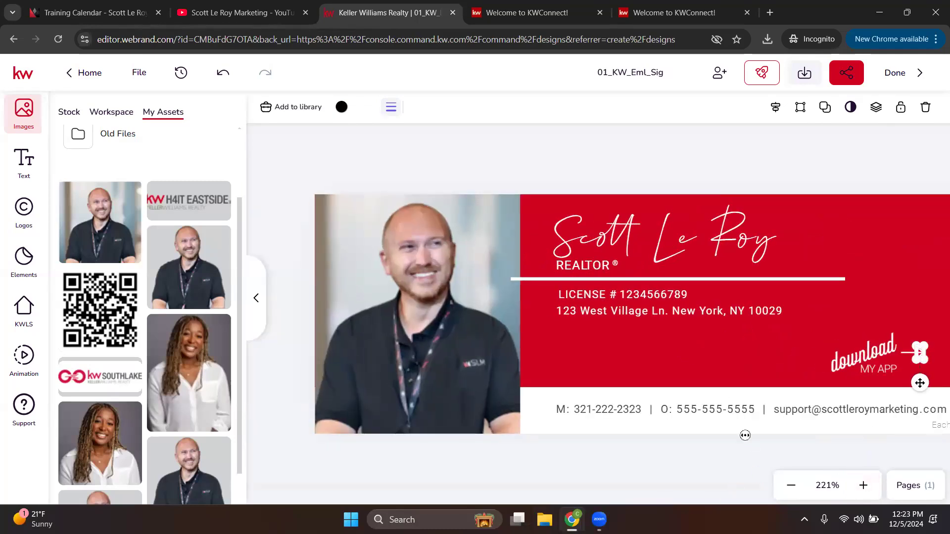
pyautogui.hscroll(4, 745, 436)
pyautogui.click(708, 352)
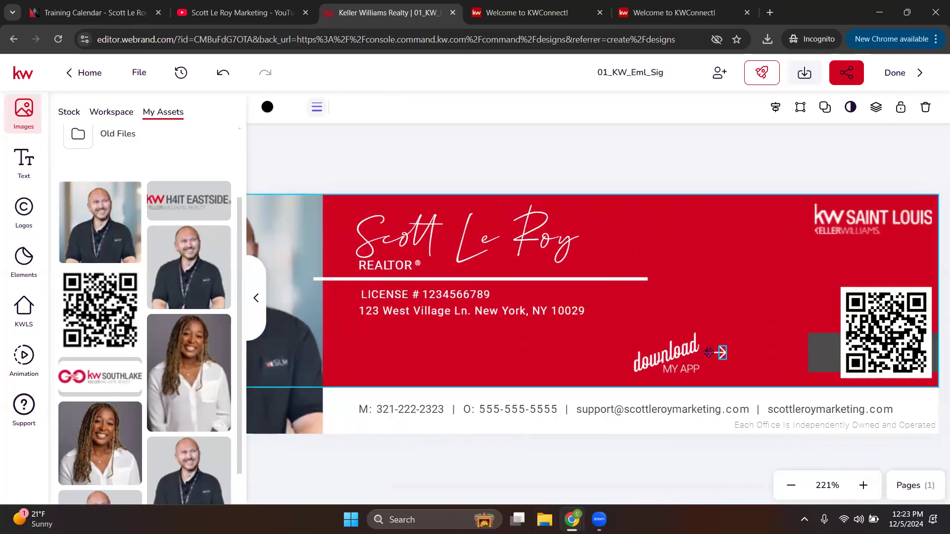
pyautogui.press('Escape')
pyautogui.click(714, 352)
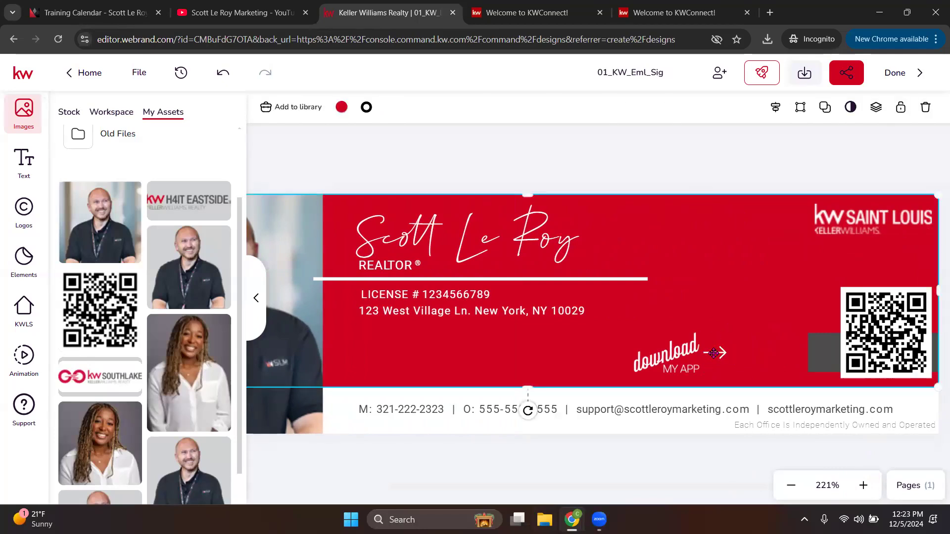
pyautogui.click(863, 485)
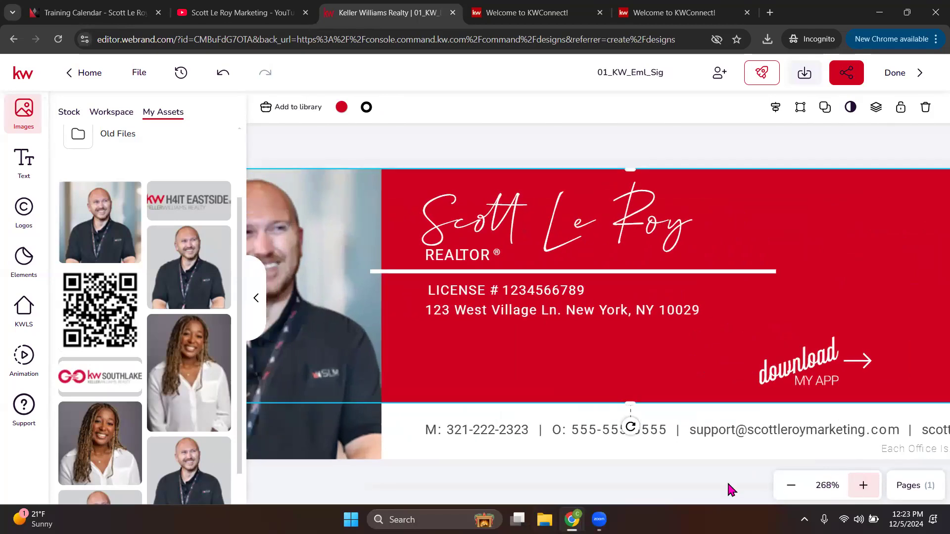
pyautogui.hscroll(5, 673, 459)
# Step: Move the 'download MY APP' graphic beside the QR code, then zoom back out
pyautogui.click(619, 361)
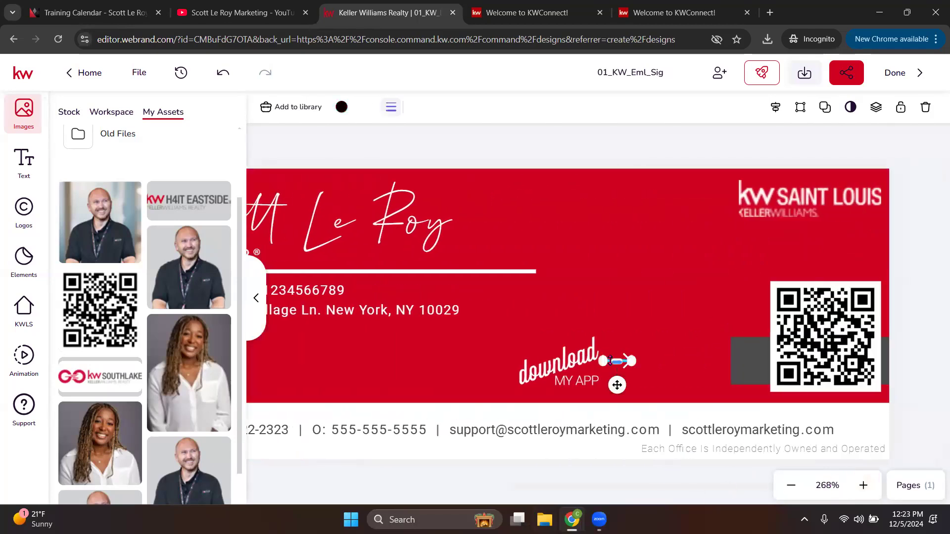
pyautogui.click(626, 354)
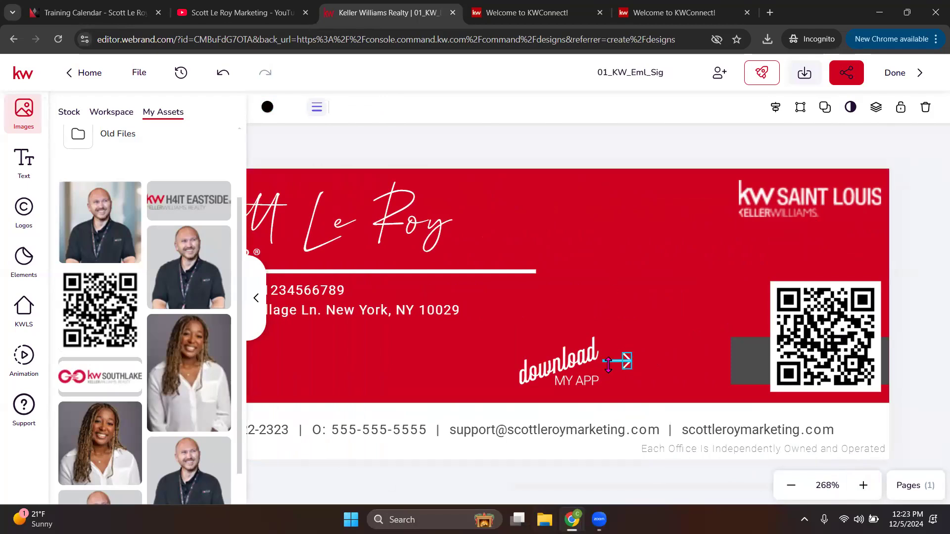
pyautogui.click(573, 369)
pyautogui.moveTo(580, 365); pyautogui.dragTo(704, 365)
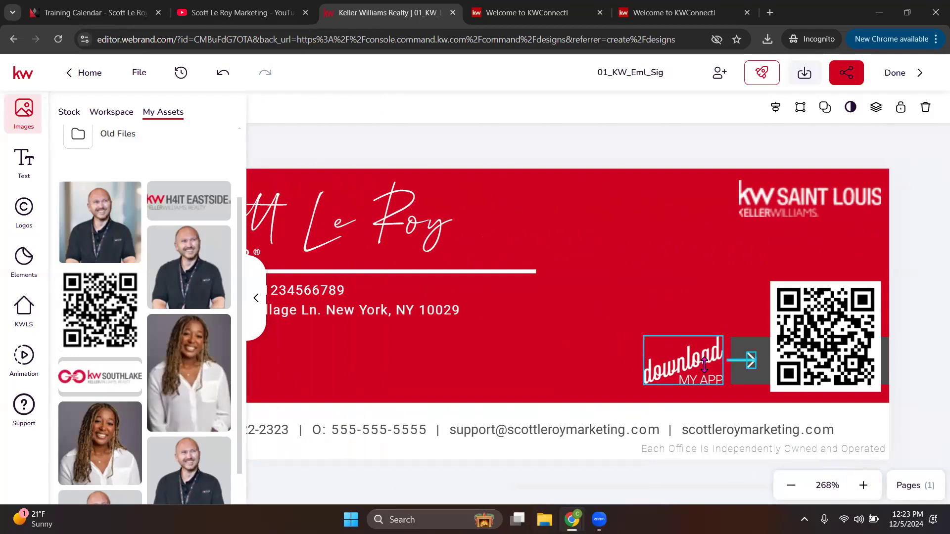
pyautogui.click(647, 147)
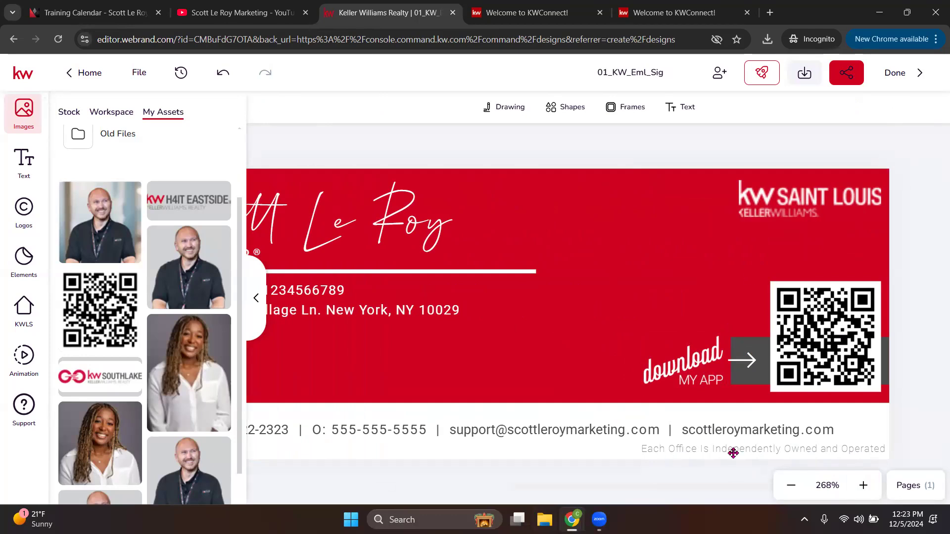
pyautogui.click(791, 485)
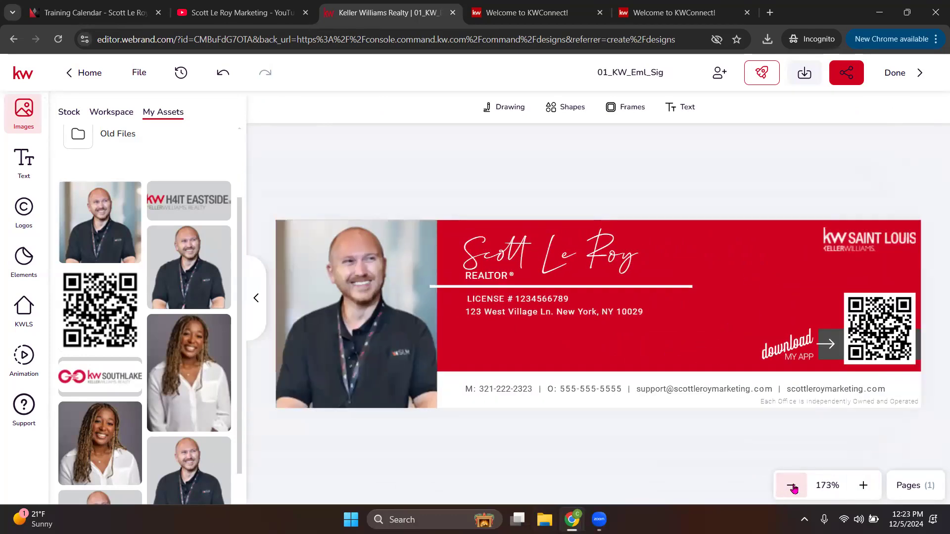
pyautogui.click(792, 486)
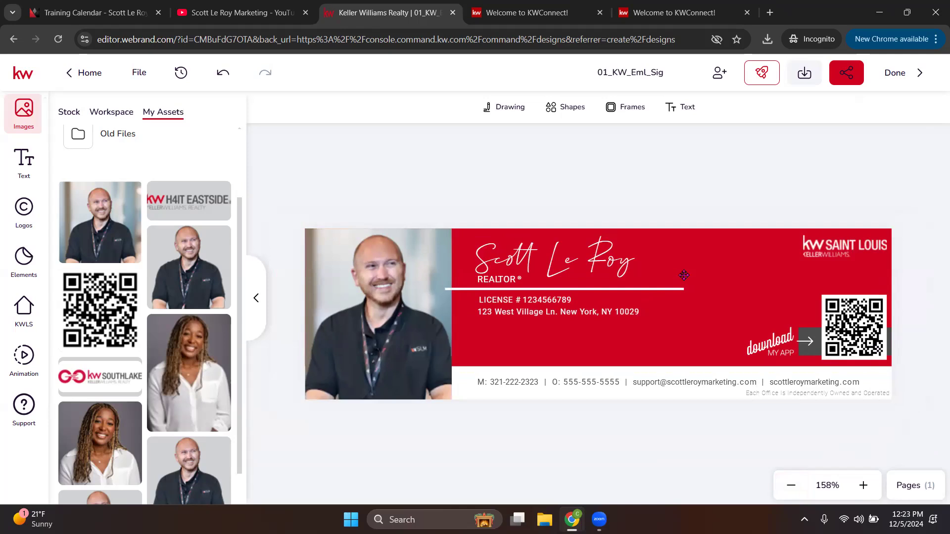
# Step: Fill the banner with a mauve pink from the pink library palette
pyautogui.click(721, 268)
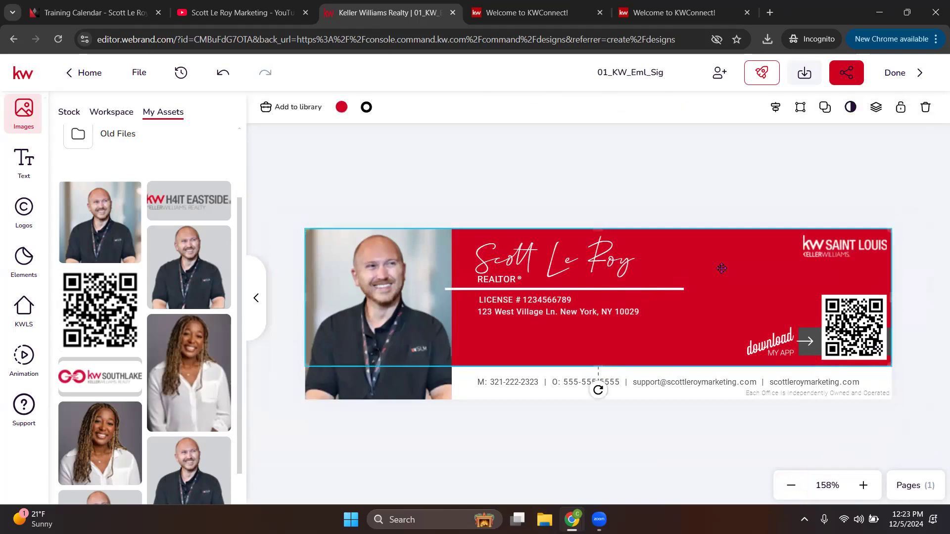
pyautogui.click(342, 107)
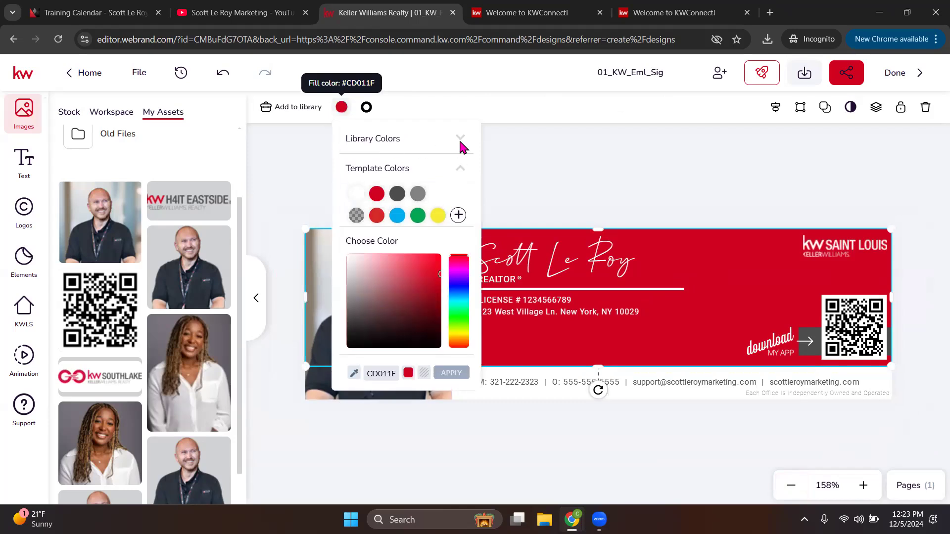
pyautogui.click(461, 143)
pyautogui.click(447, 158)
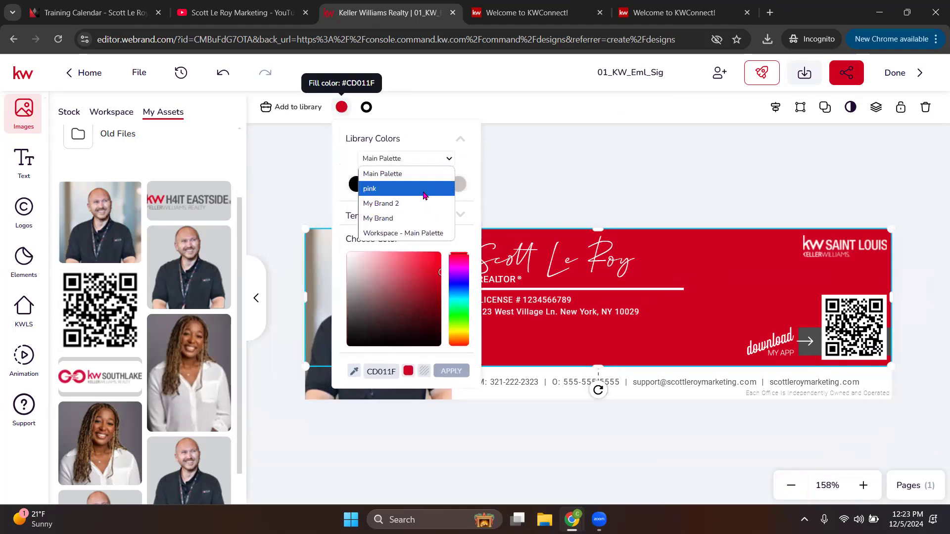
pyautogui.click(424, 196)
pyautogui.click(361, 187)
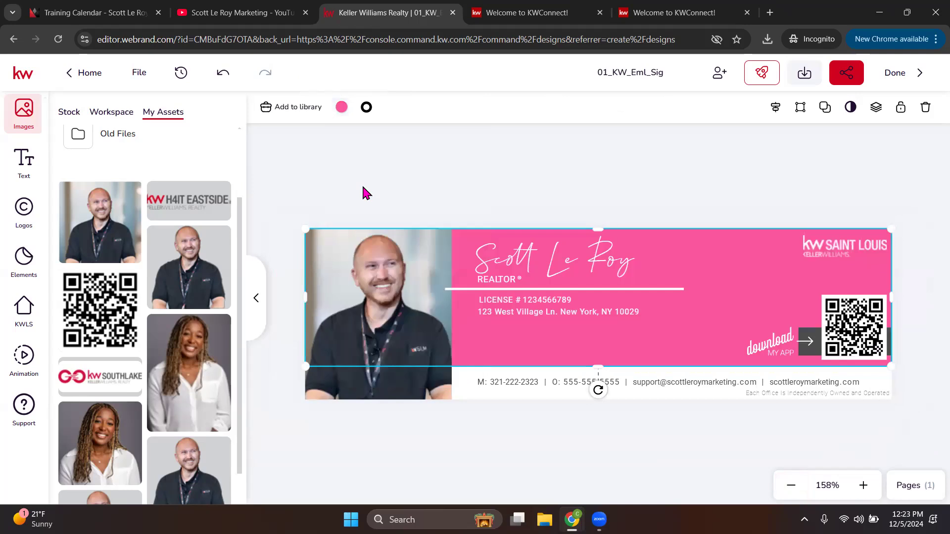
pyautogui.click(342, 107)
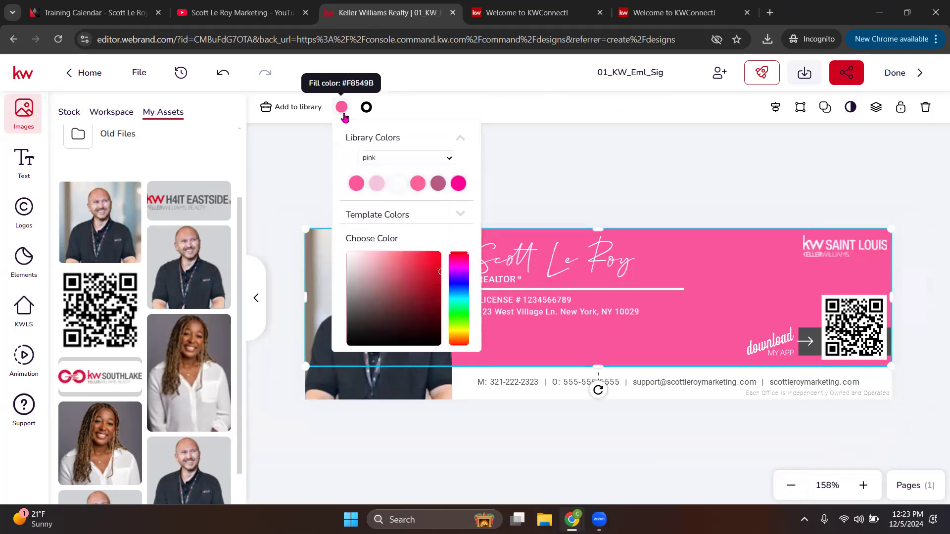
pyautogui.click(439, 185)
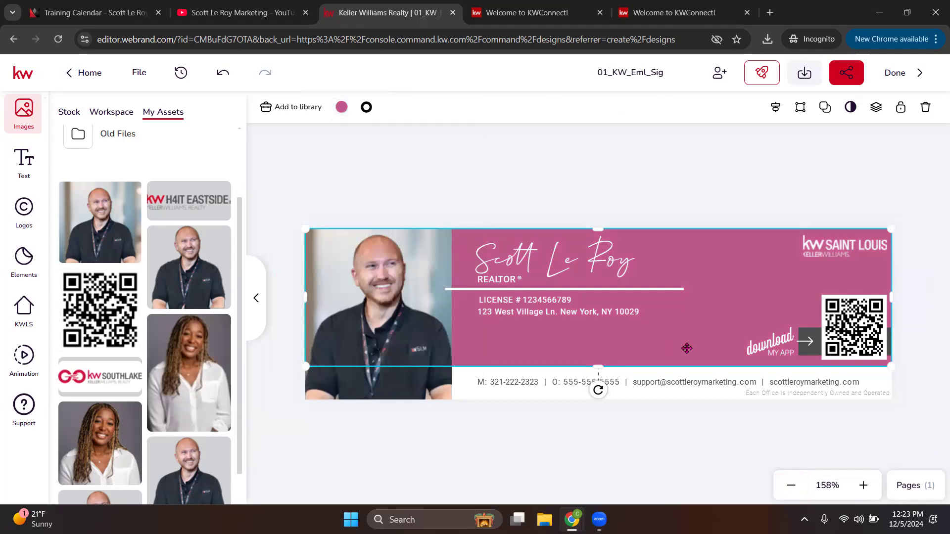
# Step: Make the script name text light pink
pyautogui.click(560, 273)
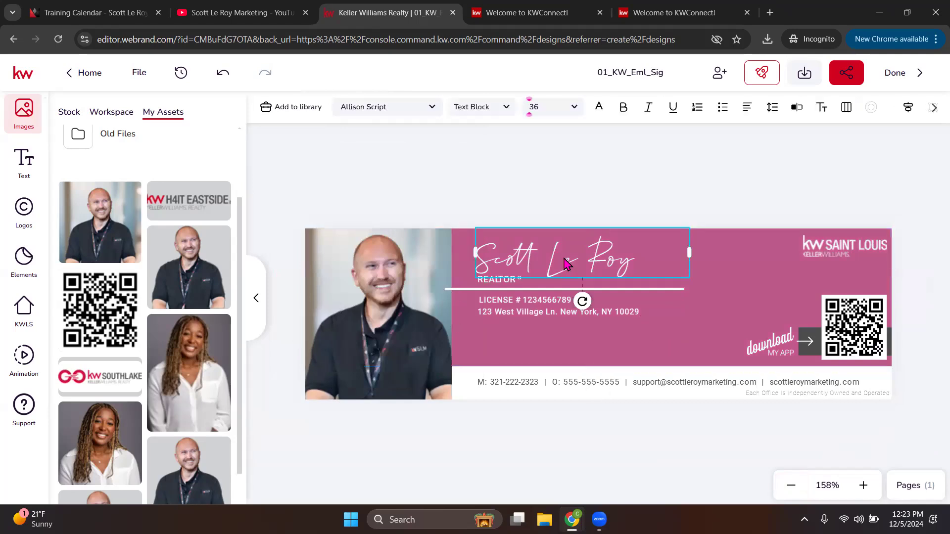
pyautogui.click(599, 108)
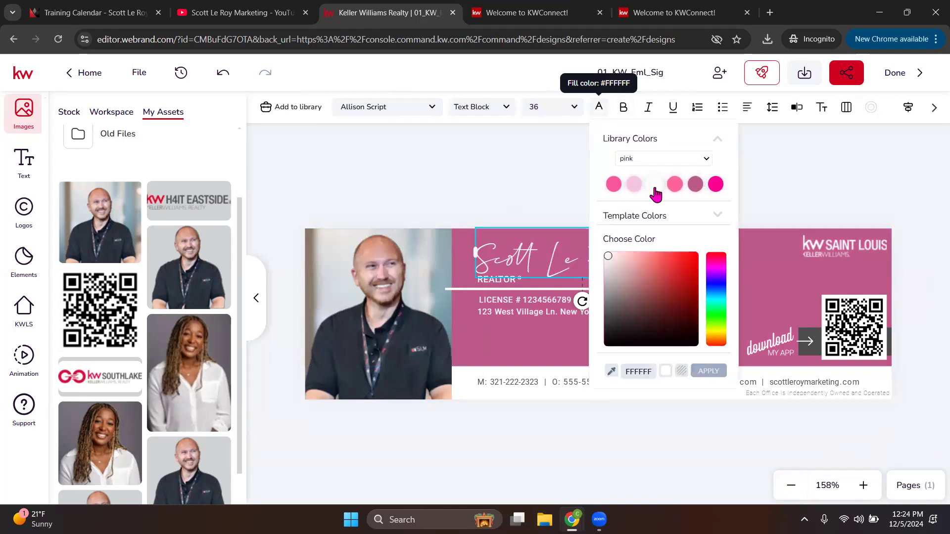
pyautogui.click(635, 186)
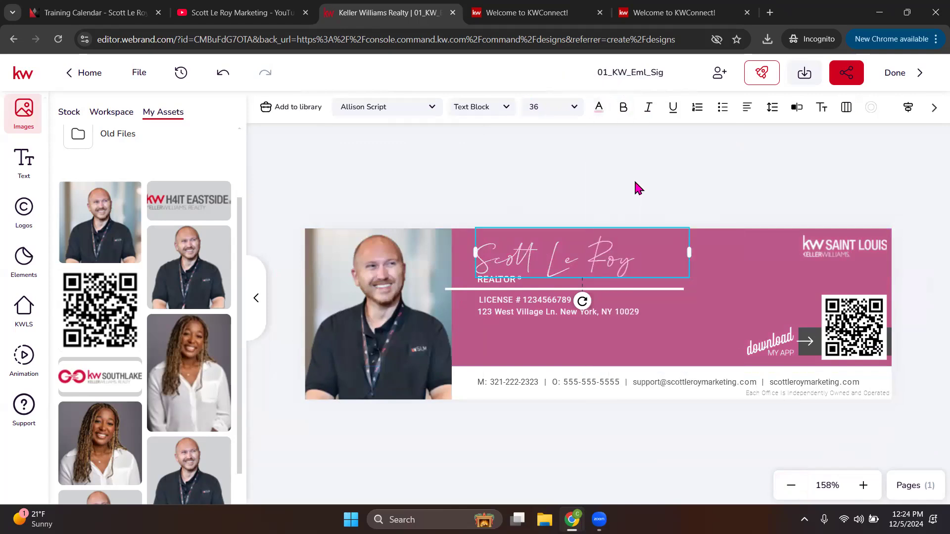
pyautogui.click(634, 175)
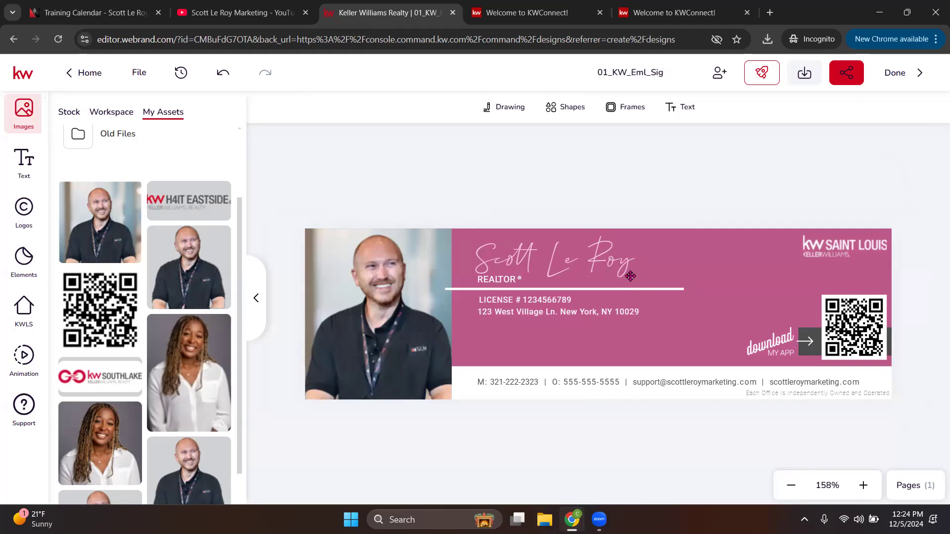
# Step: Add the white SLM logo from My Assets, shrink it, and place it under the Saint Louis logo
pyautogui.click(23, 208)
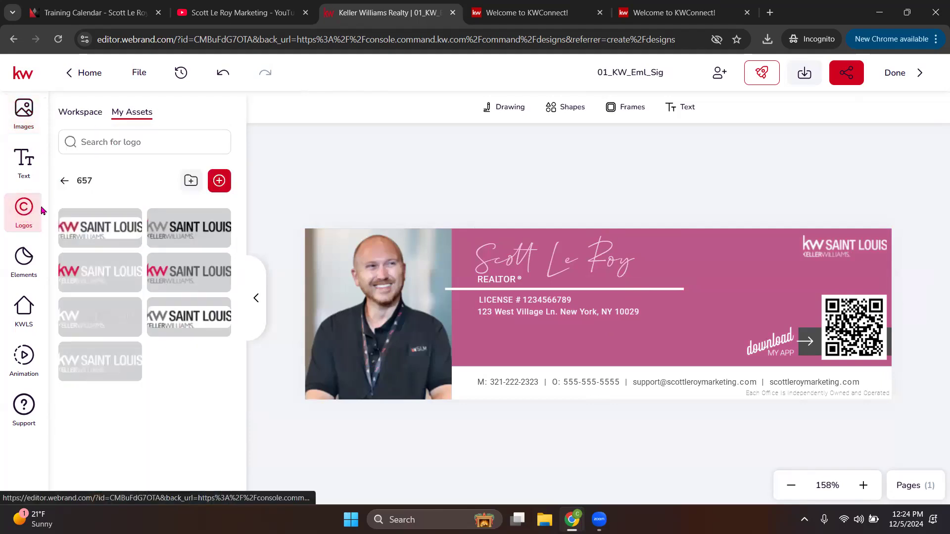
pyautogui.click(80, 115)
pyautogui.click(122, 115)
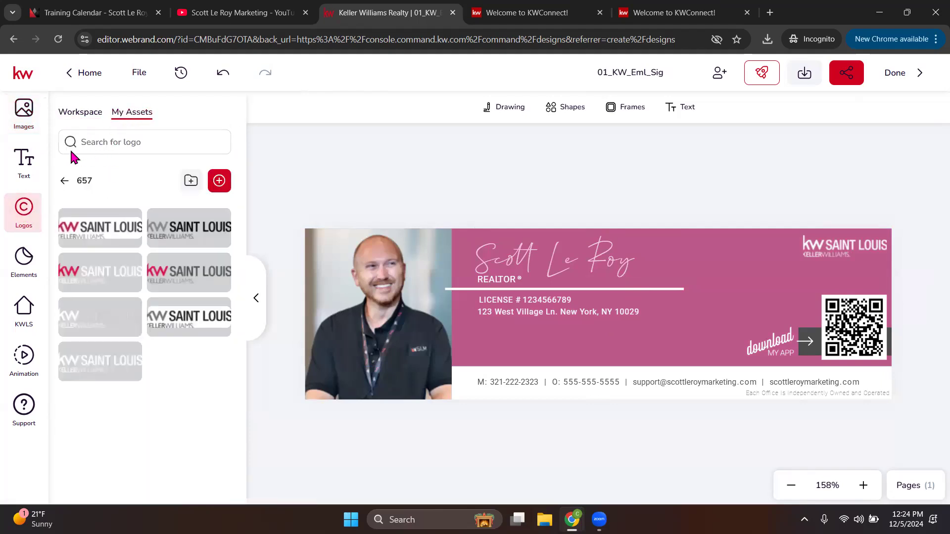
pyautogui.click(64, 181)
pyautogui.scroll(-10, 151, 312)
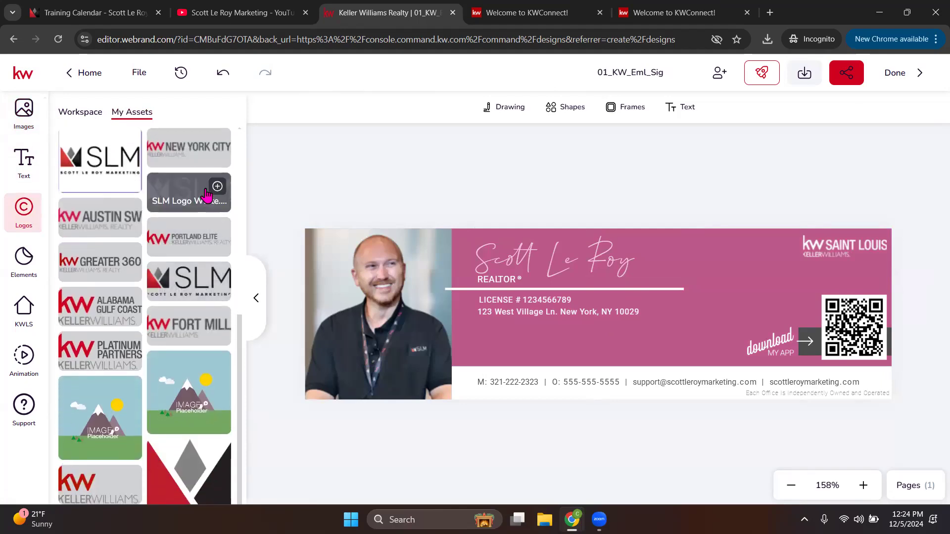
pyautogui.click(213, 194)
pyautogui.moveTo(350, 225); pyautogui.dragTo(738, 322)
pyautogui.moveTo(799, 376); pyautogui.dragTo(843, 278)
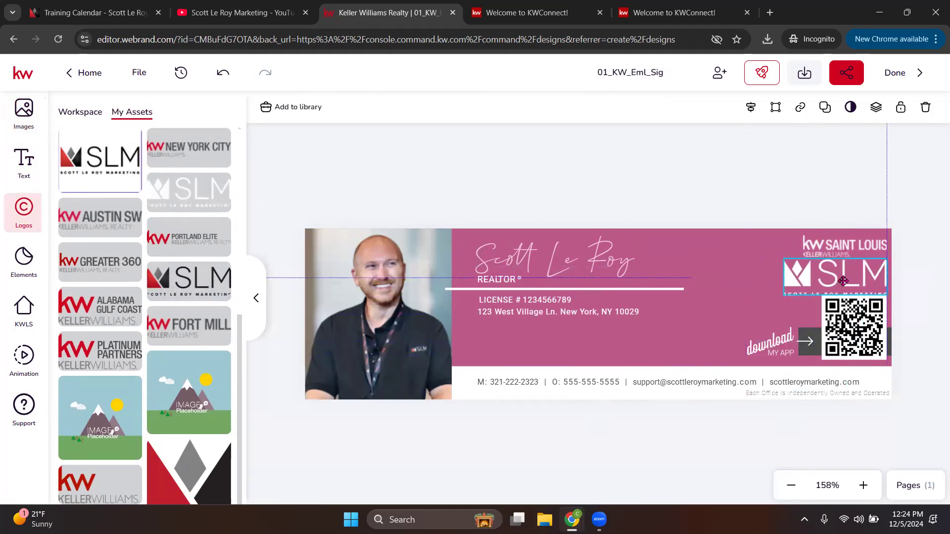
pyautogui.moveTo(786, 297); pyautogui.dragTo(844, 278)
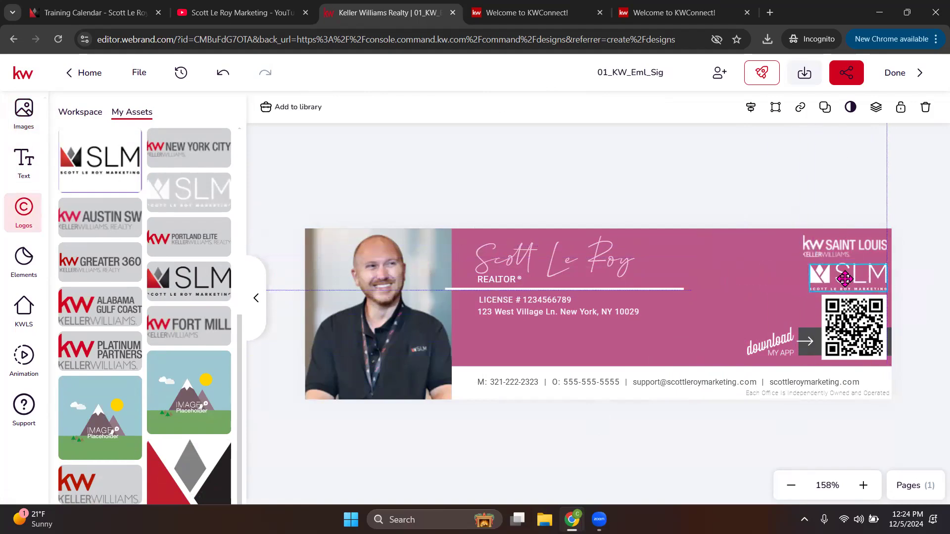
pyautogui.click(932, 227)
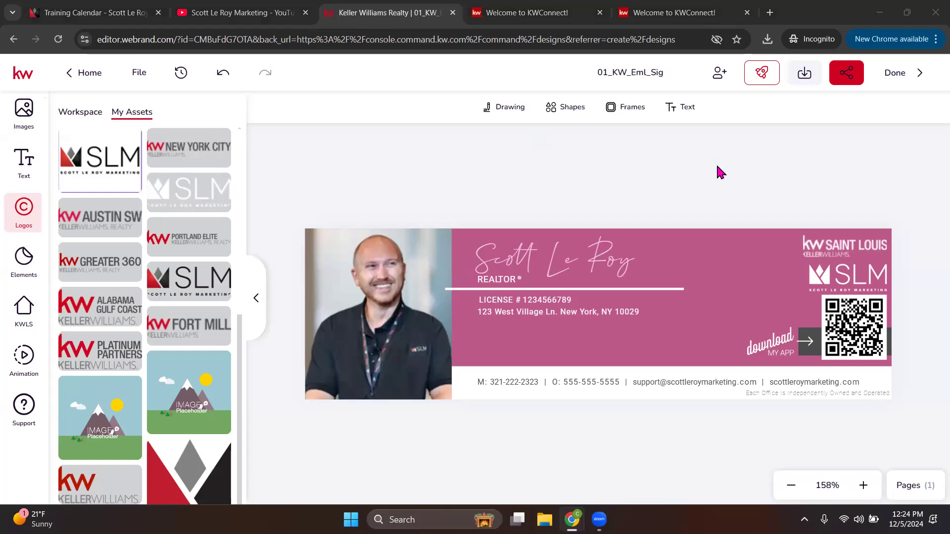
# Step: Download the signature as JPEG file 01_KW_Eml_Sig (2).jpeg
pyautogui.click(804, 74)
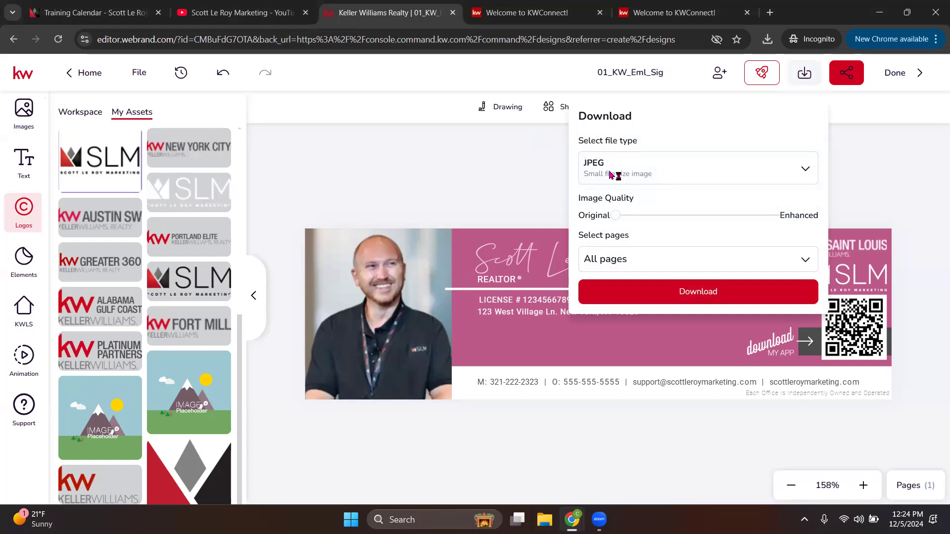
pyautogui.click(639, 169)
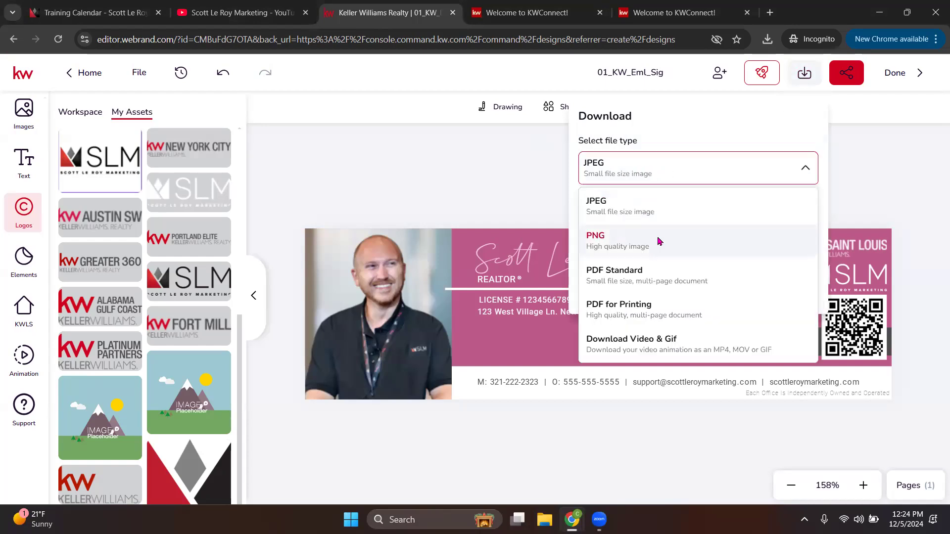
pyautogui.click(664, 124)
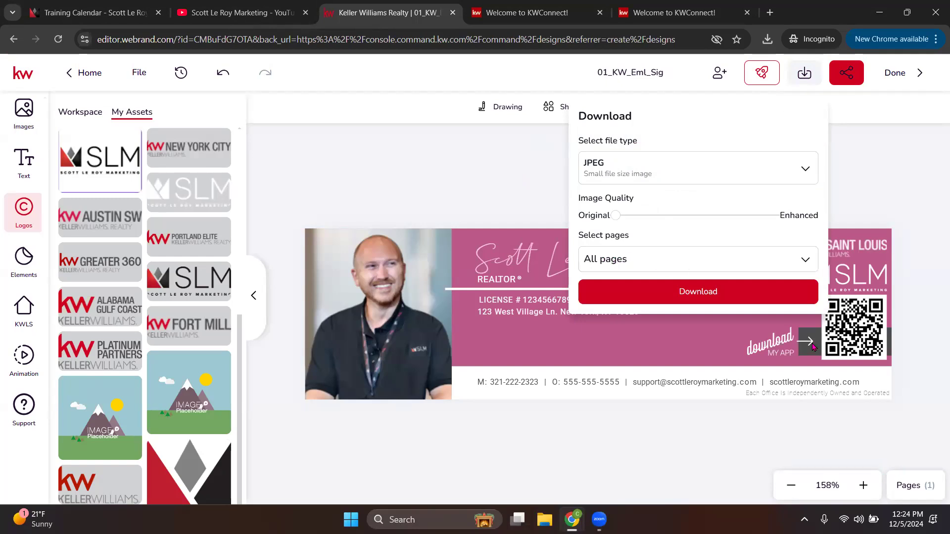
pyautogui.click(731, 293)
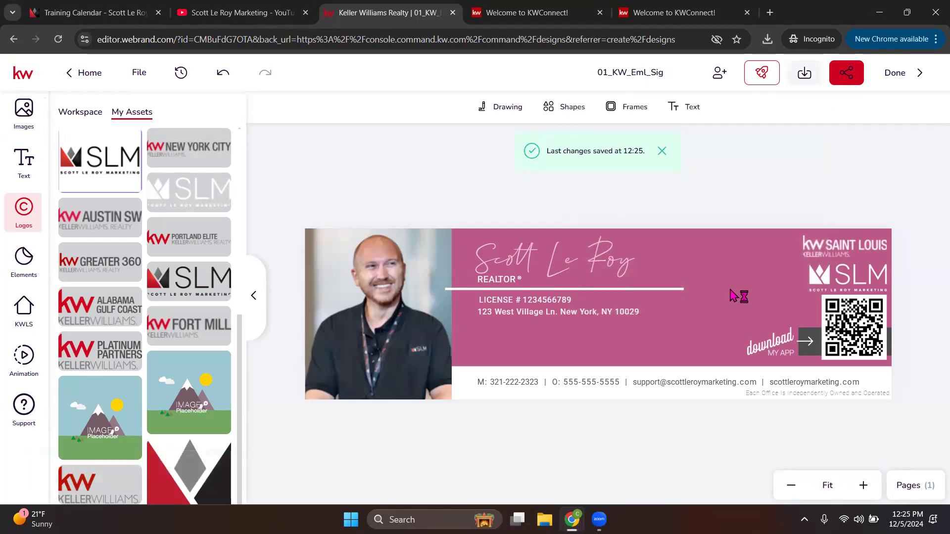
pyautogui.press('Return')
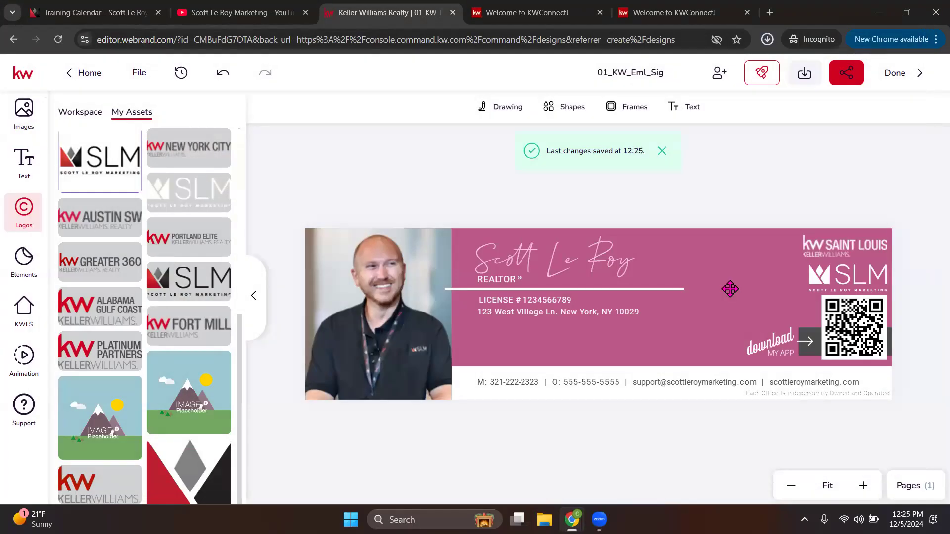
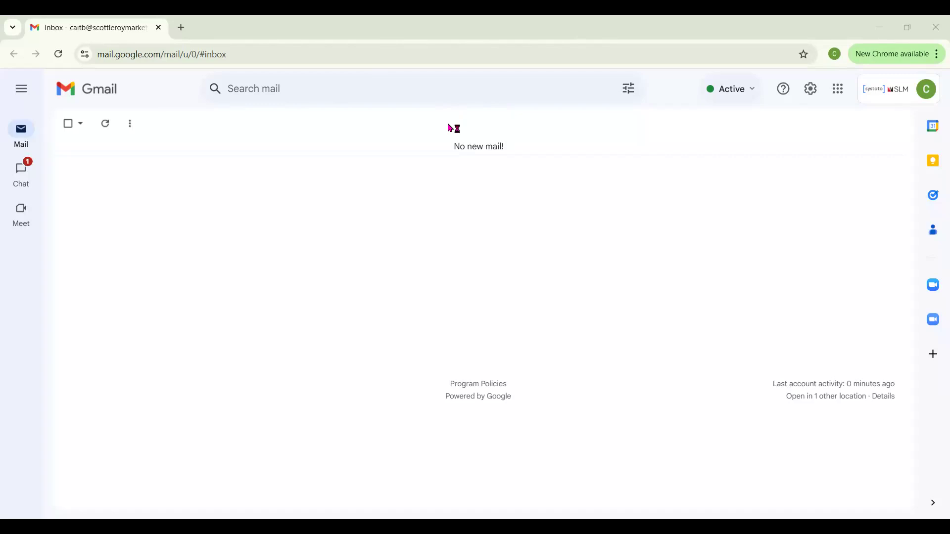
# Step: Delete the old 10/31 signature from Gmail's full settings
pyautogui.click(816, 97)
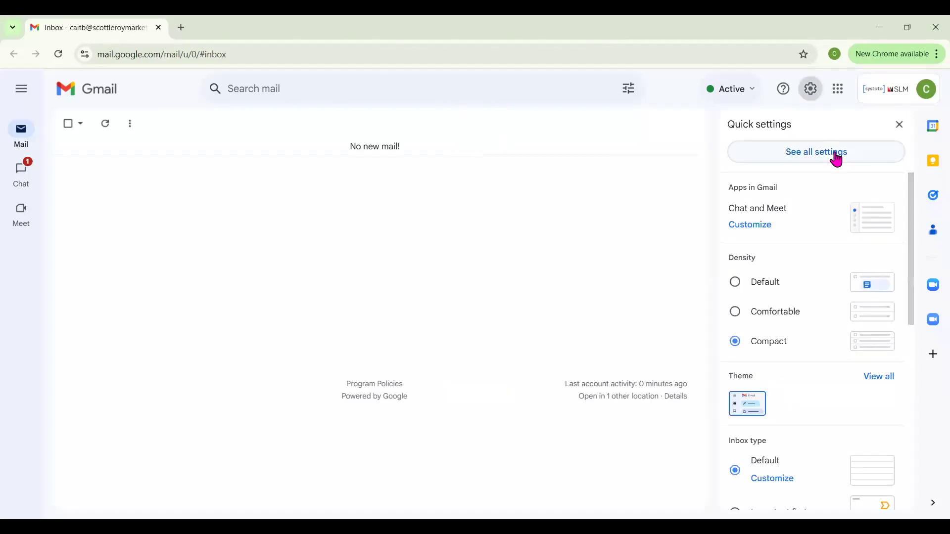
pyautogui.click(835, 157)
pyautogui.scroll(-15, 194, 239)
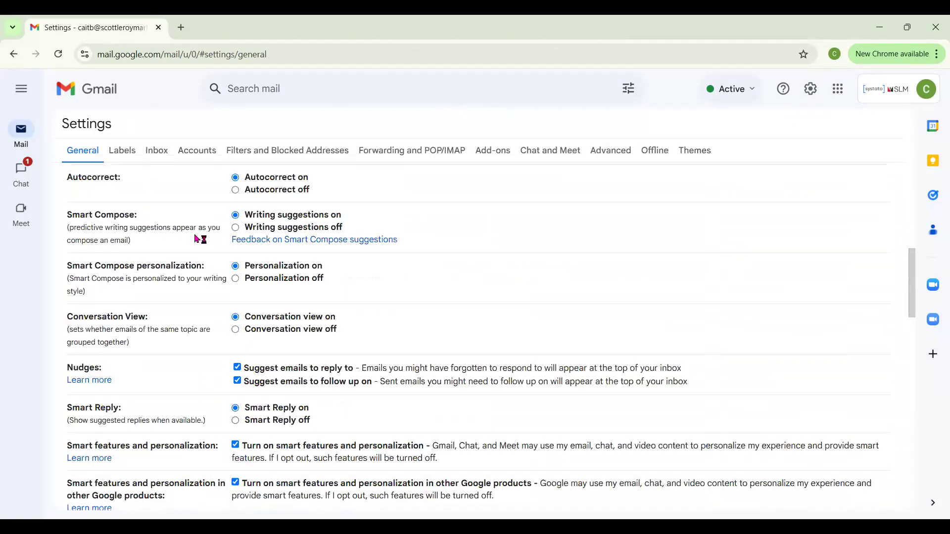
pyautogui.scroll(-2, 196, 237)
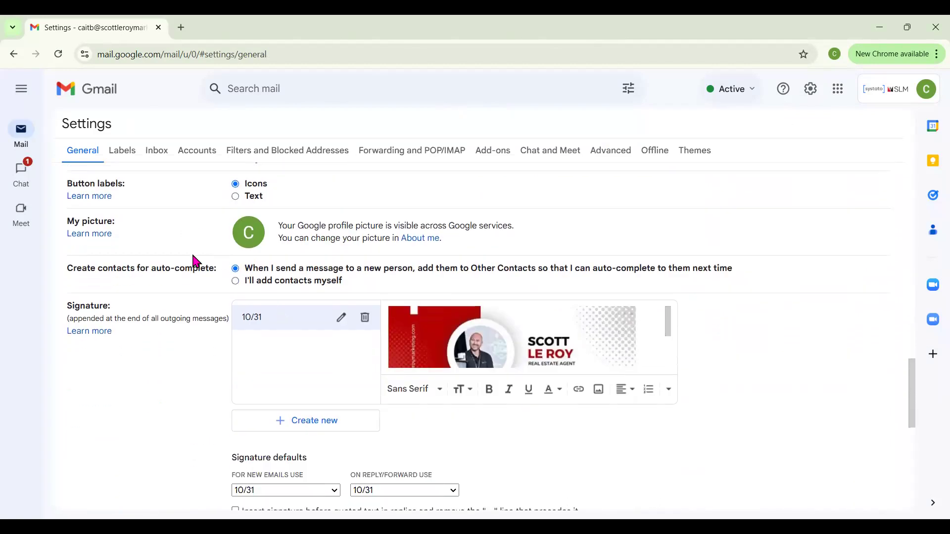
pyautogui.moveTo(94, 308); pyautogui.dragTo(119, 306)
pyautogui.click(466, 429)
pyautogui.click(366, 319)
pyautogui.click(559, 322)
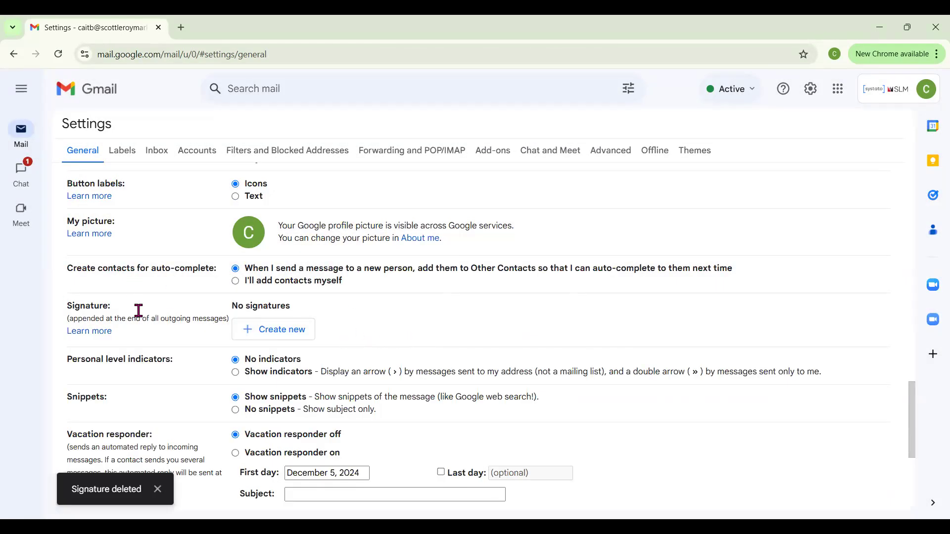
# Step: Create a new signature named 12/5 and start inserting an image into it
pyautogui.click(290, 332)
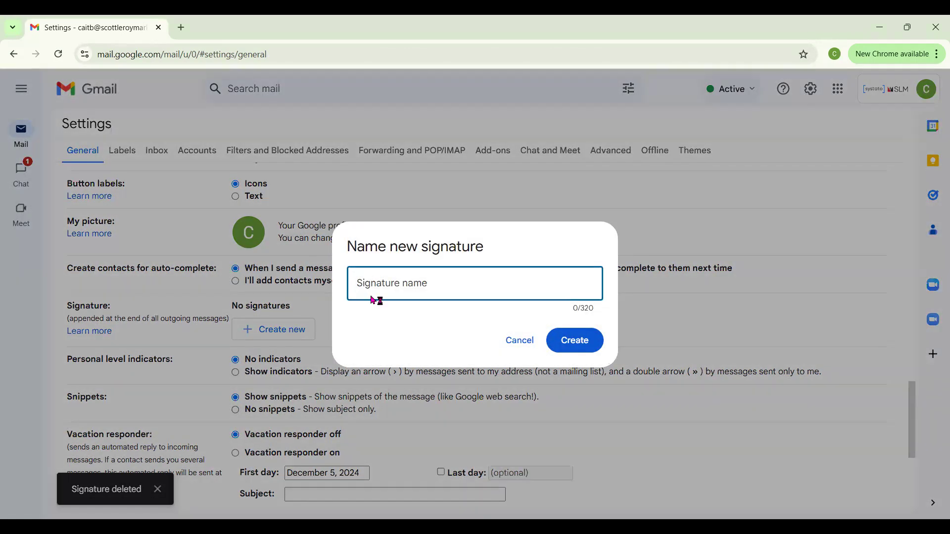
pyautogui.write('12/5')
pyautogui.click(589, 346)
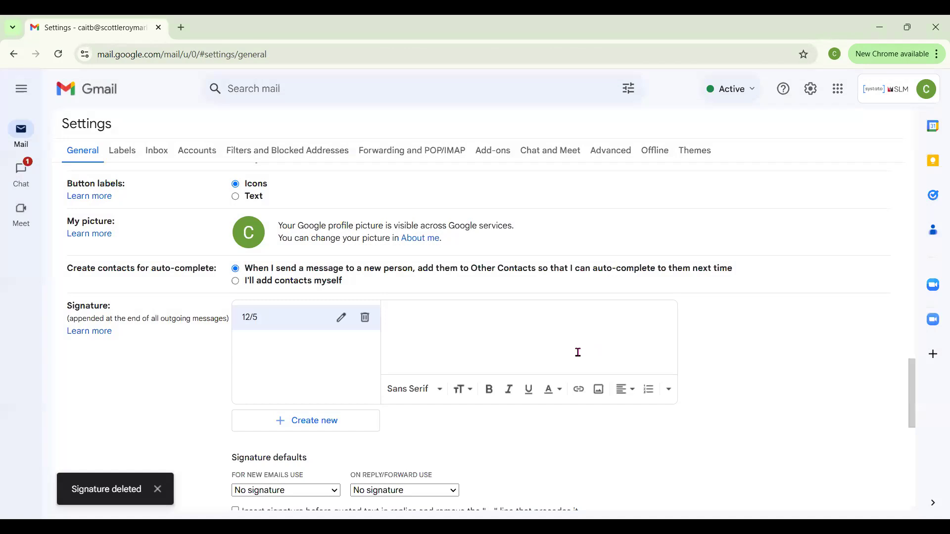
pyautogui.click(601, 391)
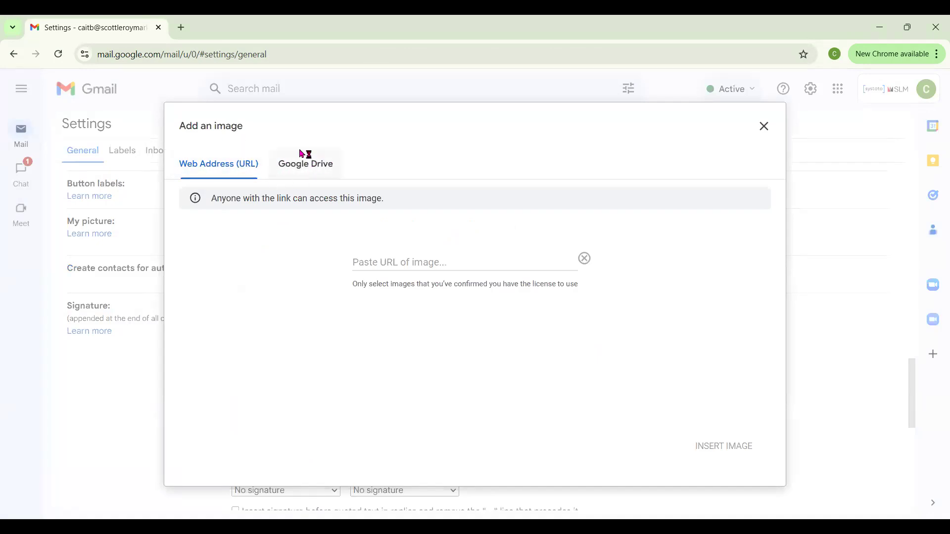
# Step: Upload the 01_KW_Eml_Sig (2) signature file to Imgur as a new post
pyautogui.click(183, 29)
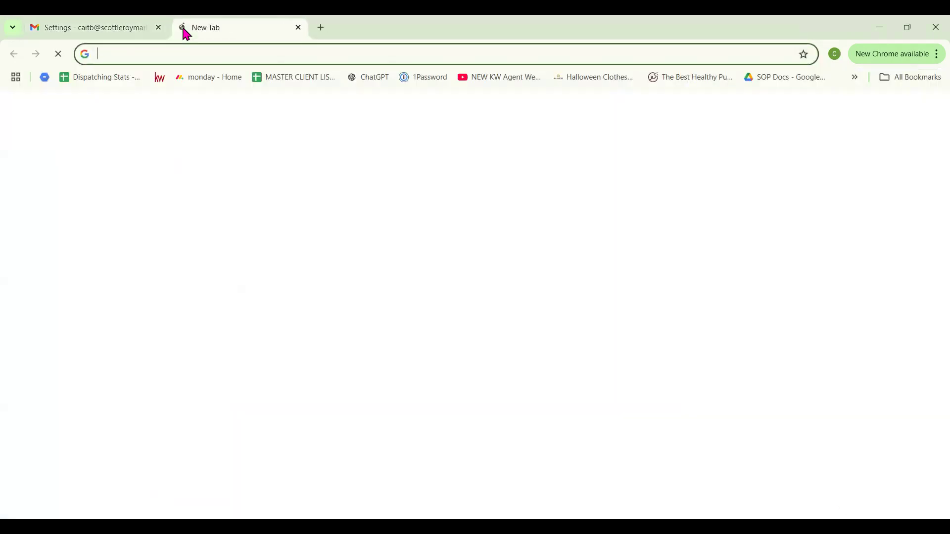
pyautogui.write('imgur')
pyautogui.press('Return')
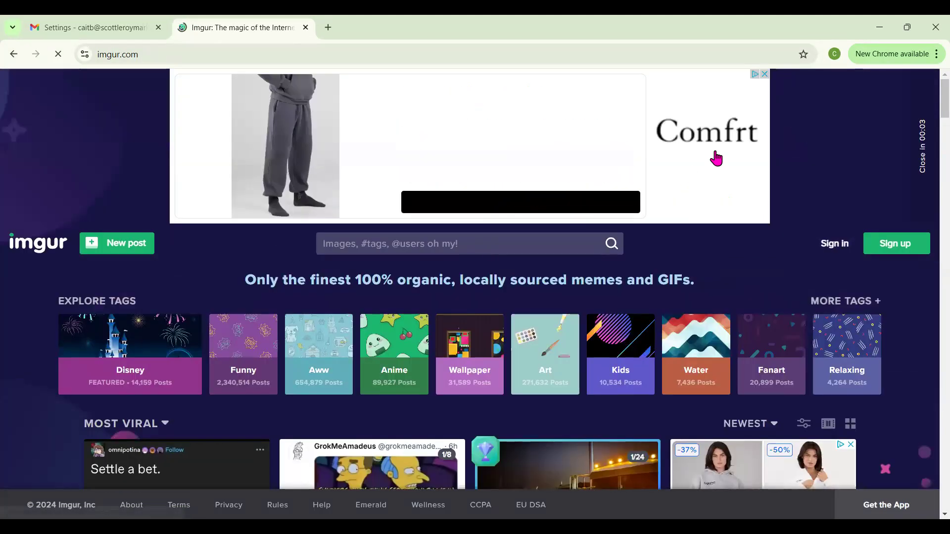
pyautogui.click(763, 74)
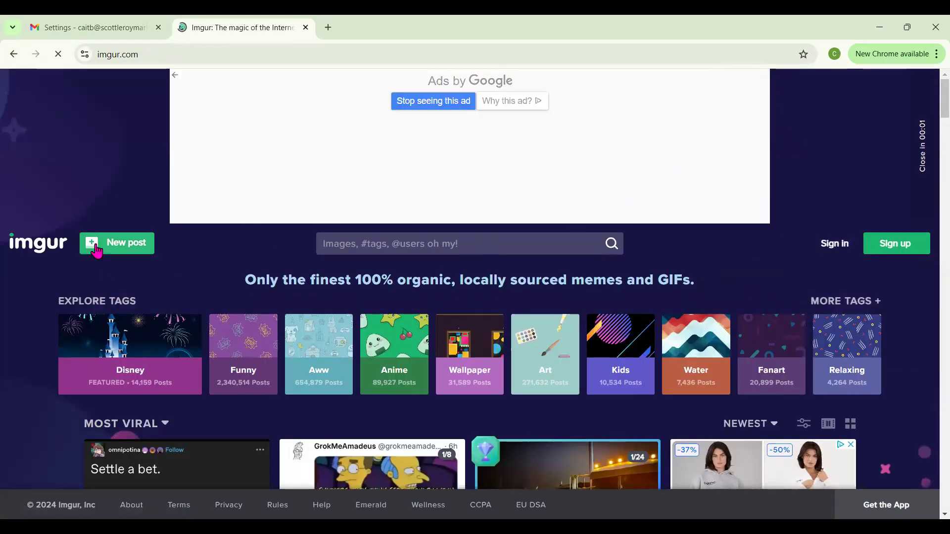
pyautogui.scroll(-2, 159, 205)
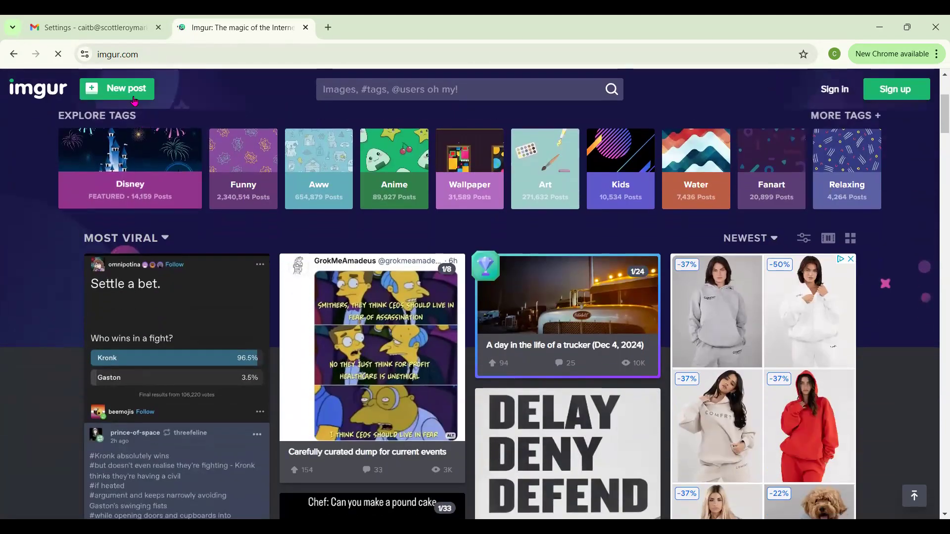
pyautogui.click(128, 93)
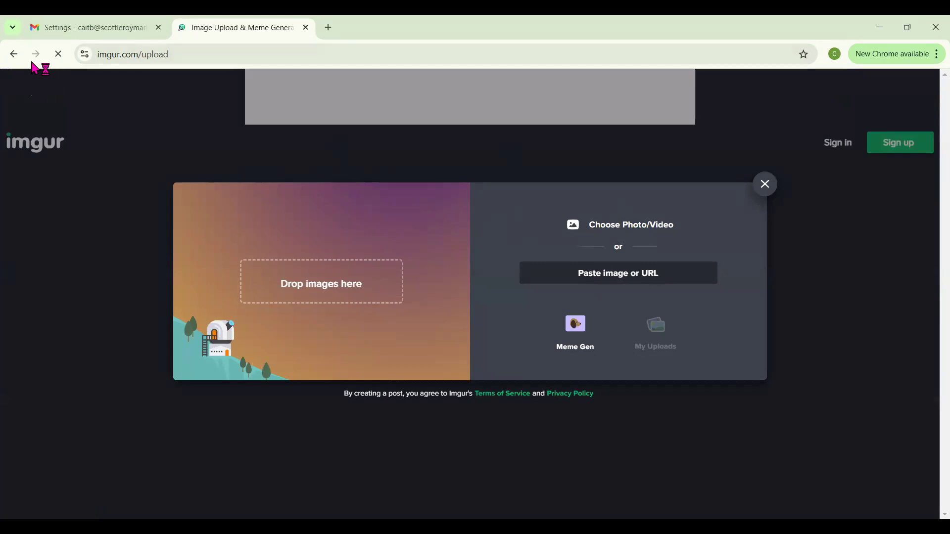
pyautogui.click(13, 54)
pyautogui.click(732, 98)
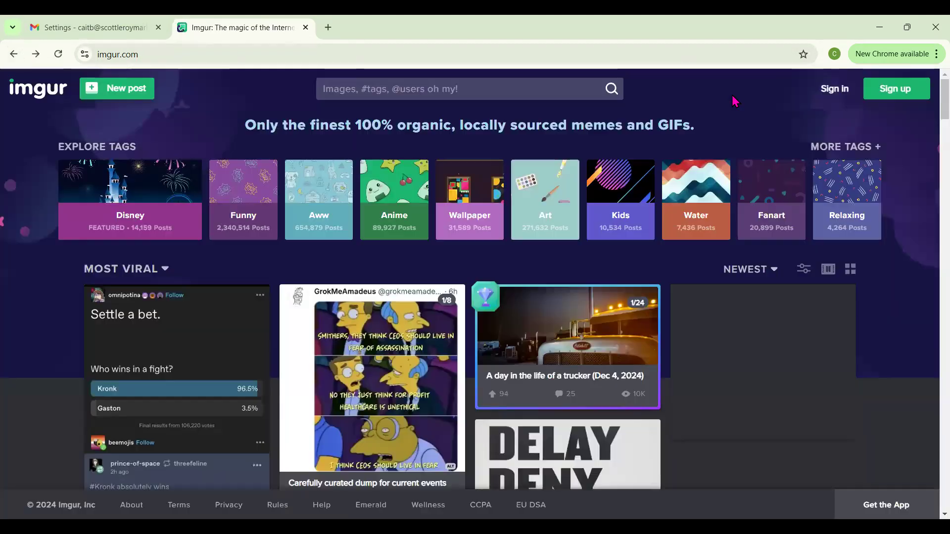
pyautogui.click(111, 94)
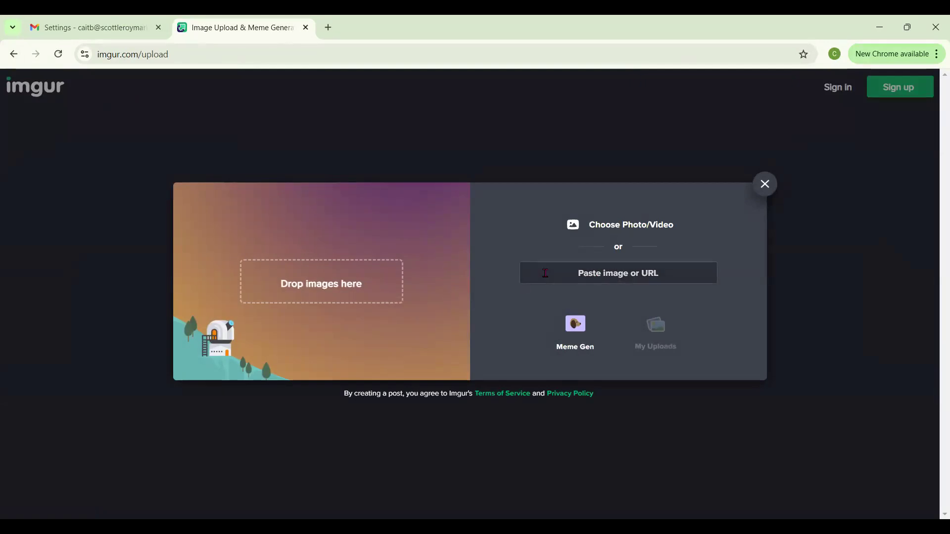
pyautogui.click(624, 219)
pyautogui.click(167, 210)
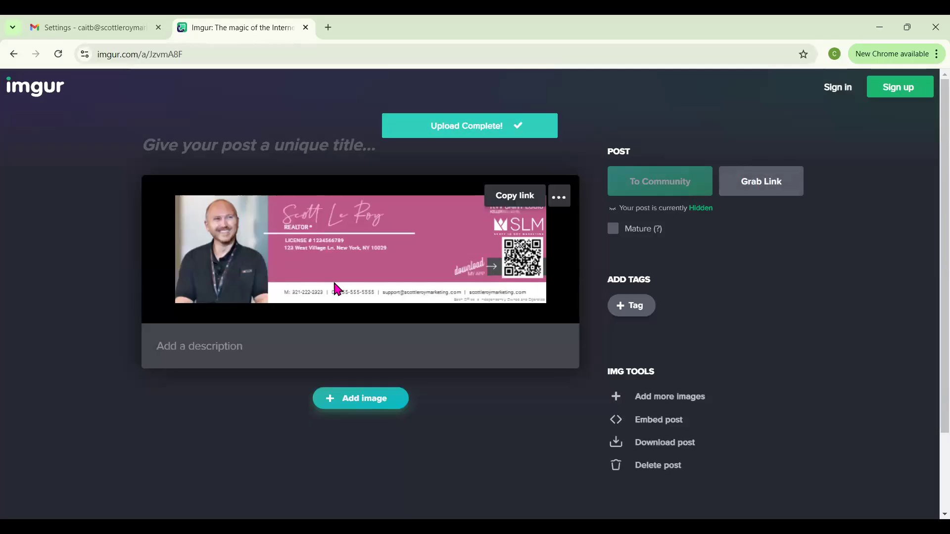
# Step: Copy the uploaded image's address from its own tab and go back to Gmail
pyautogui.rightClick(298, 241)
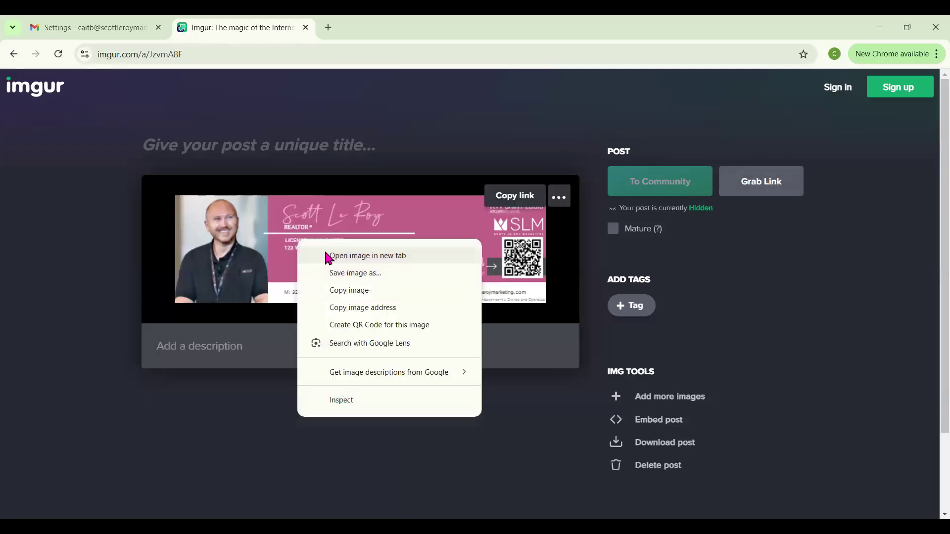
pyautogui.click(368, 255)
pyautogui.click(359, 22)
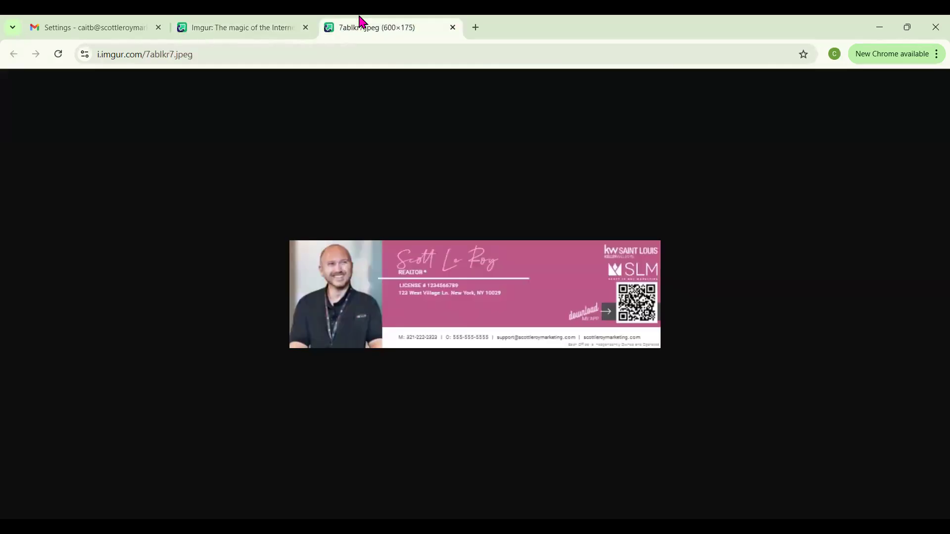
pyautogui.rightClick(484, 291)
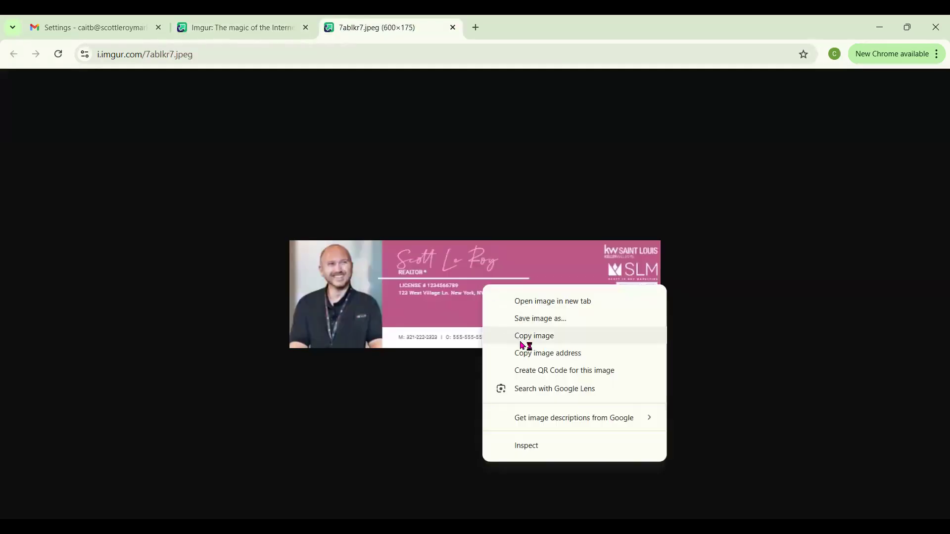
pyautogui.click(532, 354)
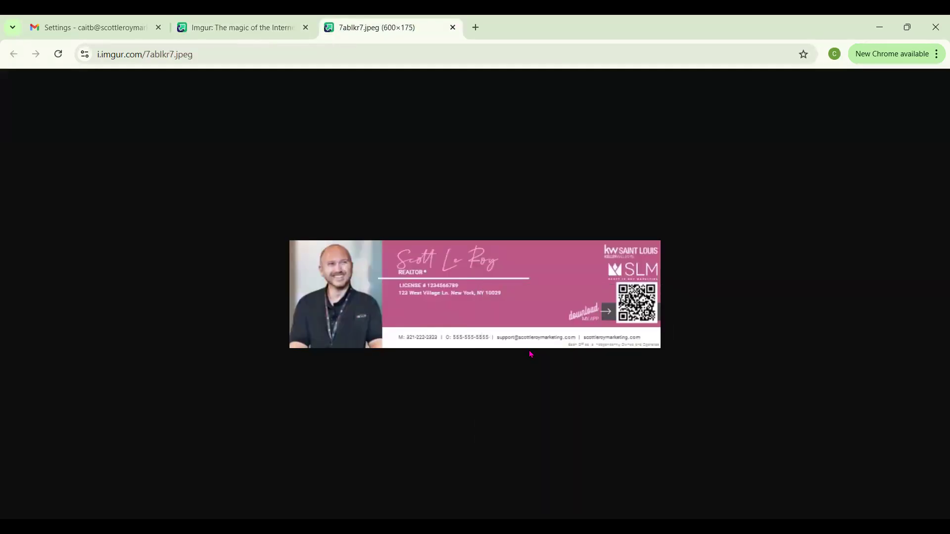
pyautogui.click(101, 25)
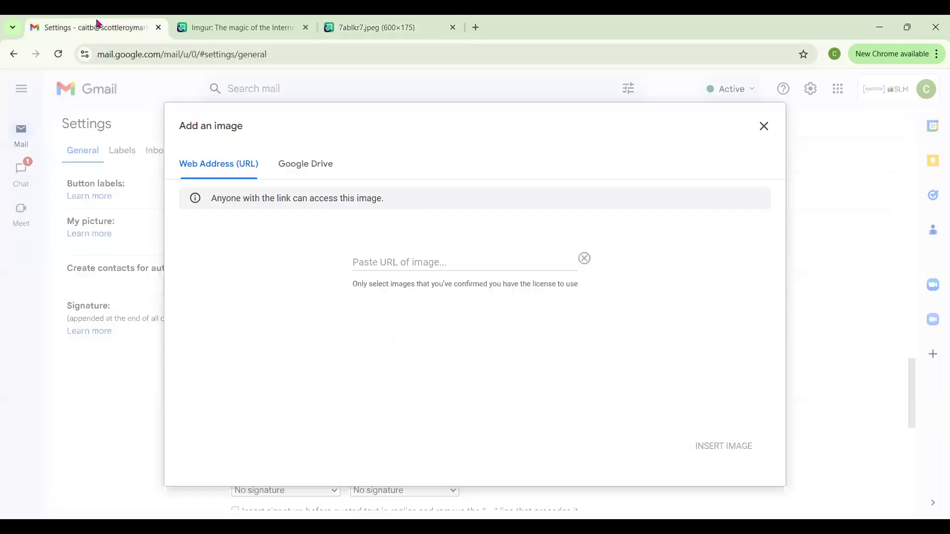
# Step: Paste the Imgur image address and insert the banner into the 12/5 signature
pyautogui.click(394, 261)
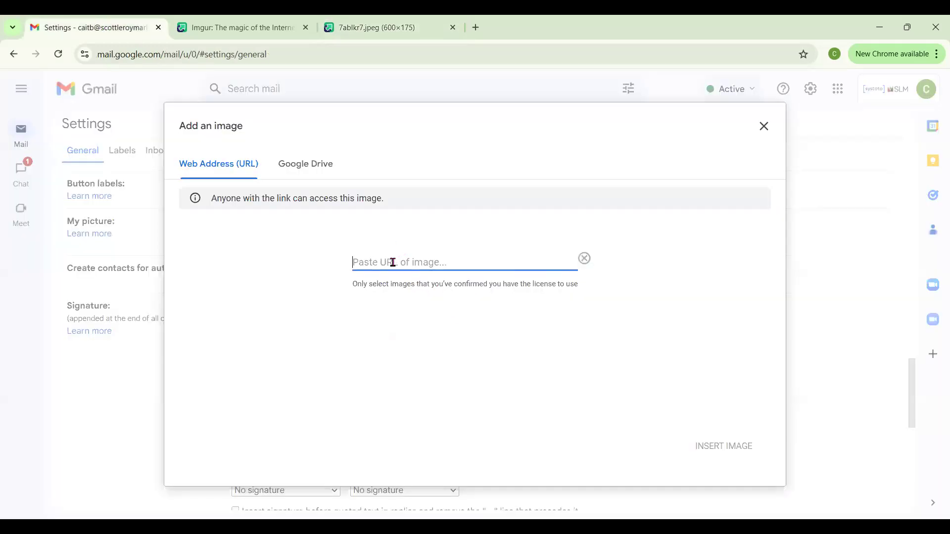
pyautogui.rightClick(395, 263)
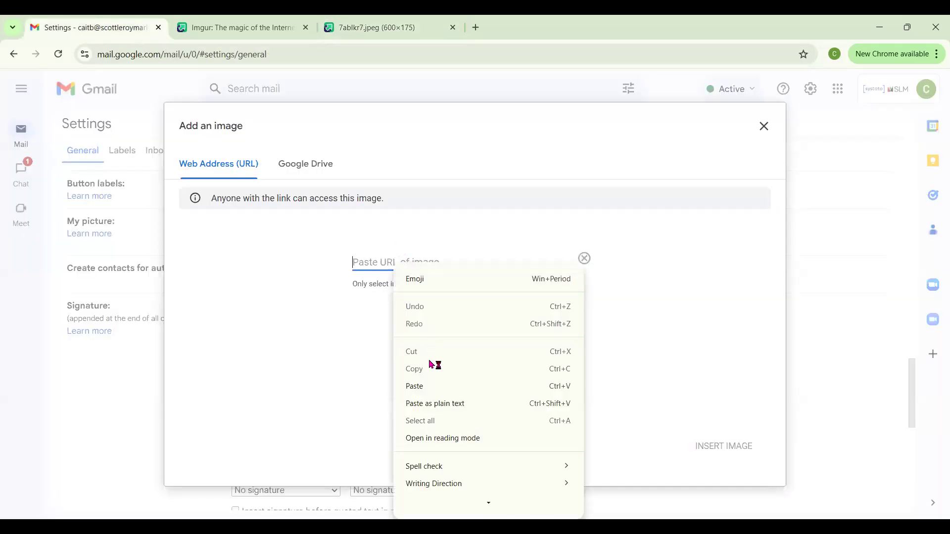
pyautogui.click(436, 388)
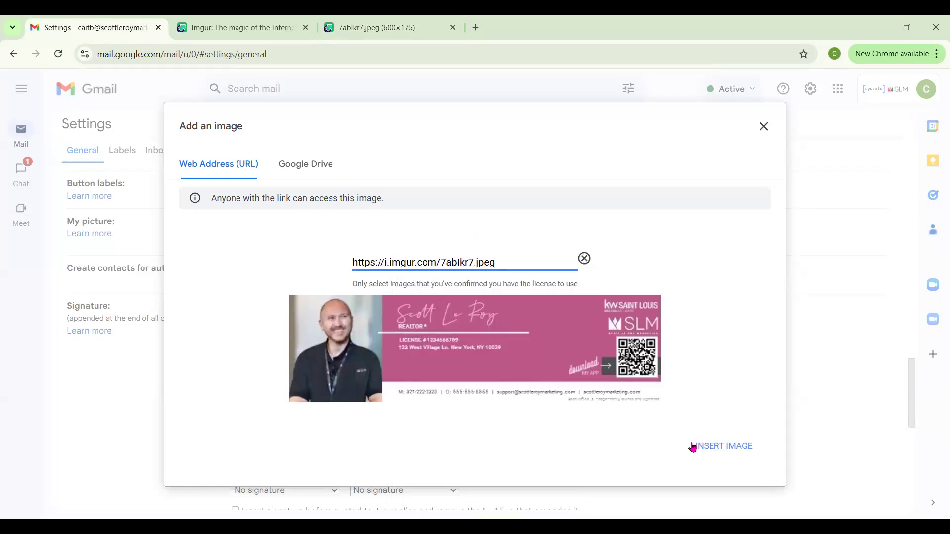
pyautogui.click(732, 451)
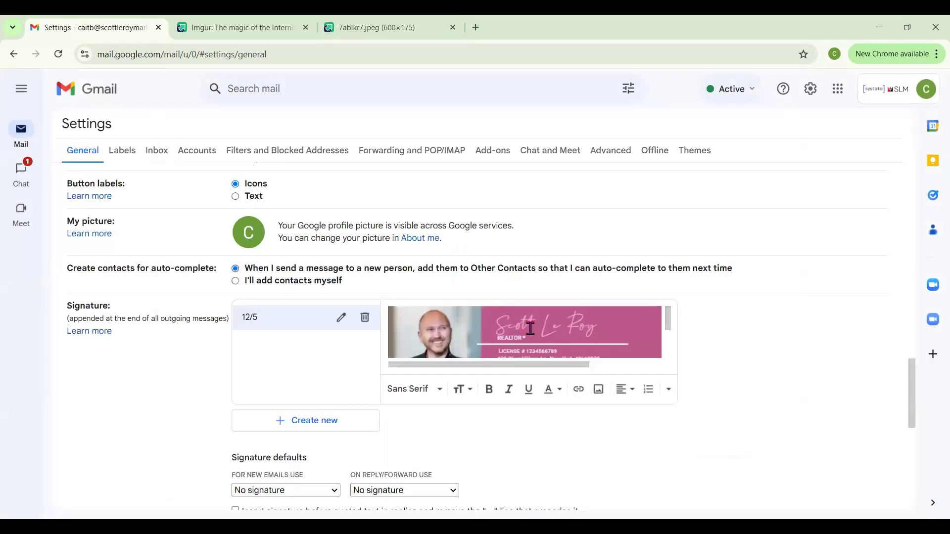
# Step: Set the signature banner image to its original size
pyautogui.click(530, 328)
pyautogui.click(468, 384)
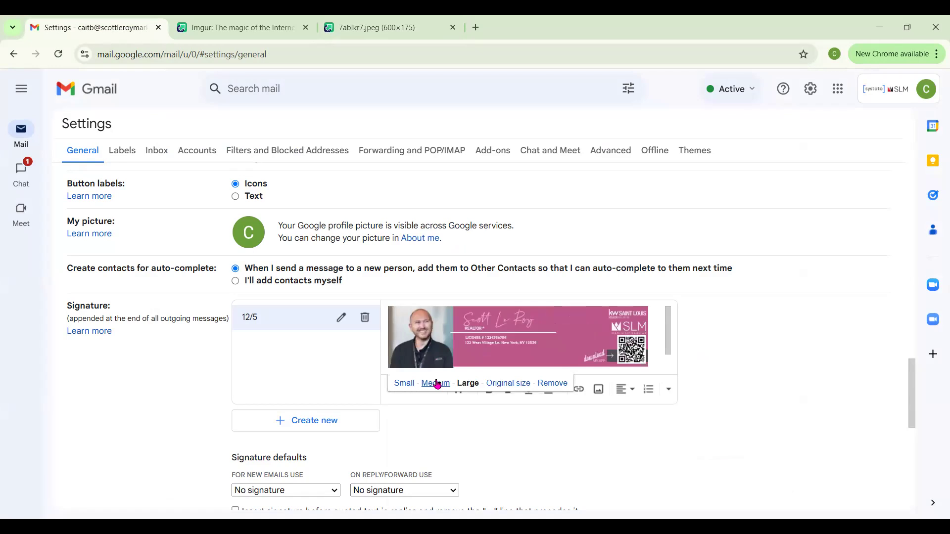
pyautogui.click(435, 384)
pyautogui.click(409, 385)
pyautogui.click(496, 385)
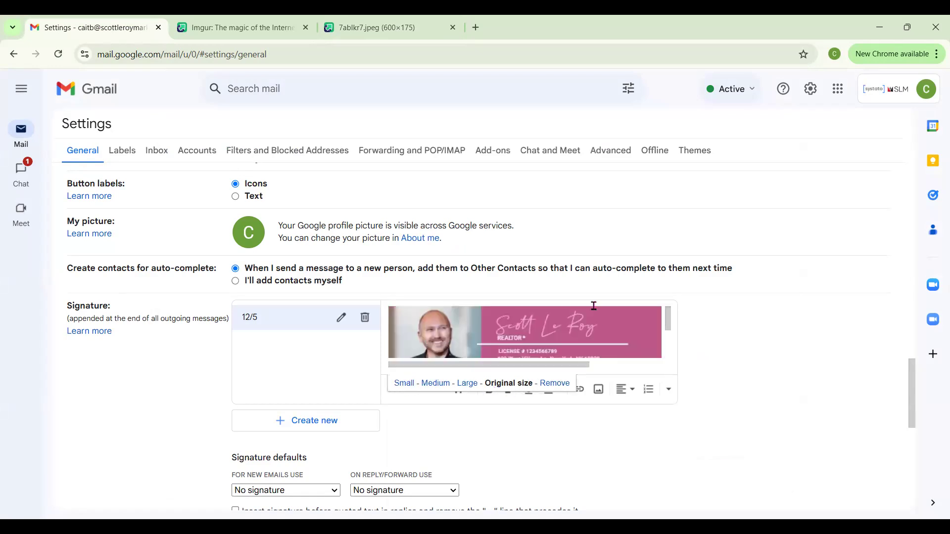
pyautogui.scroll(-2, 557, 346)
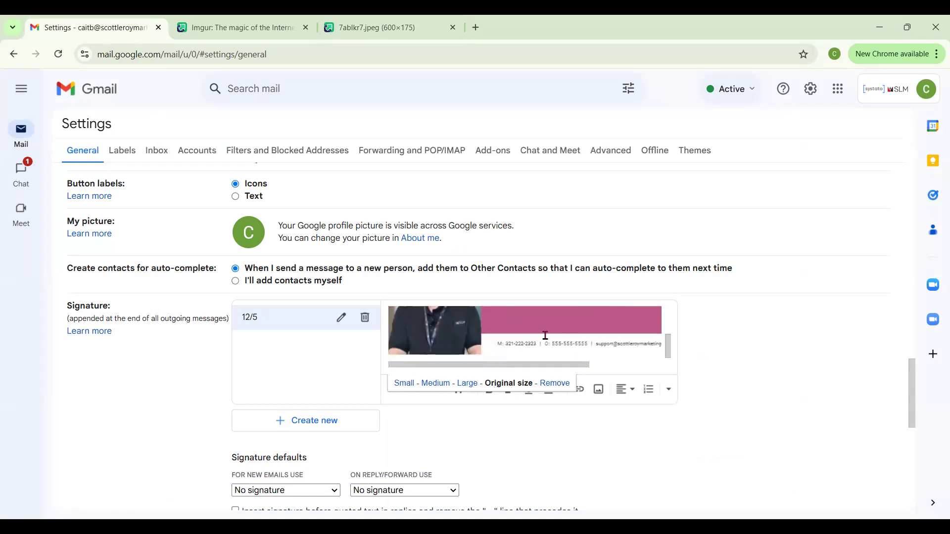
pyautogui.scroll(2, 555, 340)
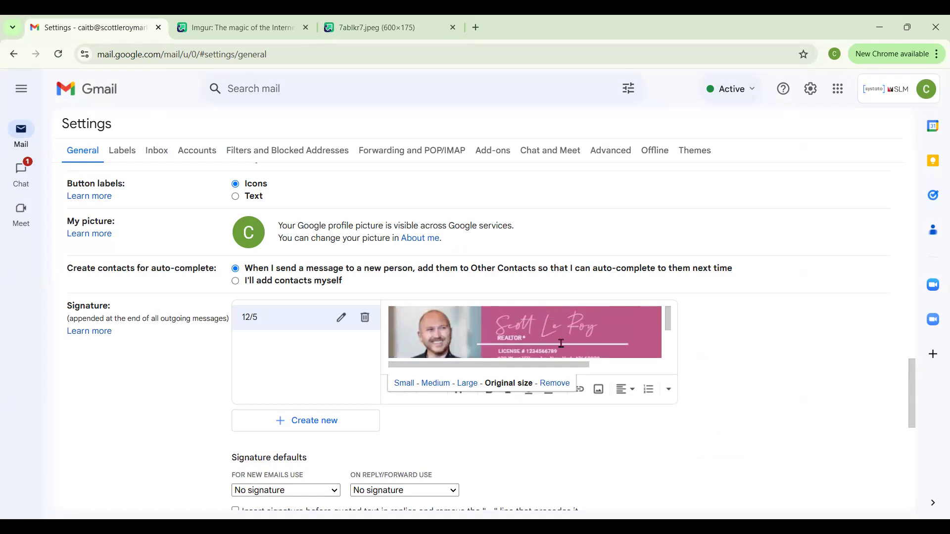
pyautogui.click(559, 422)
pyautogui.scroll(-2, 568, 421)
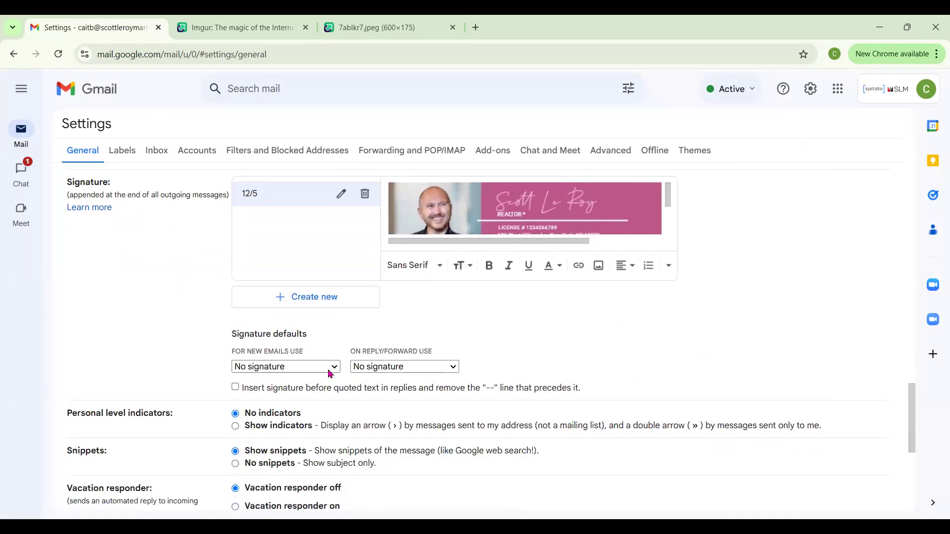
# Step: Make 12/5 the default signature for new emails
pyautogui.moveTo(234, 332); pyautogui.dragTo(294, 331)
pyautogui.click(310, 327)
pyautogui.click(319, 369)
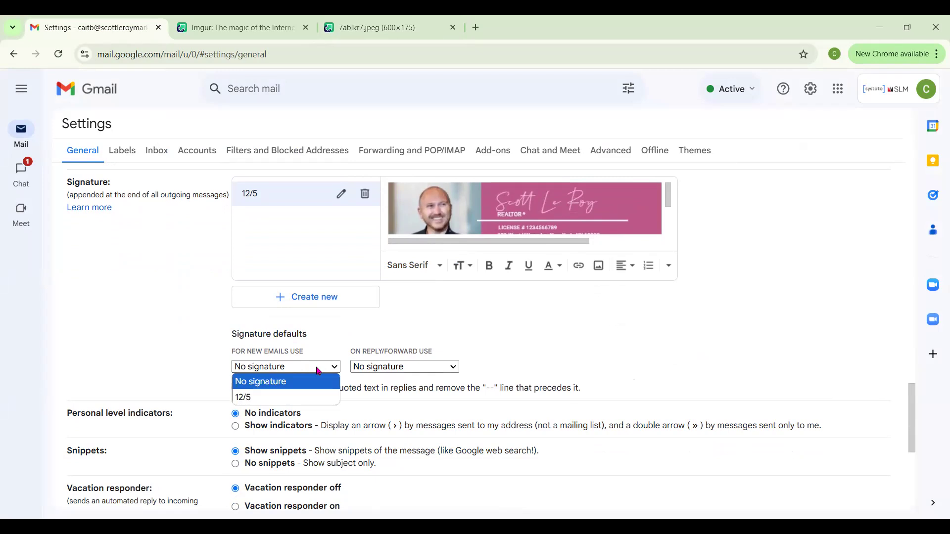
pyautogui.click(299, 398)
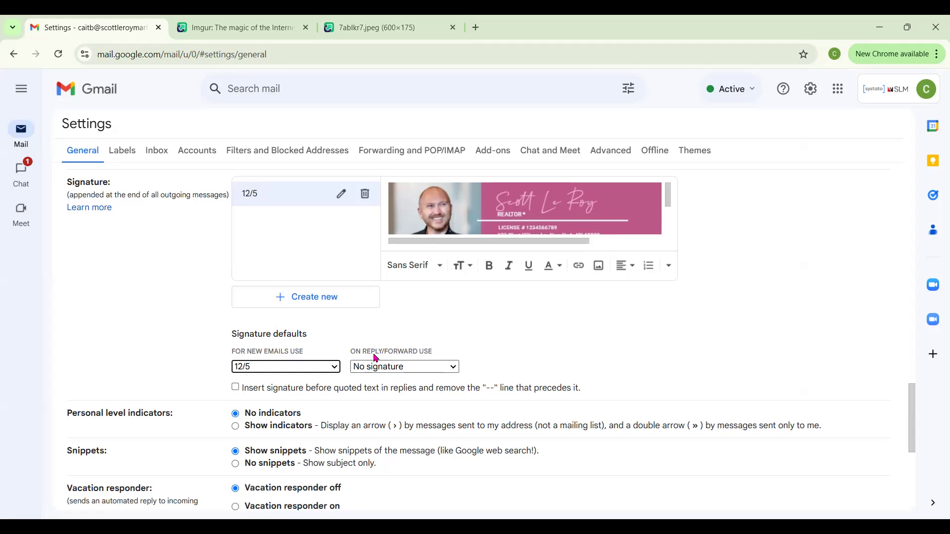
# Step: Use 12/5 for replies and forwards, save the settings, and start a new message
pyautogui.click(409, 366)
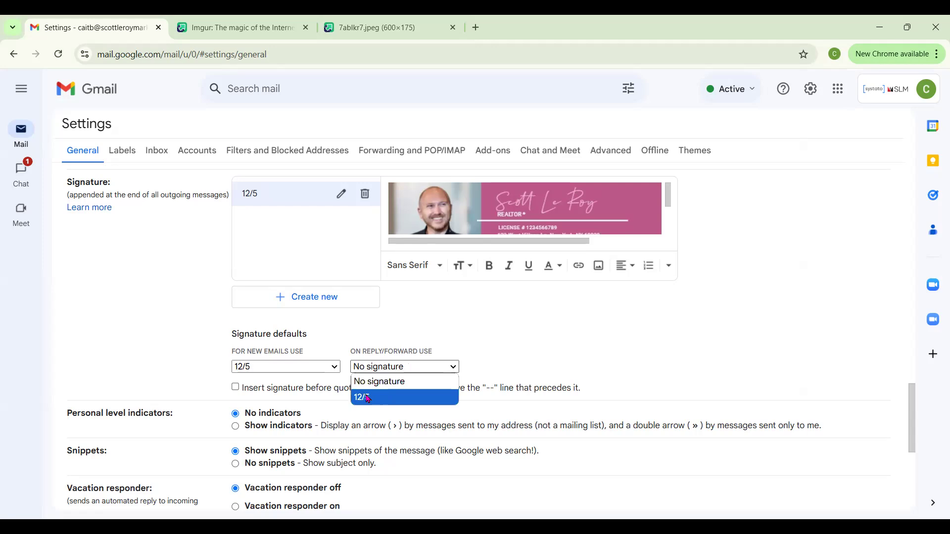
pyautogui.click(368, 399)
pyautogui.scroll(-6, 458, 330)
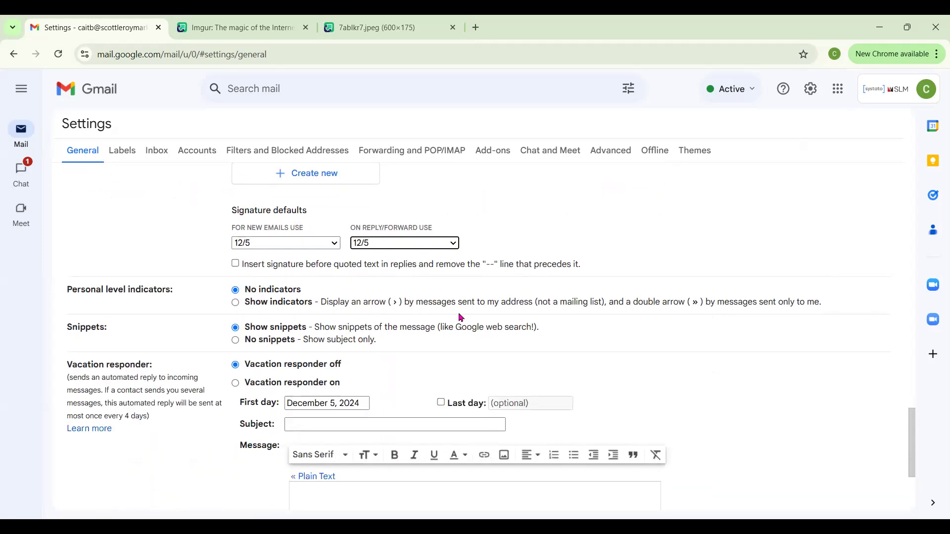
pyautogui.click(457, 446)
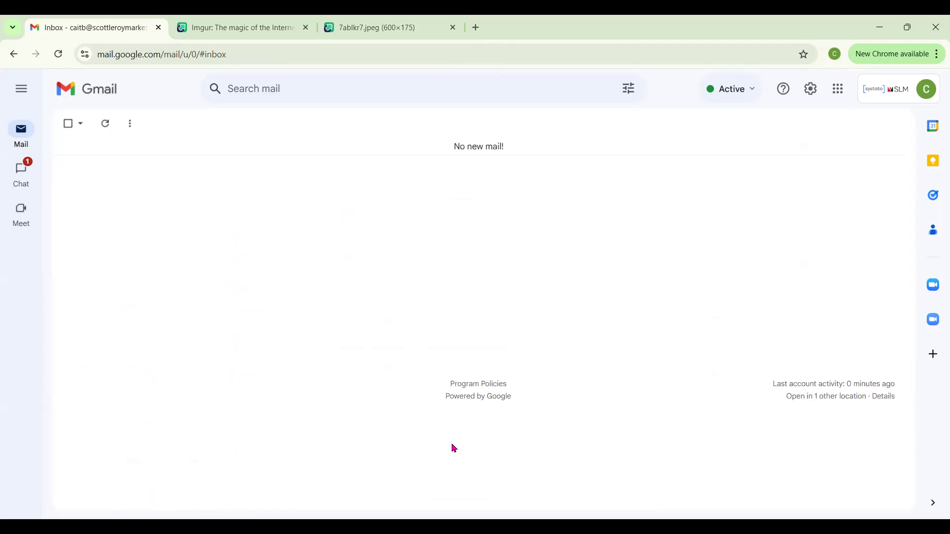
pyautogui.click(21, 90)
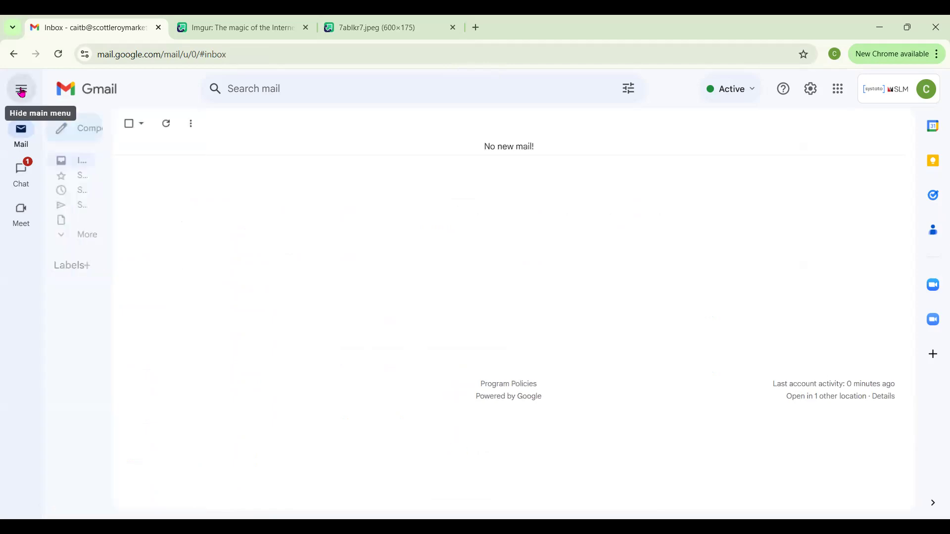
pyautogui.click(116, 129)
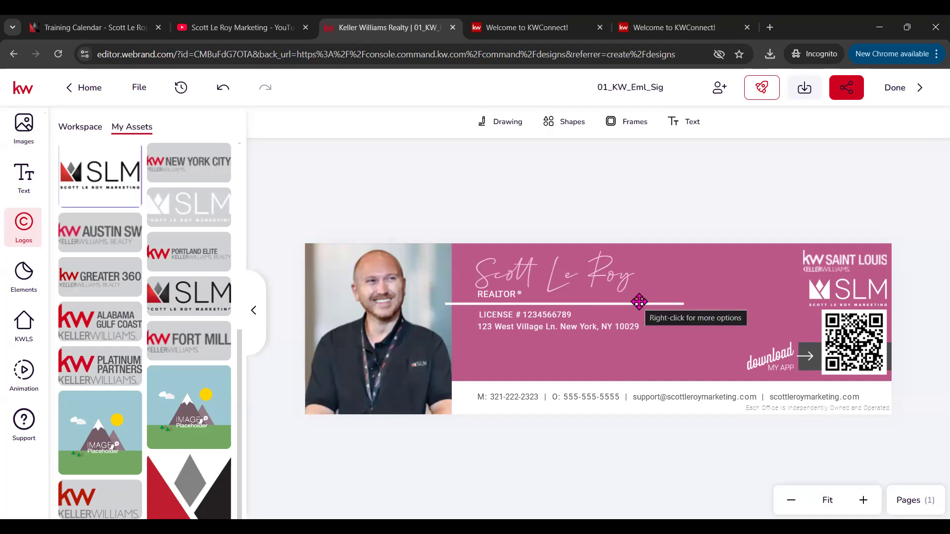
# Step: Close the 01_KW_Eml_Sig design editor and return to the Designs library
pyautogui.click(896, 88)
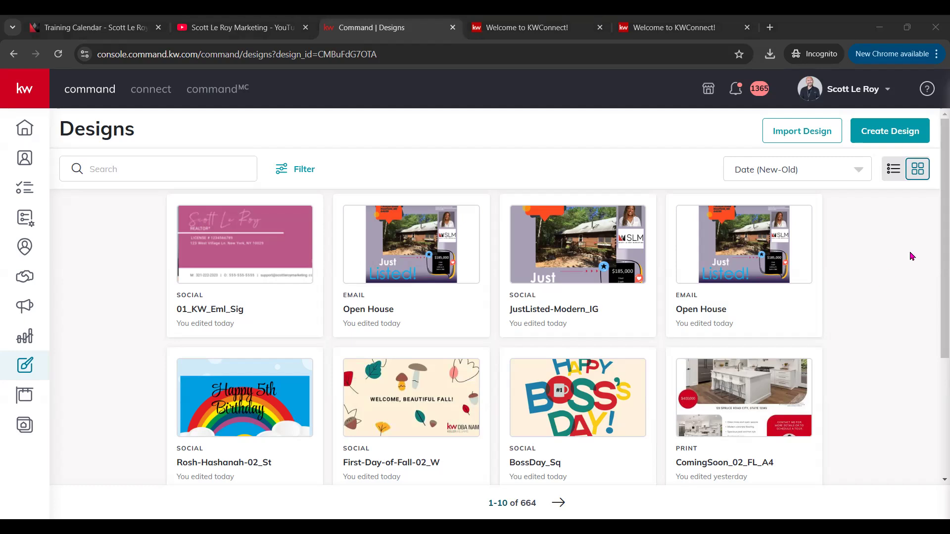
# Step: Start a new design with Social as the design type
pyautogui.click(865, 134)
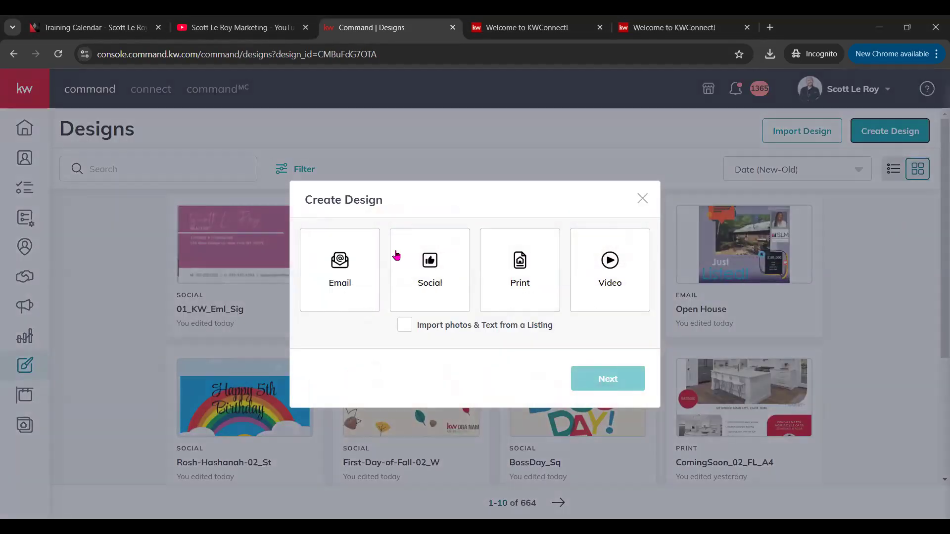
pyautogui.click(444, 278)
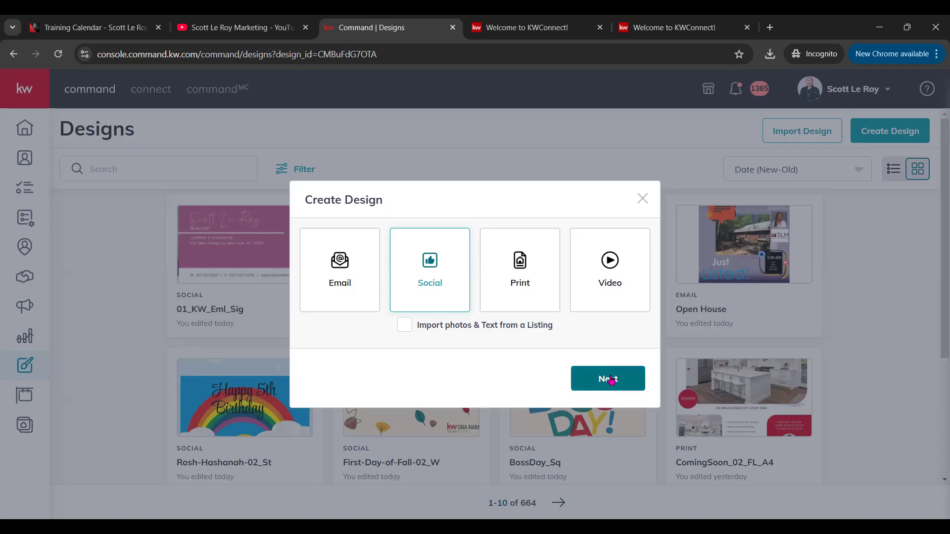
pyautogui.click(607, 390)
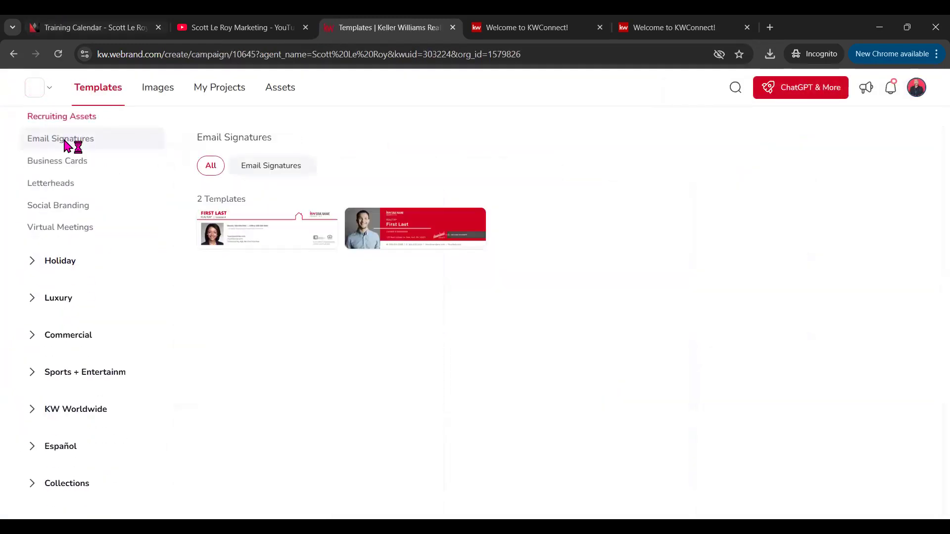
# Step: Browse the Holiday collection's December templates, then collapse Holiday
pyautogui.scroll(5, 30, 271)
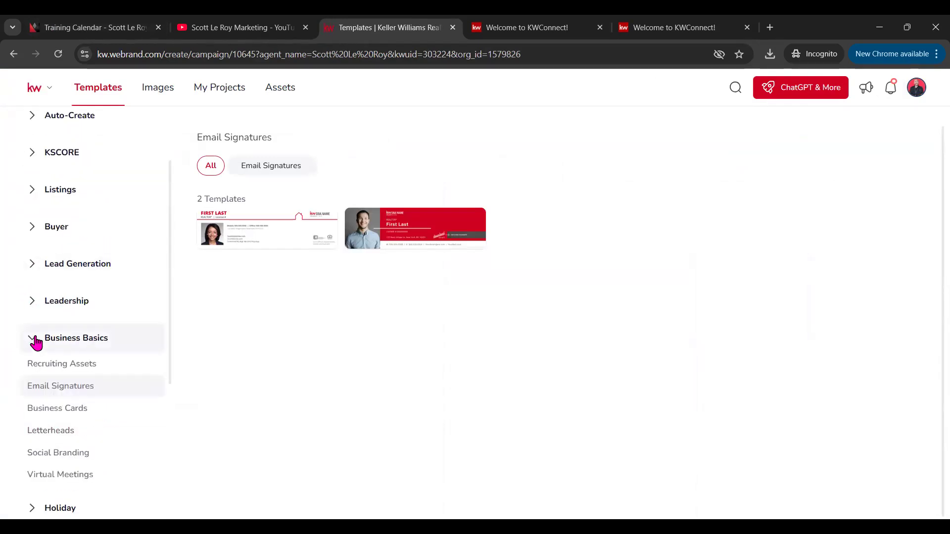
pyautogui.click(35, 342)
pyautogui.scroll(-1, 117, 317)
pyautogui.scroll(1, 124, 308)
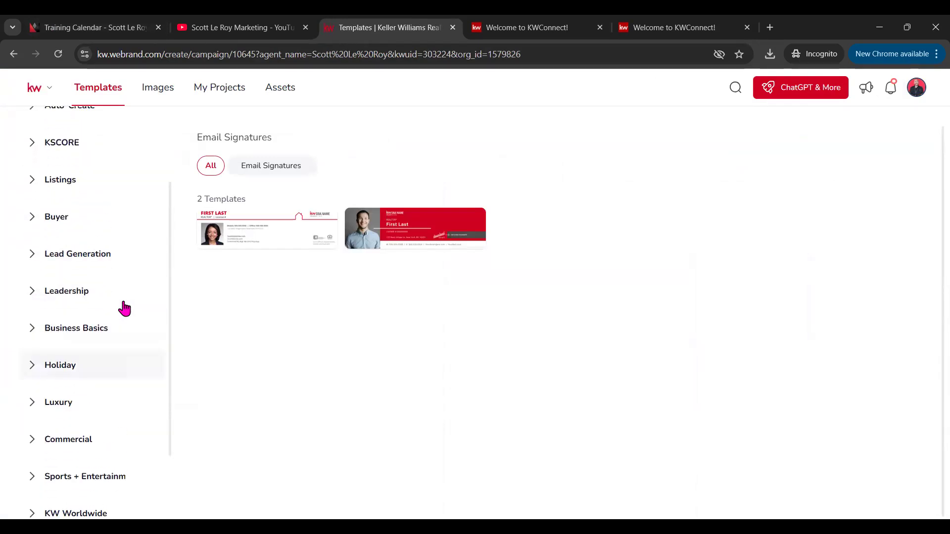
pyautogui.scroll(2, 124, 309)
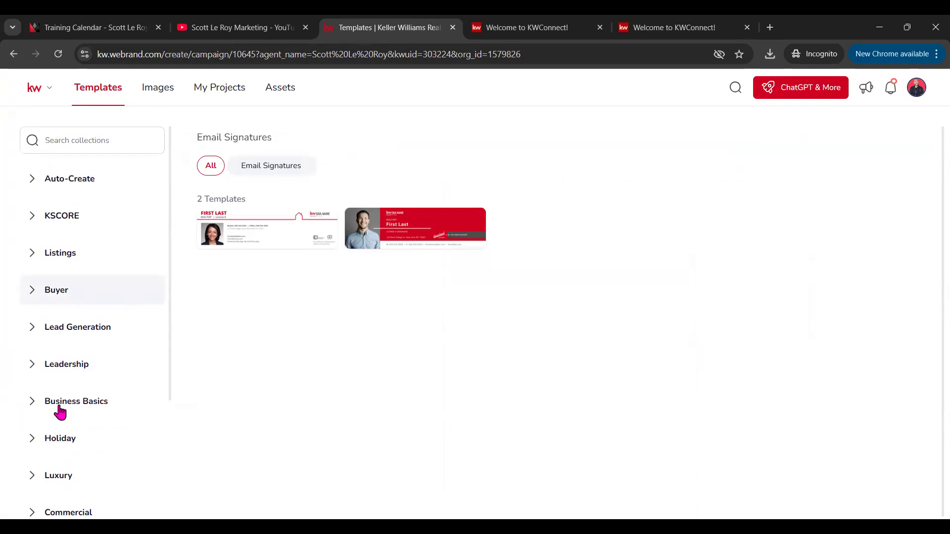
pyautogui.click(49, 439)
pyautogui.scroll(-3, 74, 435)
pyautogui.scroll(-1, 74, 420)
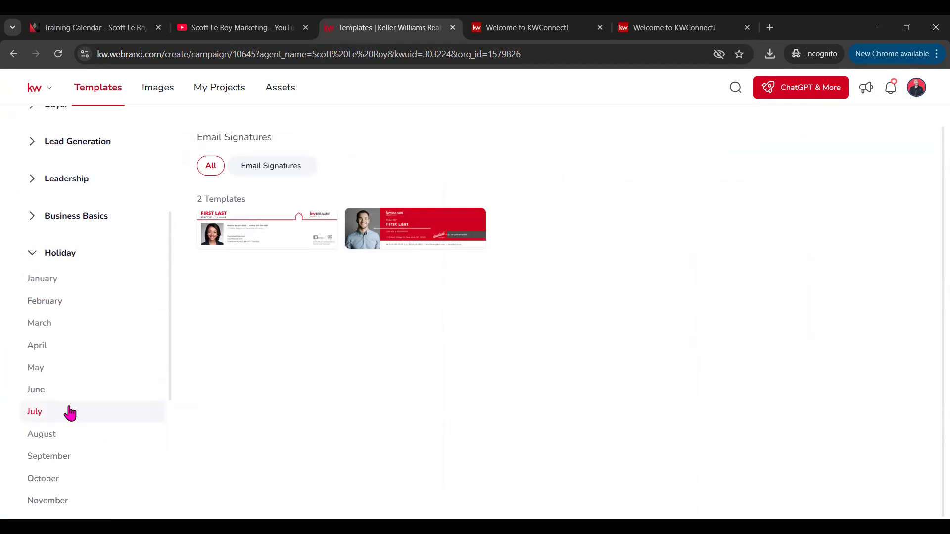
pyautogui.scroll(-1, 57, 460)
pyautogui.click(54, 462)
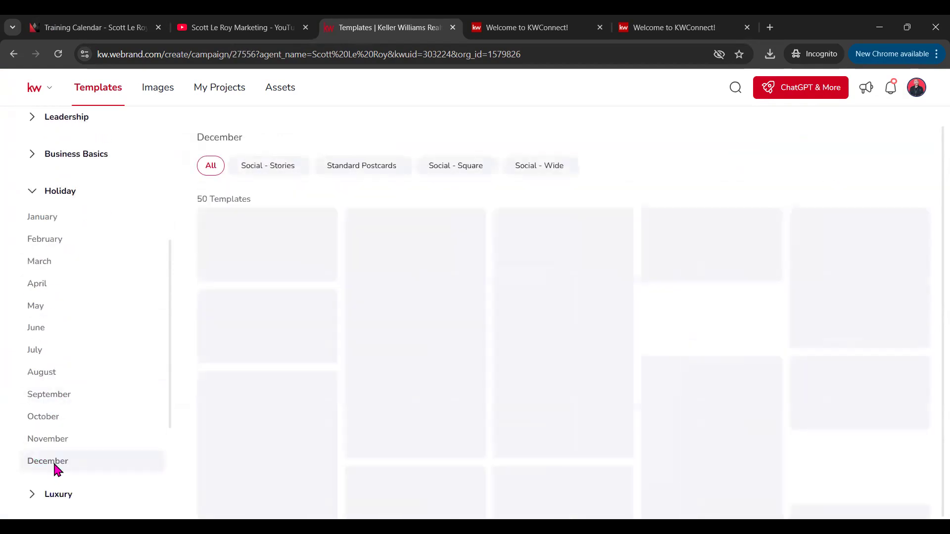
pyautogui.scroll(-1, 440, 356)
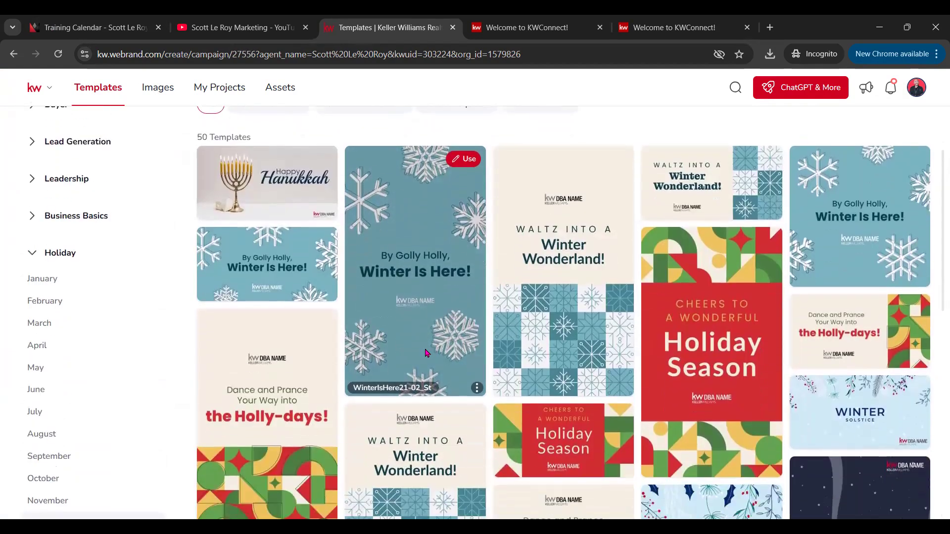
pyautogui.scroll(-6, 547, 314)
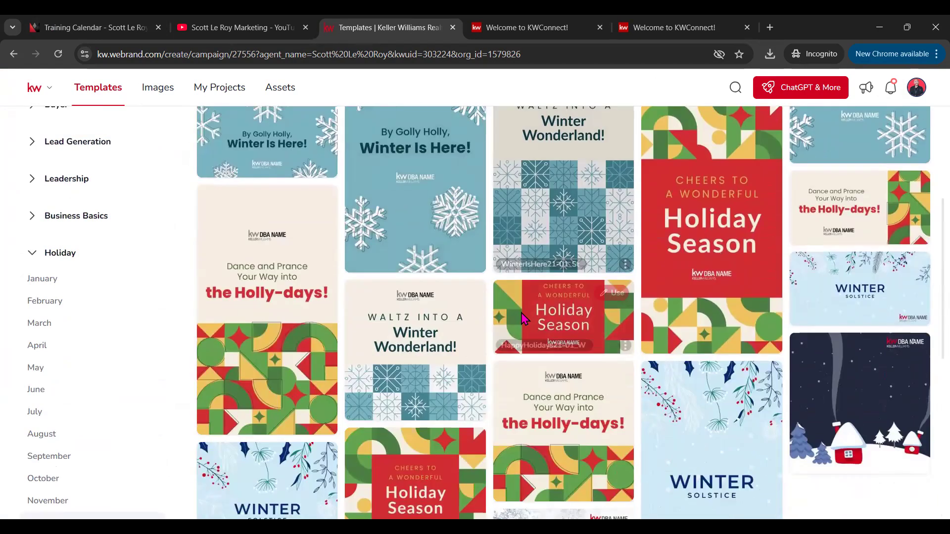
pyautogui.scroll(-5, 557, 376)
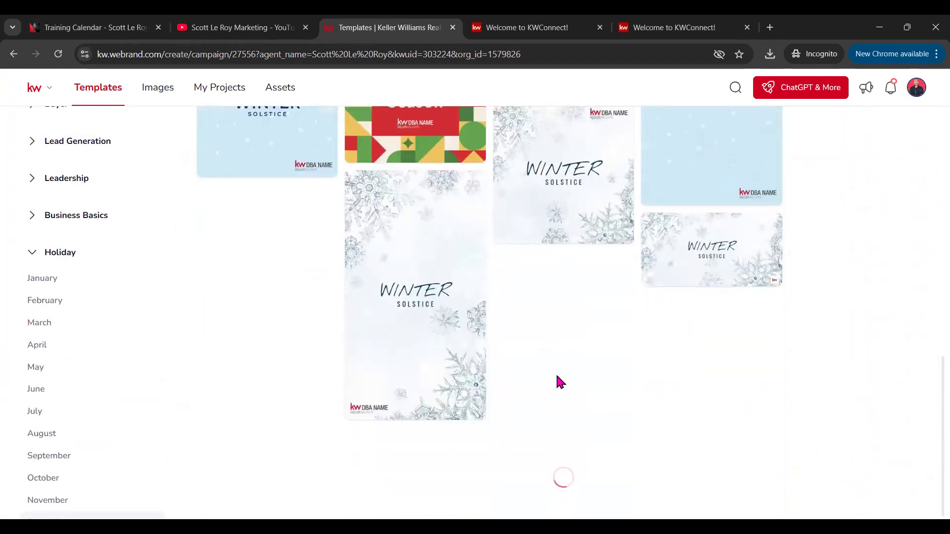
pyautogui.scroll(-6, 592, 201)
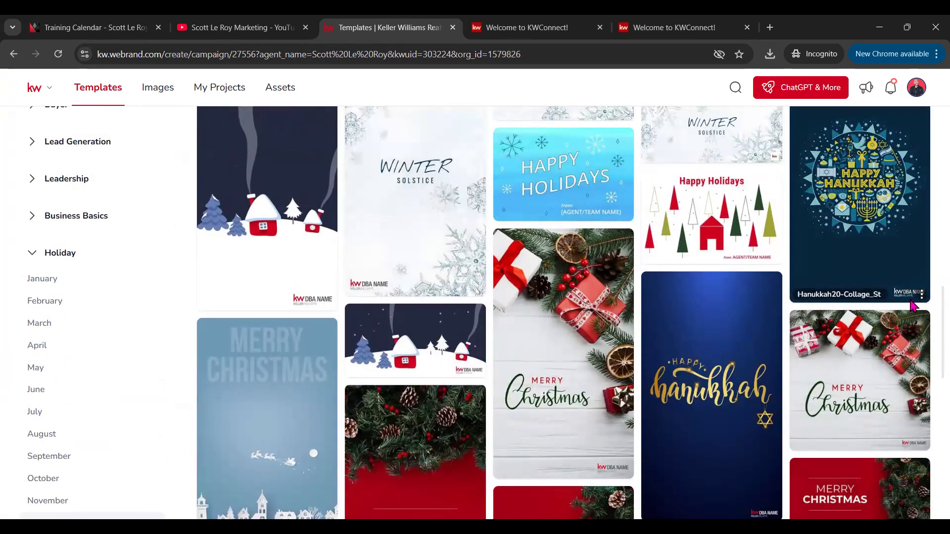
pyautogui.scroll(5, 592, 302)
pyautogui.scroll(2, 593, 301)
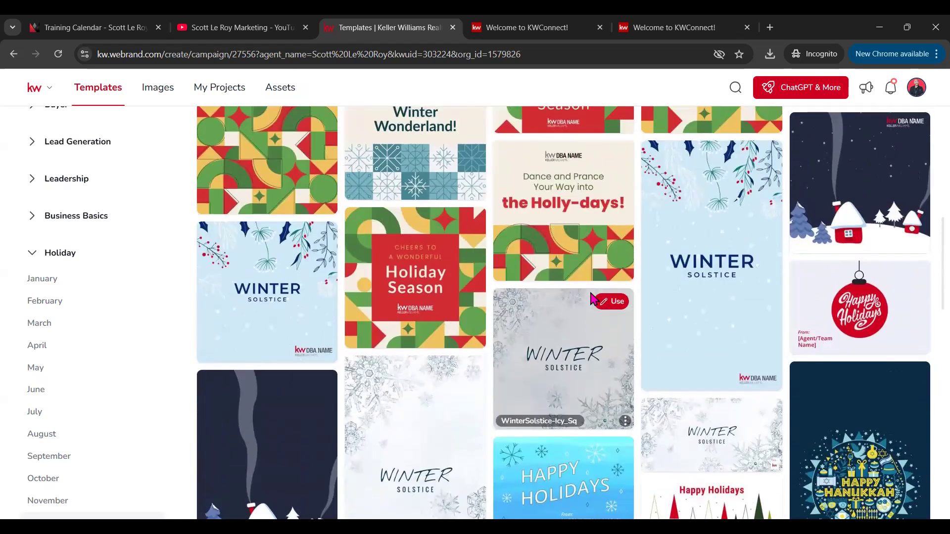
pyautogui.scroll(5, 592, 301)
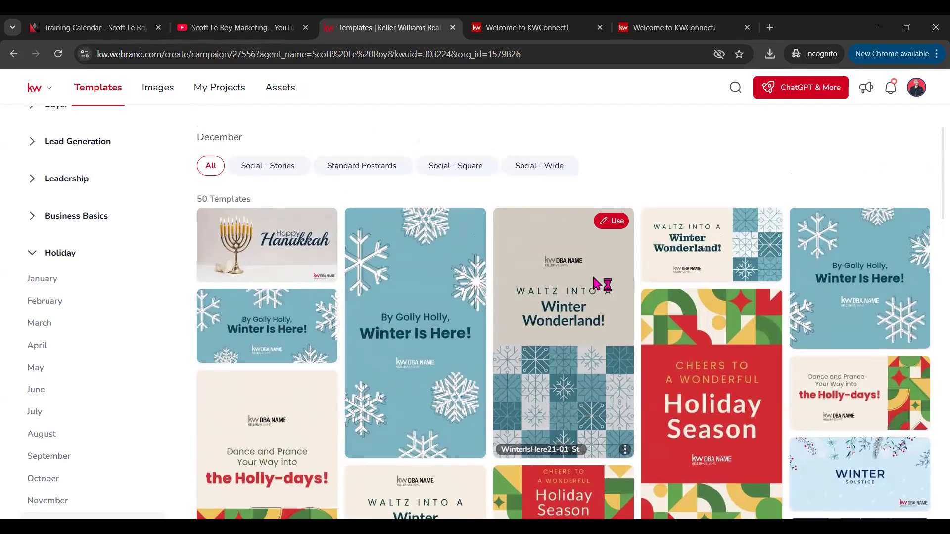
pyautogui.scroll(-12, 579, 284)
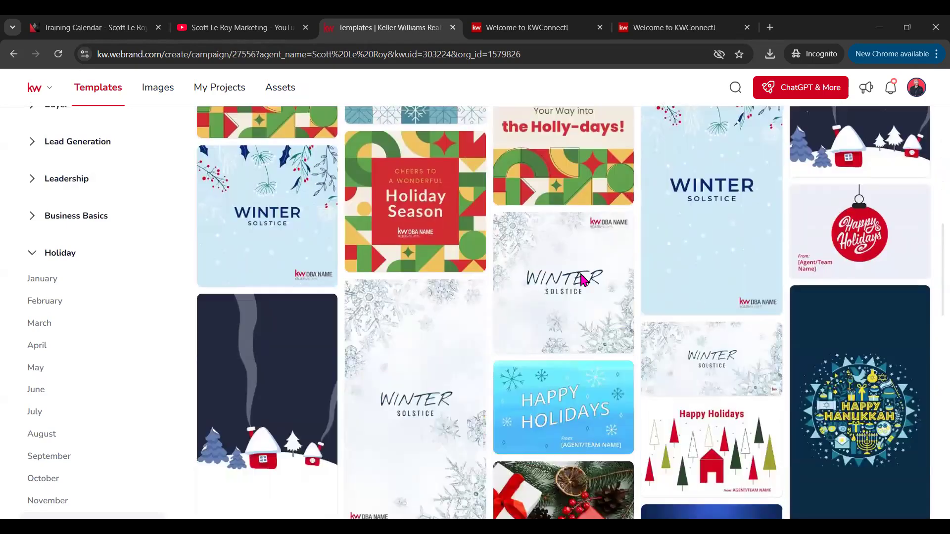
pyautogui.scroll(-6, 582, 280)
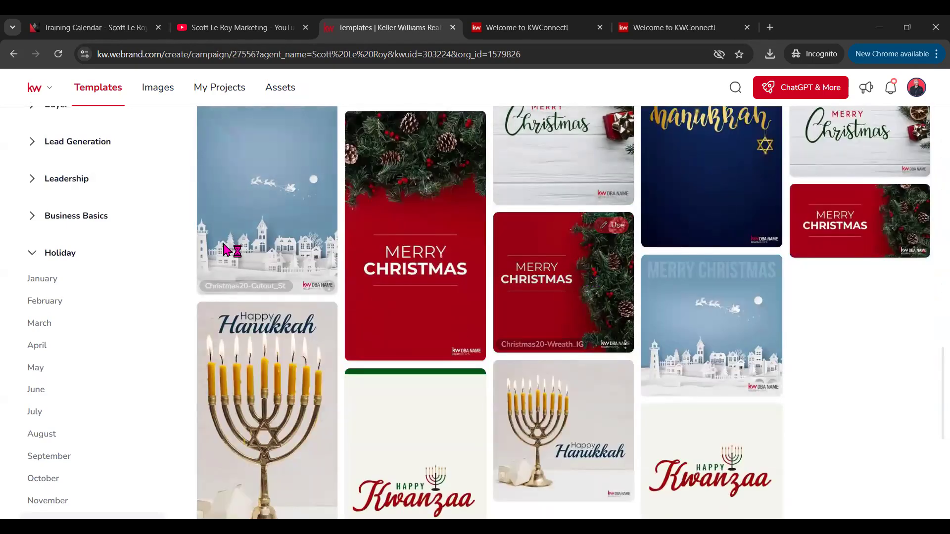
pyautogui.click(32, 252)
pyautogui.scroll(4, 58, 271)
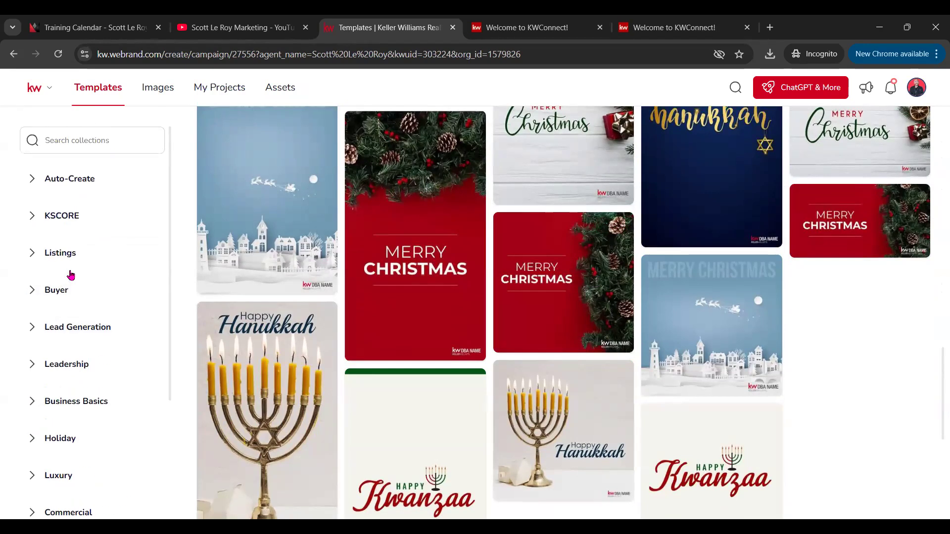
# Step: Show the Open House templates from the Listings collection
pyautogui.click(30, 257)
pyautogui.scroll(-3, 74, 296)
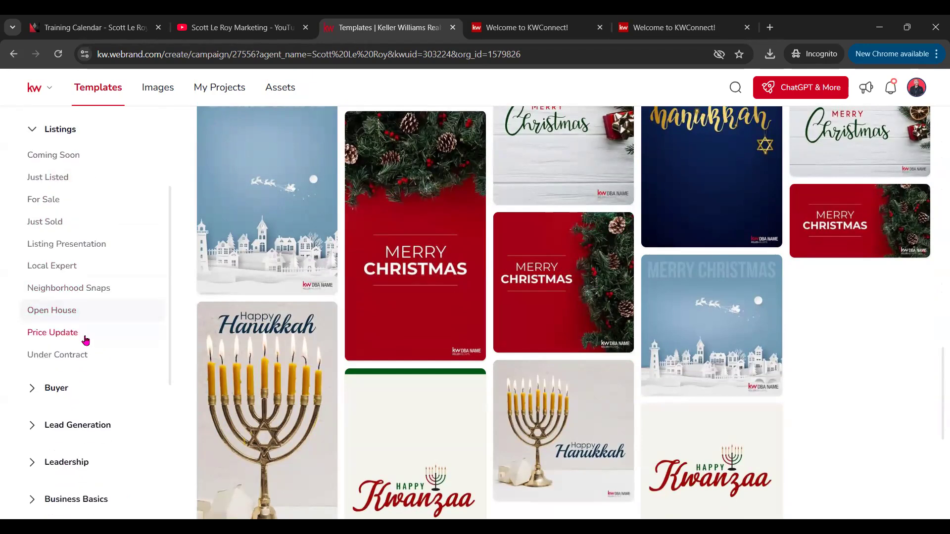
pyautogui.click(53, 315)
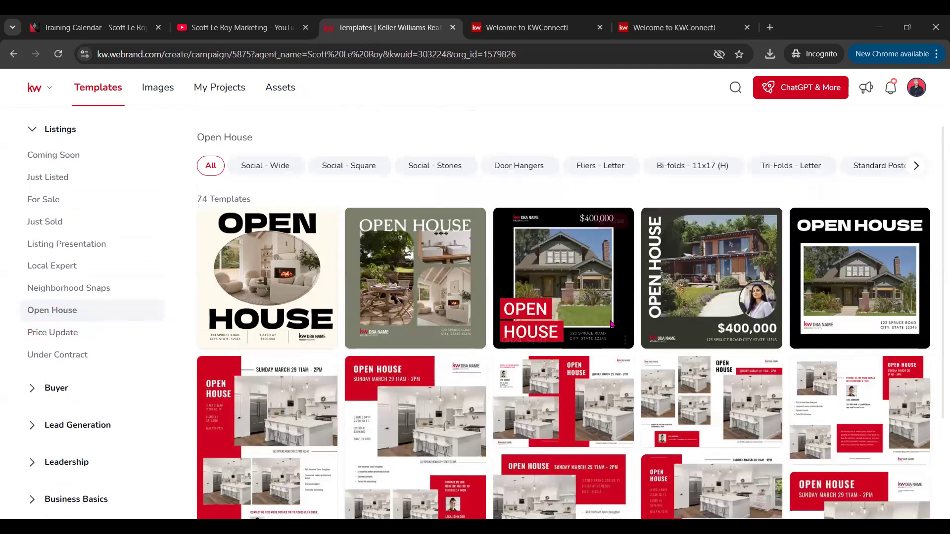
pyautogui.scroll(-7, 615, 322)
pyautogui.scroll(-1, 579, 345)
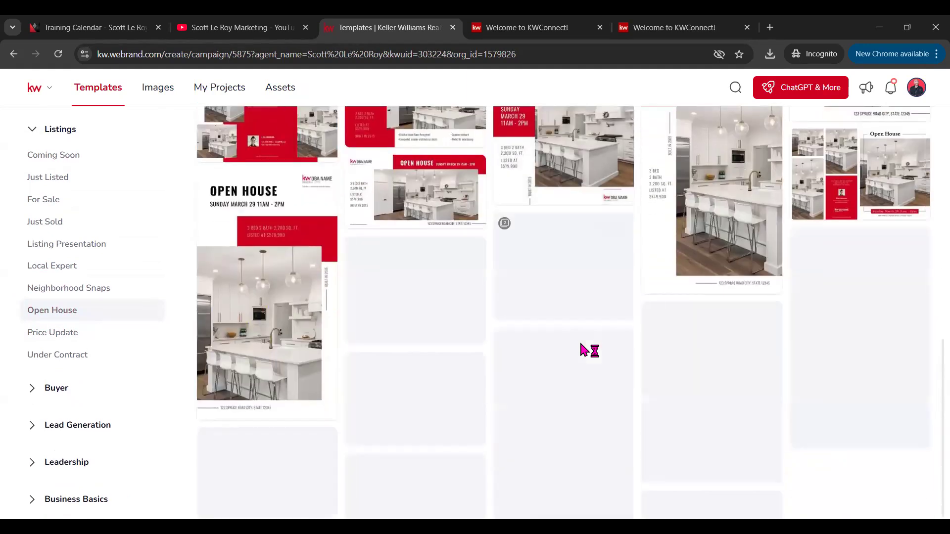
pyautogui.scroll(-2, 580, 349)
pyautogui.scroll(12, 580, 346)
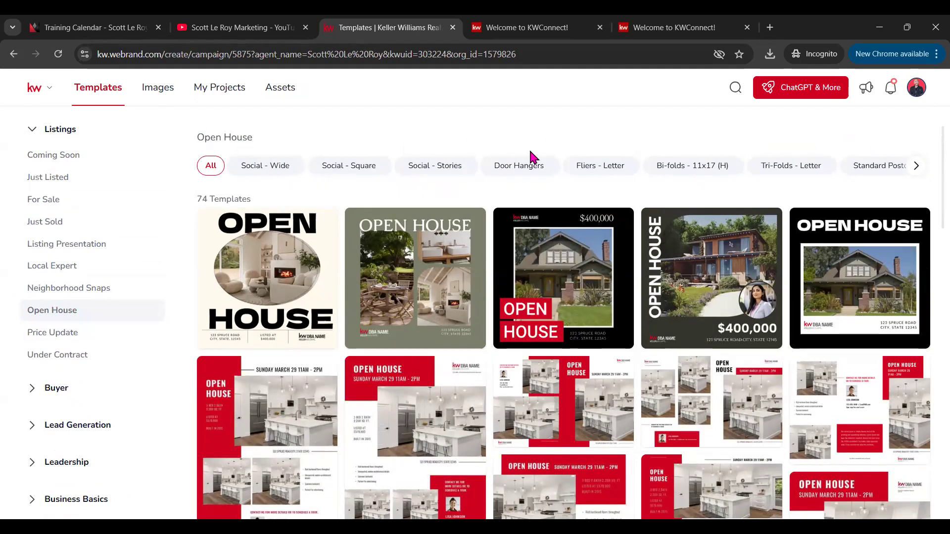
# Step: Filter the Open House templates to Social - Square after trying letter fliers and postcards
pyautogui.click(594, 173)
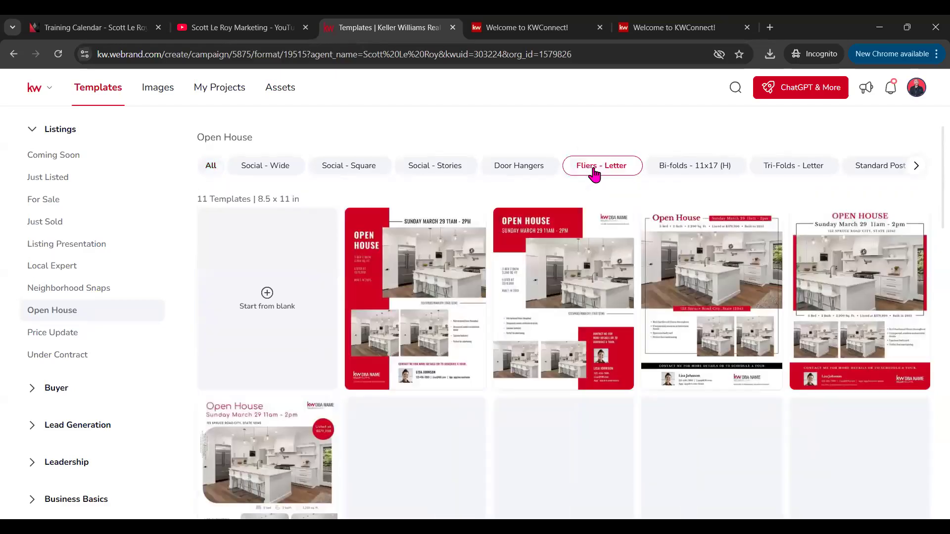
pyautogui.moveTo(519, 356)
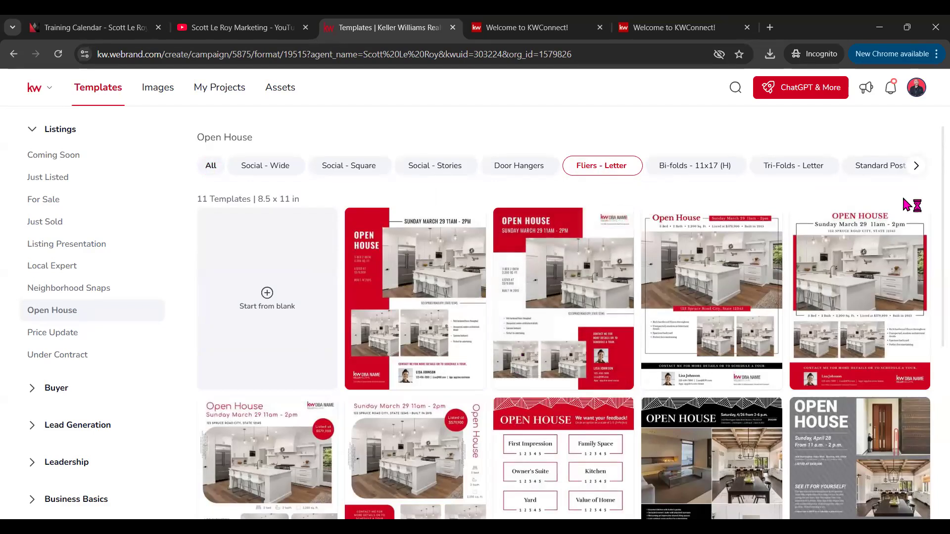
pyautogui.click(887, 169)
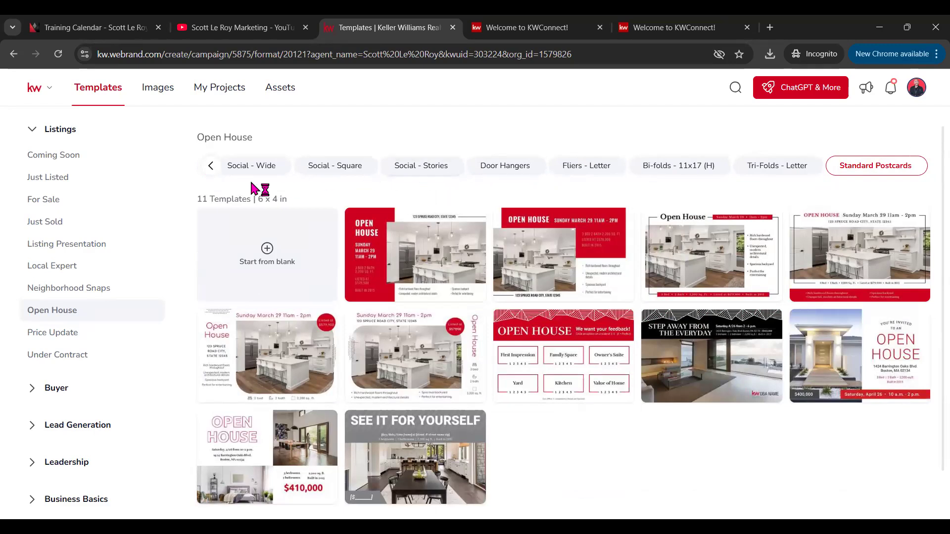
pyautogui.click(218, 169)
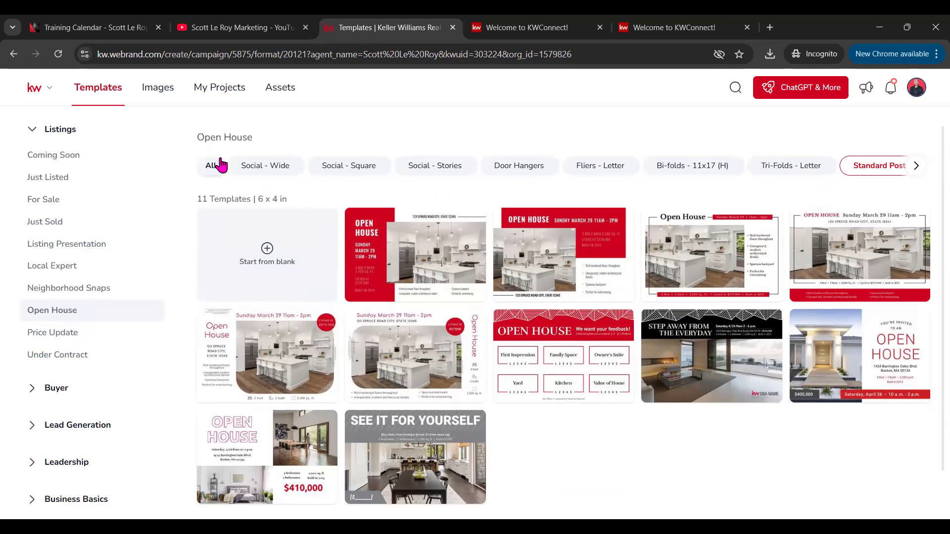
pyautogui.click(353, 172)
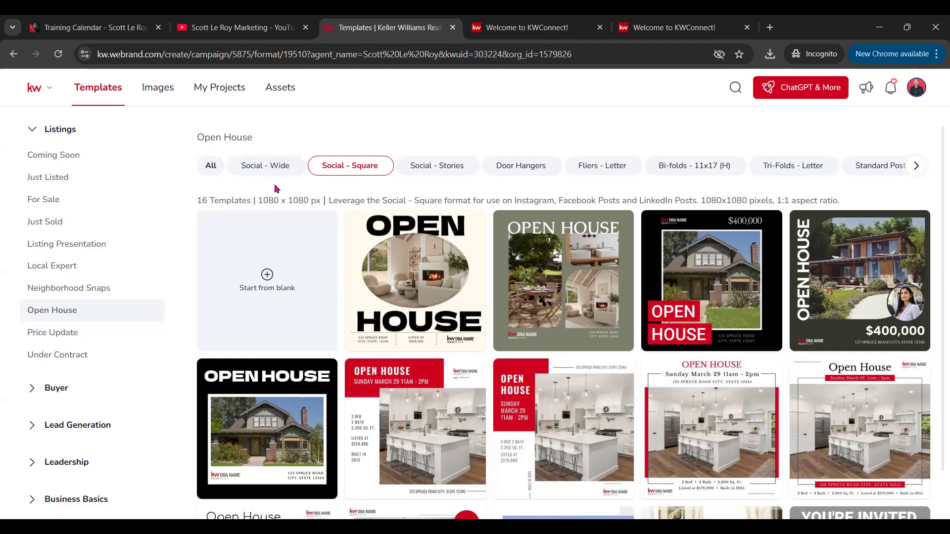
pyautogui.scroll(-3, 275, 186)
pyautogui.scroll(2, 276, 194)
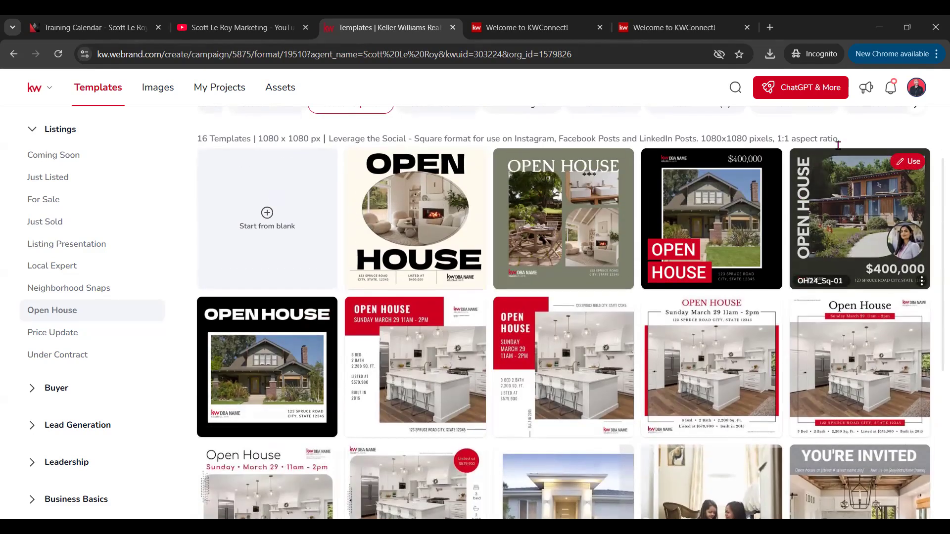
# Step: Start a design from the OH24_Sq-01 Open House template
pyautogui.click(894, 166)
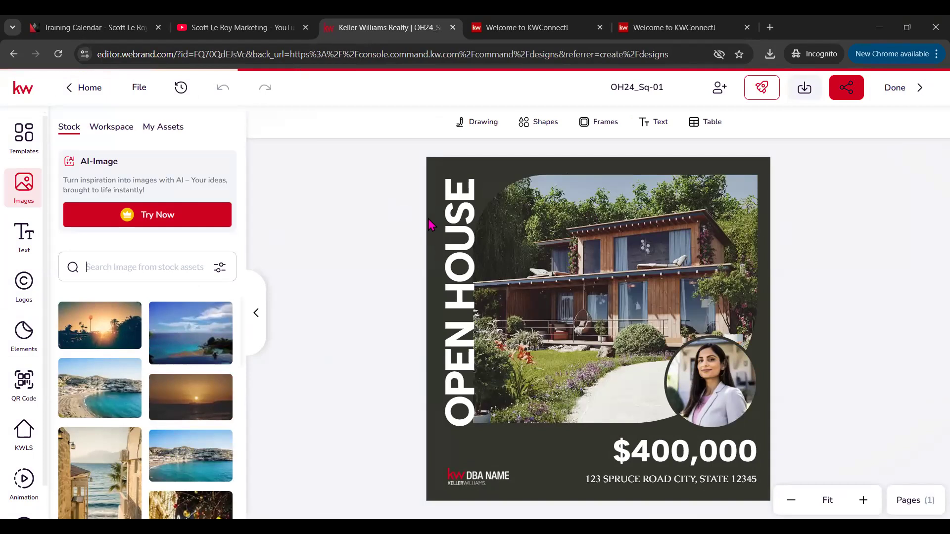
pyautogui.moveTo(123, 52); pyautogui.dragTo(158, 57)
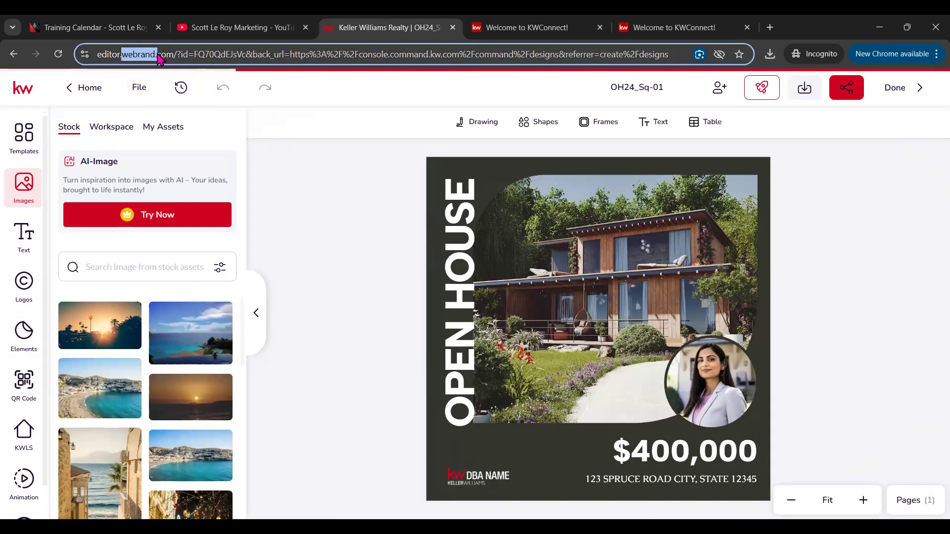
pyautogui.click(287, 161)
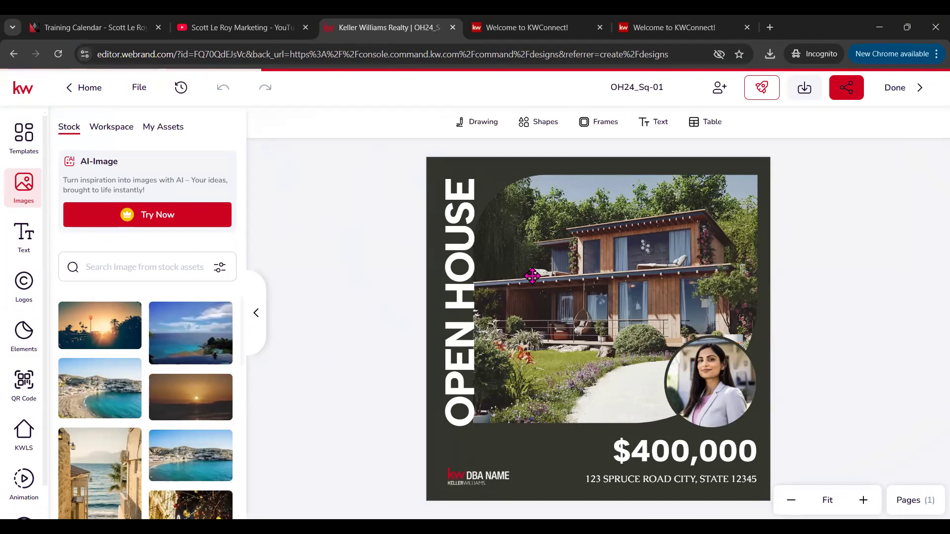
pyautogui.click(501, 241)
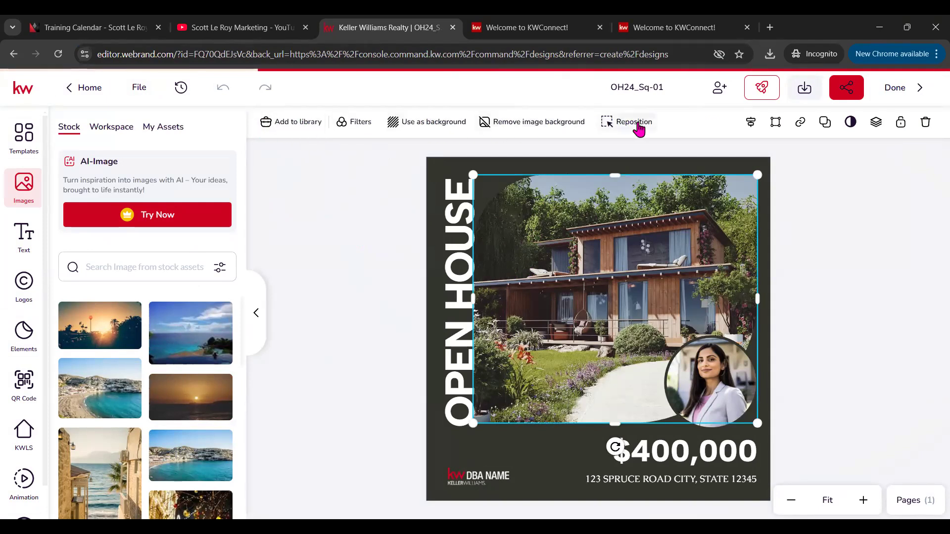
pyautogui.click(389, 237)
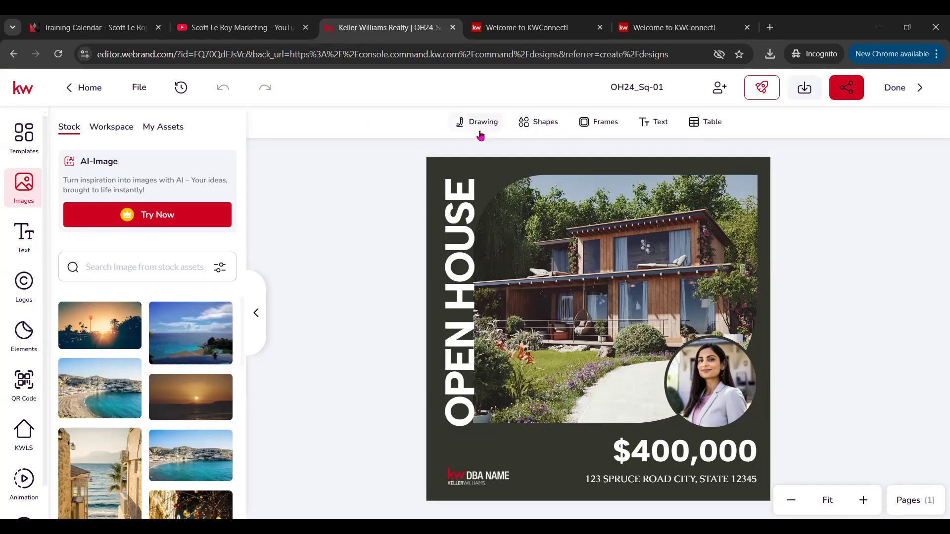
# Step: Add a circle frame with the sunset photo, delete it, and select the house photo
pyautogui.click(603, 124)
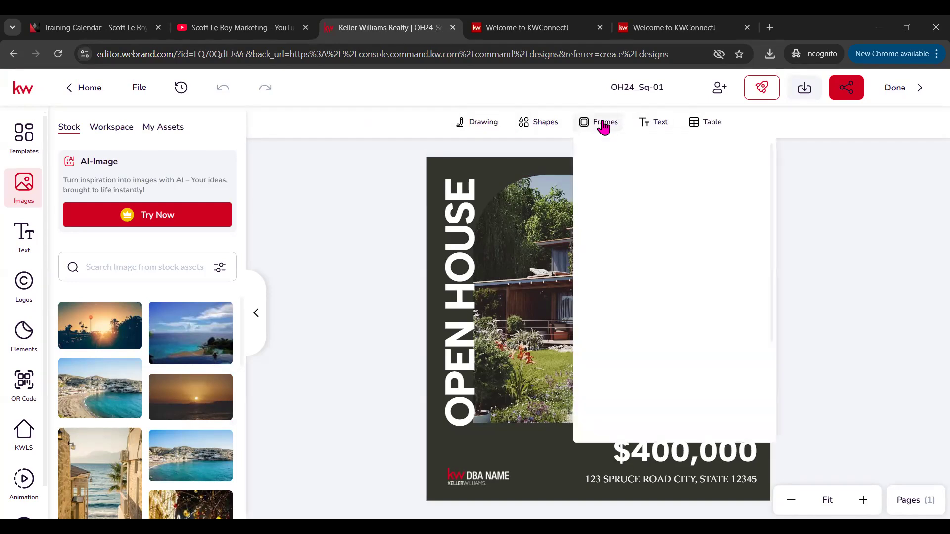
pyautogui.click(641, 201)
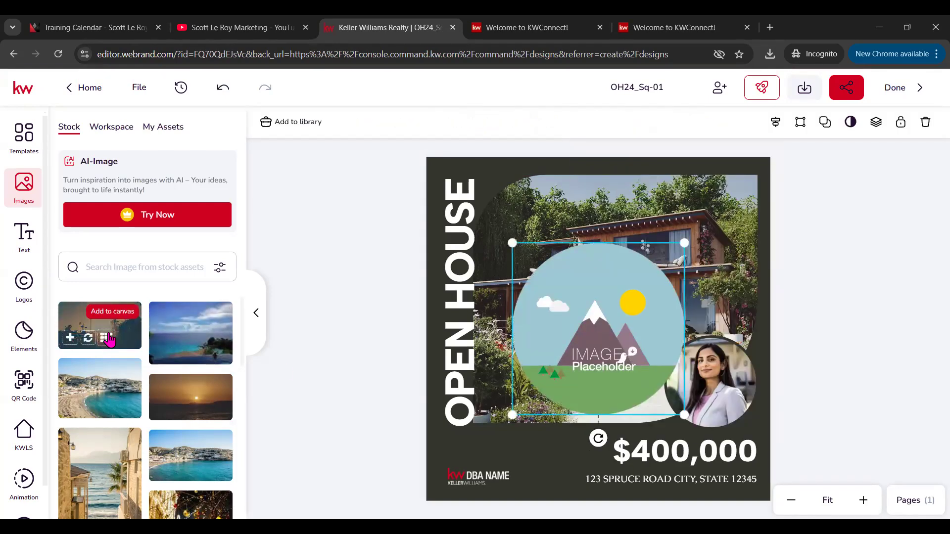
pyautogui.click(94, 338)
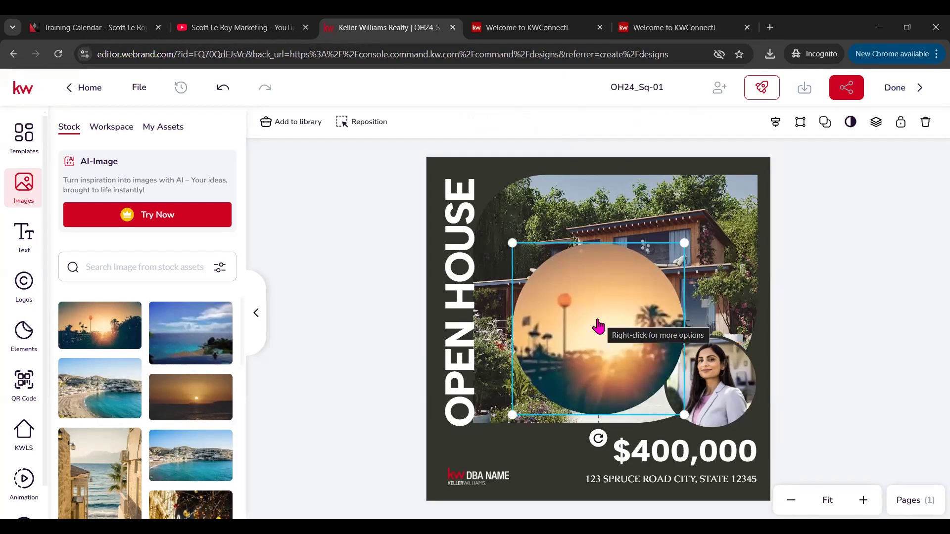
pyautogui.press('Delete')
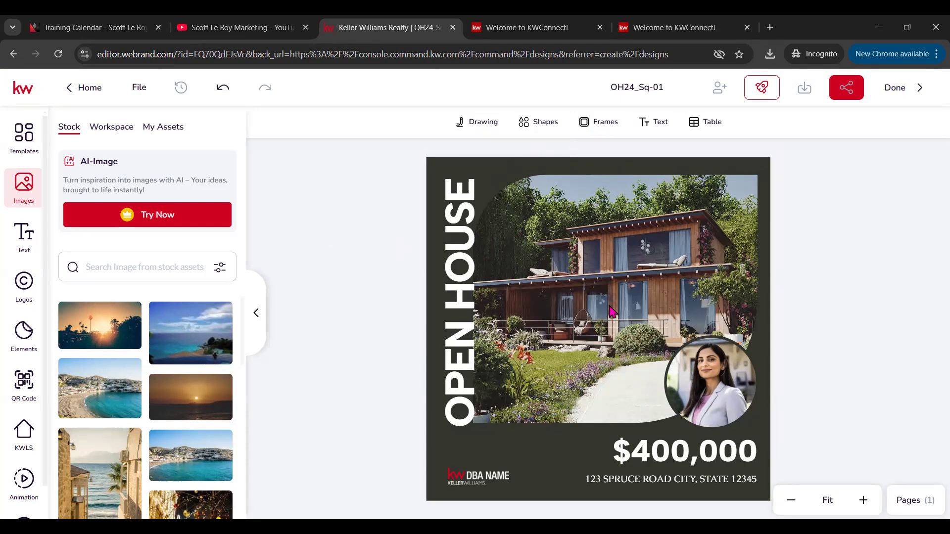
pyautogui.click(593, 276)
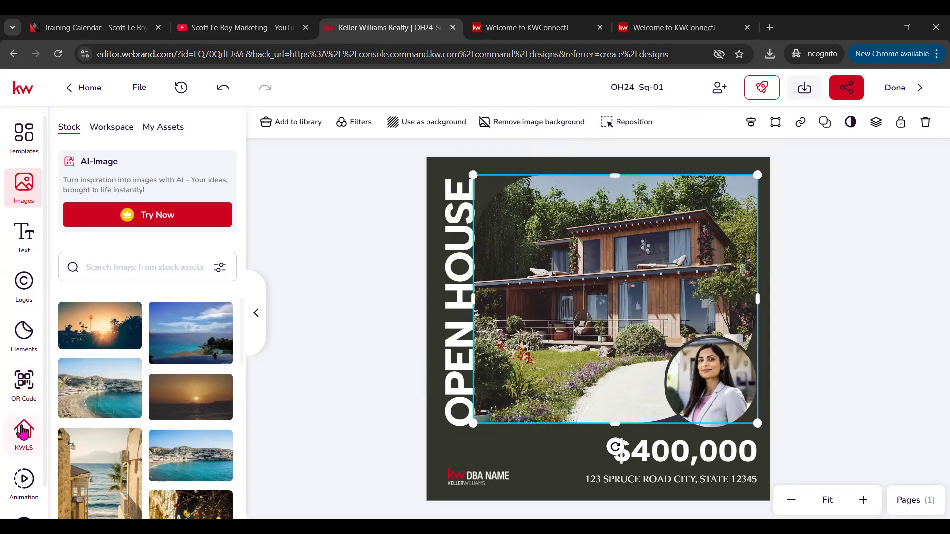
pyautogui.scroll(-1, 23, 423)
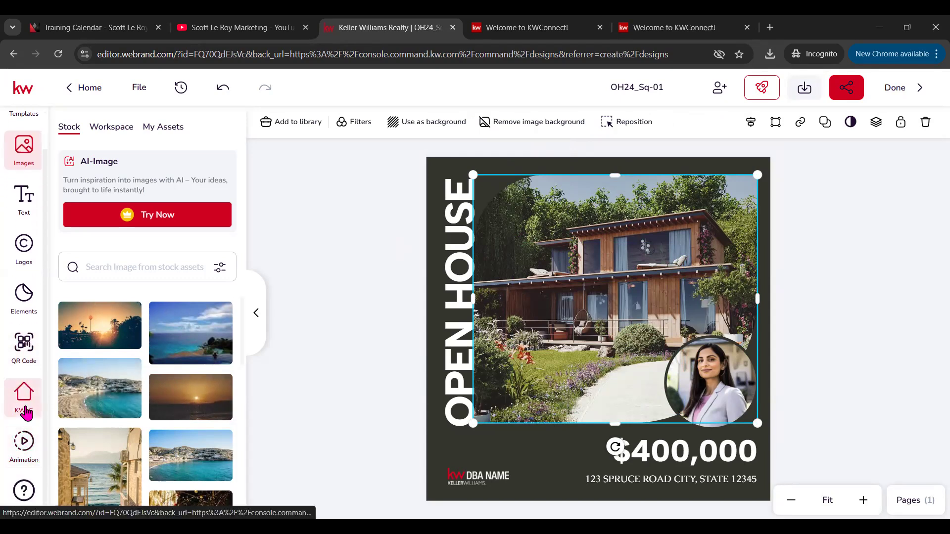
# Step: Search KW listings for '123 main st' in the KWLS panel
pyautogui.click(25, 399)
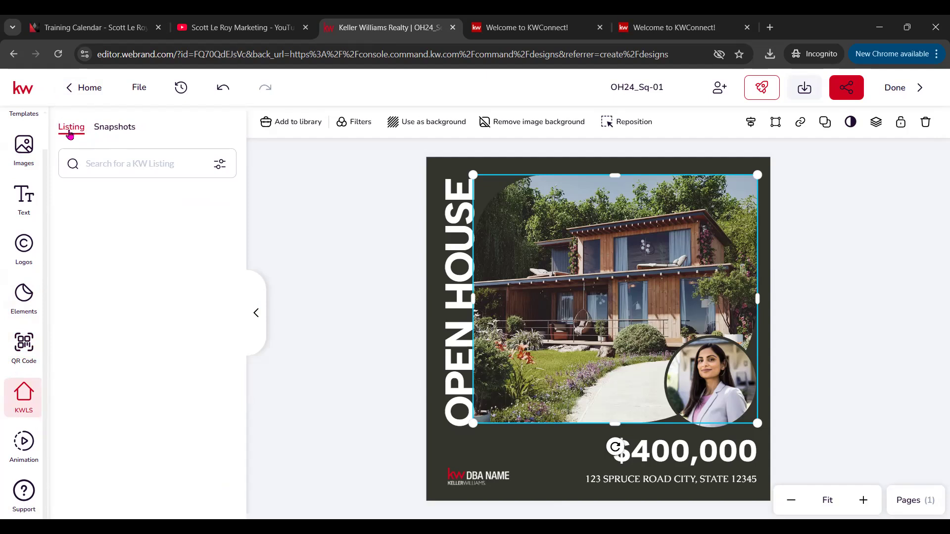
pyautogui.click(217, 167)
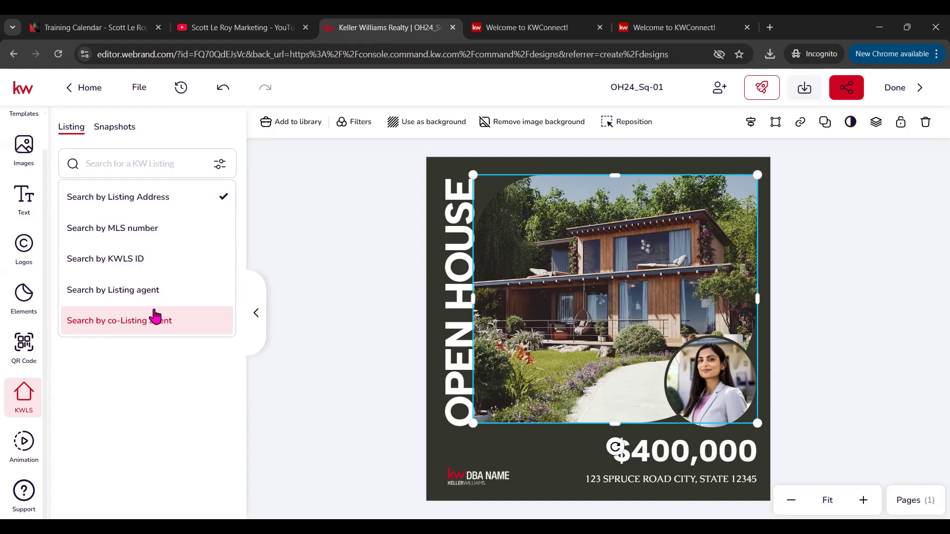
pyautogui.click(175, 158)
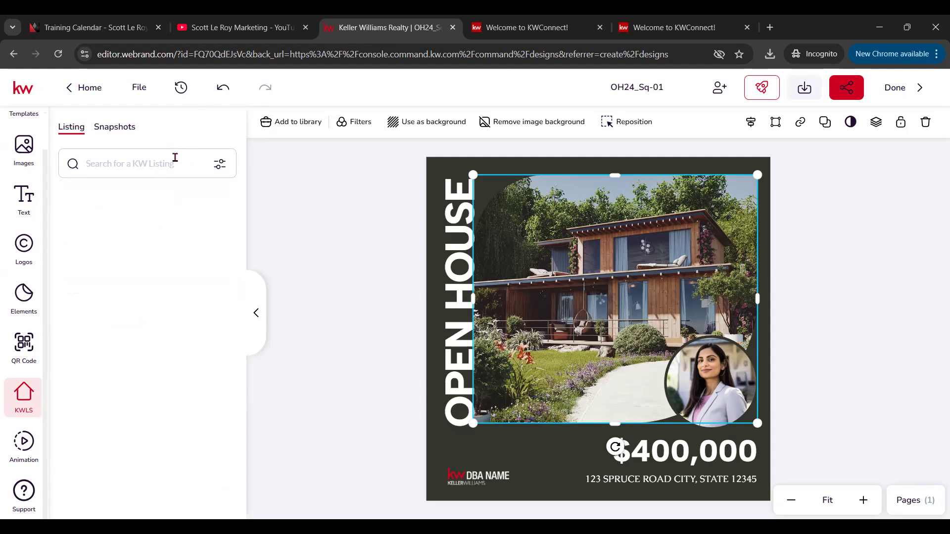
pyautogui.write('123 main st')
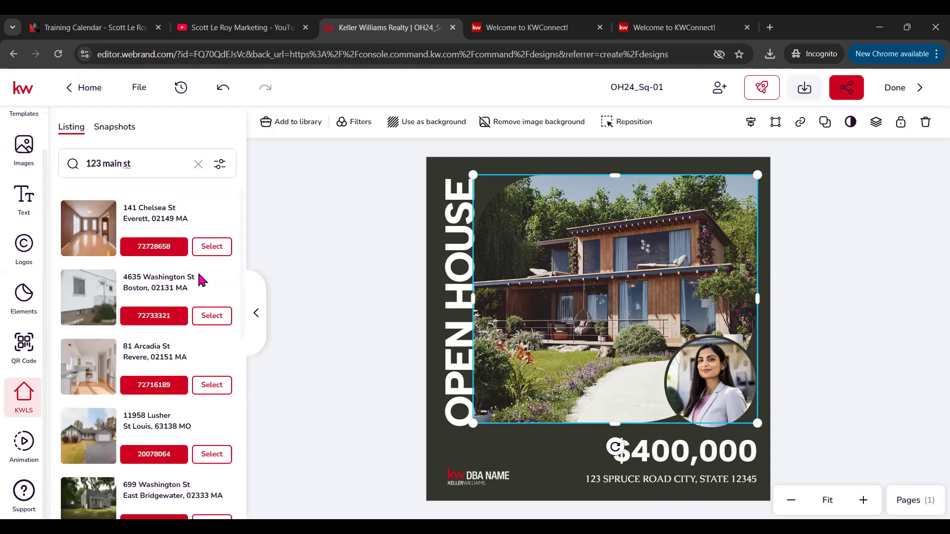
pyautogui.scroll(-6, 201, 277)
pyautogui.scroll(-3, 198, 281)
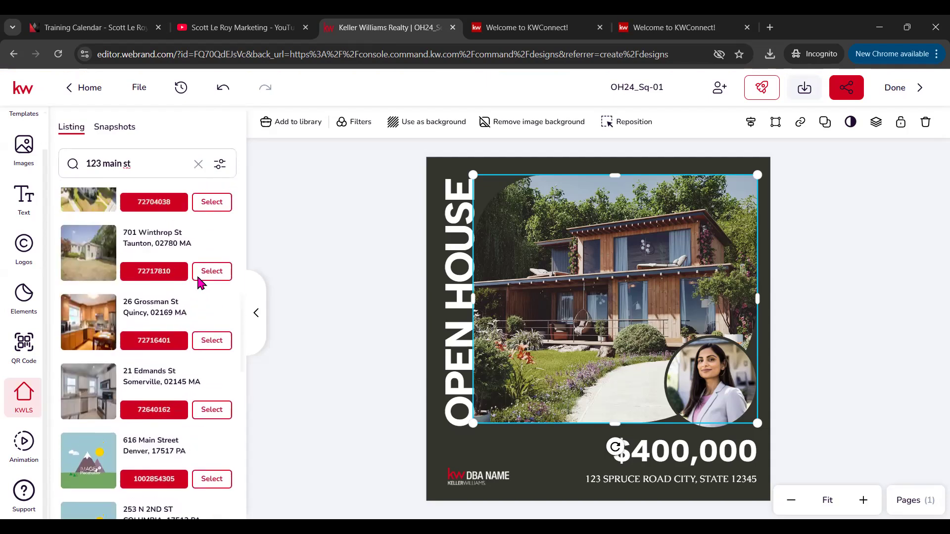
pyautogui.scroll(2, 168, 296)
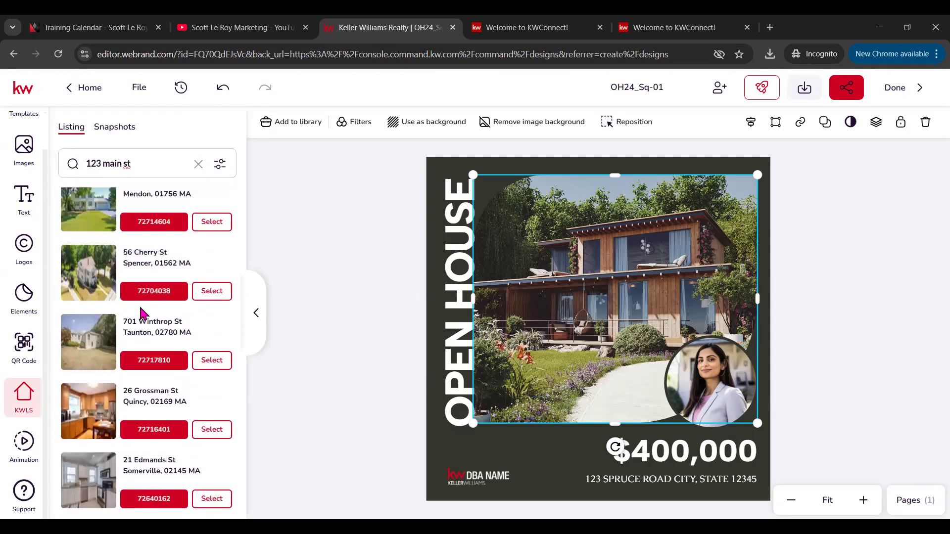
pyautogui.click(211, 292)
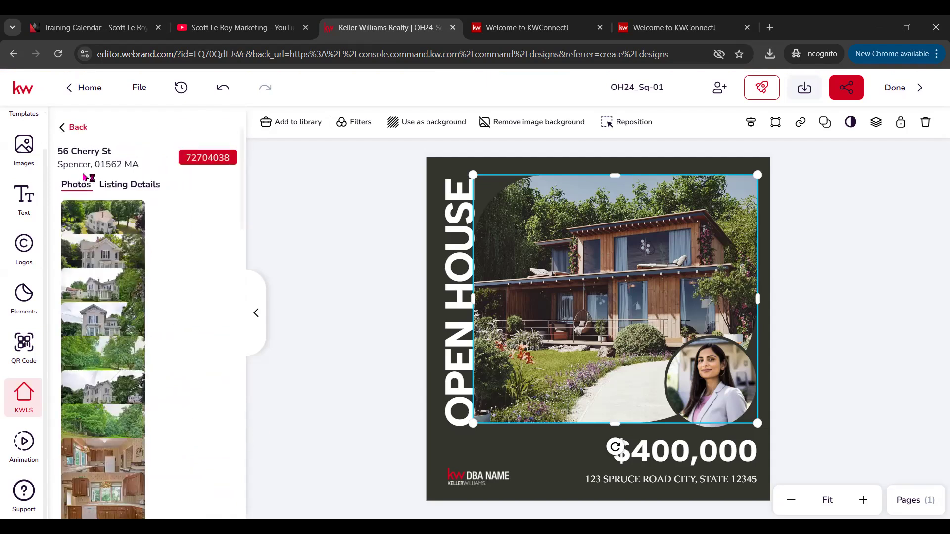
pyautogui.scroll(-2, 134, 277)
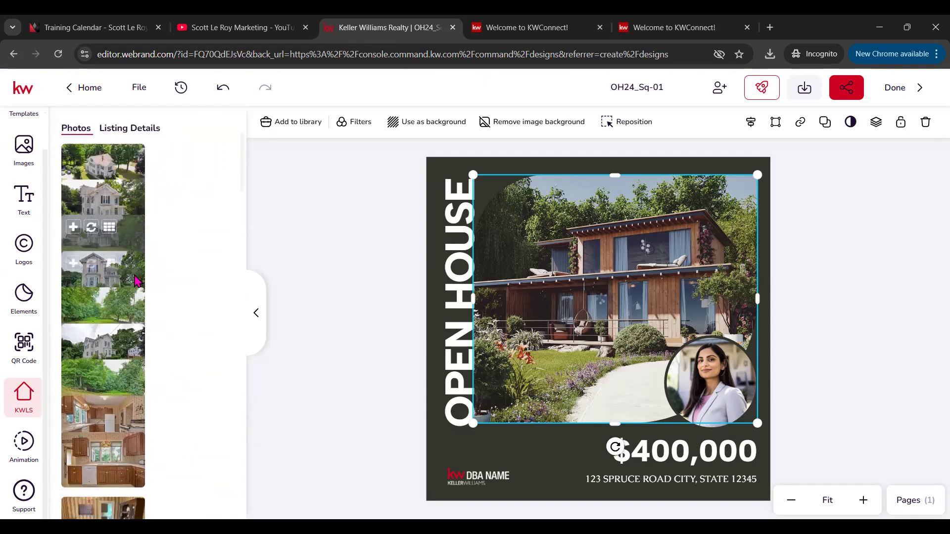
pyautogui.click(134, 123)
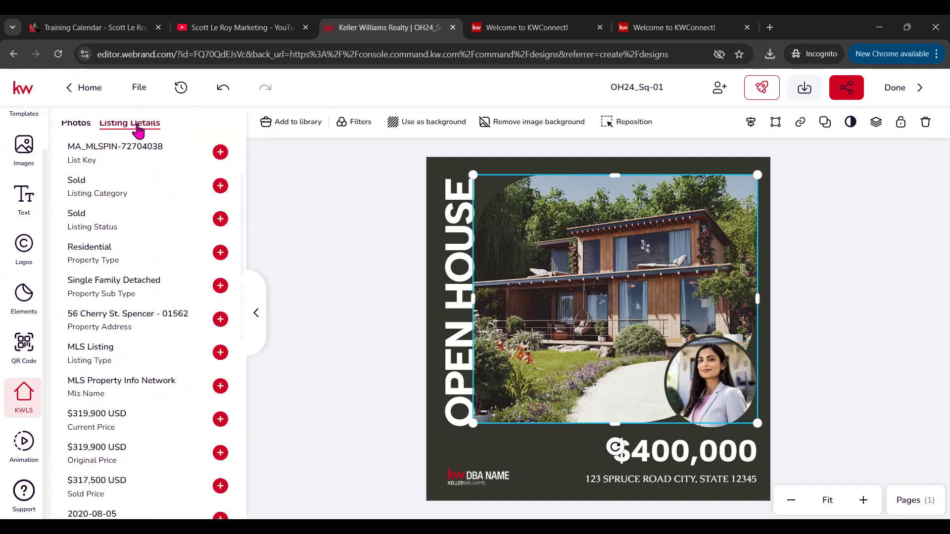
pyautogui.scroll(3, 178, 227)
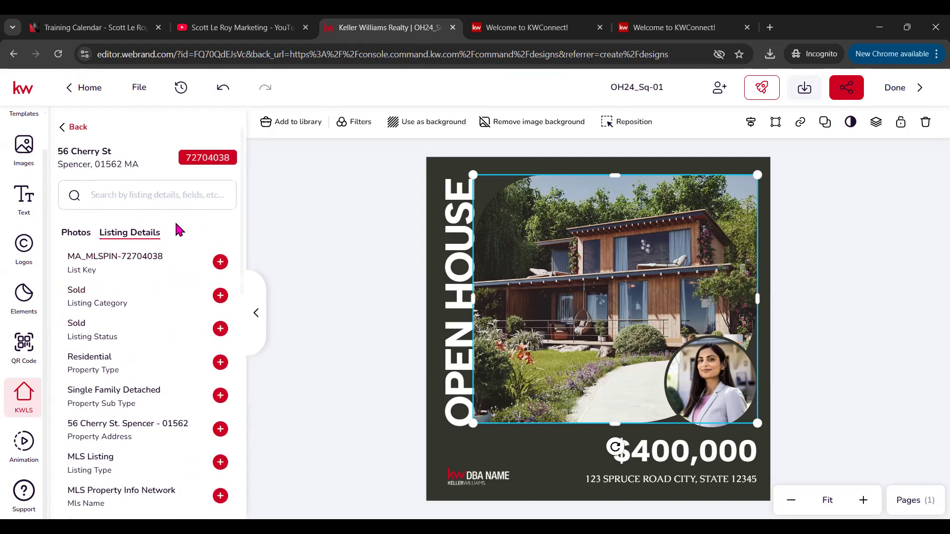
pyautogui.scroll(-2, 179, 228)
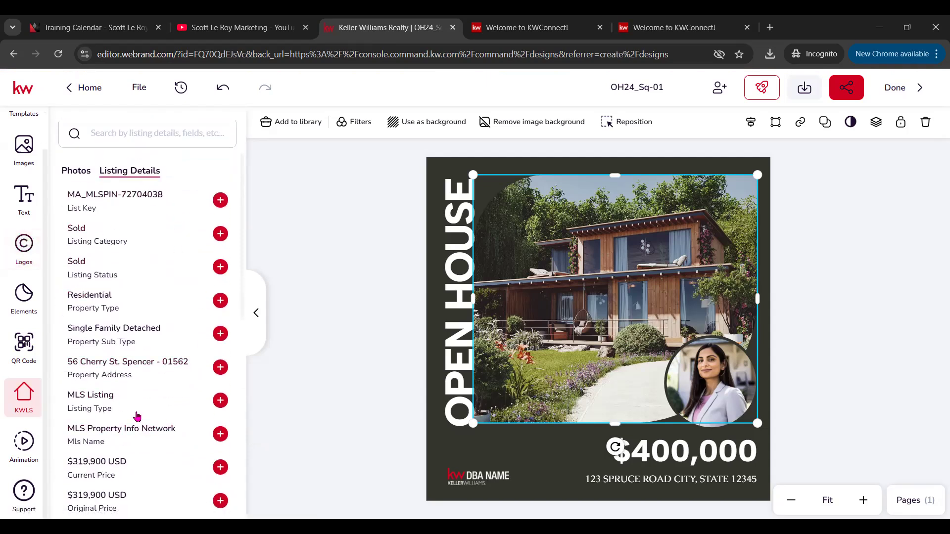
pyautogui.scroll(-4, 133, 417)
pyautogui.scroll(-2, 106, 334)
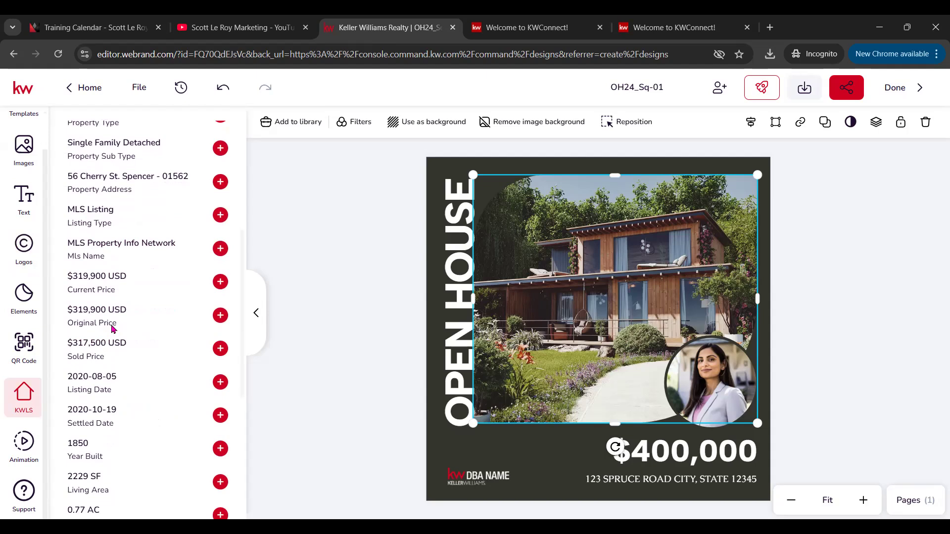
pyautogui.scroll(-2, 127, 330)
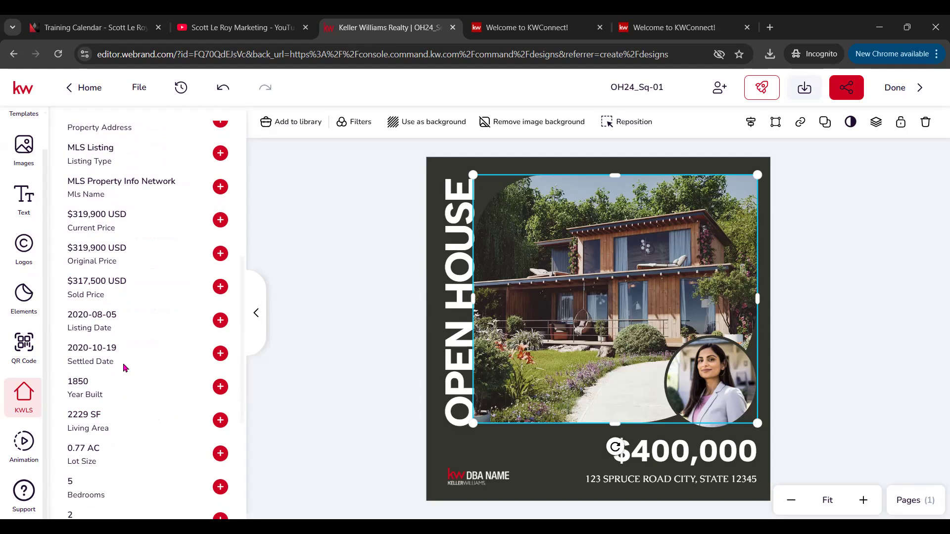
pyautogui.scroll(-5, 124, 367)
pyautogui.scroll(-3, 120, 418)
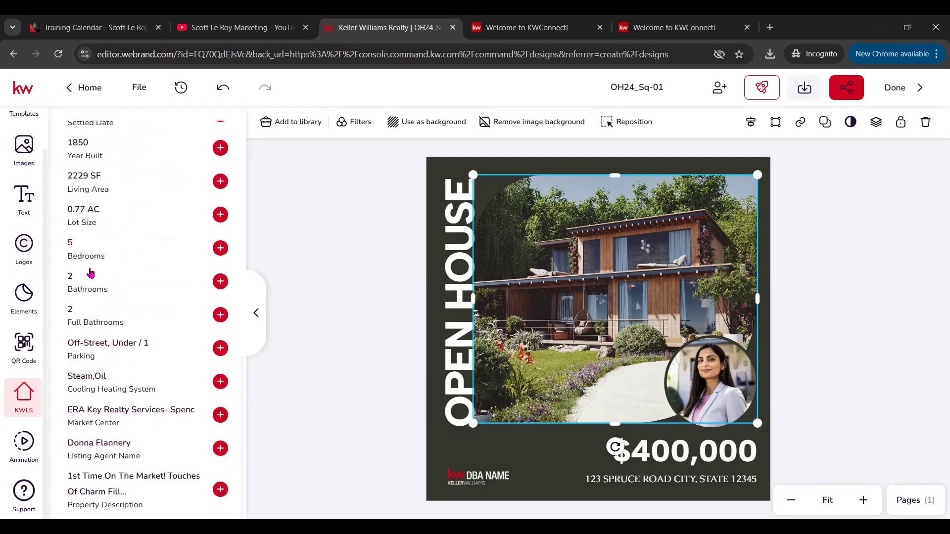
# Step: Add the property description text over the house photo, then delete it
pyautogui.click(96, 479)
pyautogui.moveTo(620, 379); pyautogui.dragTo(632, 283)
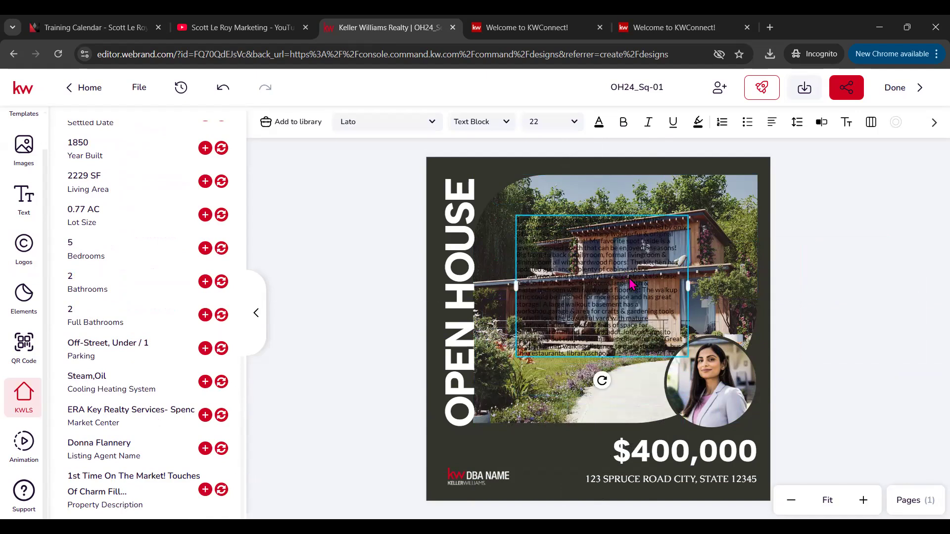
pyautogui.press('Delete')
pyautogui.scroll(10, 182, 265)
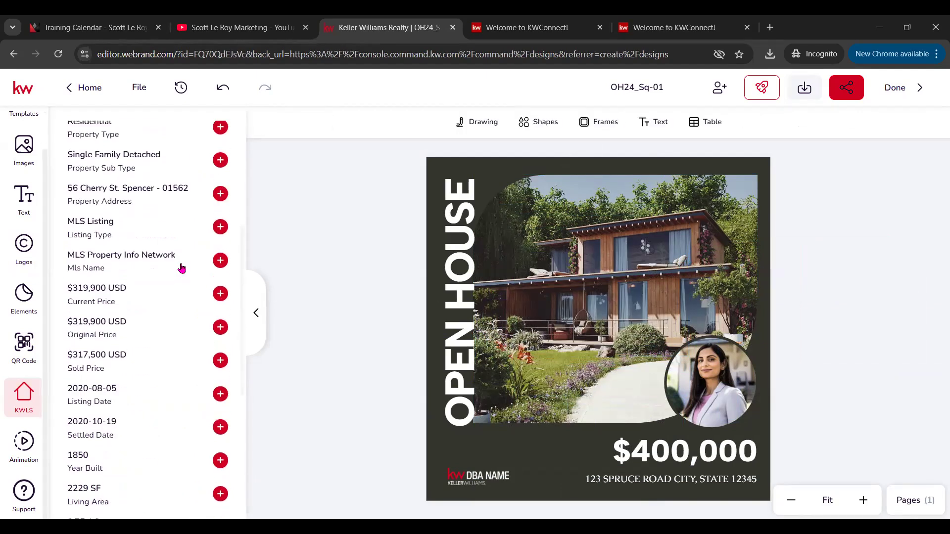
pyautogui.click(85, 237)
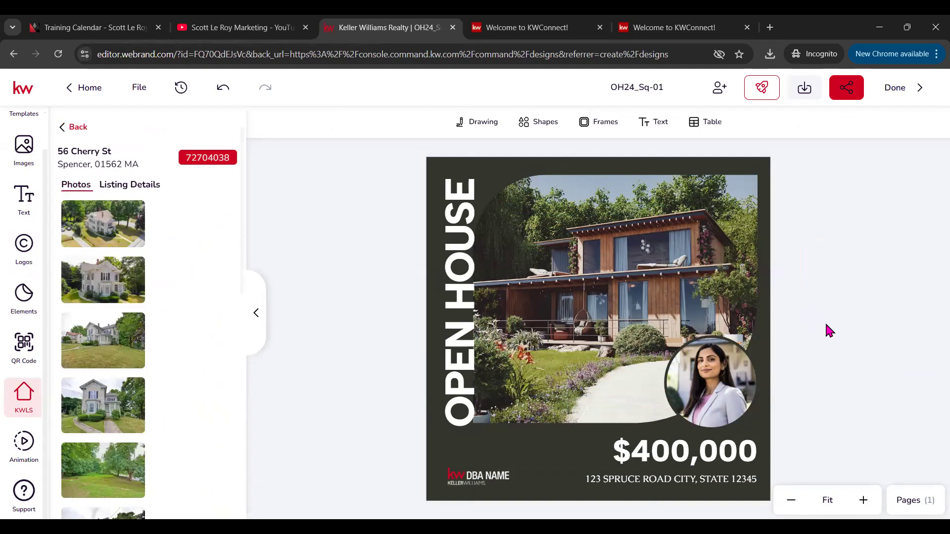
pyautogui.click(615, 175)
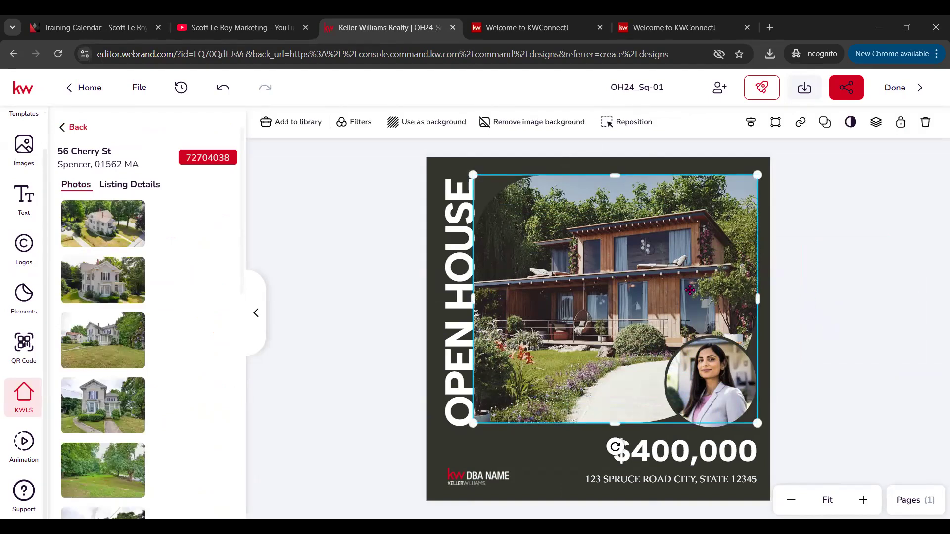
pyautogui.moveTo(138, 289)
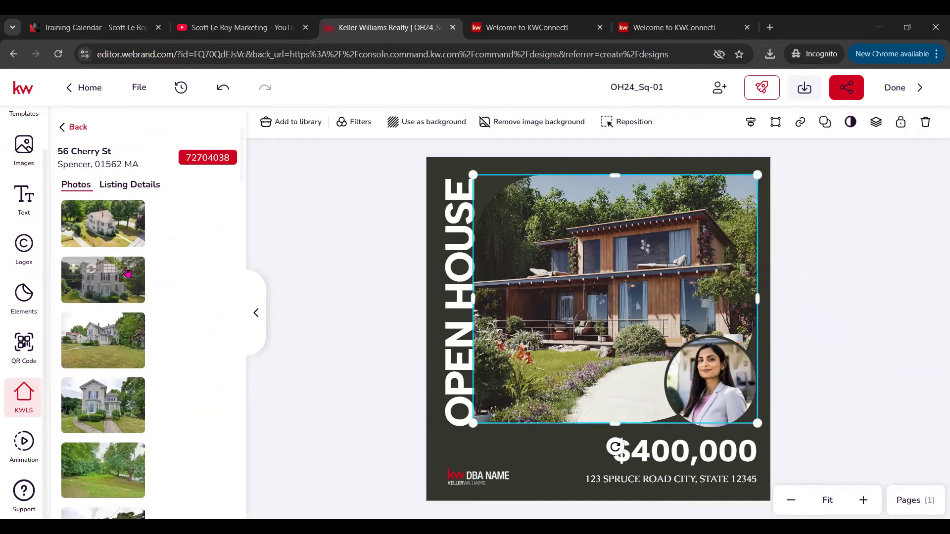
pyautogui.click(91, 270)
pyautogui.click(92, 326)
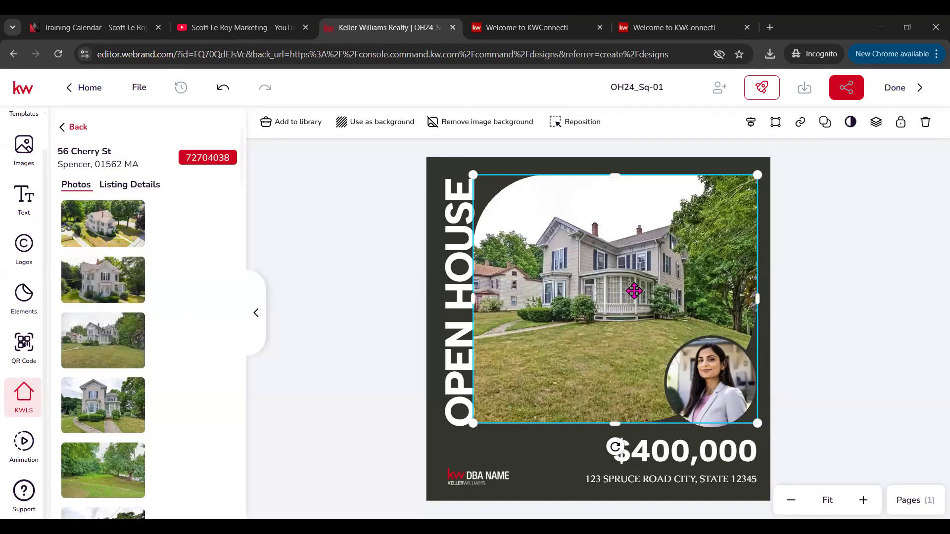
pyautogui.doubleClick(615, 289)
pyautogui.moveTo(429, 175); pyautogui.dragTo(408, 163)
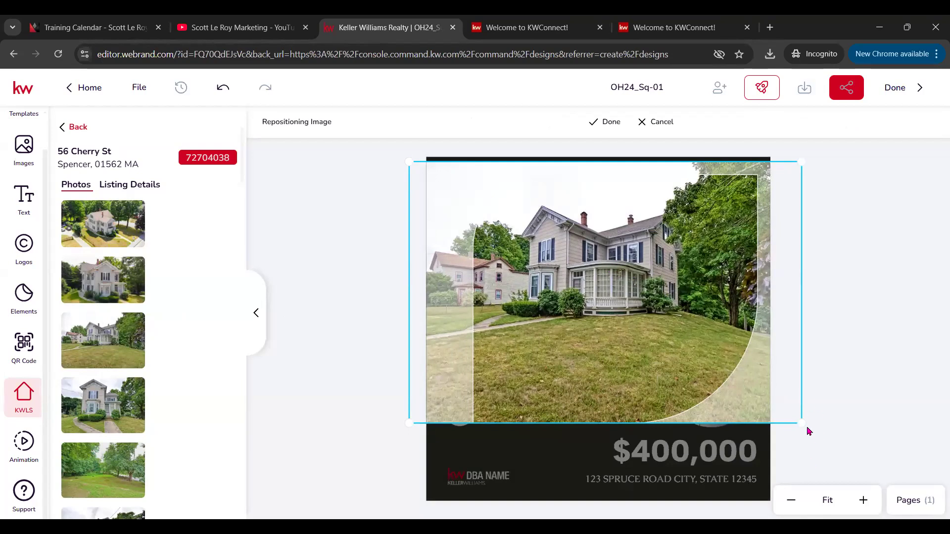
pyautogui.moveTo(802, 423); pyautogui.dragTo(822, 437)
pyautogui.moveTo(642, 313); pyautogui.dragTo(642, 336)
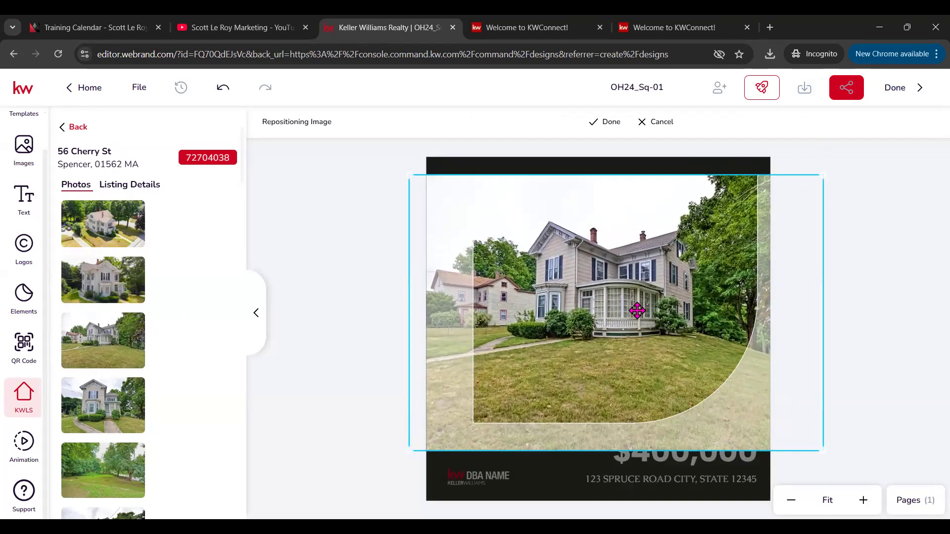
pyautogui.click(607, 121)
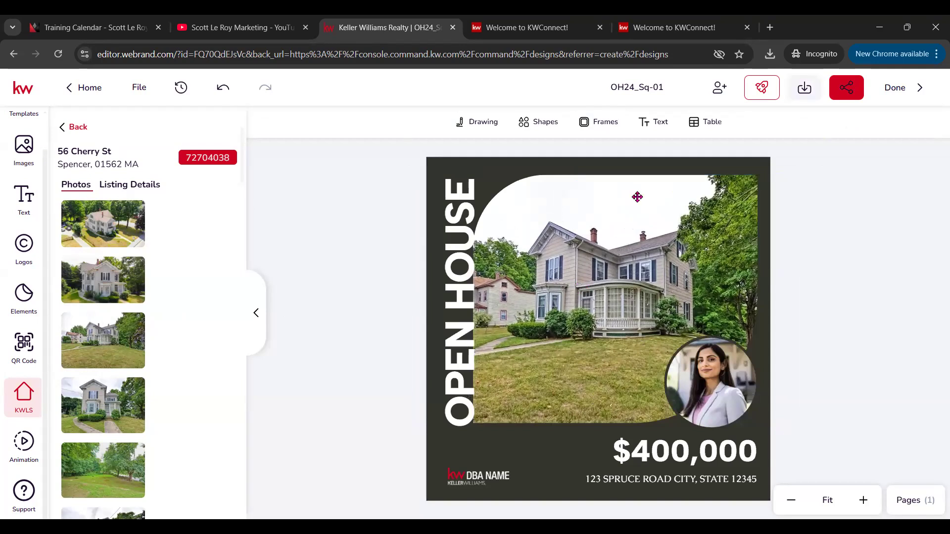
pyautogui.click(719, 483)
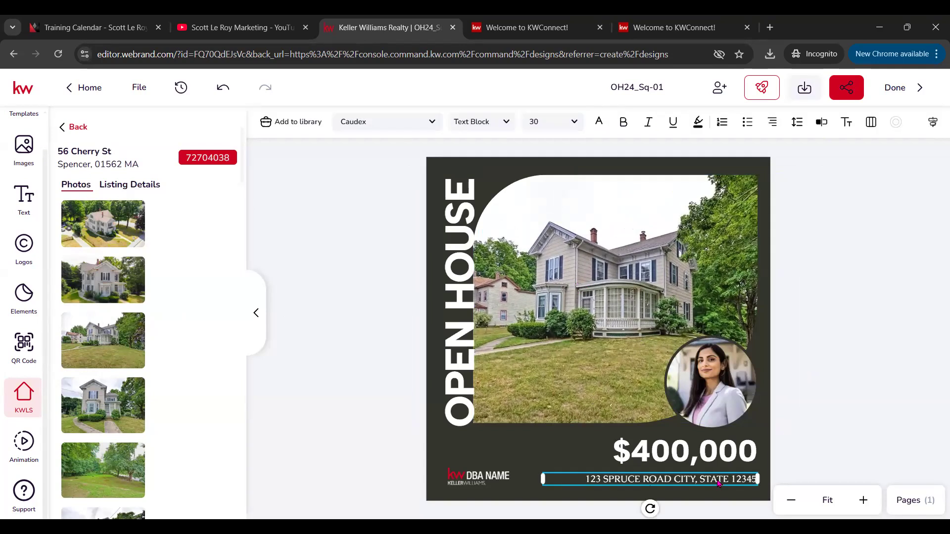
pyautogui.click(133, 184)
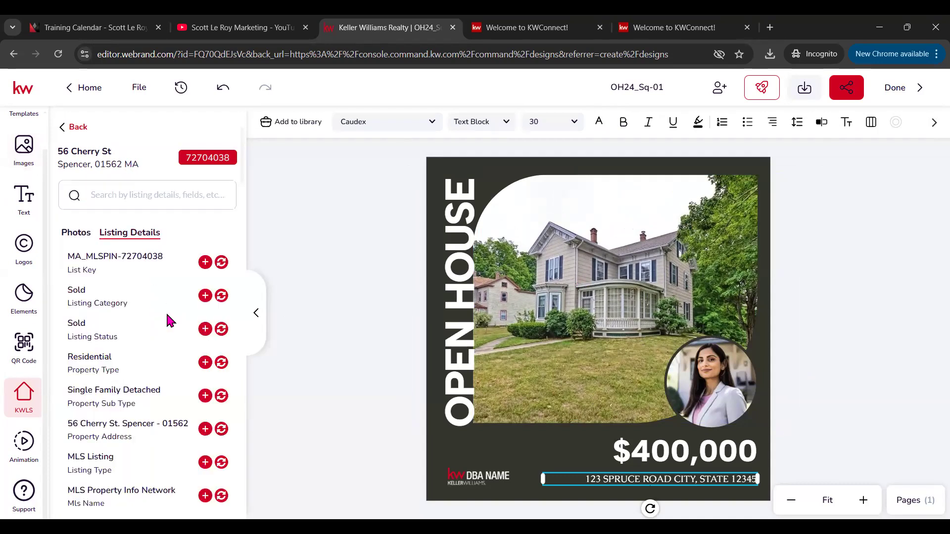
pyautogui.scroll(-1, 172, 319)
pyautogui.moveTo(79, 362); pyautogui.dragTo(498, 446)
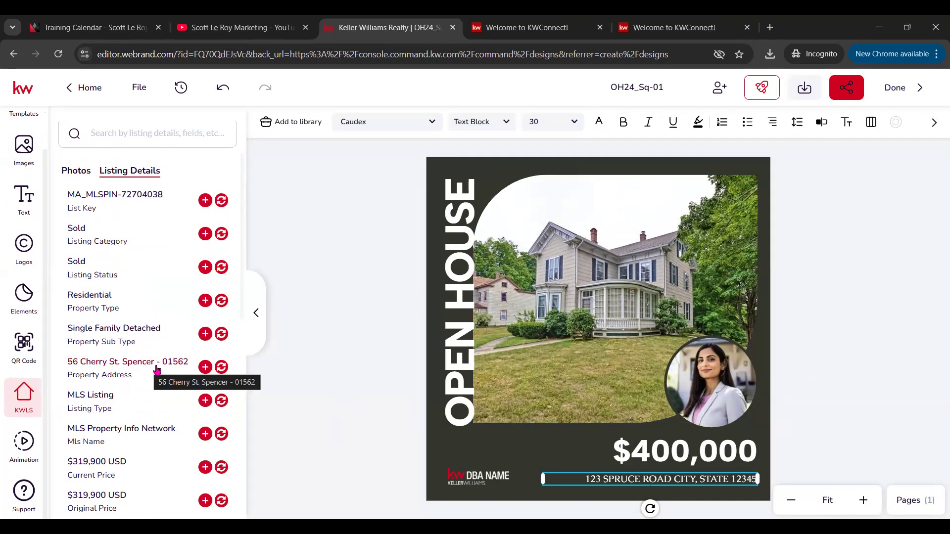
pyautogui.click(221, 368)
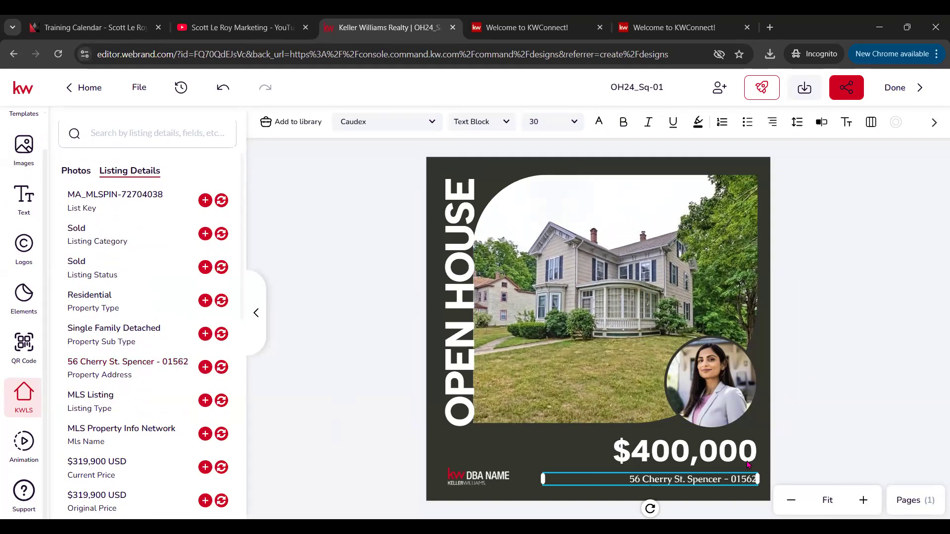
pyautogui.moveTo(720, 479); pyautogui.dragTo(766, 479)
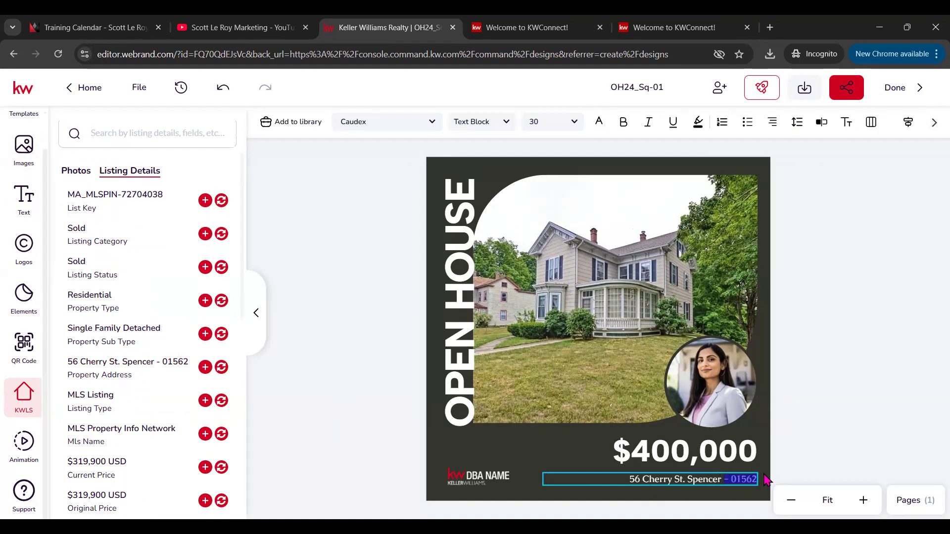
pyautogui.press('BackSpace')
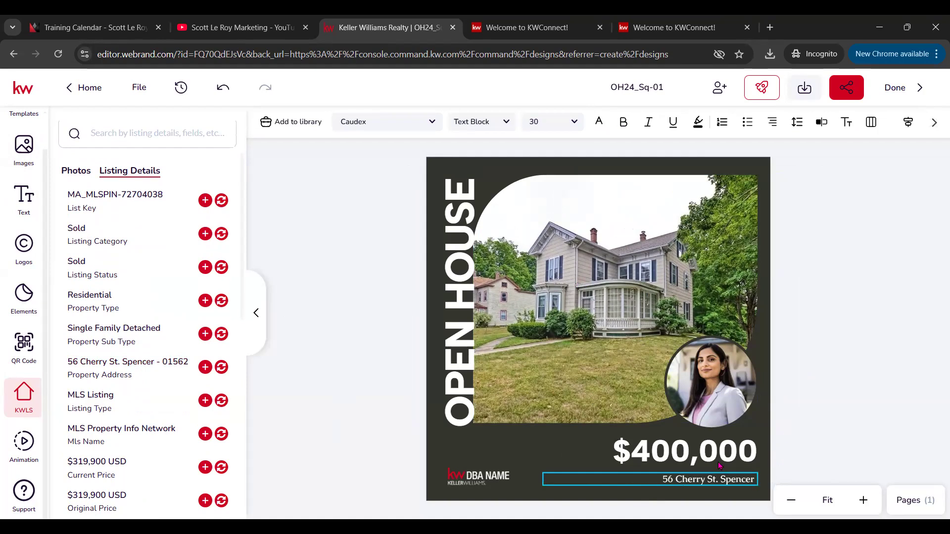
pyautogui.press('Escape')
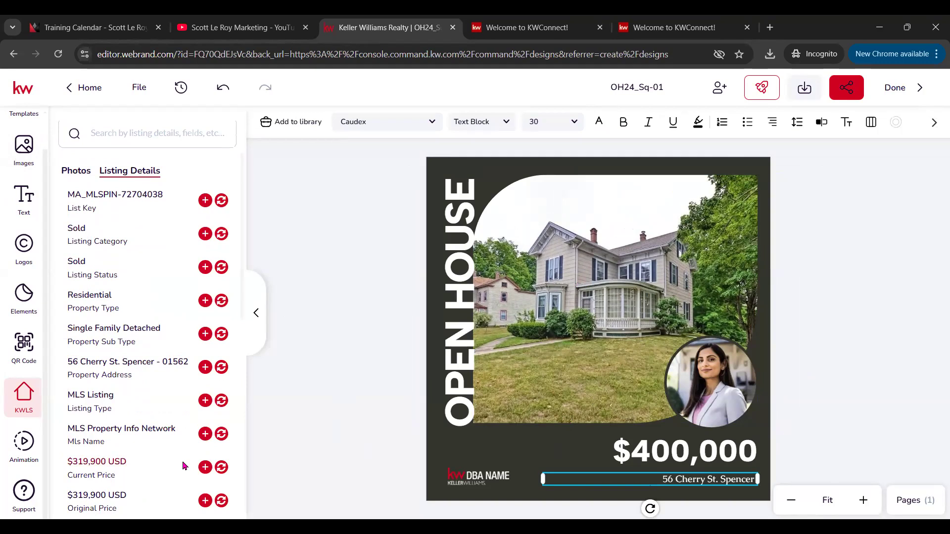
pyautogui.click(184, 466)
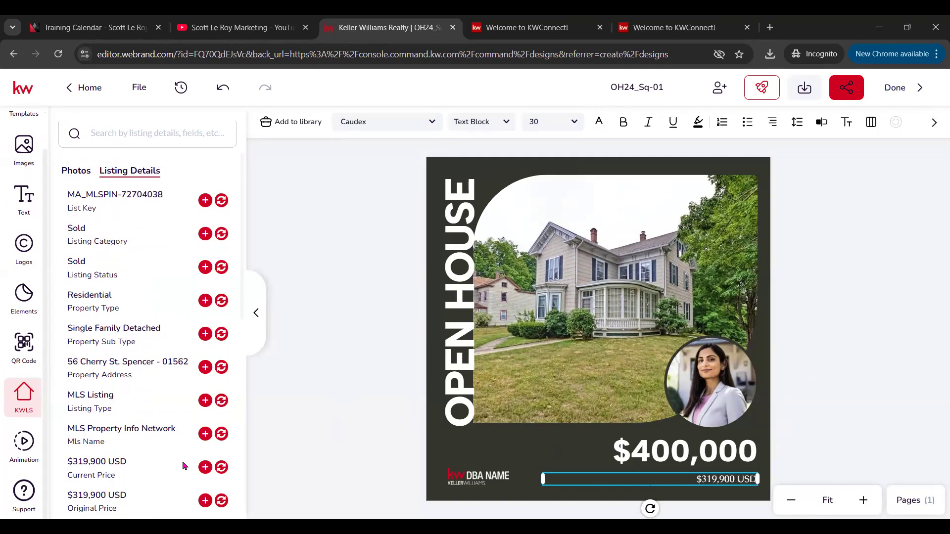
pyautogui.click(221, 87)
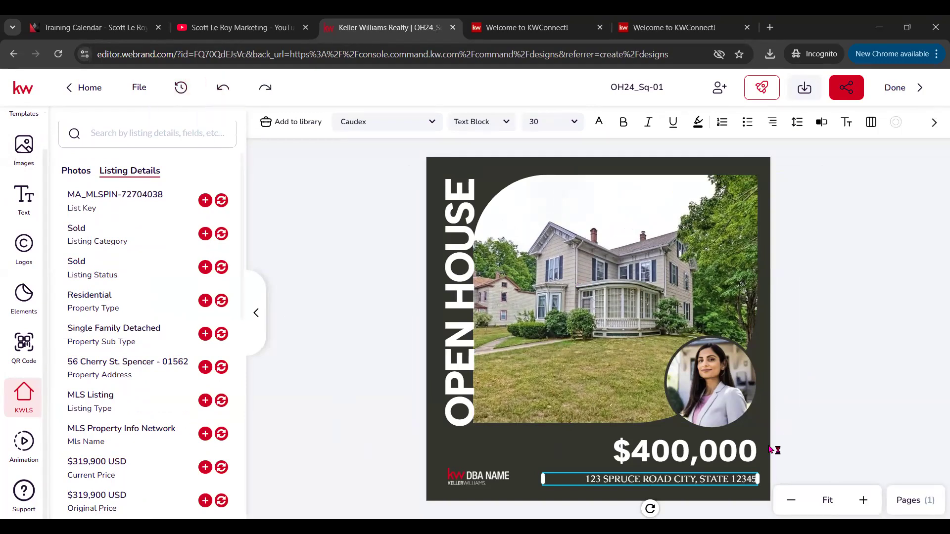
pyautogui.click(265, 89)
# Step: Replace the $400,000 price with the listing's current price $319,900, removing USD
pyautogui.click(741, 457)
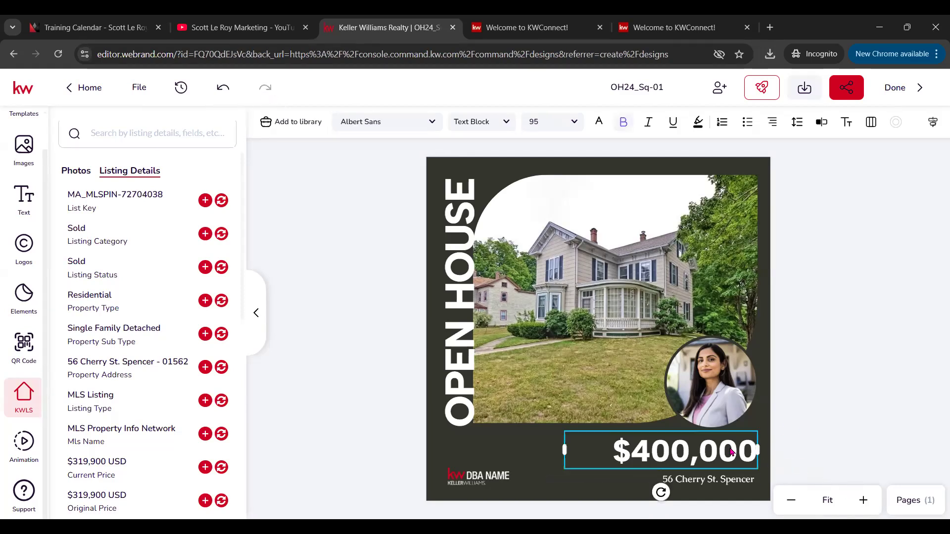
pyautogui.click(183, 460)
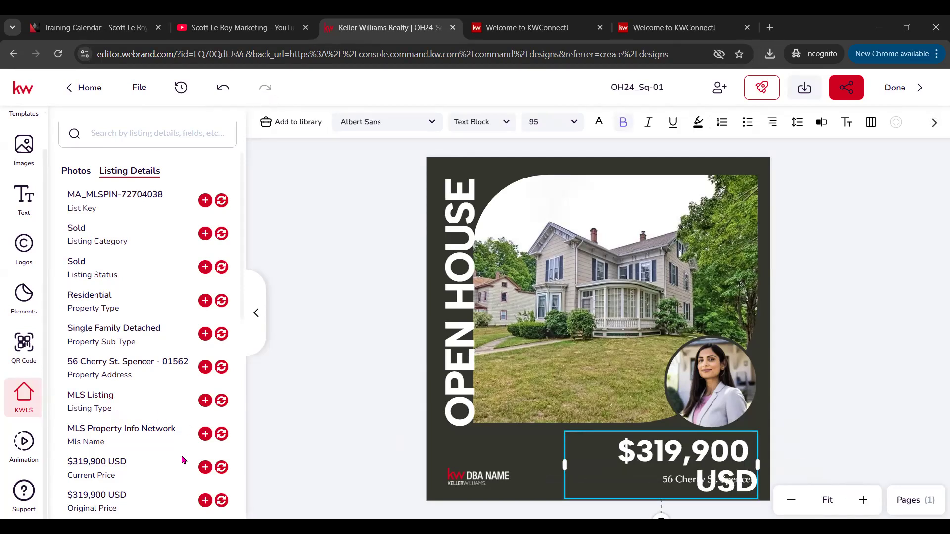
pyautogui.click(704, 479)
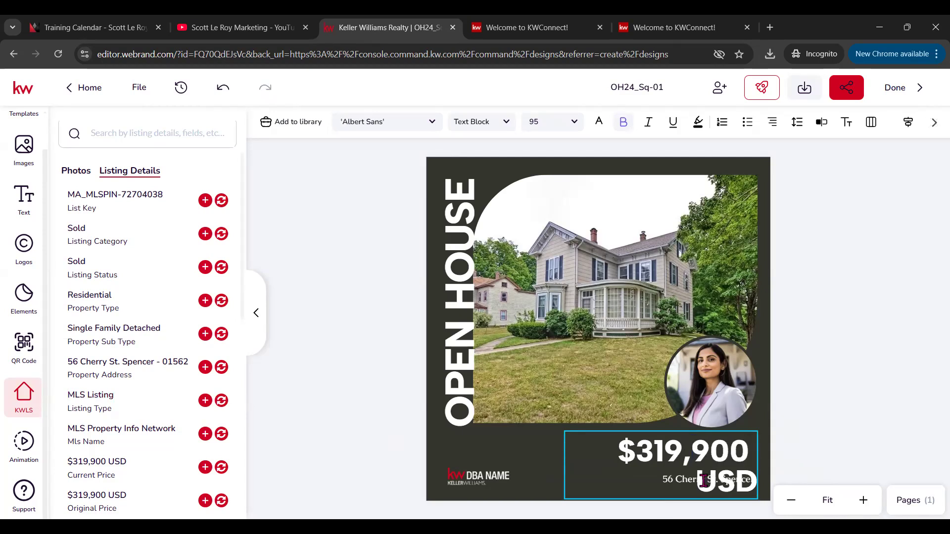
pyautogui.press('Delete')
pyautogui.press('Delete')
pyautogui.press('Delete')
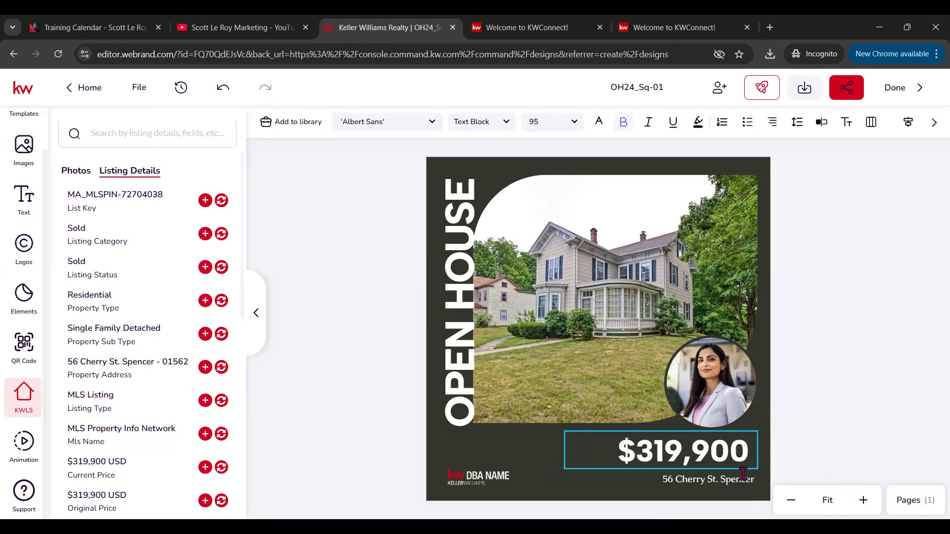
pyautogui.press('BackSpace')
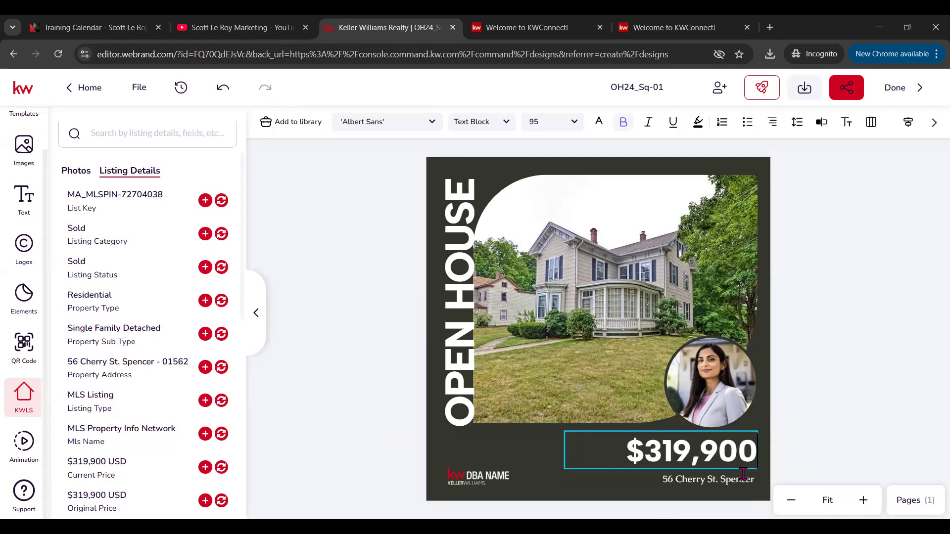
pyautogui.click(840, 352)
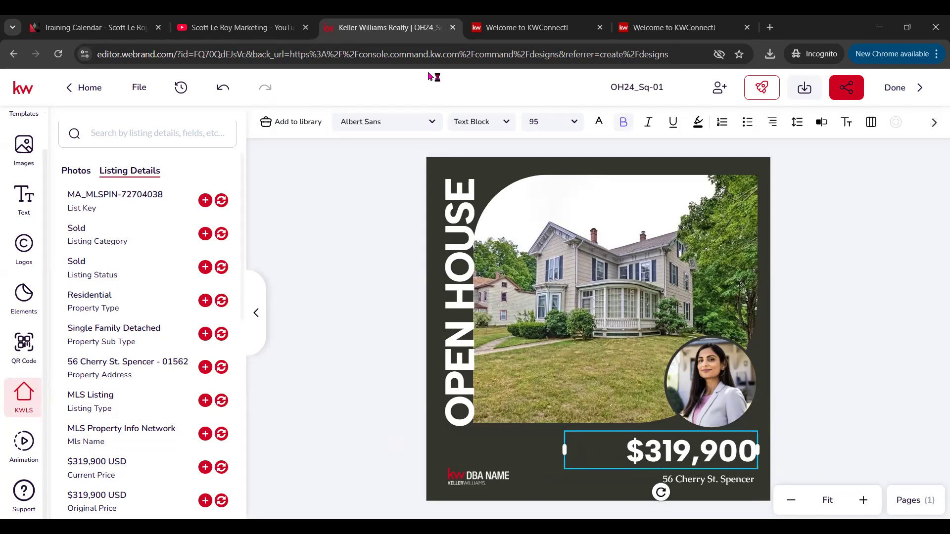
pyautogui.click(490, 473)
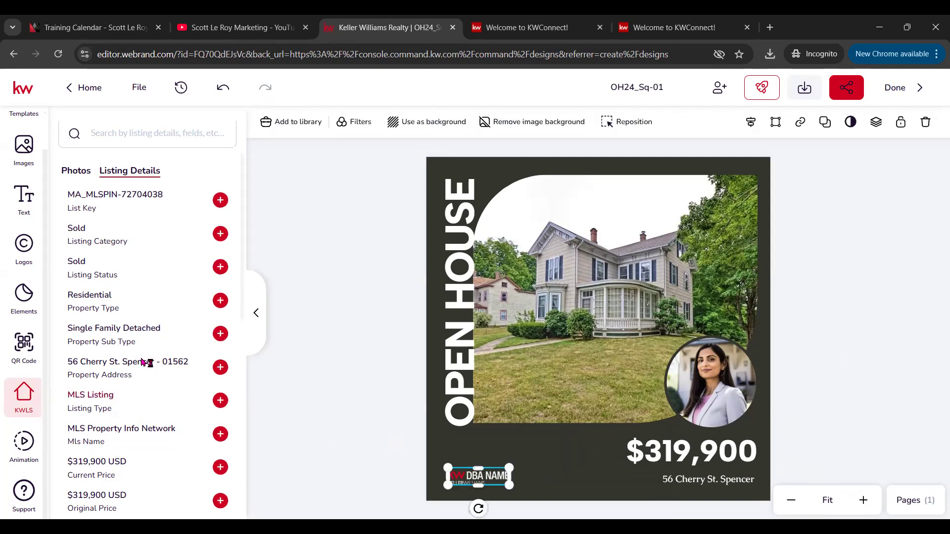
# Step: Browse the My Assets logo folders and delete the DBA NAME placeholder logo from the post
pyautogui.click(24, 250)
pyautogui.click(136, 130)
pyautogui.click(116, 254)
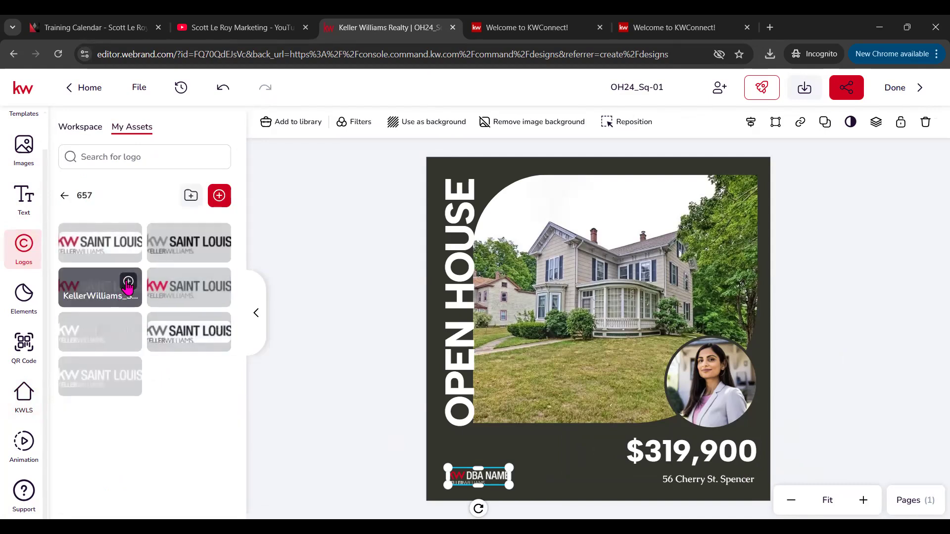
pyautogui.click(128, 282)
pyautogui.click(471, 478)
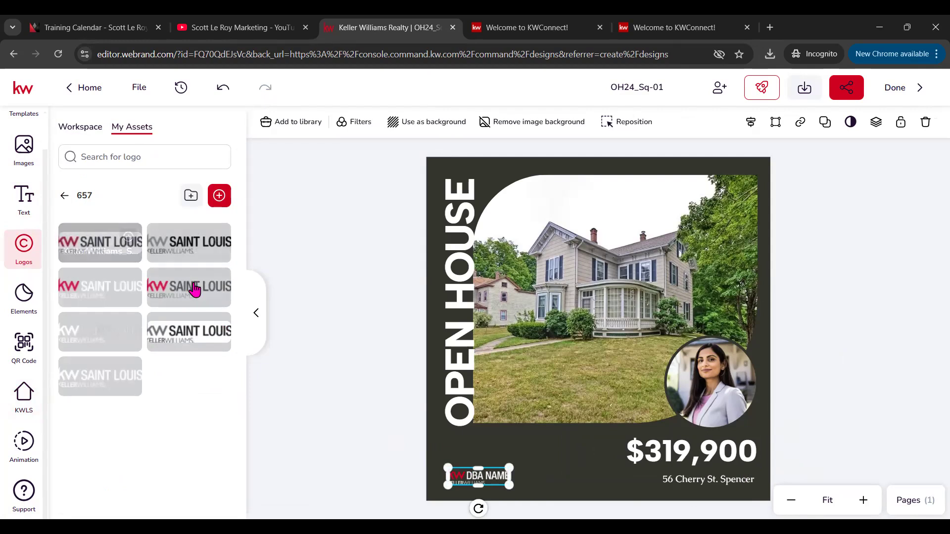
pyautogui.click(64, 195)
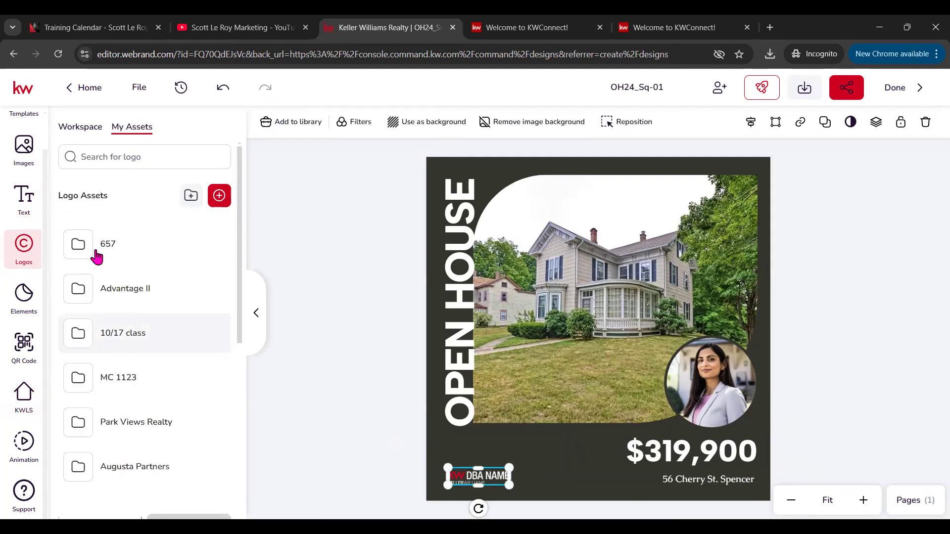
pyautogui.scroll(-6, 142, 365)
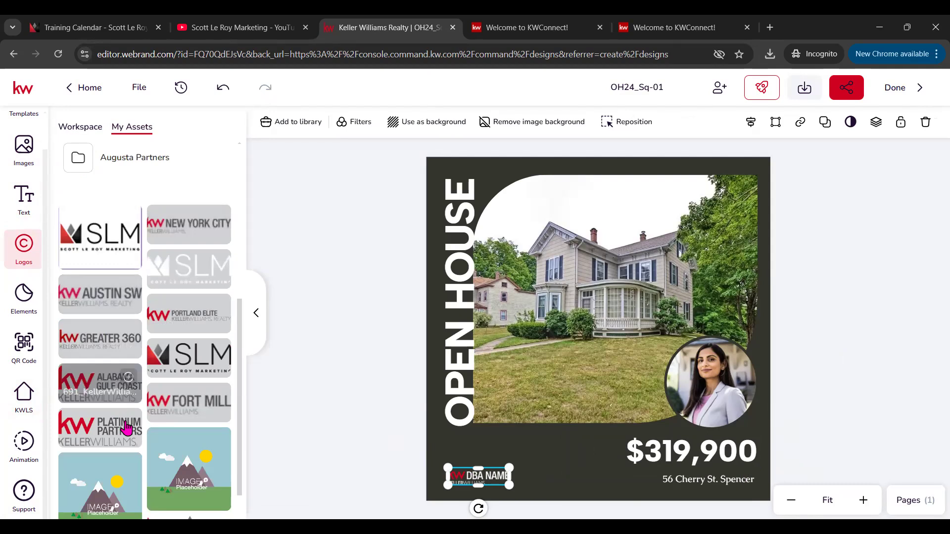
pyautogui.scroll(-3, 131, 396)
pyautogui.scroll(5, 119, 321)
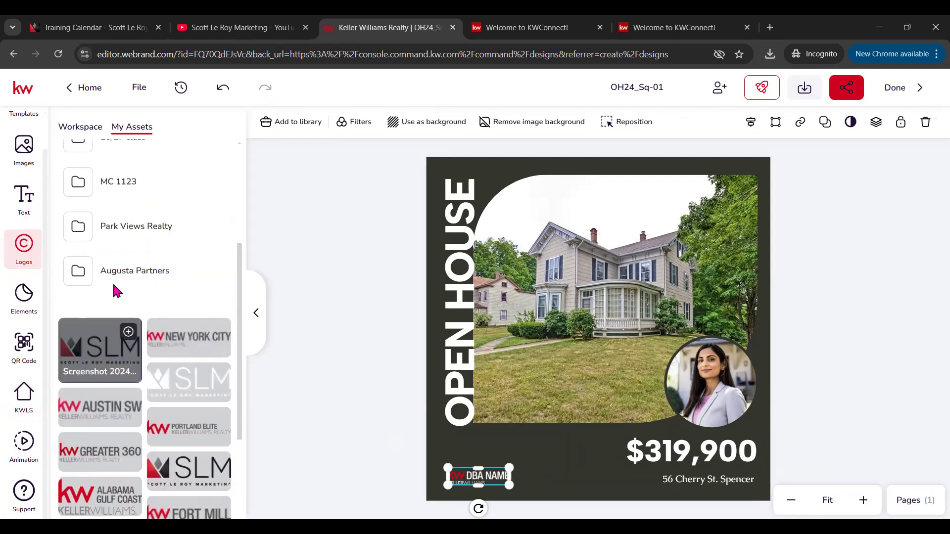
pyautogui.click(106, 264)
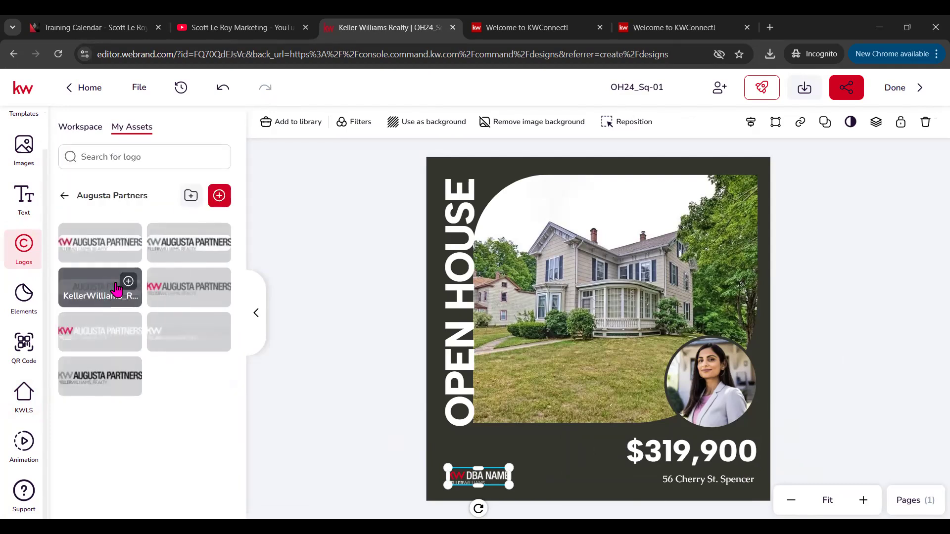
pyautogui.click(81, 195)
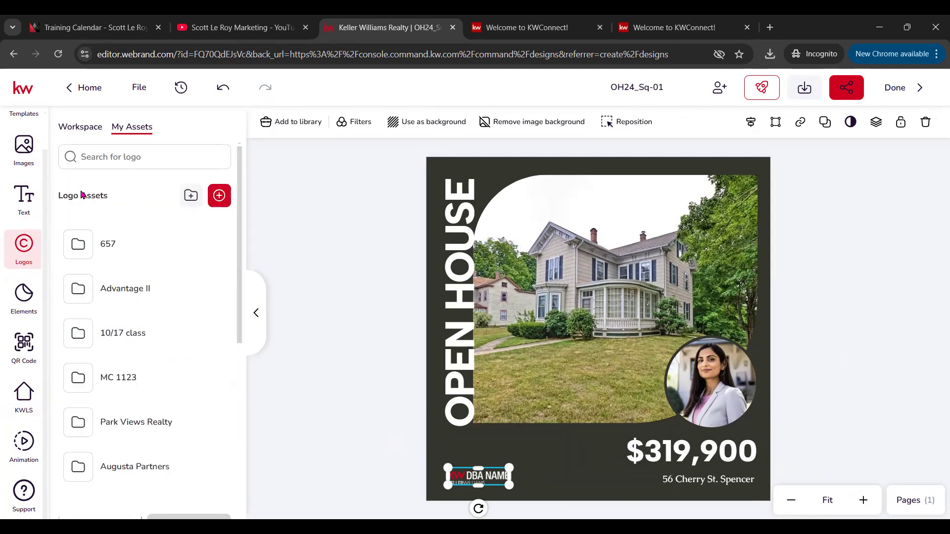
pyautogui.press('Delete')
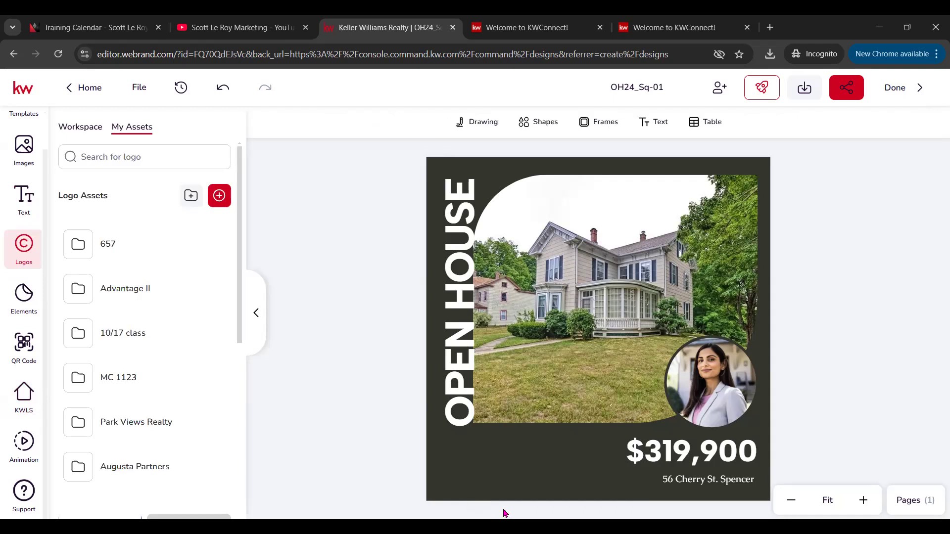
# Step: Insert the KW Saint Louis logo from folder 657, shrink it, and place it bottom-left
pyautogui.click(119, 252)
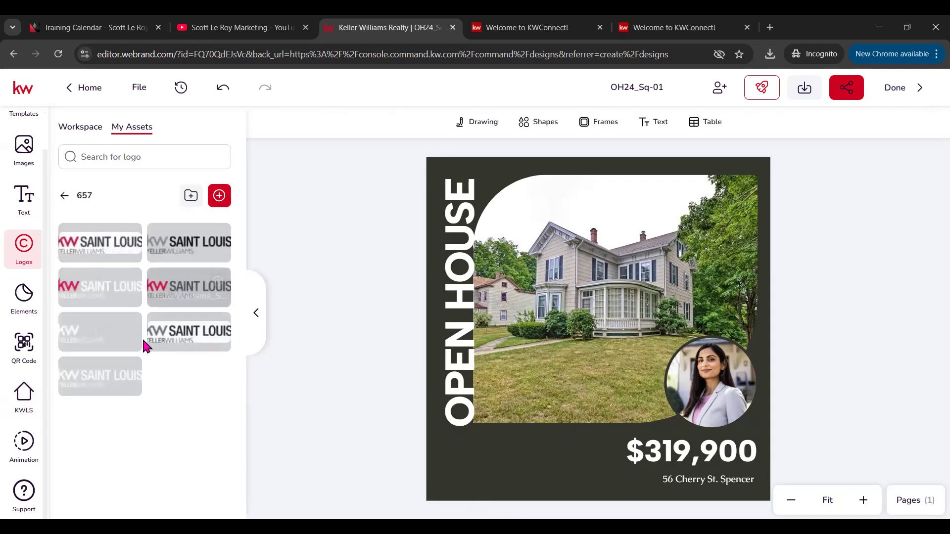
pyautogui.click(115, 297)
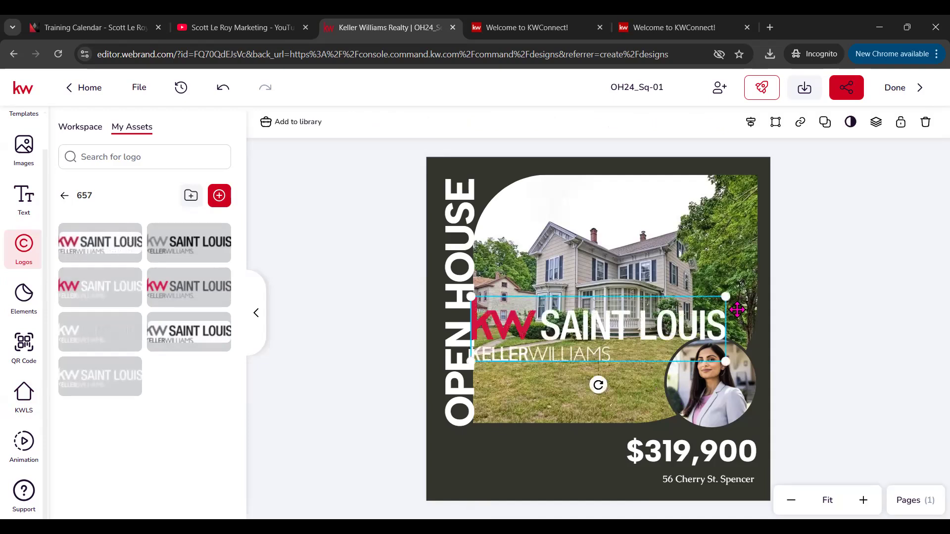
pyautogui.moveTo(721, 297); pyautogui.dragTo(615, 325)
pyautogui.moveTo(554, 353); pyautogui.dragTo(519, 473)
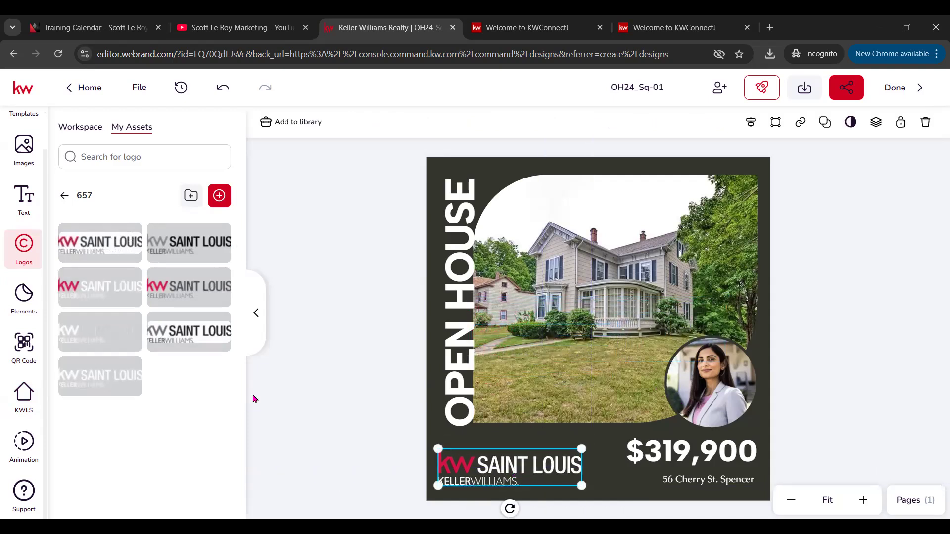
# Step: Add the Ownership Statement text asset in white at 16 pt along the flyer's bottom edge
pyautogui.click(24, 197)
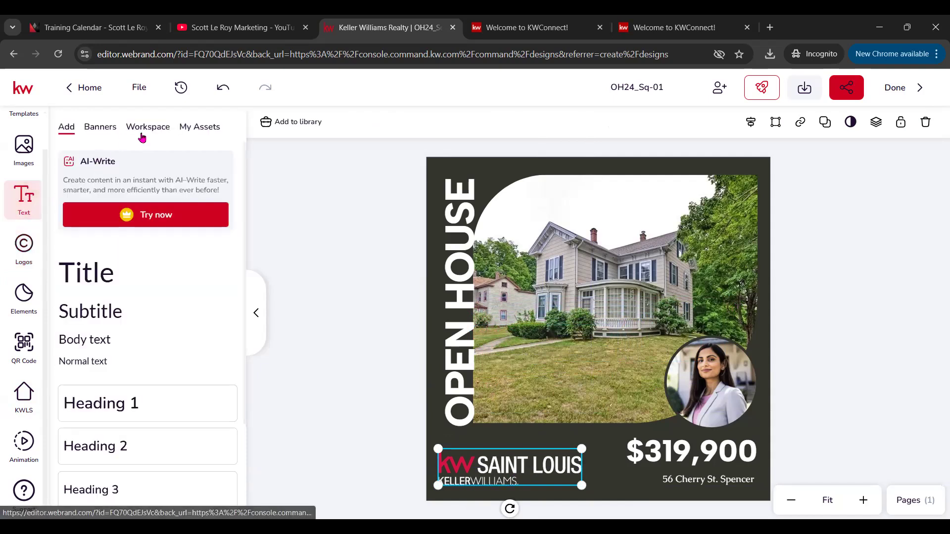
pyautogui.click(148, 130)
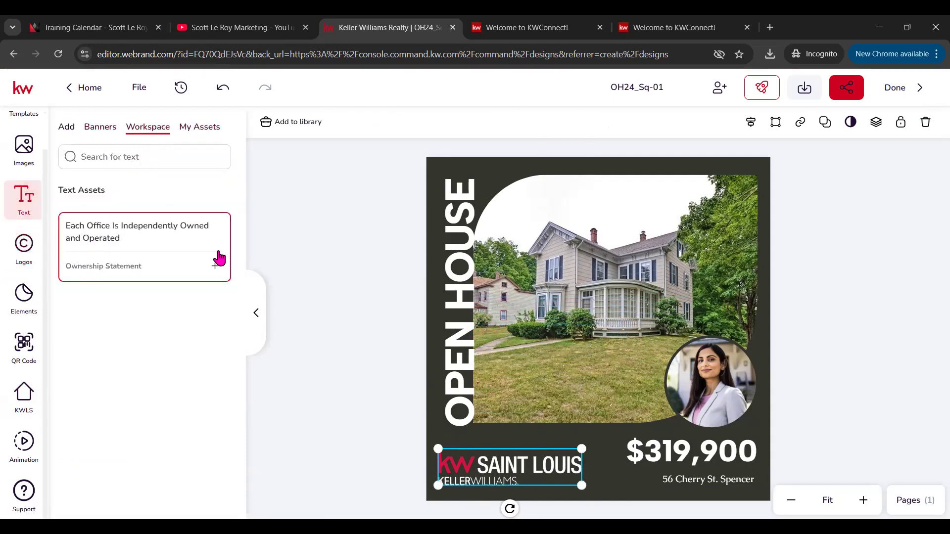
pyautogui.click(215, 269)
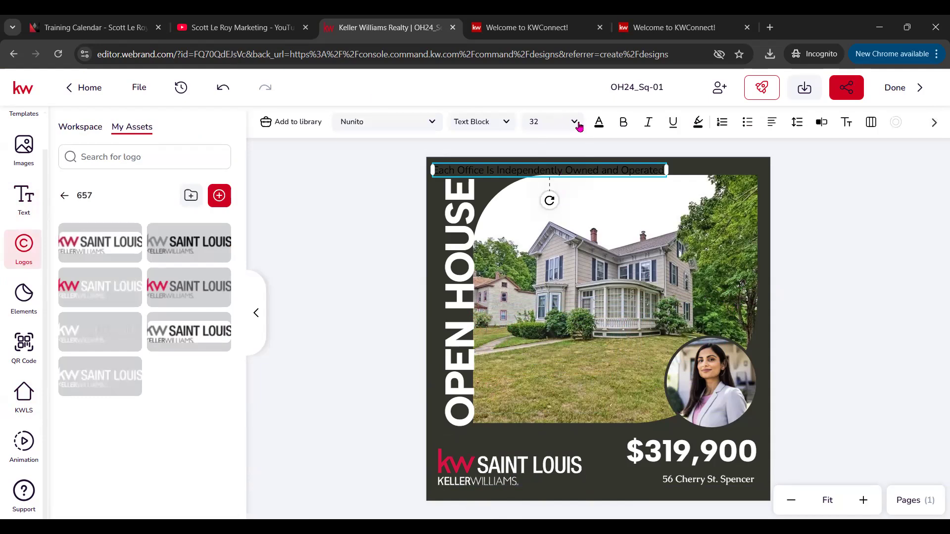
pyautogui.click(600, 123)
pyautogui.click(641, 207)
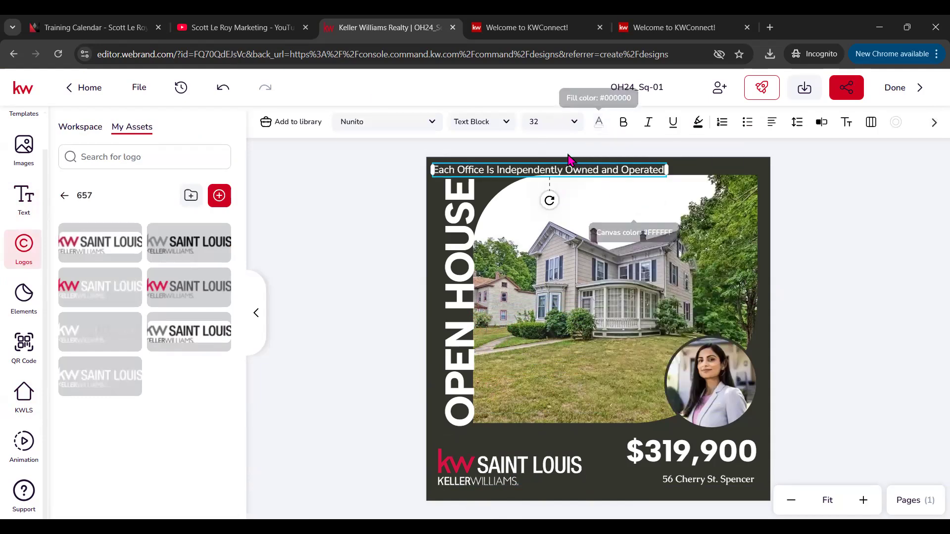
pyautogui.click(575, 124)
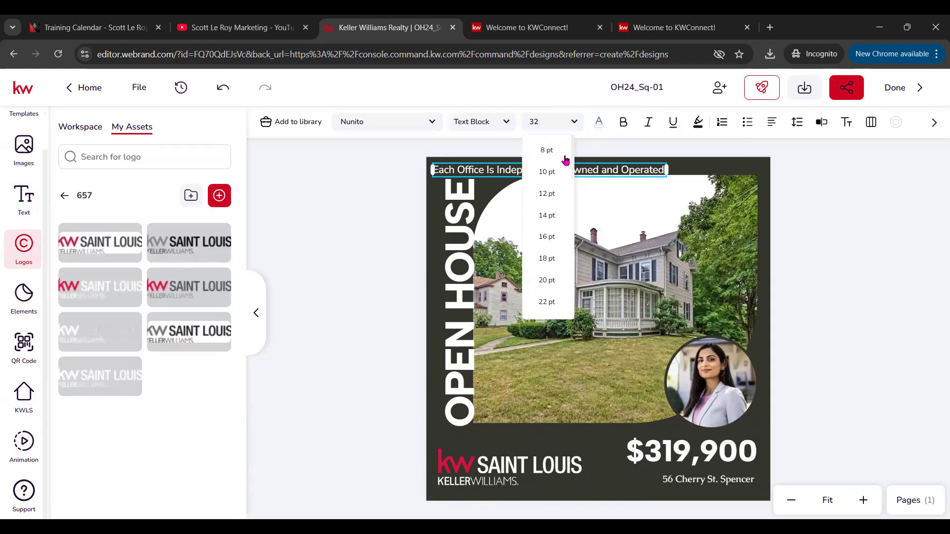
pyautogui.click(547, 215)
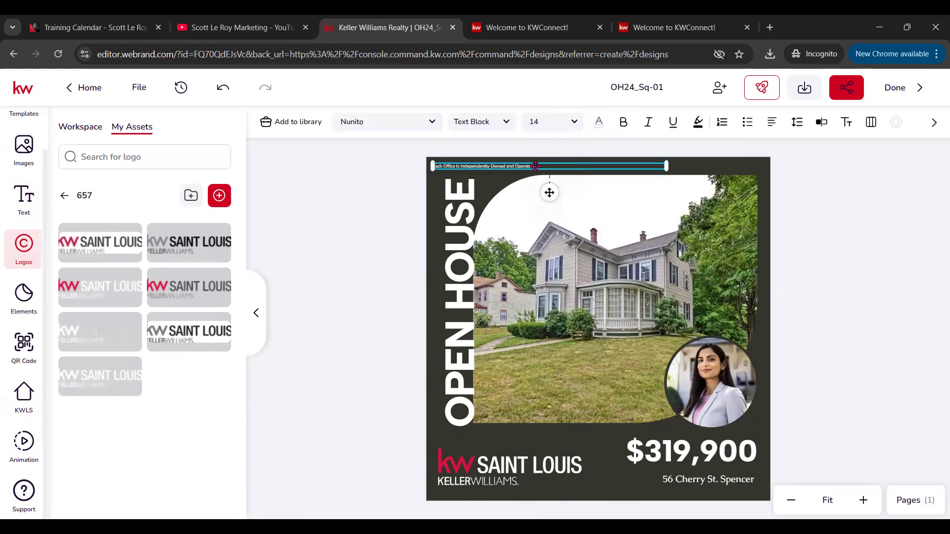
pyautogui.click(567, 124)
pyautogui.click(547, 234)
pyautogui.moveTo(529, 173); pyautogui.dragTo(536, 496)
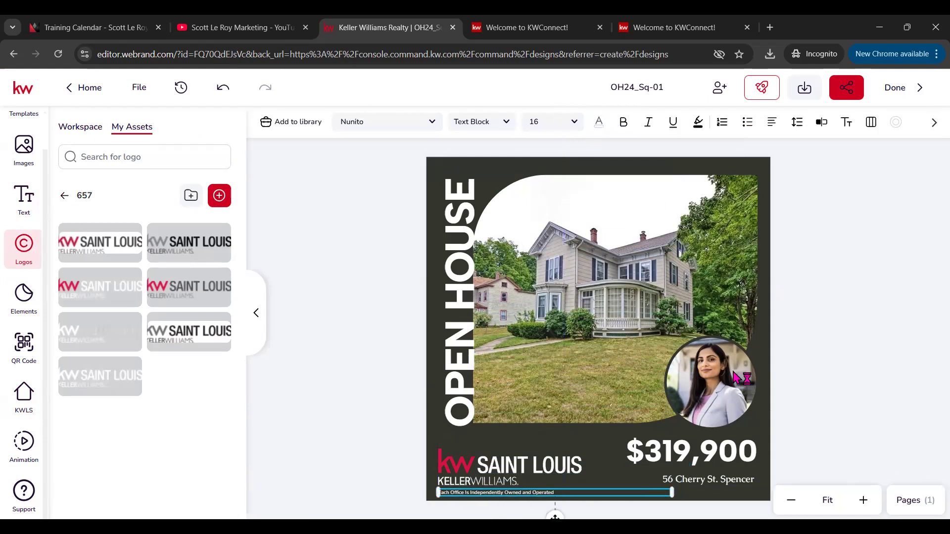
pyautogui.click(818, 344)
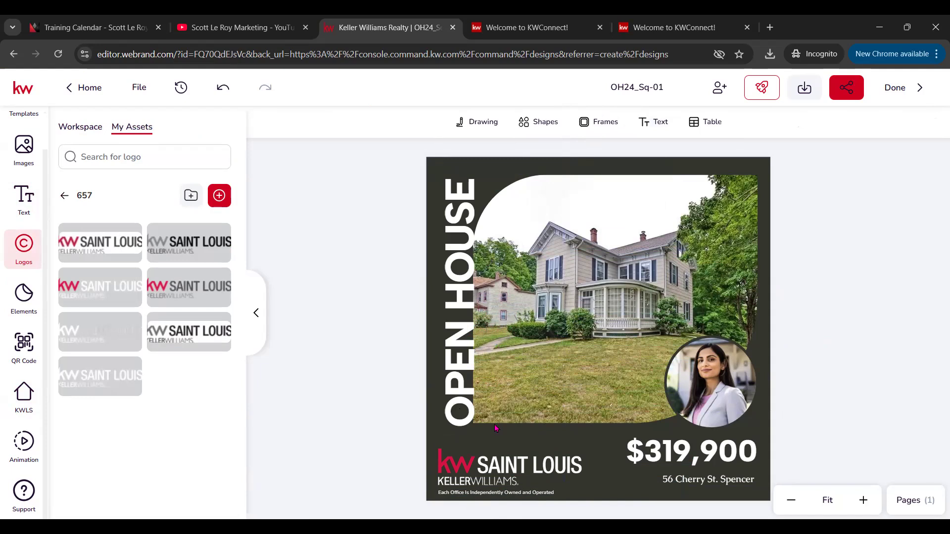
# Step: Add a Title text box reading 'Saturday December 7th from 1:00-3:00 PM'
pyautogui.click(24, 200)
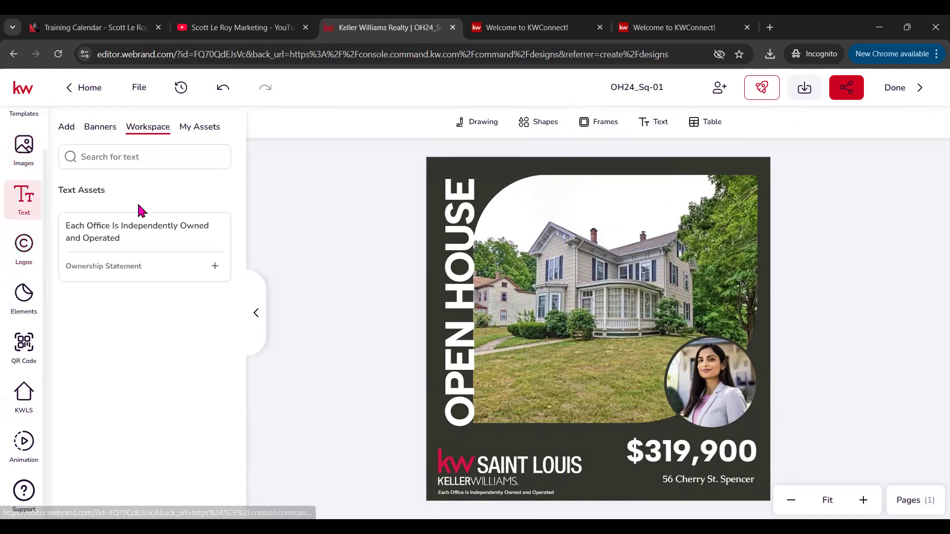
pyautogui.click(66, 128)
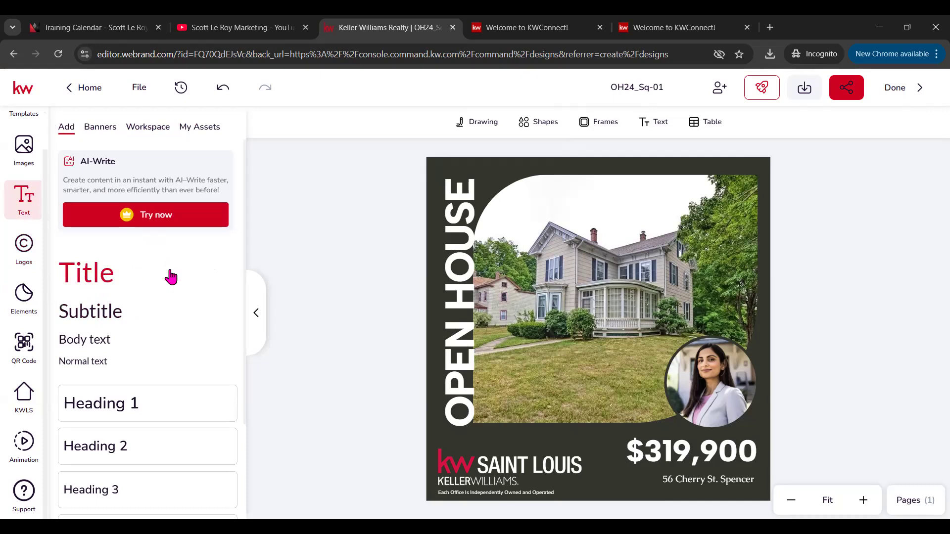
pyautogui.click(170, 277)
pyautogui.doubleClick(487, 336)
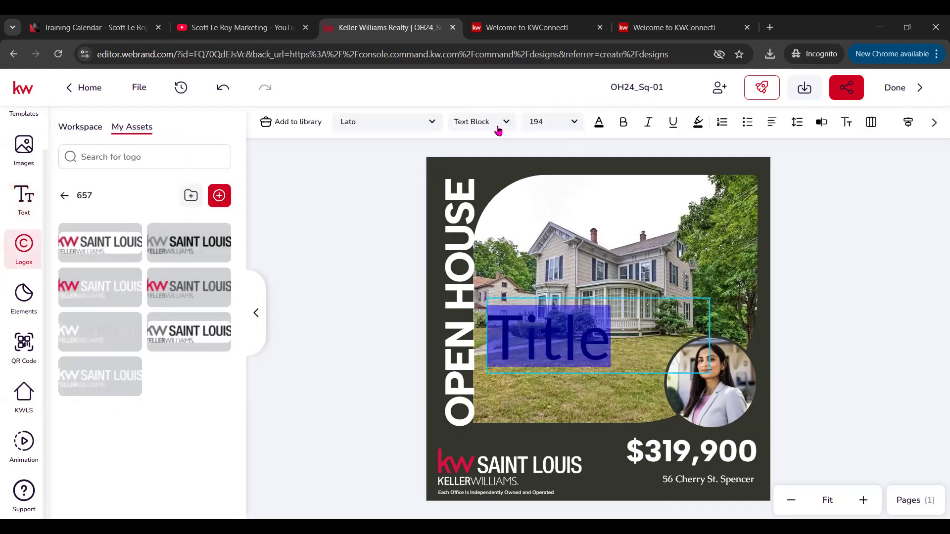
pyautogui.click(599, 121)
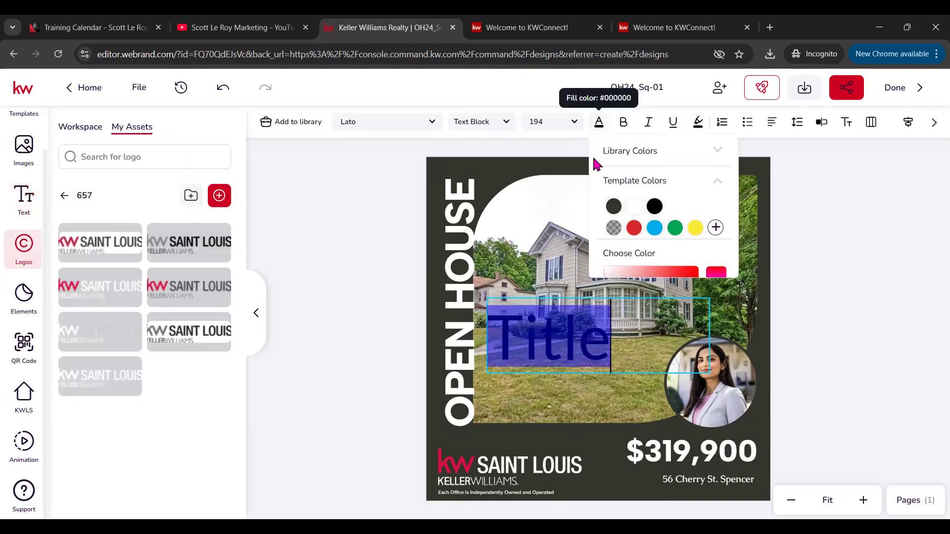
pyautogui.click(634, 208)
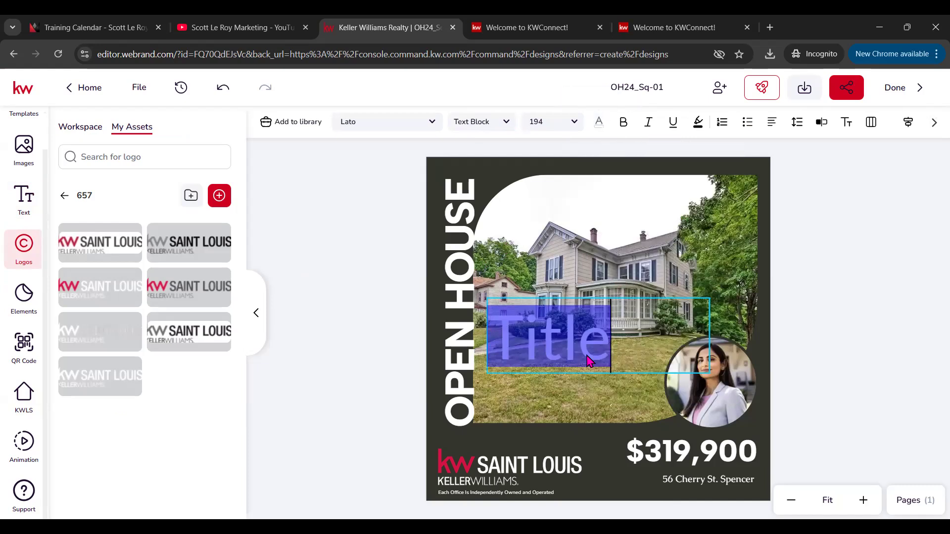
pyautogui.write('Saturdau')
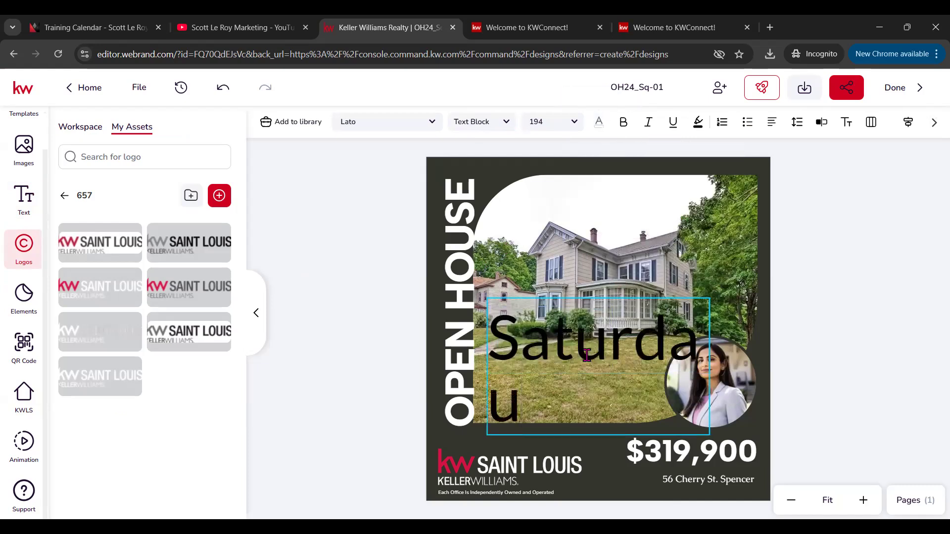
pyautogui.press('BackSpace')
pyautogui.write('y')
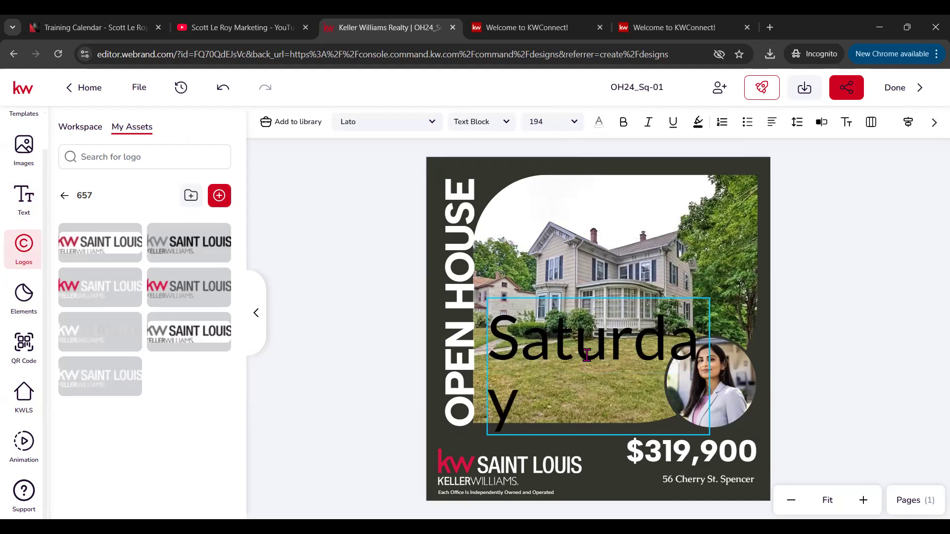
pyautogui.write(' De')
pyautogui.press('BackSpace')
pyautogui.press('BackSpace')
pyautogui.press('BackSpace')
pyautogui.write('Decem')
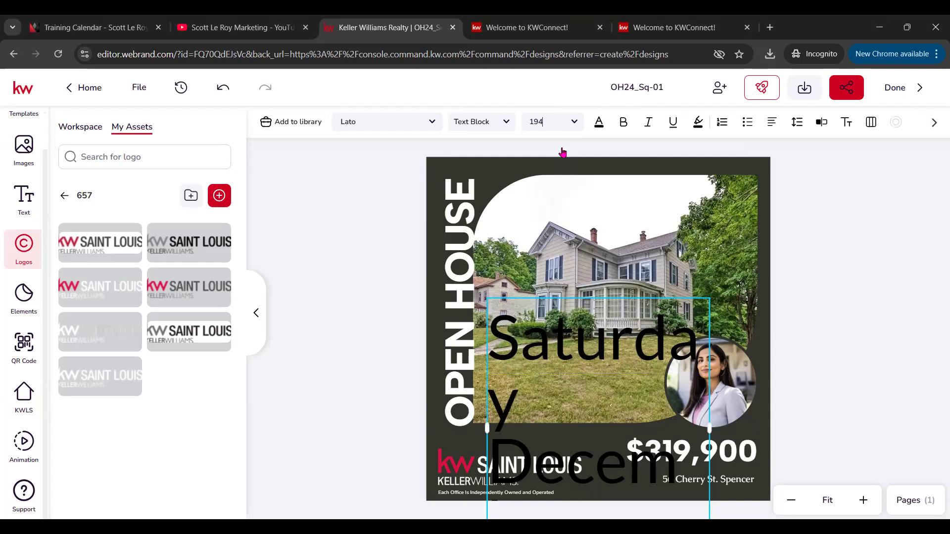
# Step: Make the date text white at 32 pt and centre it across the flyer's top
pyautogui.click(548, 214)
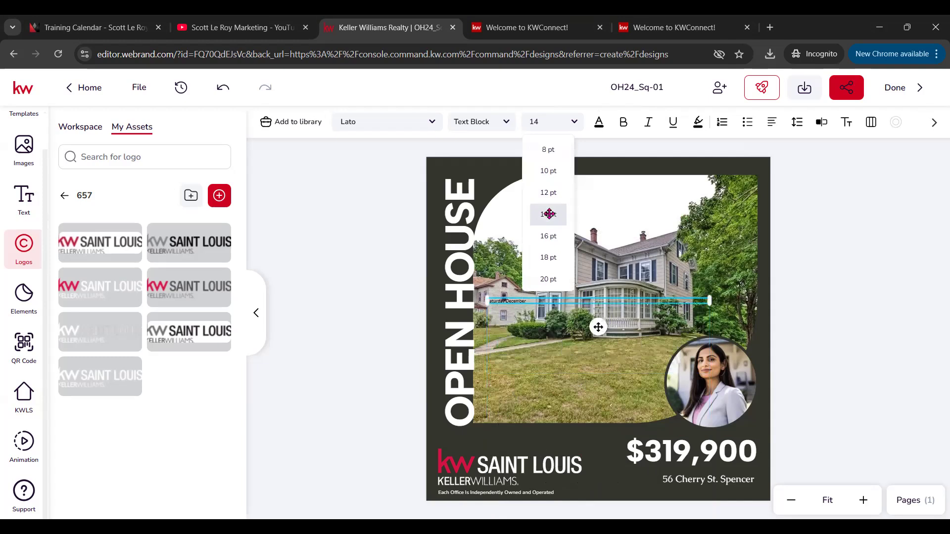
pyautogui.click(575, 123)
pyautogui.click(574, 122)
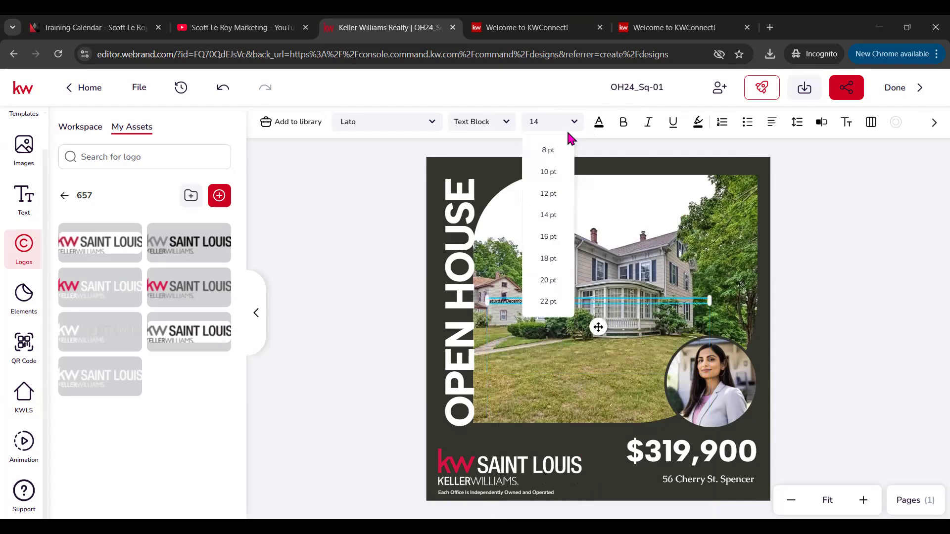
pyautogui.click(548, 301)
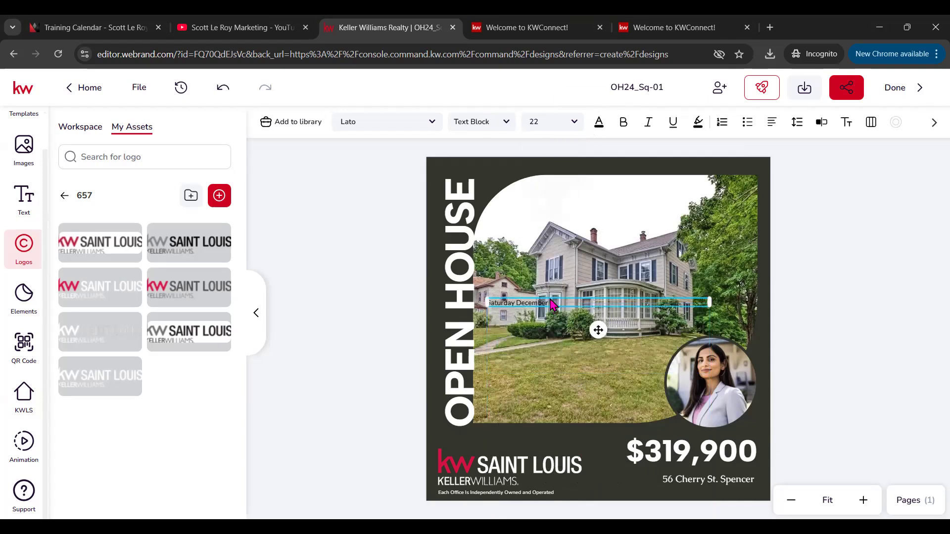
pyautogui.click(599, 122)
pyautogui.click(631, 208)
pyautogui.moveTo(572, 304); pyautogui.dragTo(528, 435)
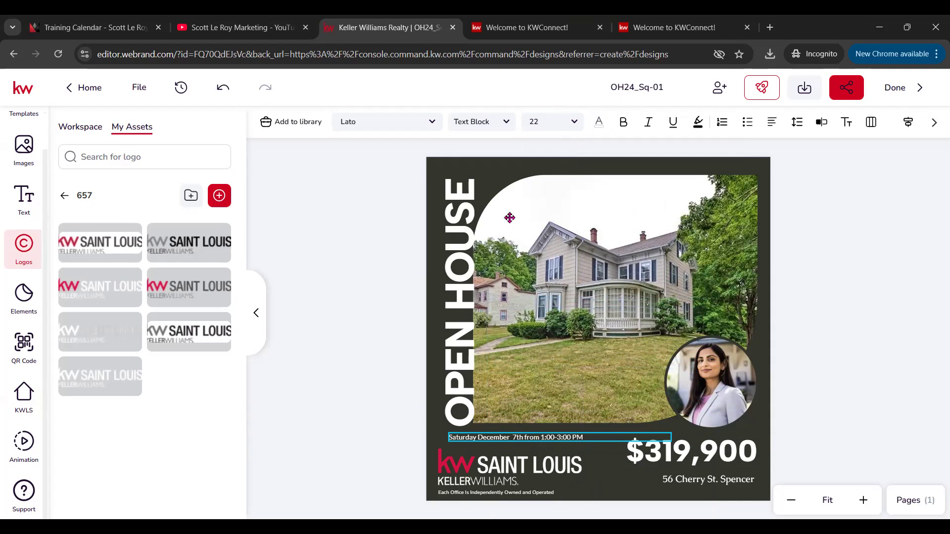
pyautogui.click(568, 129)
pyautogui.scroll(-3, 547, 287)
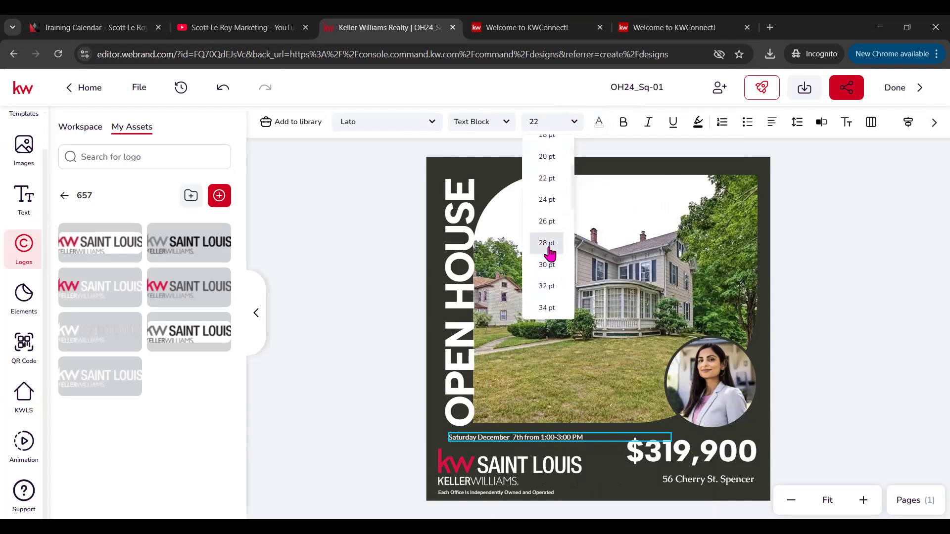
pyautogui.click(547, 243)
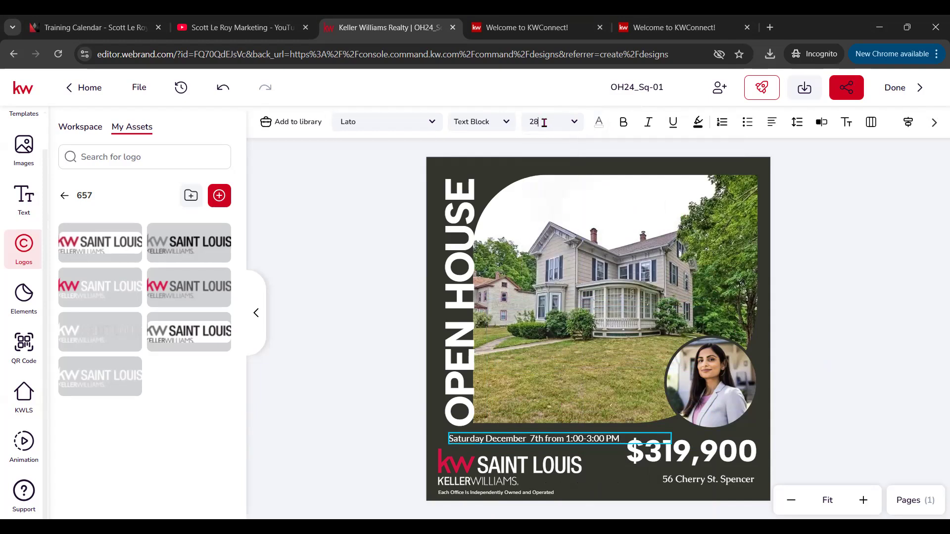
pyautogui.click(568, 131)
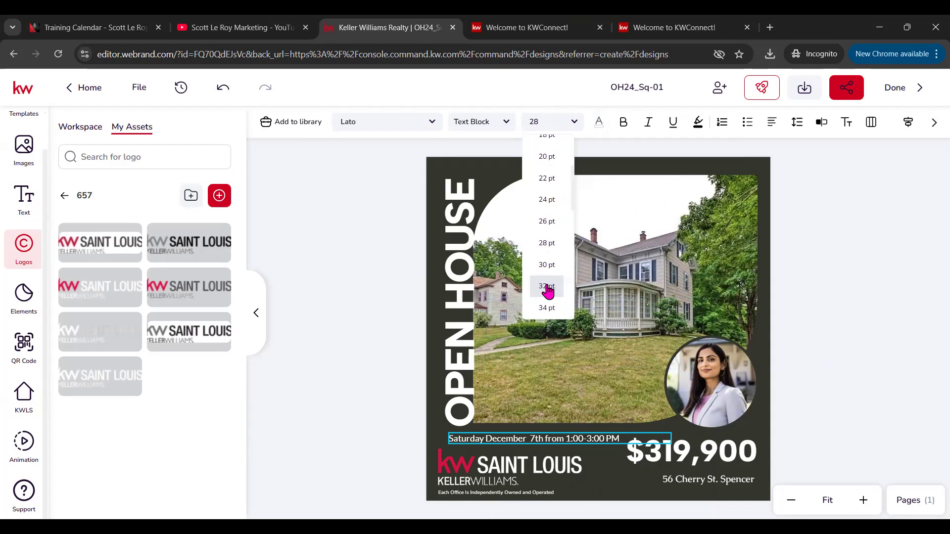
pyautogui.click(548, 292)
pyautogui.click(584, 435)
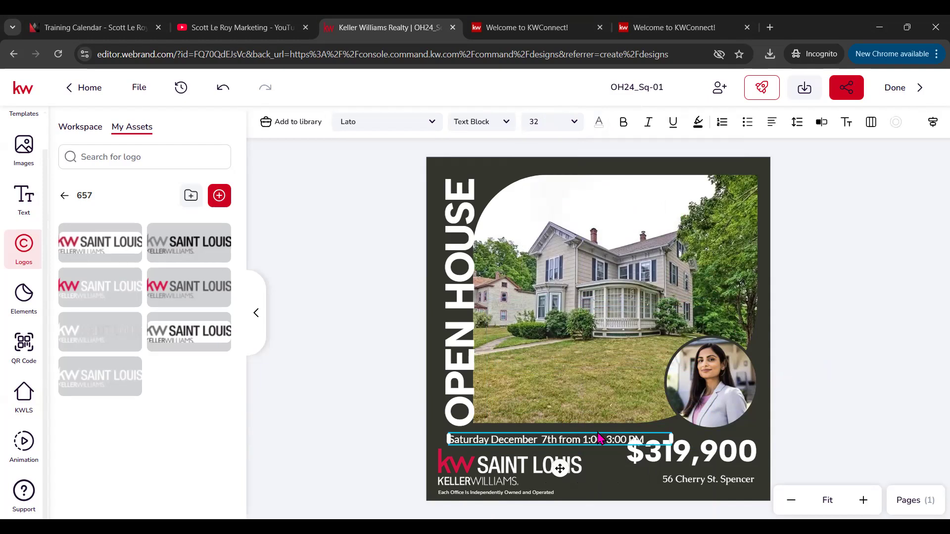
pyautogui.moveTo(588, 433); pyautogui.dragTo(659, 170)
# Step: Try adding the man's uploaded photo to the flyer, then delete it again
pyautogui.click(797, 346)
pyautogui.click(705, 389)
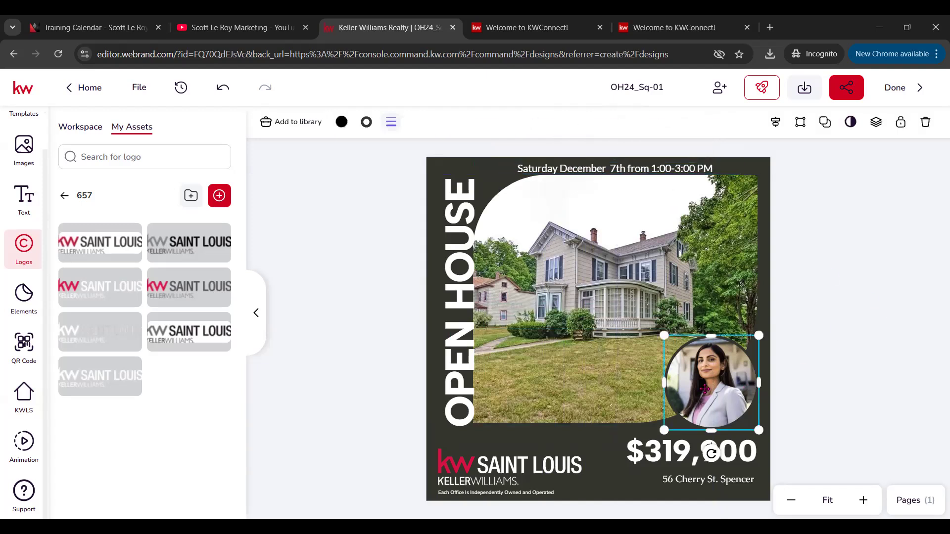
pyautogui.click(26, 152)
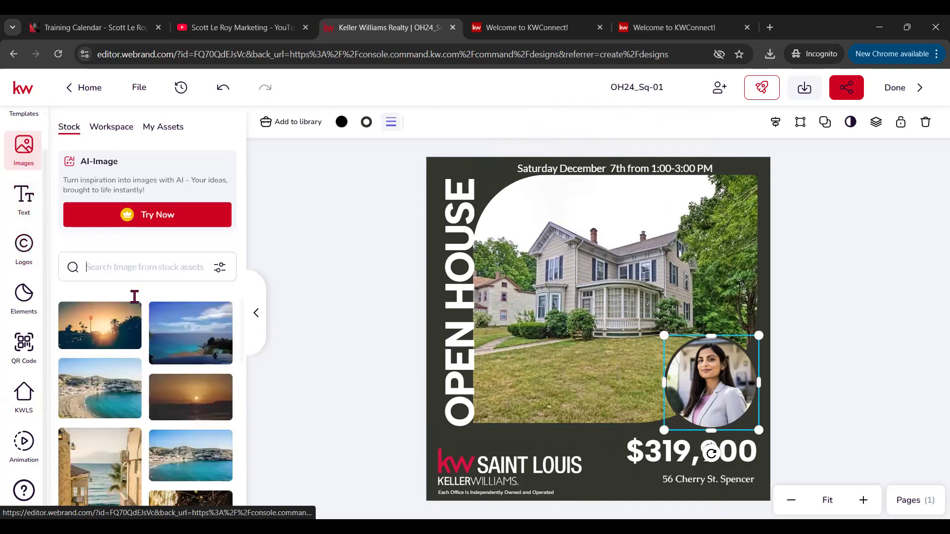
pyautogui.click(160, 127)
pyautogui.moveTo(113, 311)
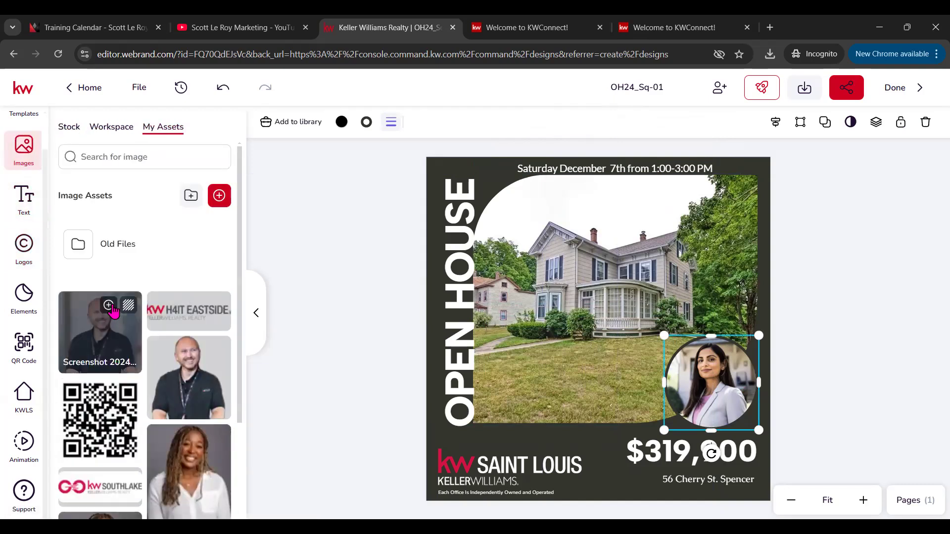
pyautogui.click(109, 306)
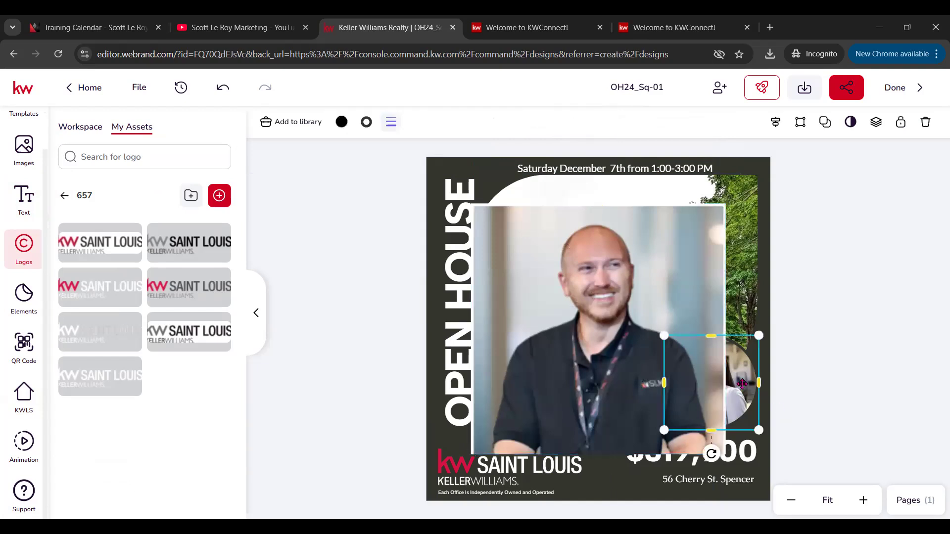
pyautogui.click(571, 311)
pyautogui.press('Delete')
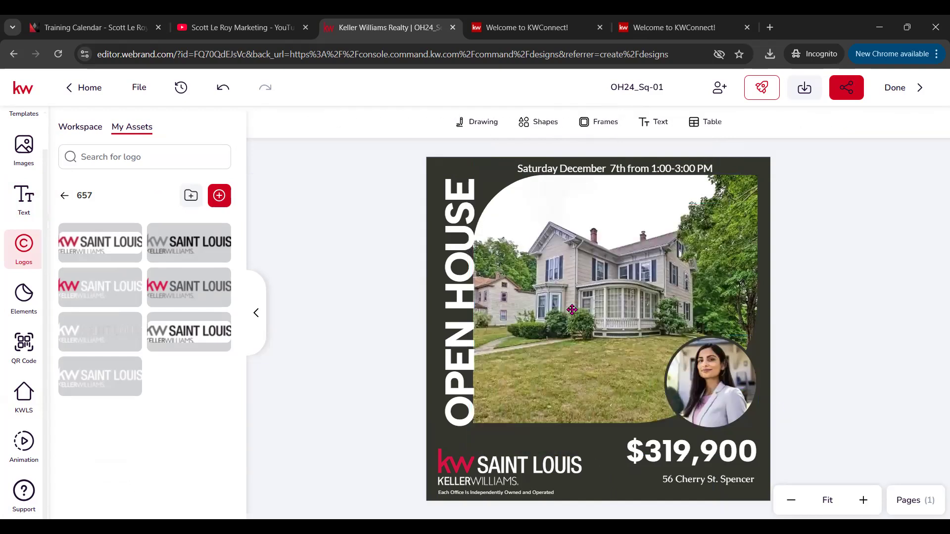
# Step: Try placing the Agent photo into the woman's circular portrait on the flyer
pyautogui.click(731, 401)
pyautogui.click(24, 145)
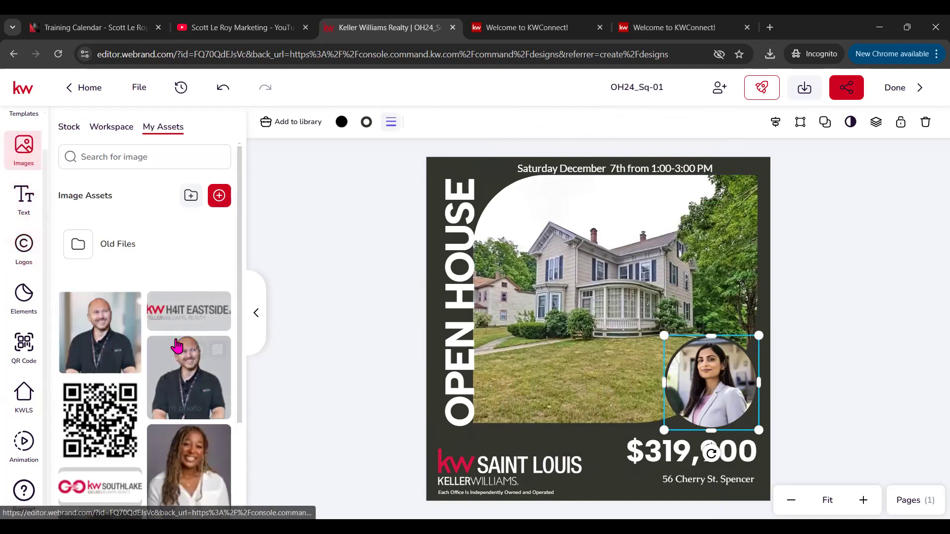
pyautogui.moveTo(99, 327)
pyautogui.mouseDown()
pyautogui.moveTo(569, 297)
pyautogui.moveTo(739, 390)
pyautogui.moveTo(108, 327)
pyautogui.mouseUp()
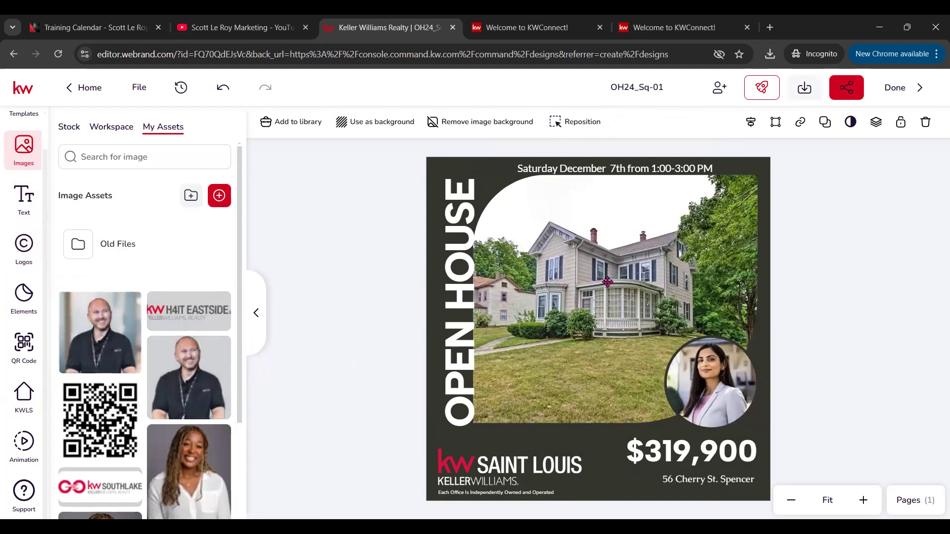
pyautogui.click(723, 356)
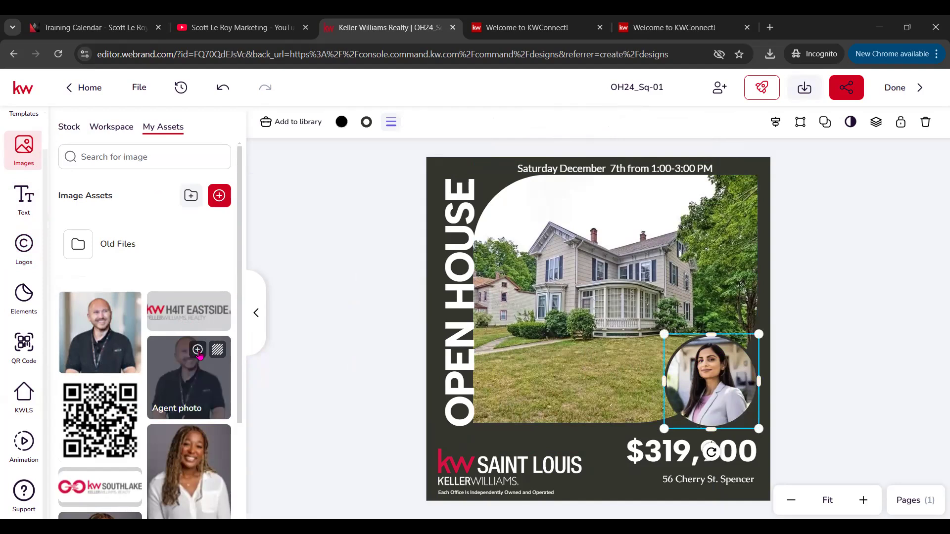
pyautogui.click(198, 350)
pyautogui.click(683, 374)
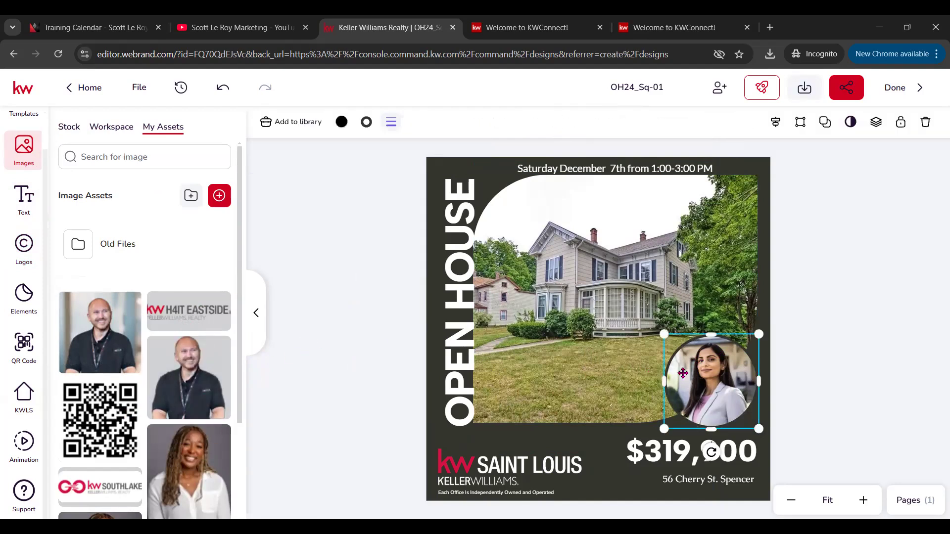
pyautogui.click(474, 154)
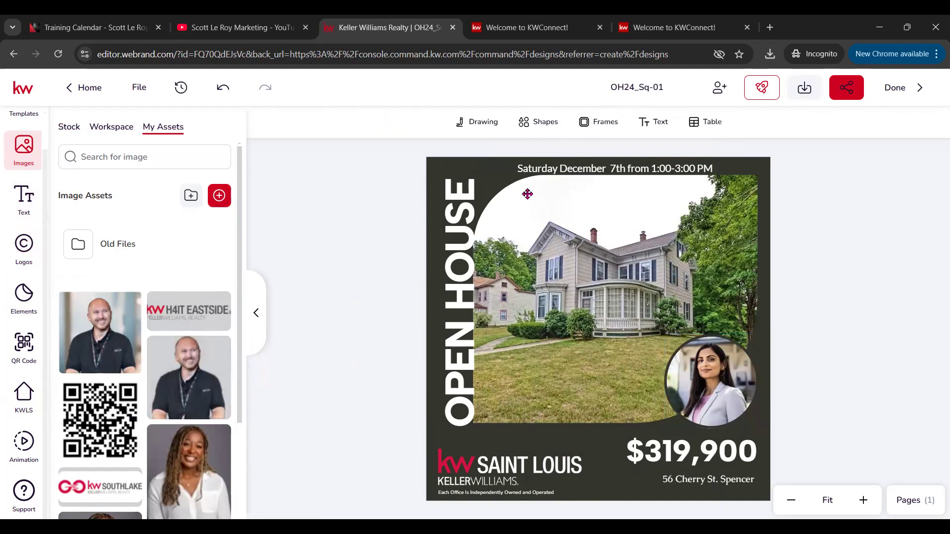
# Step: Add a circle frame holding the grey-background agent photo, shrunk and placed over the bottom-right circle
pyautogui.click(583, 123)
pyautogui.click(594, 198)
pyautogui.moveTo(203, 359)
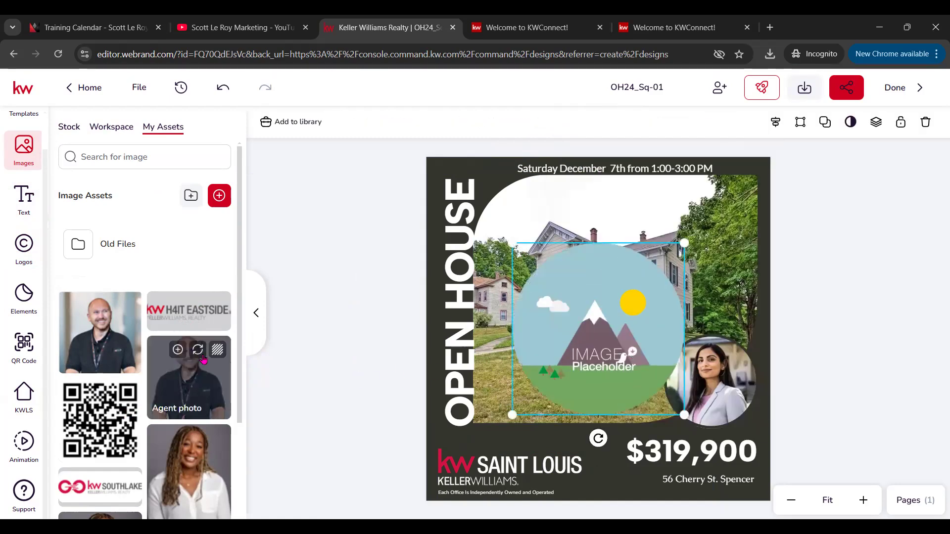
pyautogui.moveTo(203, 360); pyautogui.dragTo(606, 353)
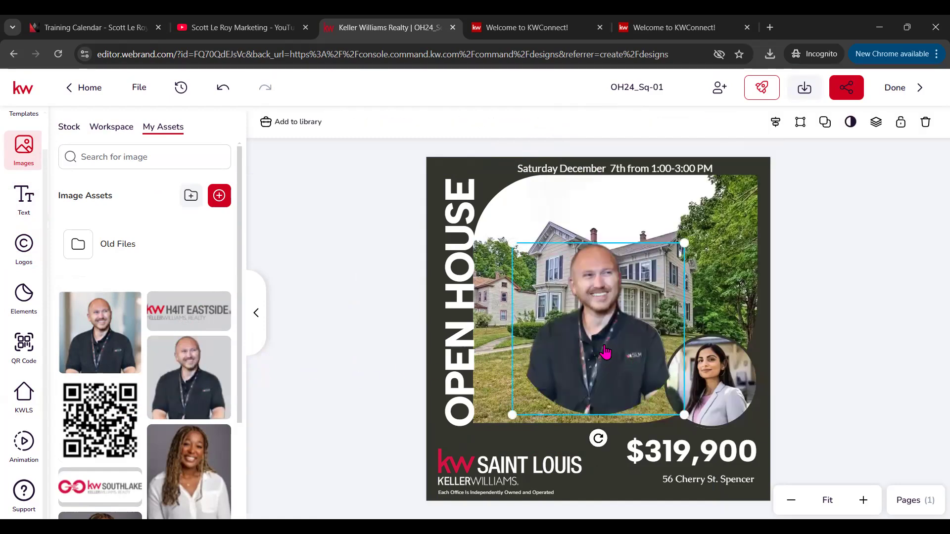
pyautogui.click(99, 332)
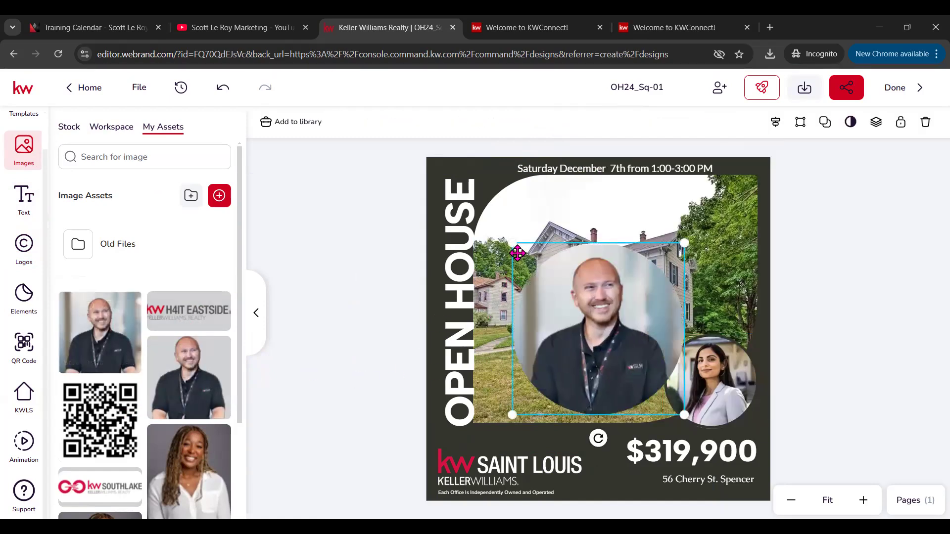
pyautogui.moveTo(517, 253); pyautogui.dragTo(575, 306)
pyautogui.moveTo(616, 362); pyautogui.dragTo(701, 379)
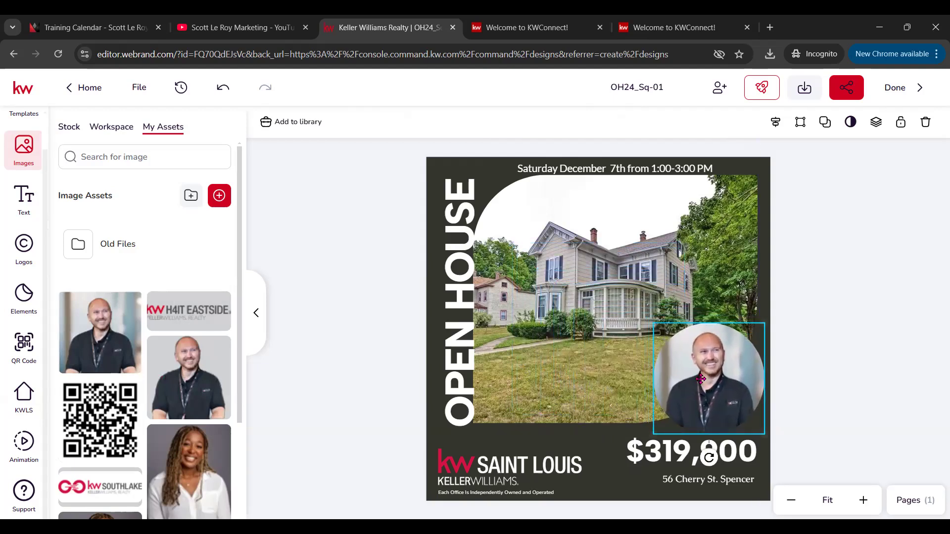
pyautogui.click(807, 324)
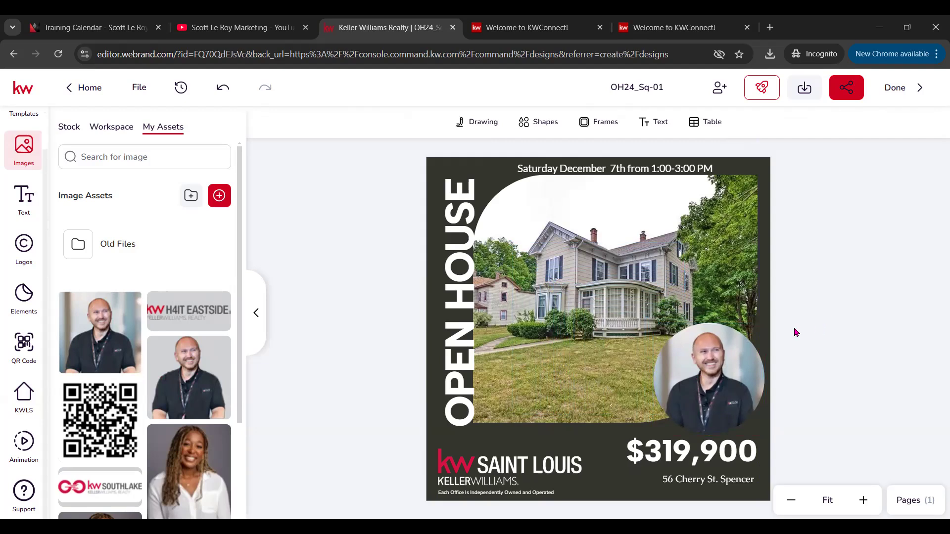
# Step: Give the vertical OPEN HOUSE text a Rotate in from left animation and preview the flyer
pyautogui.click(470, 363)
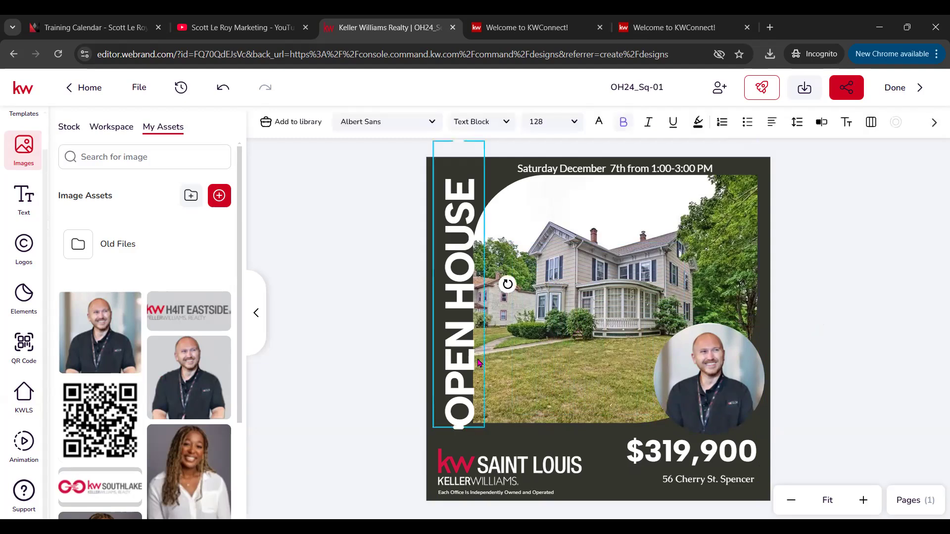
pyautogui.click(24, 440)
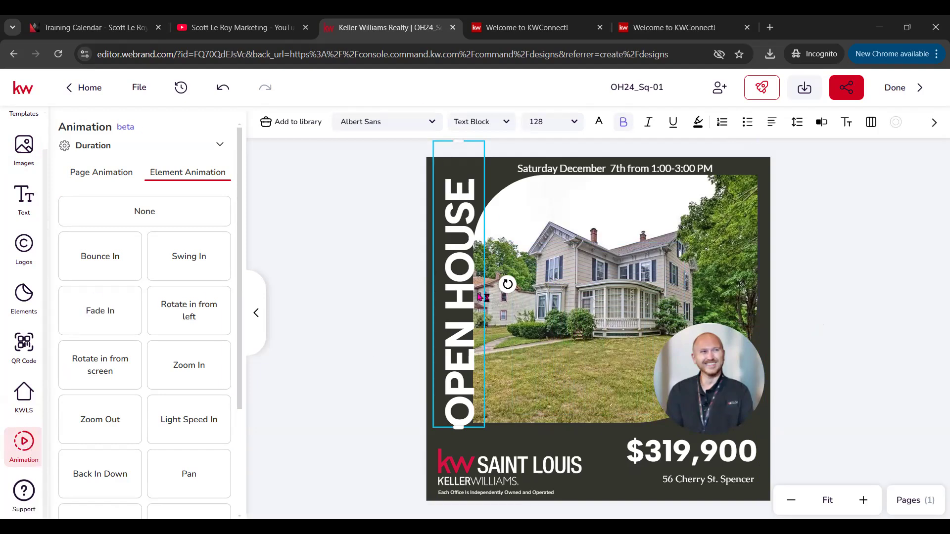
pyautogui.click(103, 263)
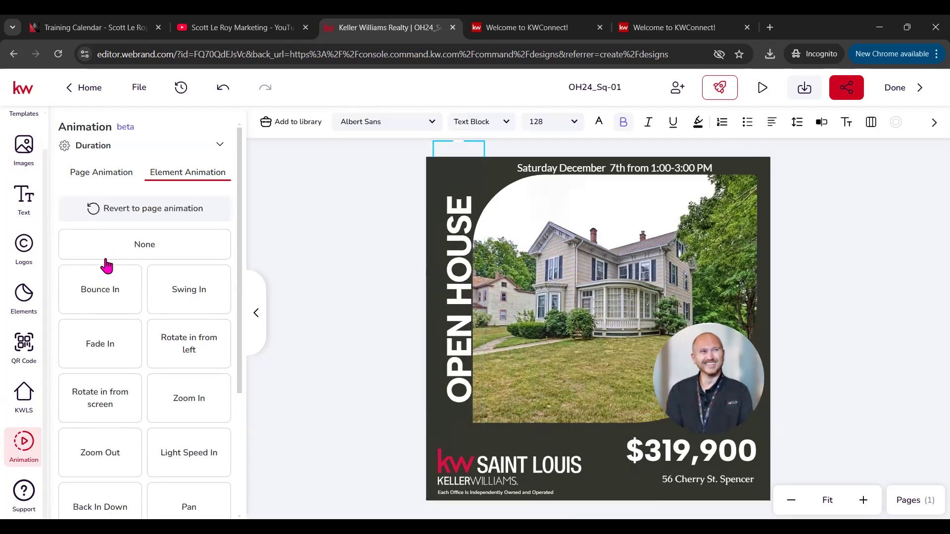
pyautogui.click(197, 304)
pyautogui.click(199, 345)
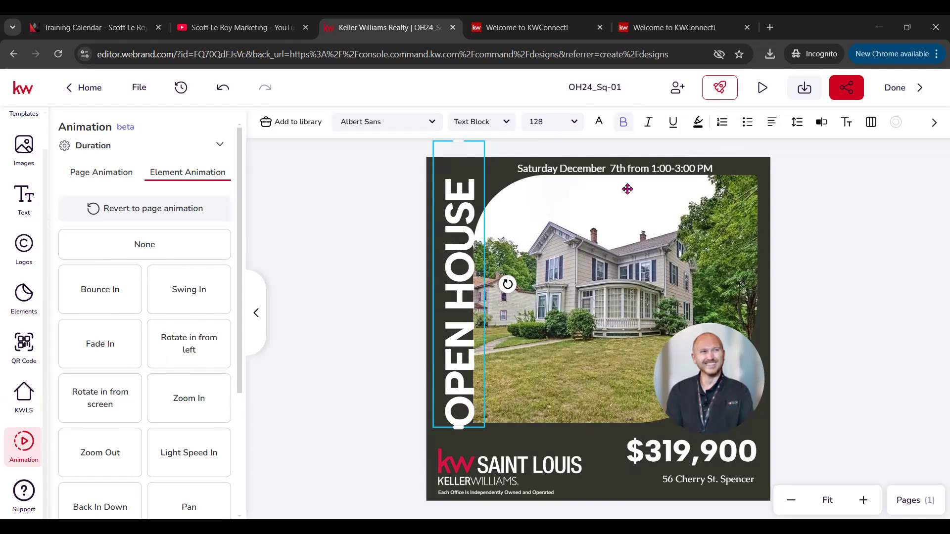
pyautogui.click(712, 463)
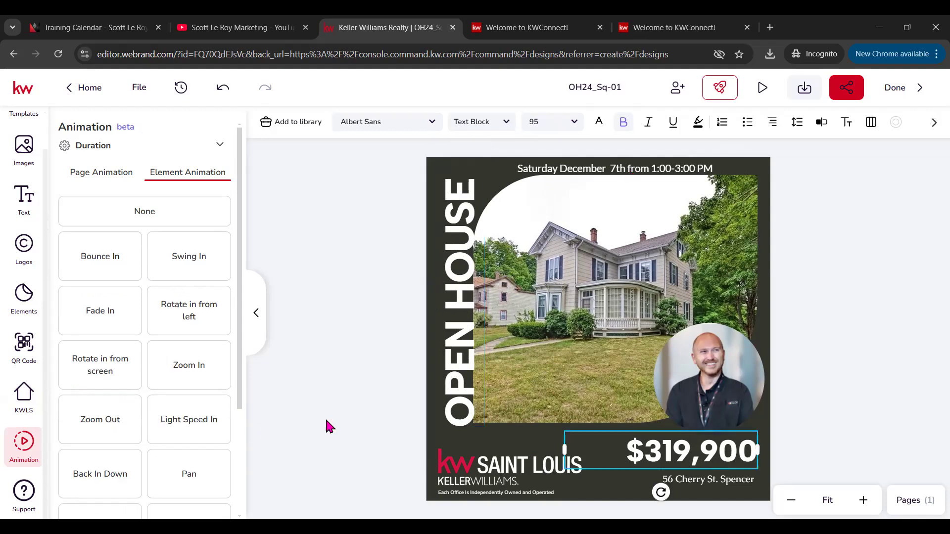
pyautogui.scroll(-3, 179, 467)
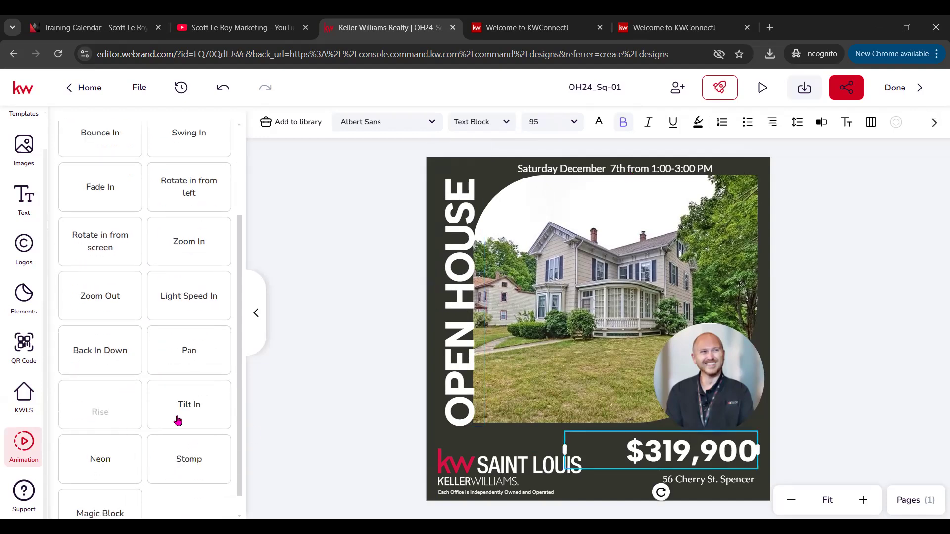
pyautogui.scroll(-1, 136, 465)
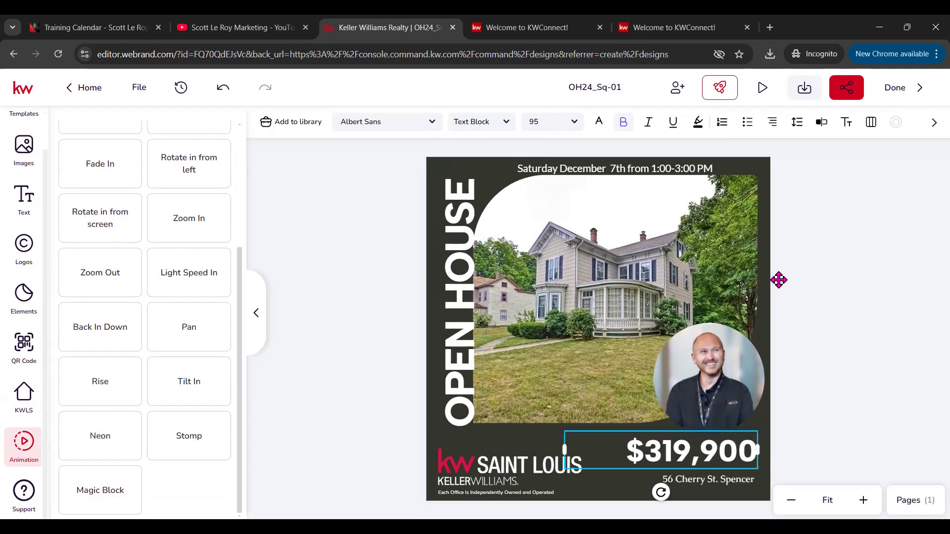
pyautogui.click(762, 89)
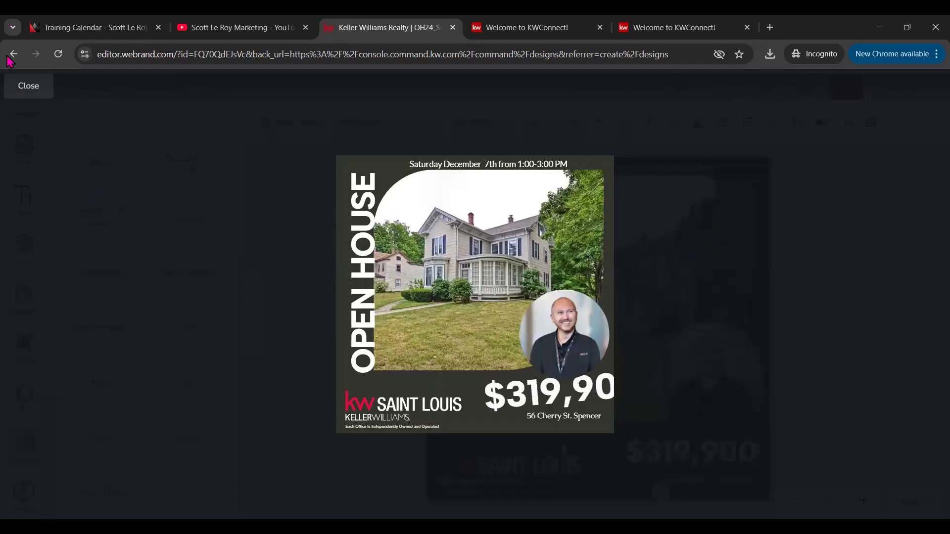
# Step: Close the preview and give the $319,900 price a Rotate in from screen animation
pyautogui.click(28, 86)
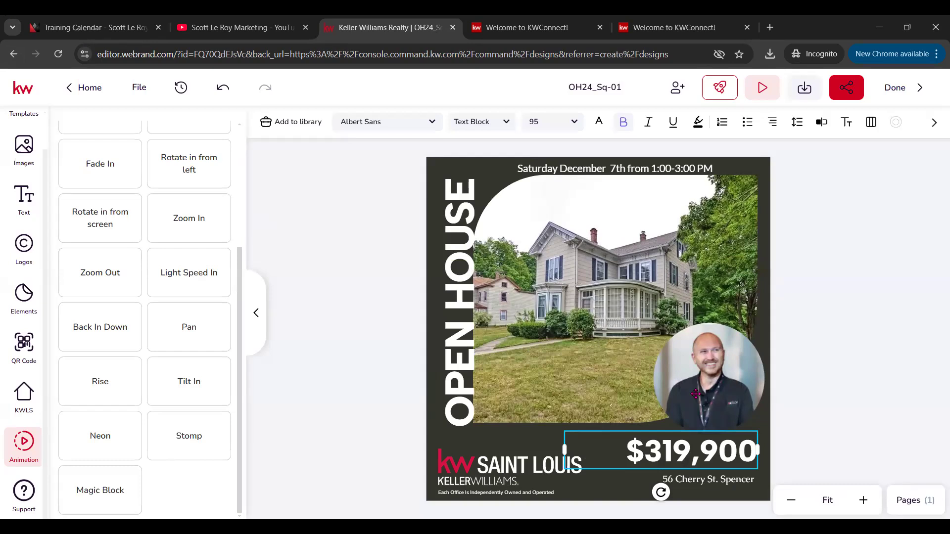
pyautogui.scroll(3, 126, 394)
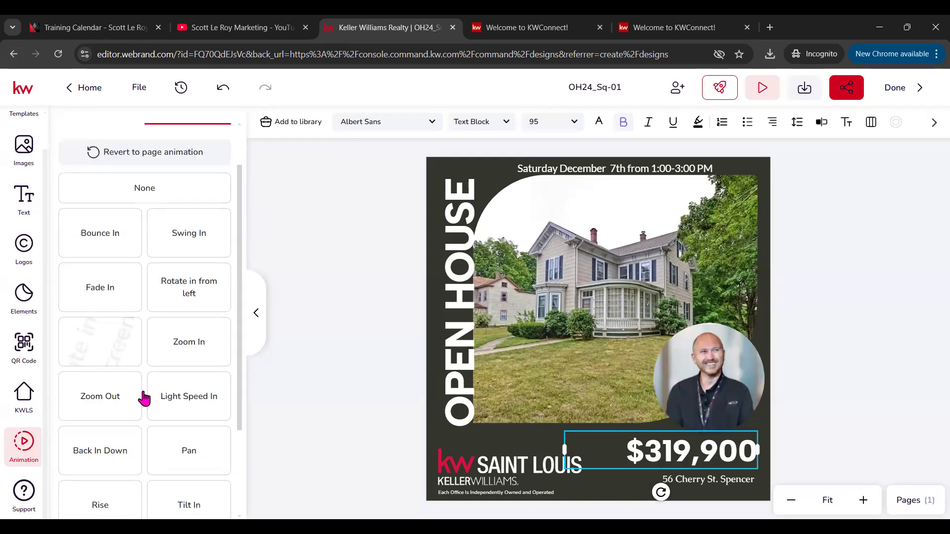
pyautogui.click(121, 348)
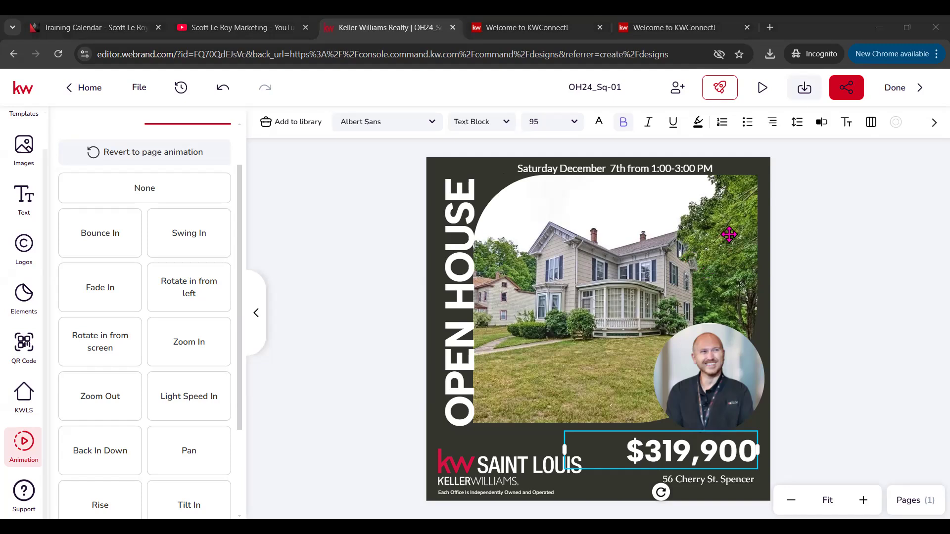
# Step: Save the flyer as the OH24_Sq-01 JPEG, then start downloading it as an MP4 video
pyautogui.click(805, 91)
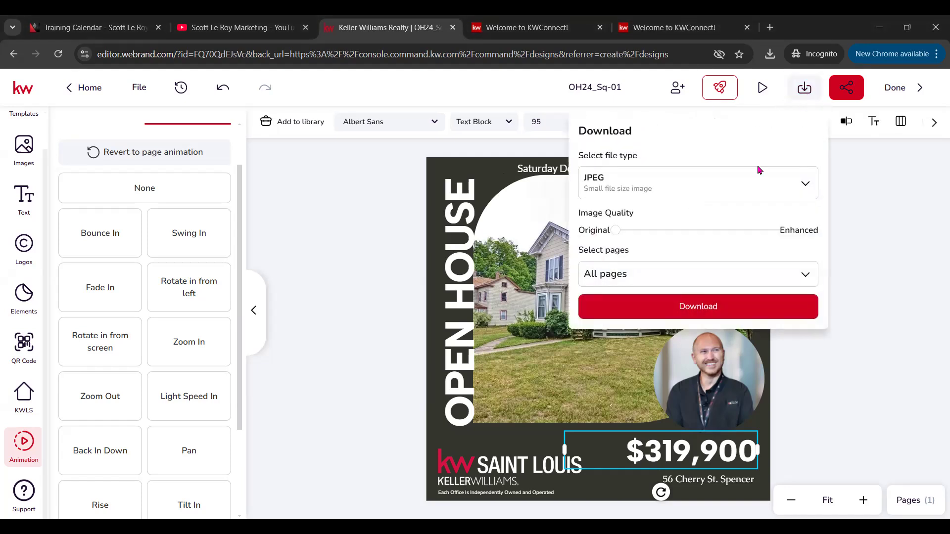
pyautogui.click(711, 306)
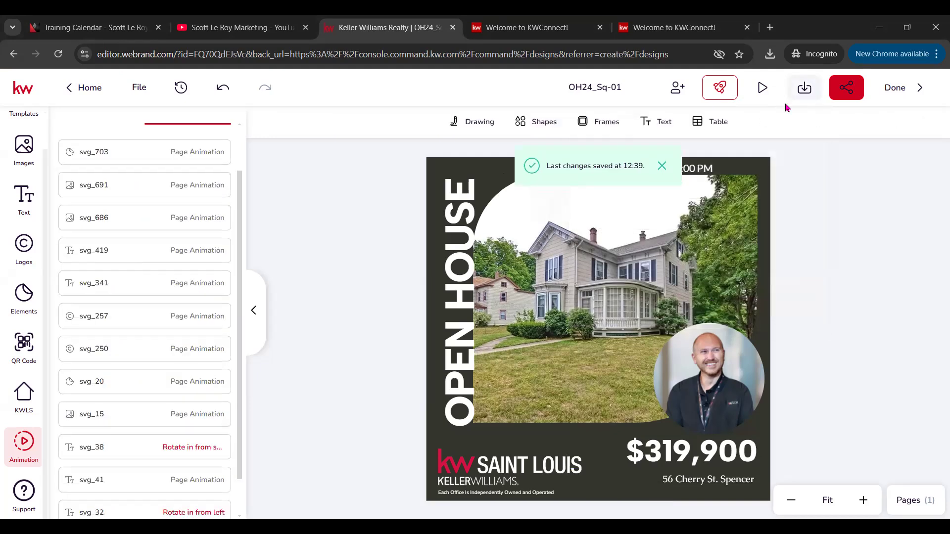
pyautogui.click(805, 101)
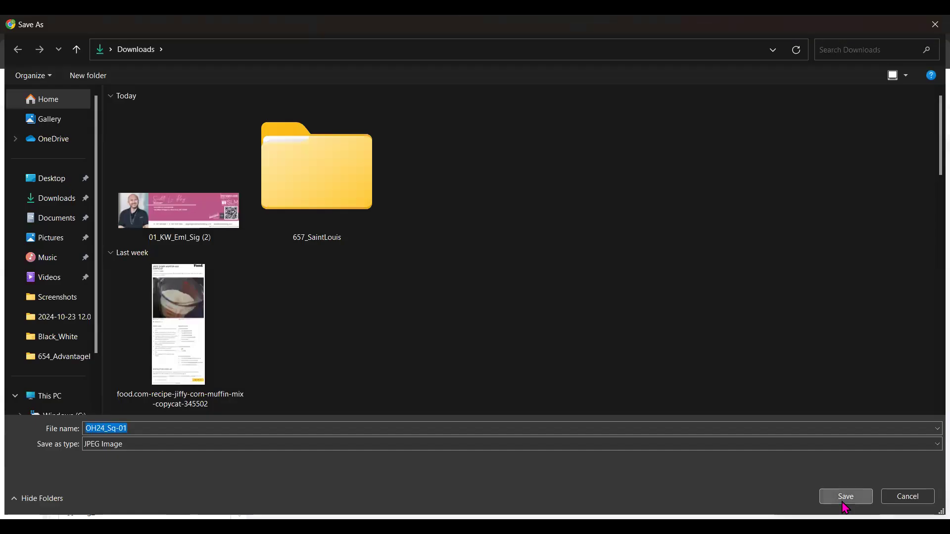
pyautogui.click(790, 189)
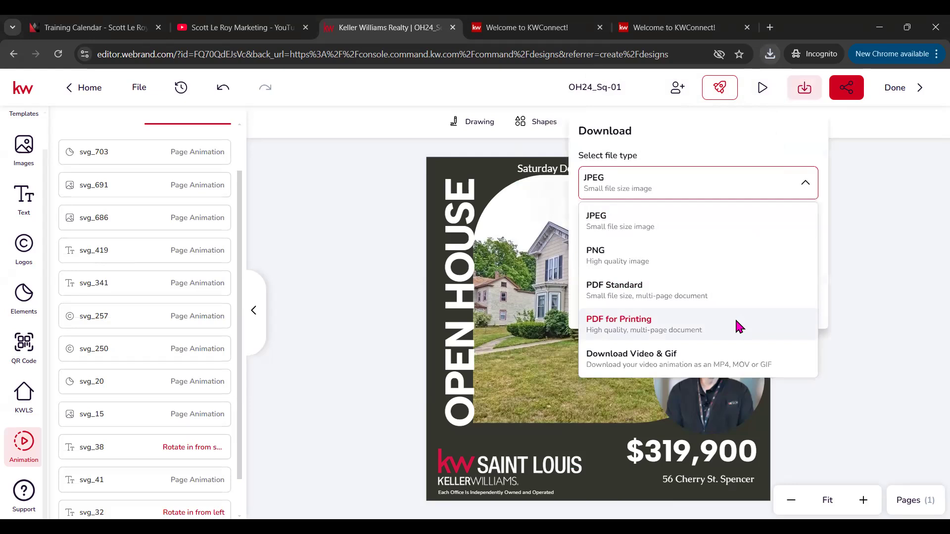
pyautogui.click(680, 364)
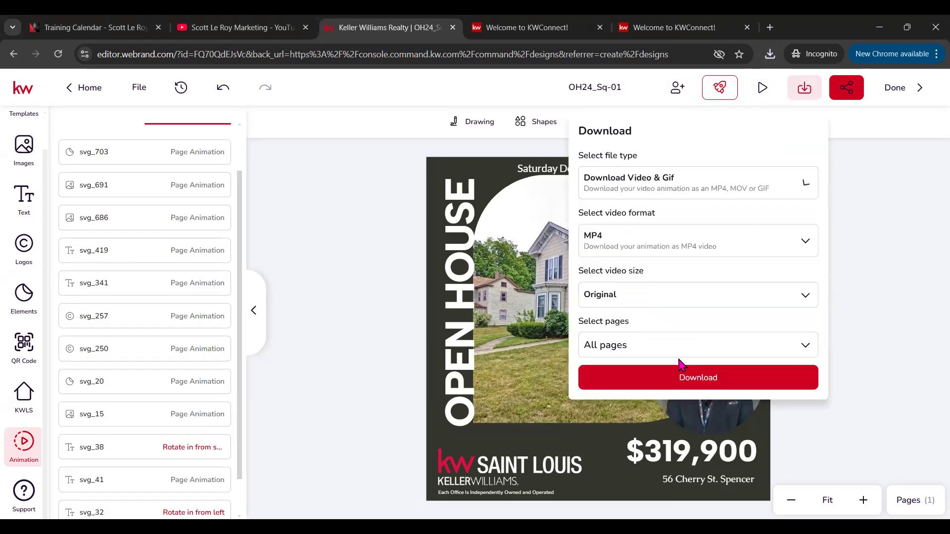
pyautogui.click(703, 384)
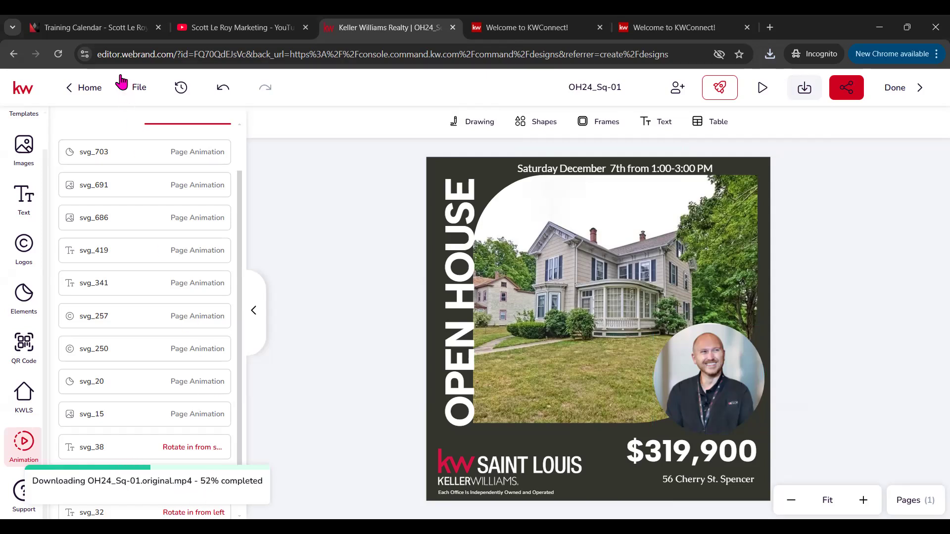
# Step: Switch to the Gmail window once the OH24_Sq-01 MP4 download has finished
pyautogui.hotkey('alt', 'Tab')
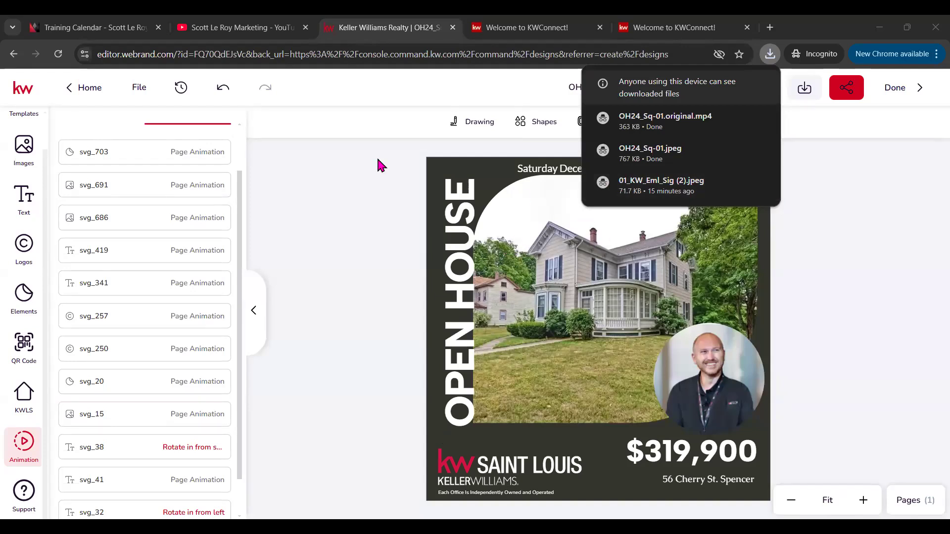
# Step: Finish editing OH24_Sq-01 and return to the Designs library
pyautogui.click(913, 89)
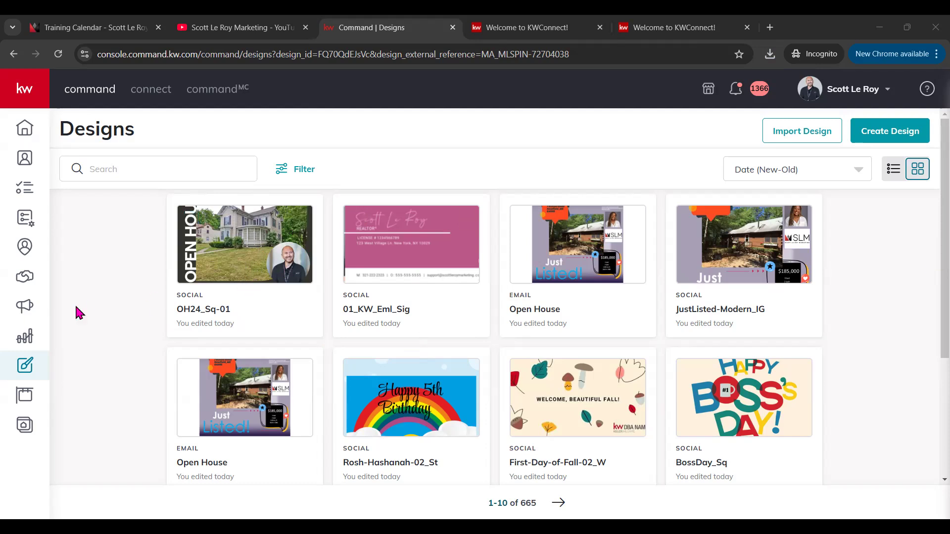
# Step: Go to Campaigns, reload the failed page, and start a new campaign
pyautogui.click(26, 313)
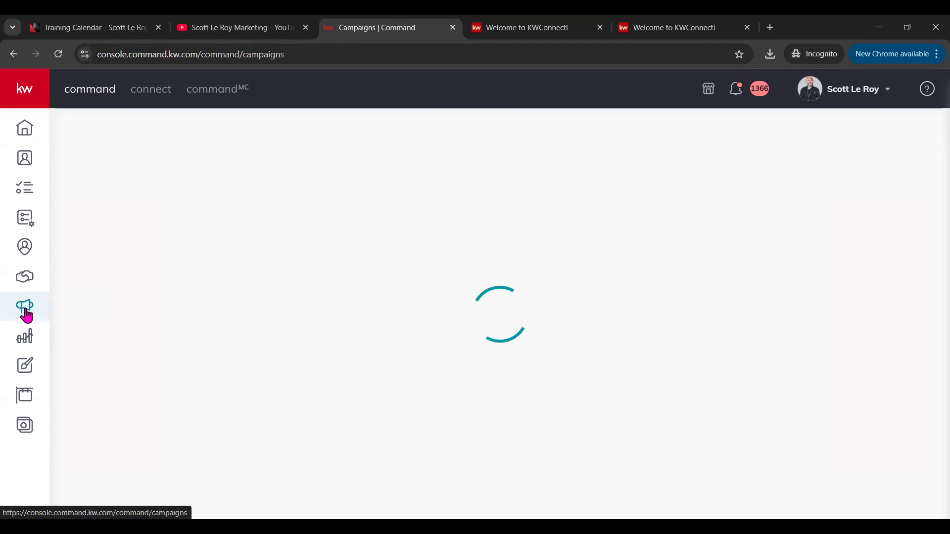
pyautogui.click(66, 56)
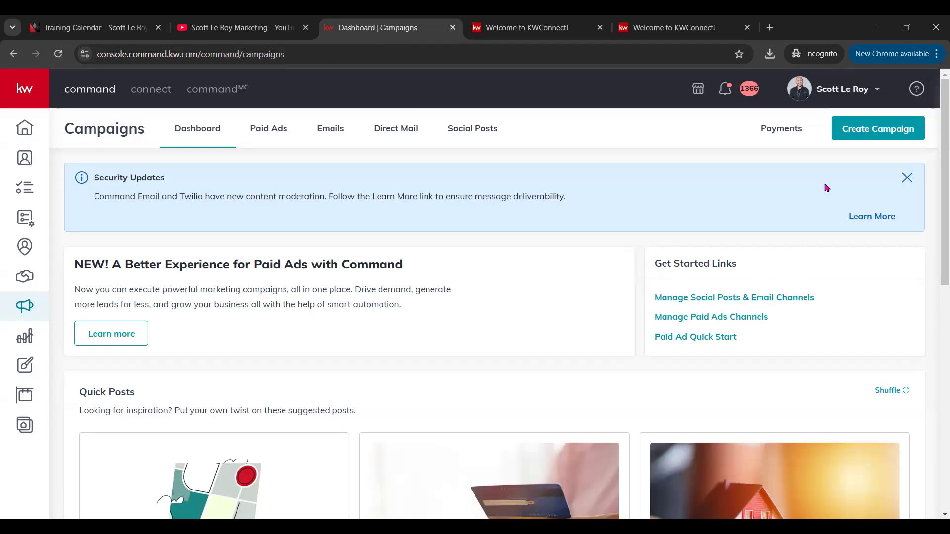
pyautogui.click(874, 137)
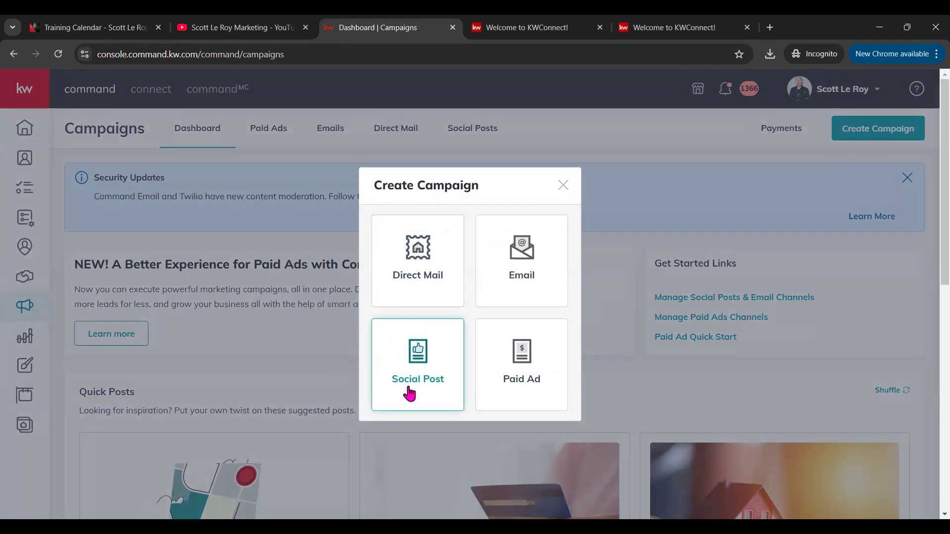
# Step: Choose Social Post to start a new social post campaign
pyautogui.click(528, 379)
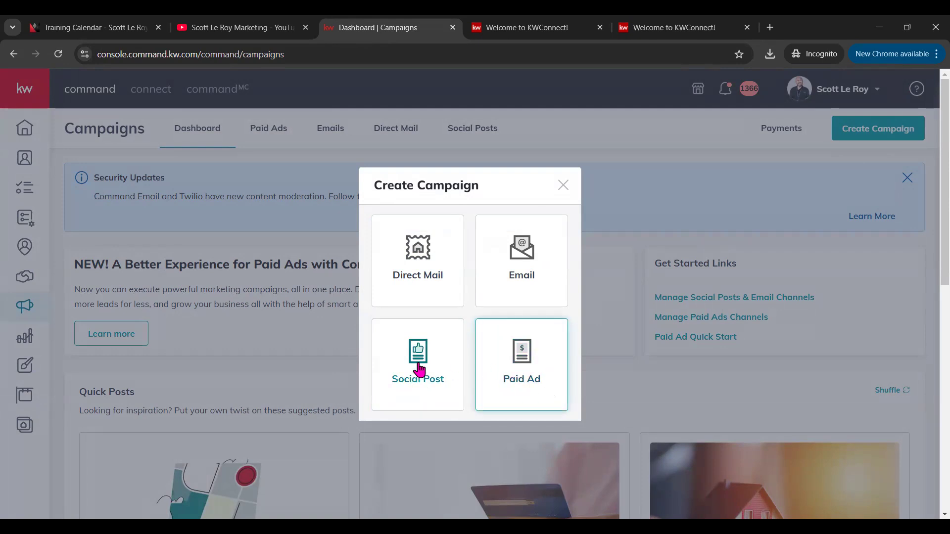
pyautogui.click(430, 371)
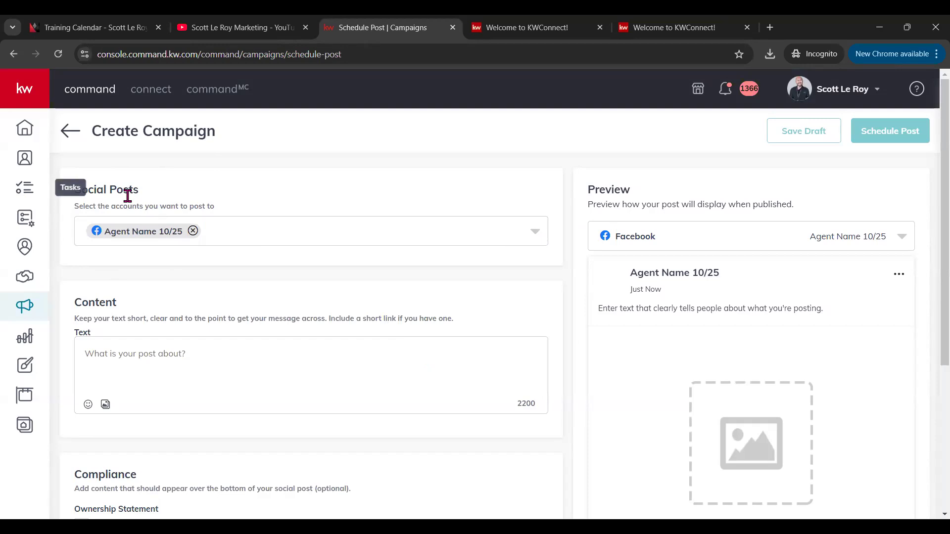
pyautogui.click(547, 231)
pyautogui.scroll(-3, 139, 317)
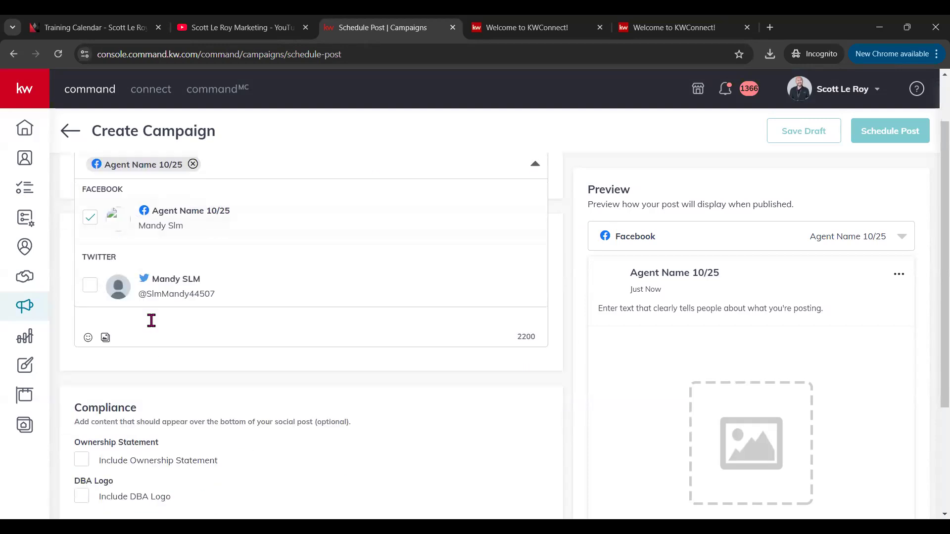
pyautogui.scroll(1, 135, 292)
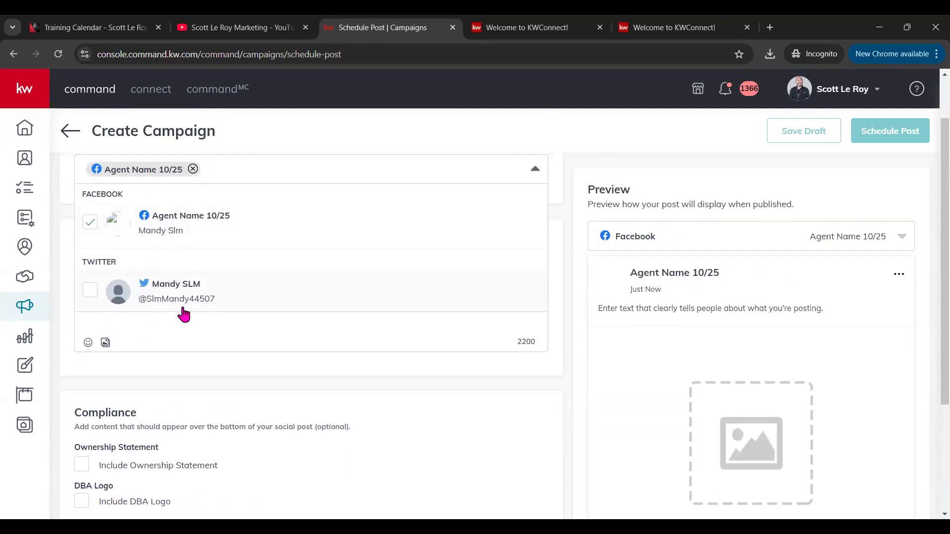
pyautogui.click(506, 164)
pyautogui.scroll(1, 168, 201)
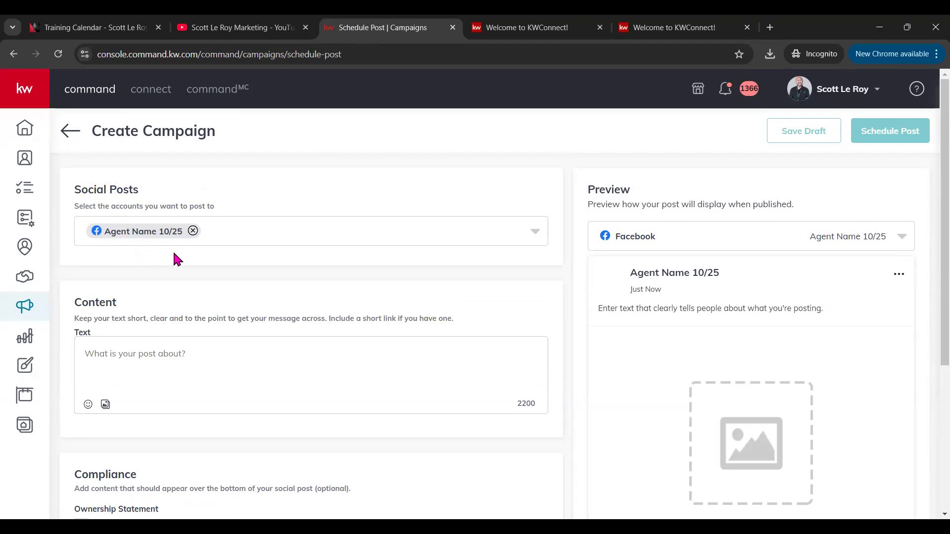
pyautogui.scroll(-1, 174, 272)
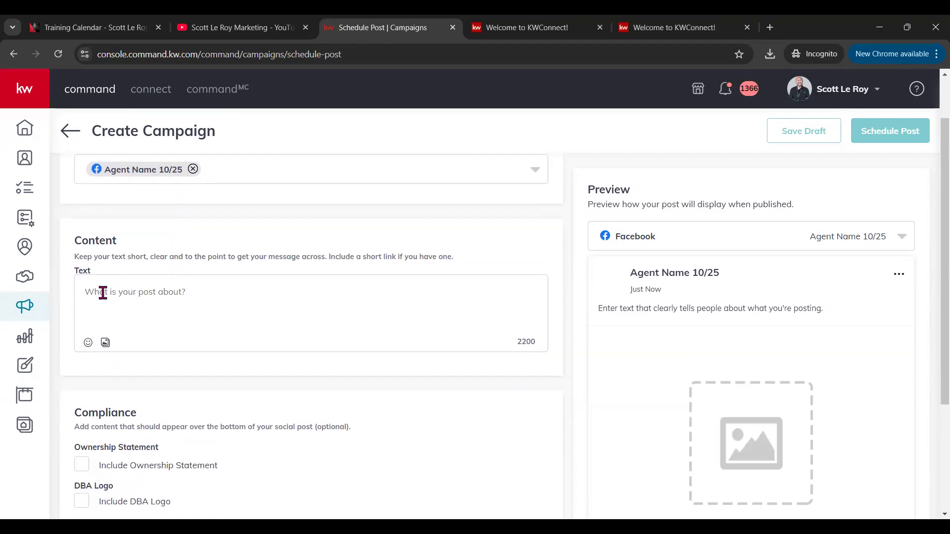
# Step: Attach the OH24_Sq-01.original video from Downloads to the post
pyautogui.click(105, 343)
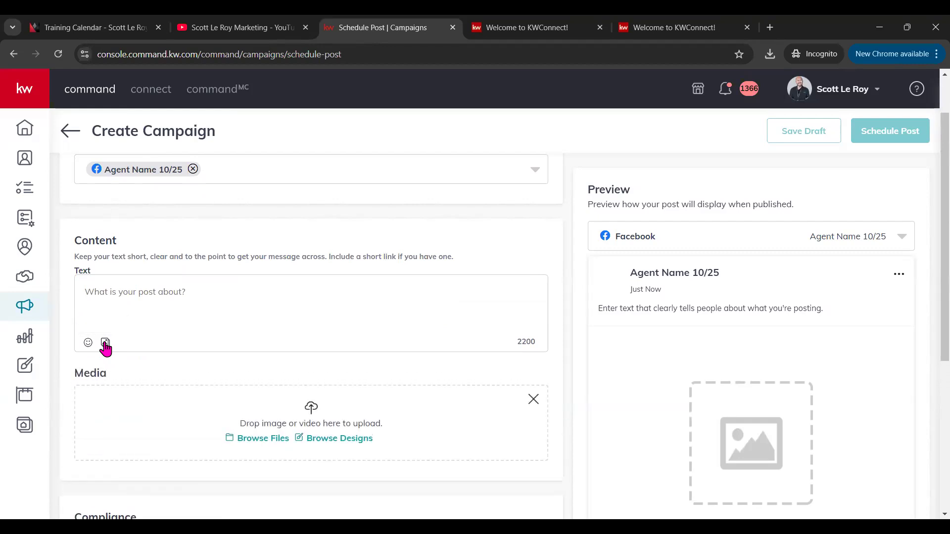
pyautogui.click(261, 437)
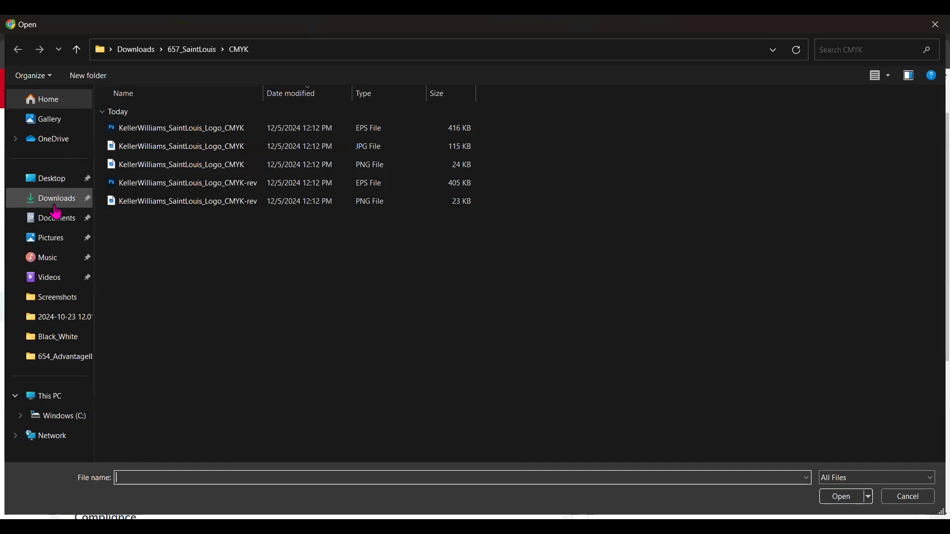
pyautogui.click(55, 203)
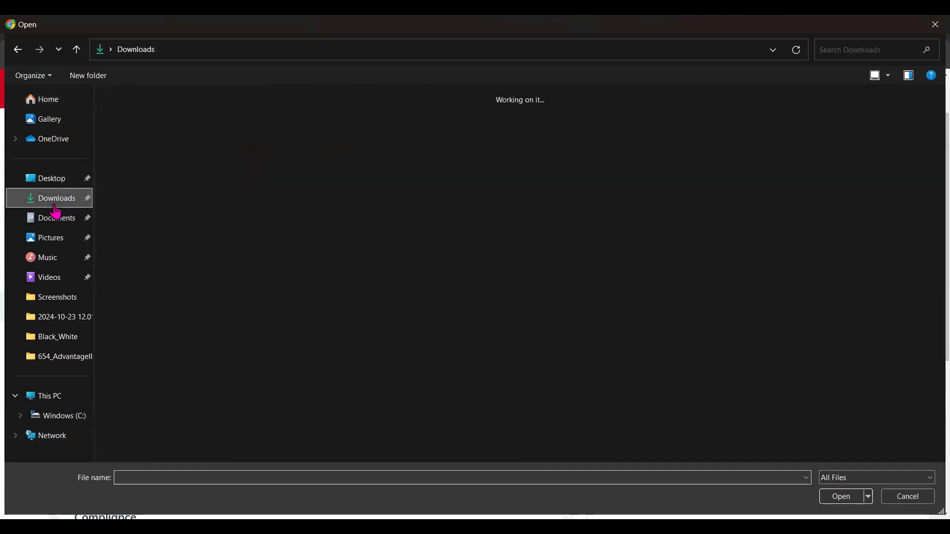
pyautogui.click(284, 203)
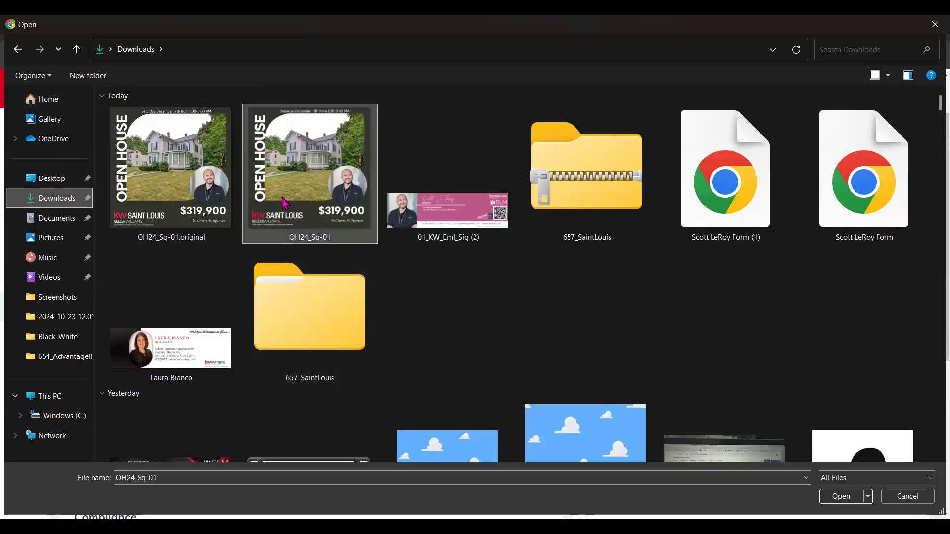
pyautogui.click(216, 204)
pyautogui.doubleClick(216, 204)
# Step: Try swapping the attached video for the OH24_Sq-01 file, keeping the original attached
pyautogui.scroll(-4, 297, 294)
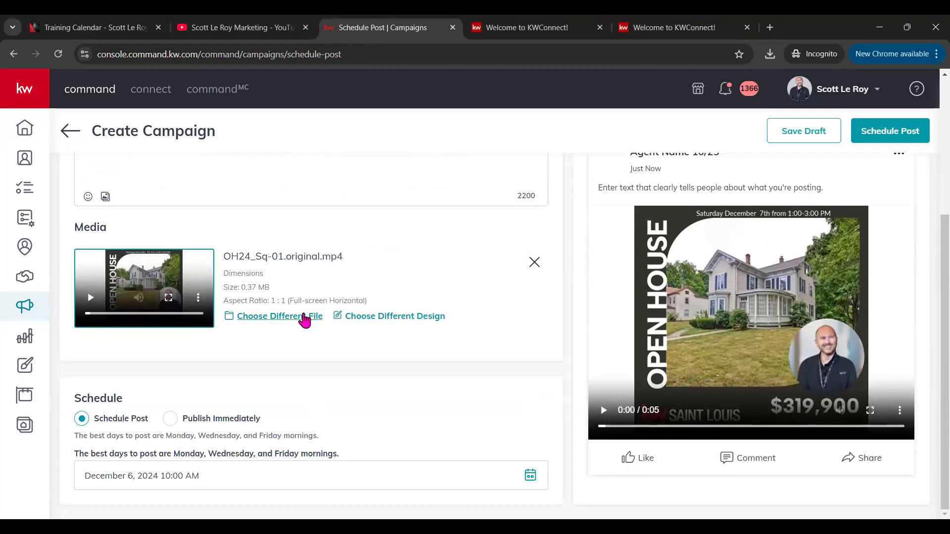
pyautogui.click(305, 320)
pyautogui.doubleClick(266, 190)
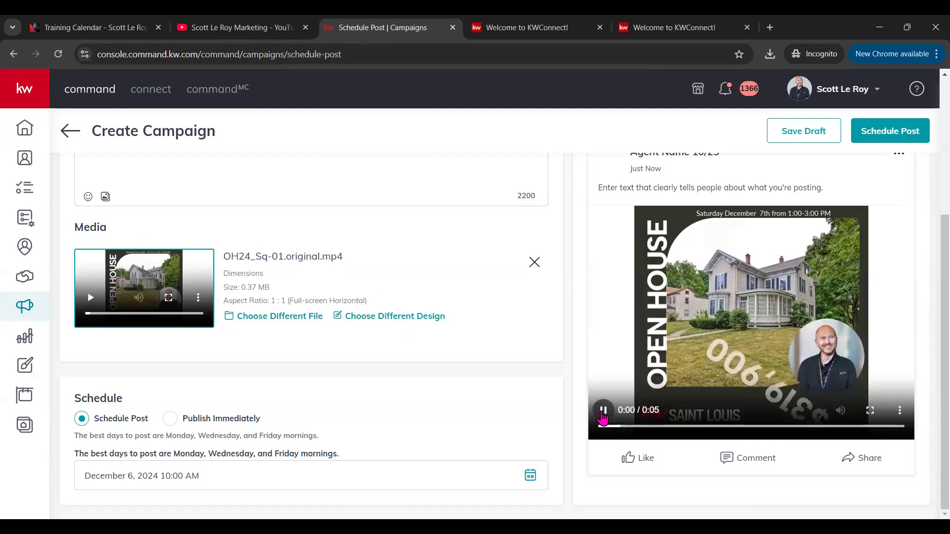
pyautogui.scroll(4, 673, 227)
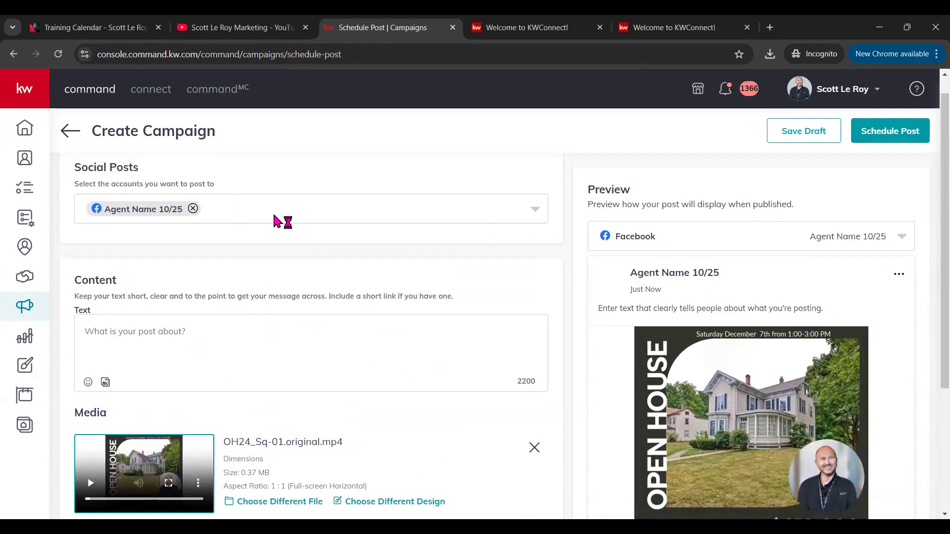
# Step: Add the Twitter account alongside Facebook as a posting destination
pyautogui.click(526, 220)
pyautogui.click(91, 331)
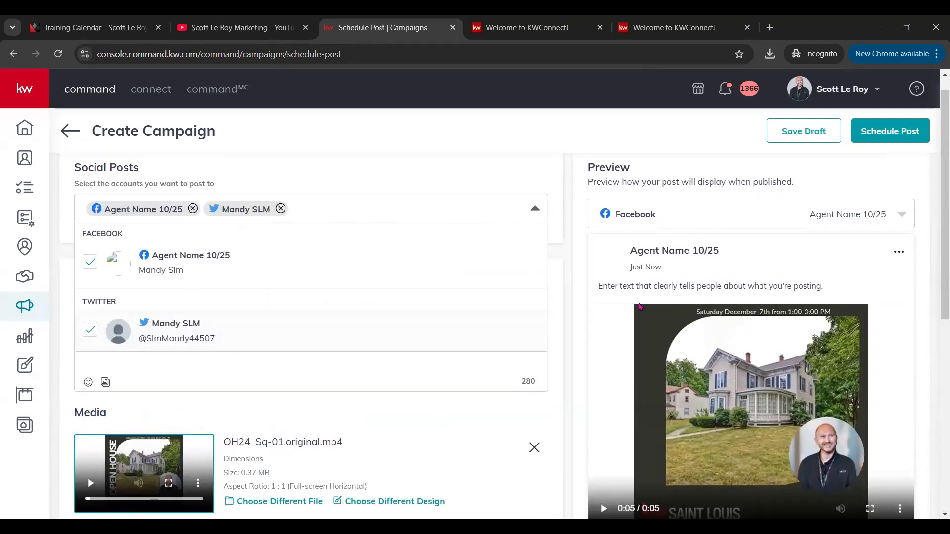
pyautogui.scroll(-5, 547, 254)
pyautogui.scroll(2, 547, 255)
pyautogui.scroll(-6, 790, 235)
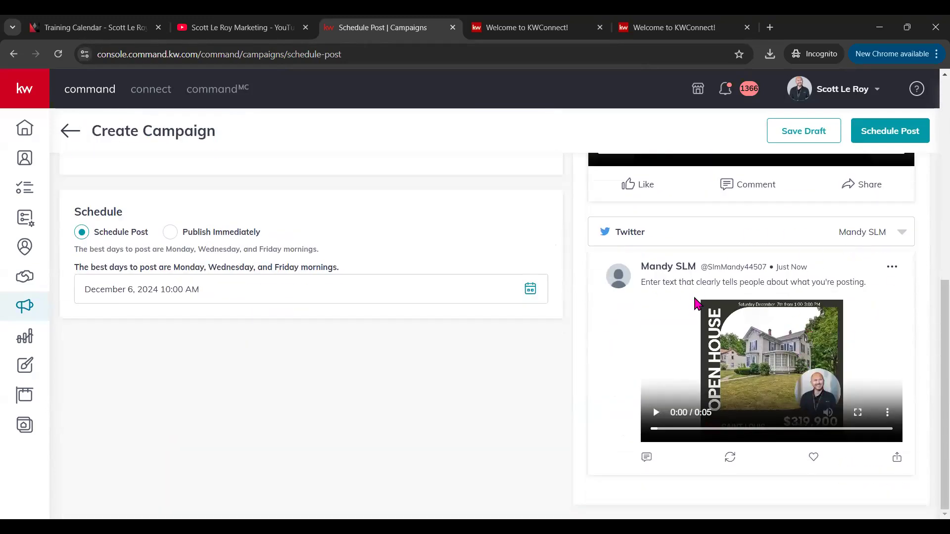
pyautogui.scroll(8, 732, 250)
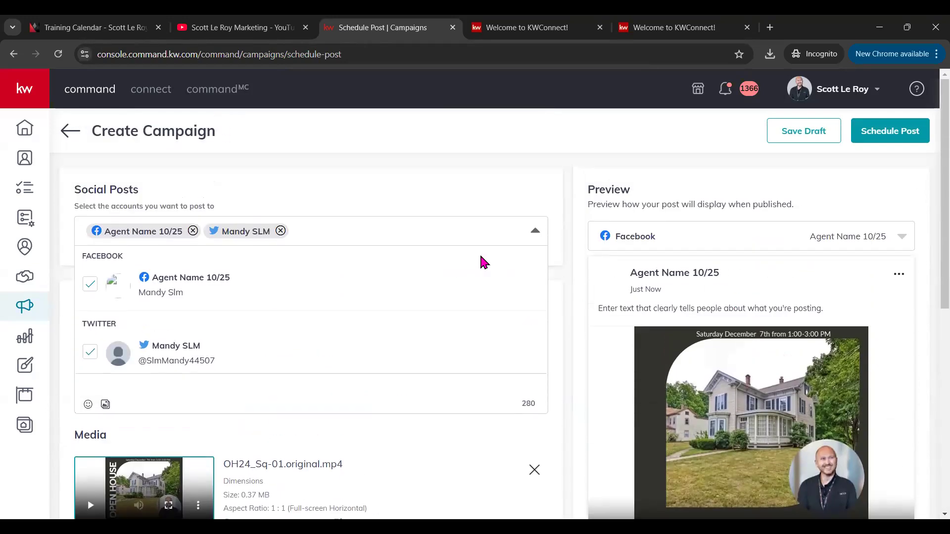
pyautogui.click(532, 235)
pyautogui.scroll(-5, 717, 292)
pyautogui.scroll(-2, 732, 310)
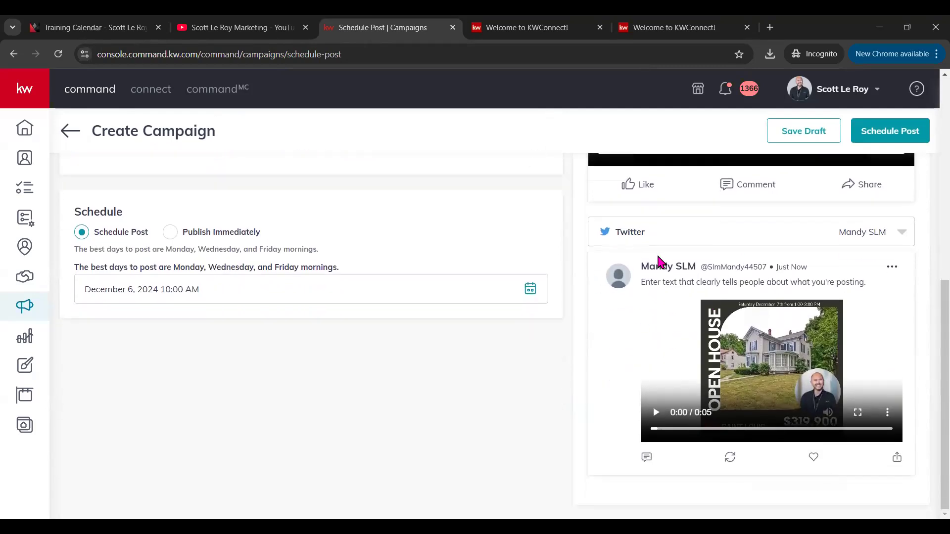
pyautogui.scroll(8, 636, 271)
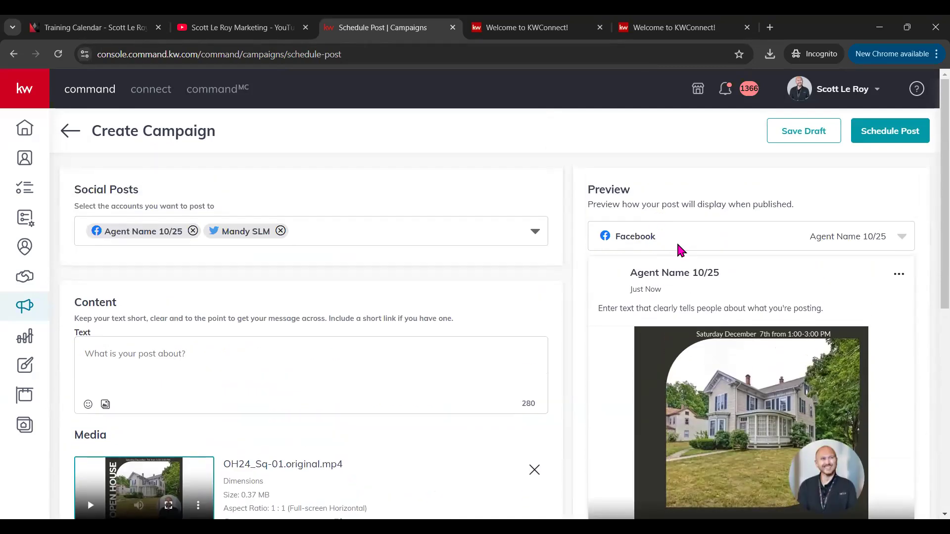
pyautogui.scroll(-5, 656, 350)
pyautogui.scroll(5, 691, 396)
# Step: Write the post text 'Open House this week you won't want to miss!'
pyautogui.click(99, 350)
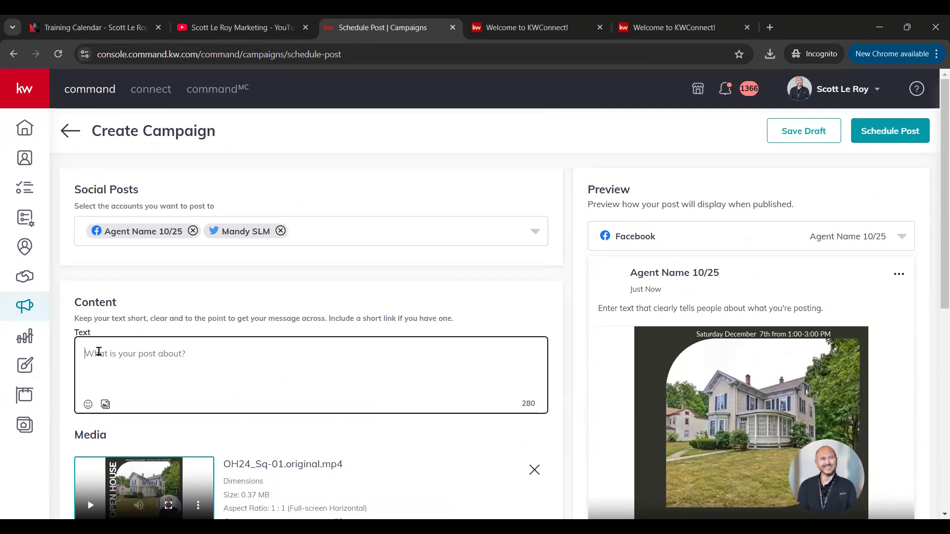
pyautogui.write('O')
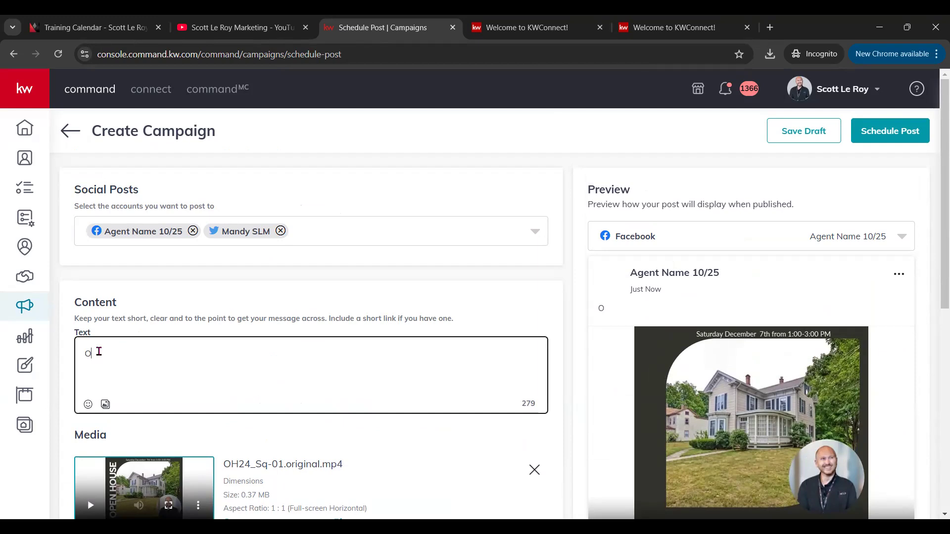
pyautogui.write("pen House this week you won't want to miss!")
# Step: Append house and heart-eyes emojis to the post text
pyautogui.click(89, 404)
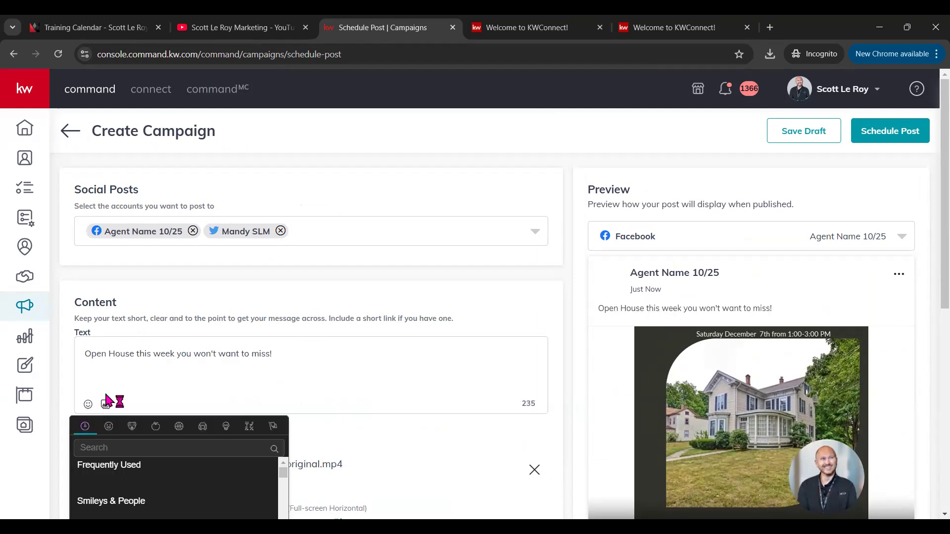
pyautogui.click(147, 443)
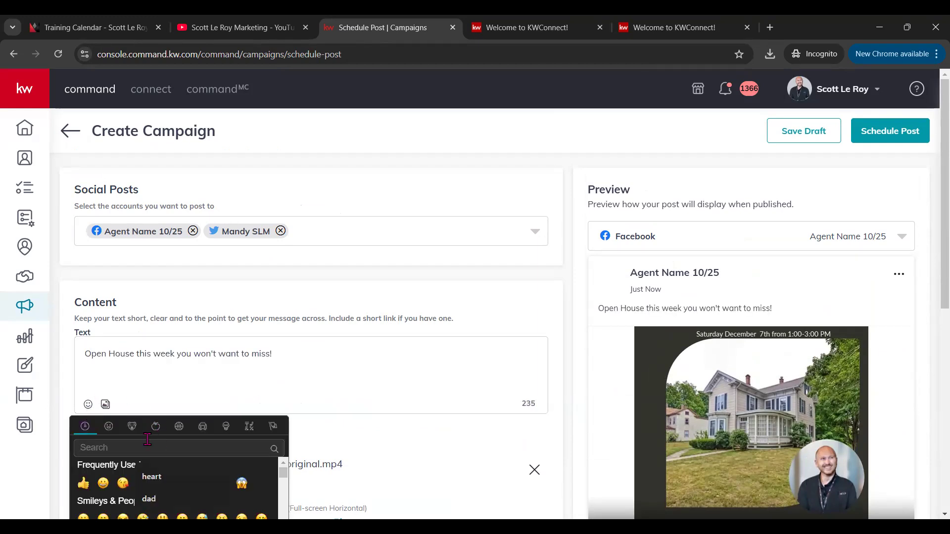
pyautogui.write('house')
pyautogui.click(123, 484)
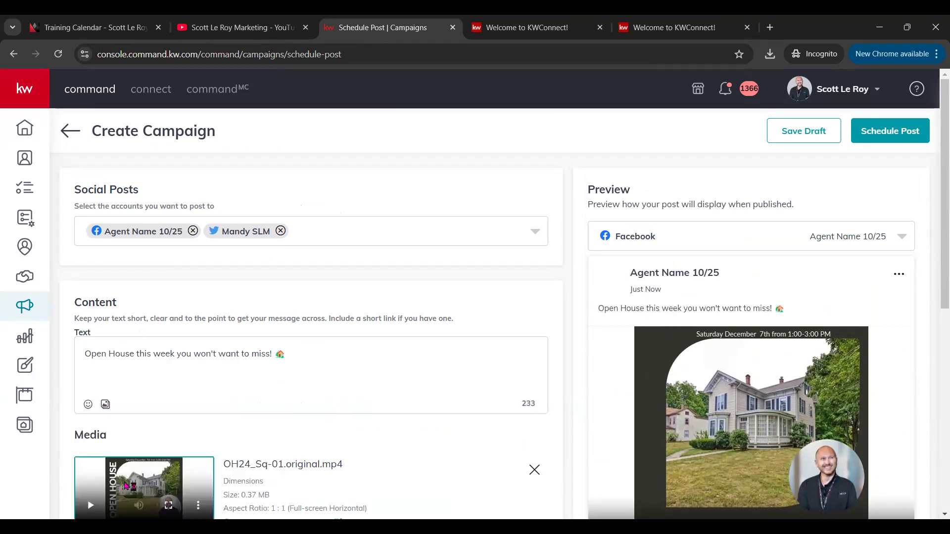
pyautogui.click(88, 404)
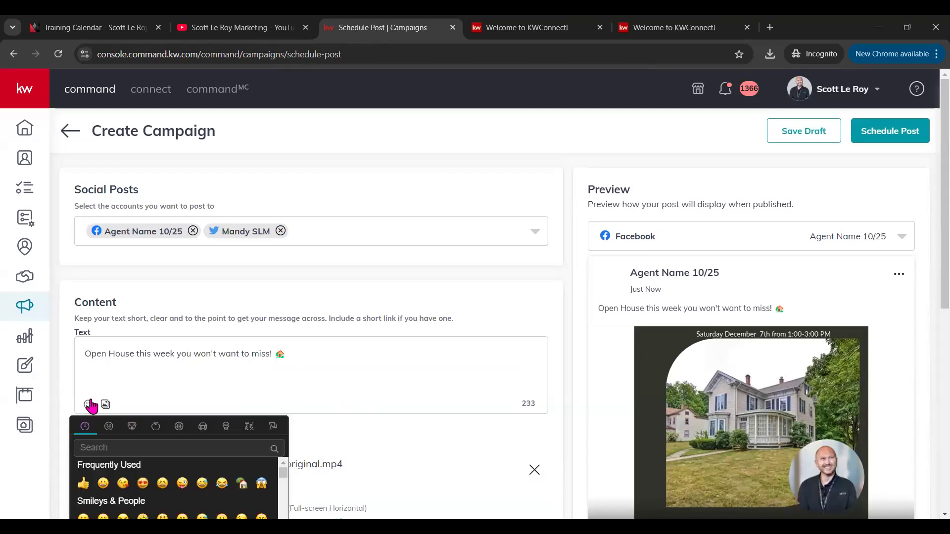
pyautogui.click(142, 453)
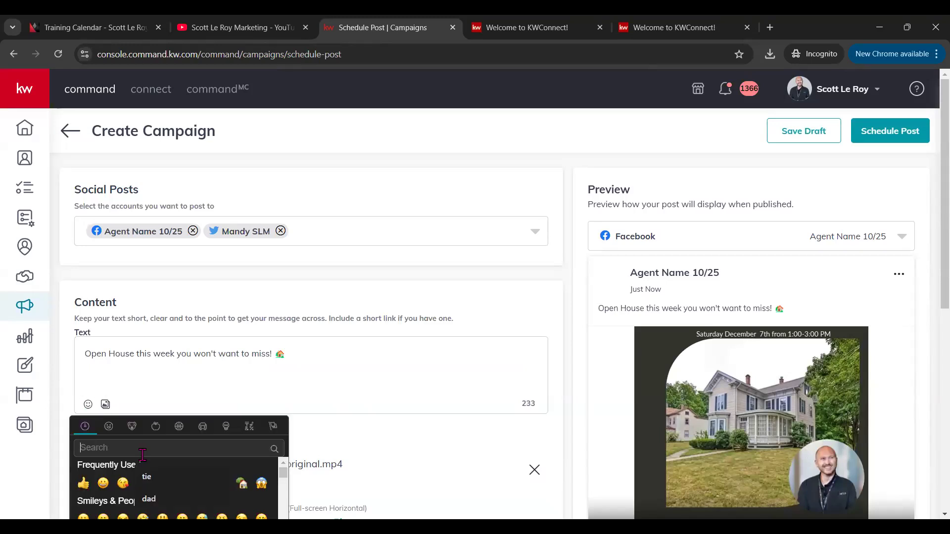
pyautogui.write('h')
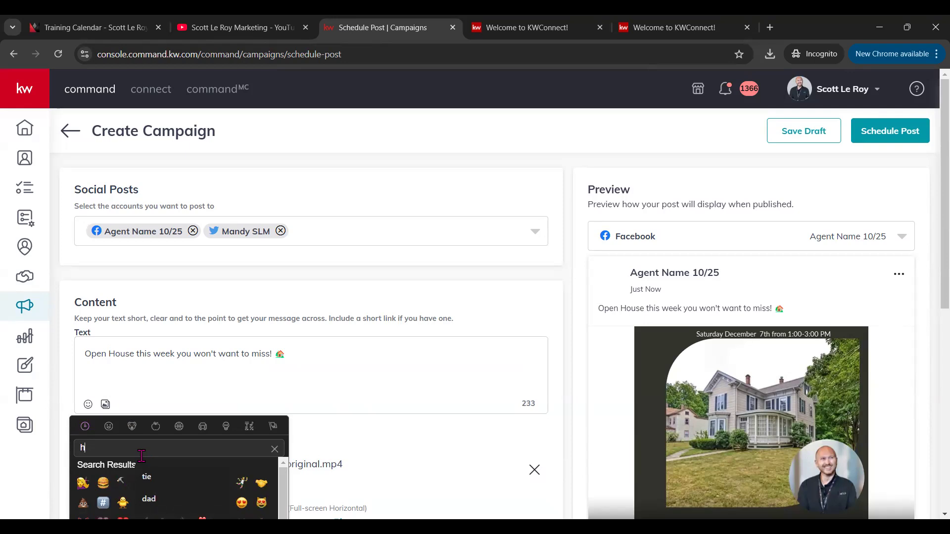
pyautogui.write('eart')
pyautogui.click(125, 485)
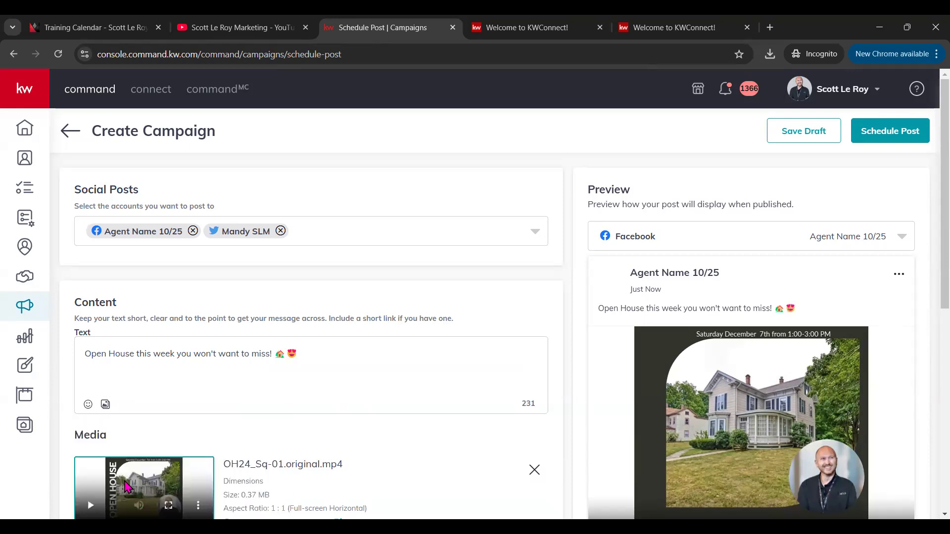
pyautogui.scroll(-3, 149, 426)
pyautogui.moveTo(605, 187); pyautogui.dragTo(806, 175)
# Step: Keep the post set to Schedule Post after briefly switching to publish immediately
pyautogui.click(820, 181)
pyautogui.scroll(3, 811, 215)
pyautogui.scroll(-1, 715, 349)
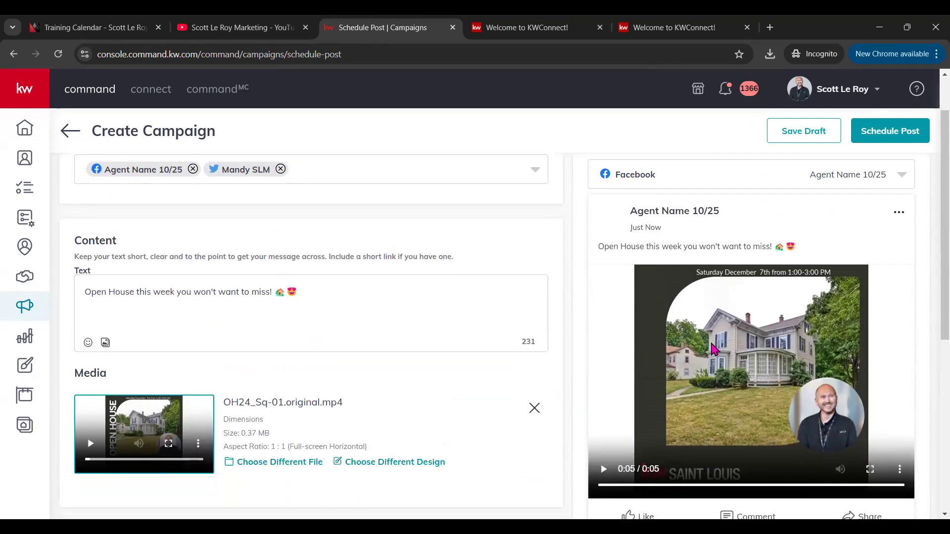
pyautogui.scroll(-4, 714, 348)
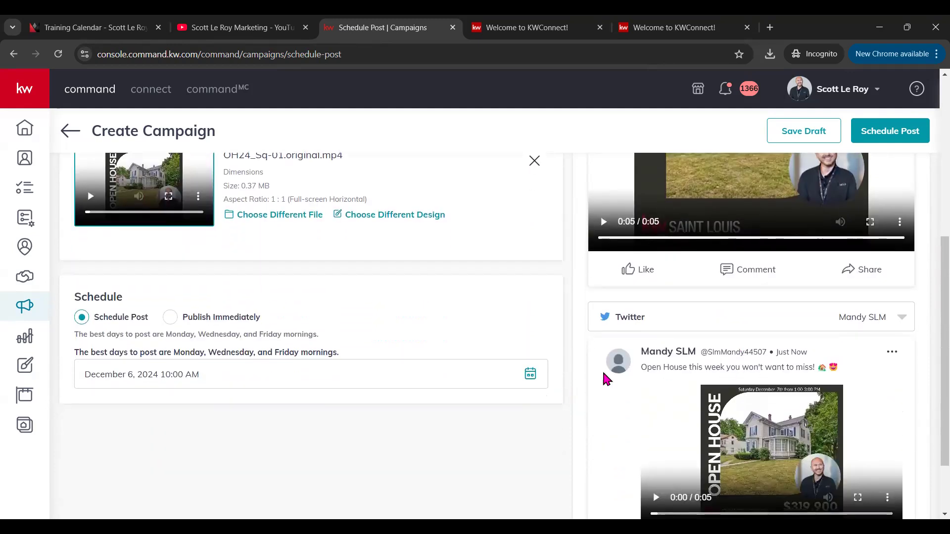
pyautogui.scroll(5, 677, 309)
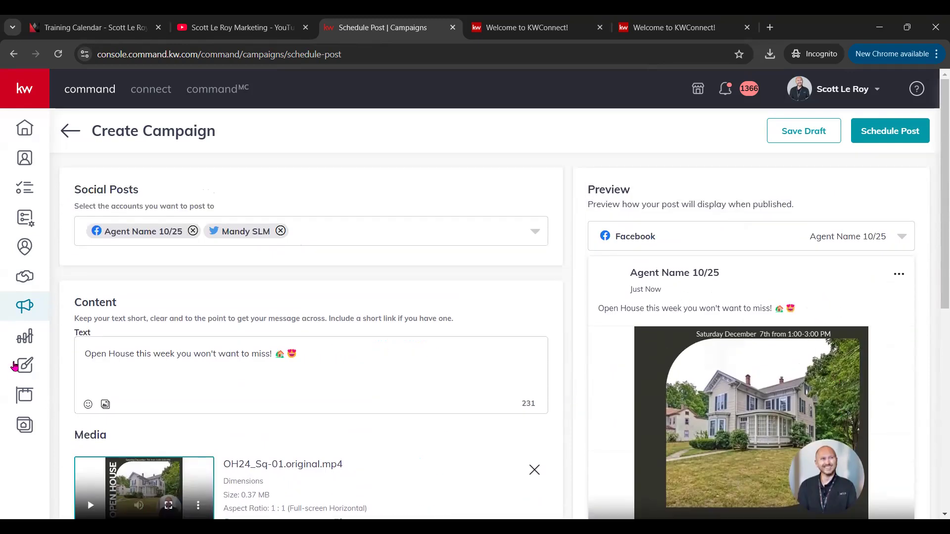
pyautogui.scroll(-2, 69, 408)
pyautogui.scroll(-1, 208, 408)
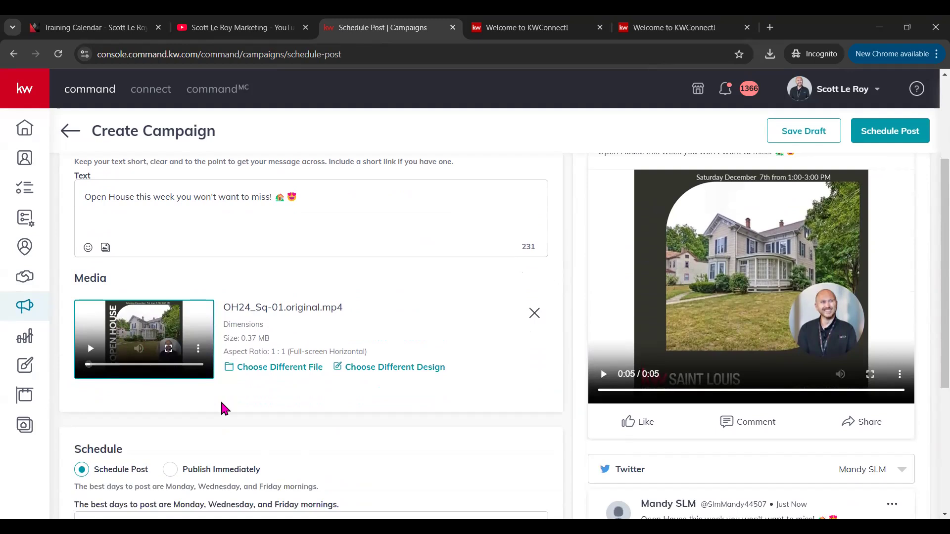
pyautogui.scroll(-3, 221, 408)
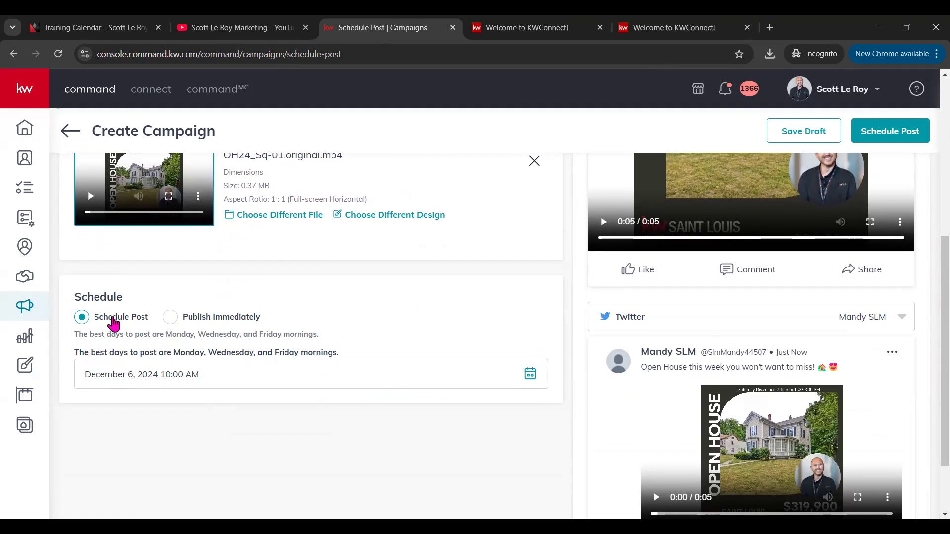
pyautogui.click(171, 319)
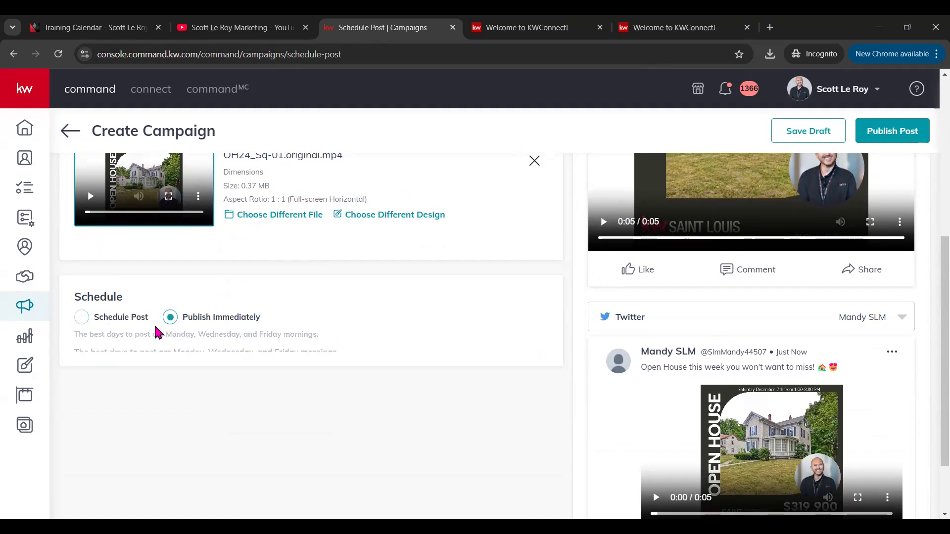
pyautogui.click(82, 317)
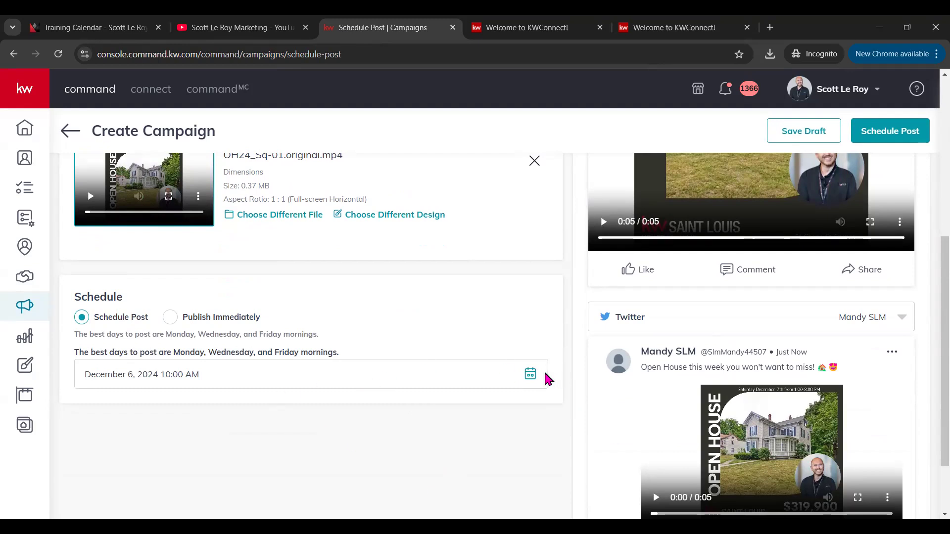
# Step: Change the post date to December 7, 2024 and the time to 11:58 AM
pyautogui.click(530, 374)
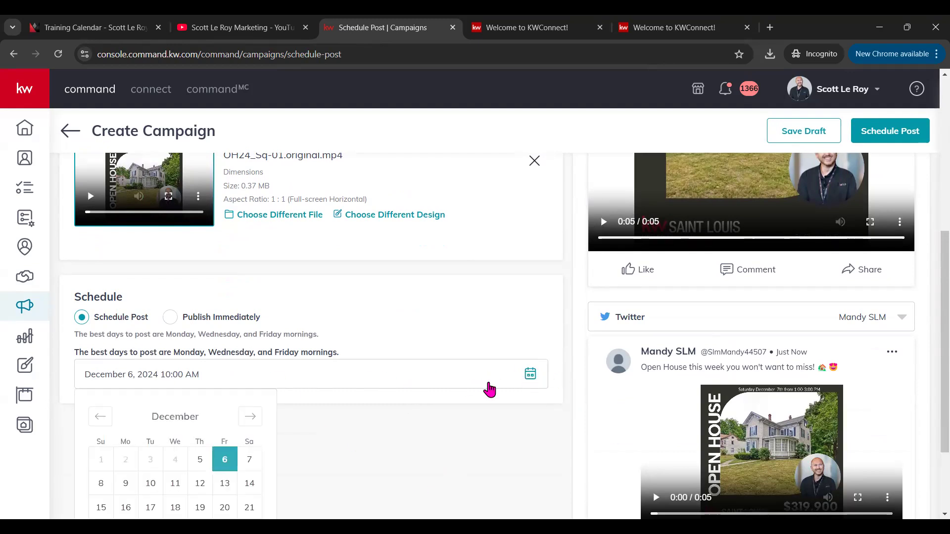
pyautogui.scroll(-1, 320, 431)
pyautogui.scroll(-1, 320, 426)
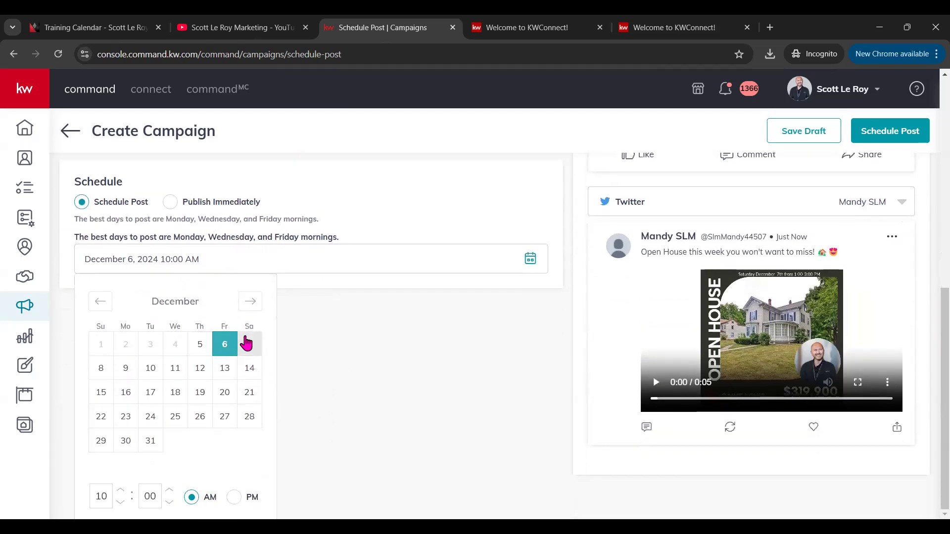
pyautogui.click(249, 342)
pyautogui.click(317, 342)
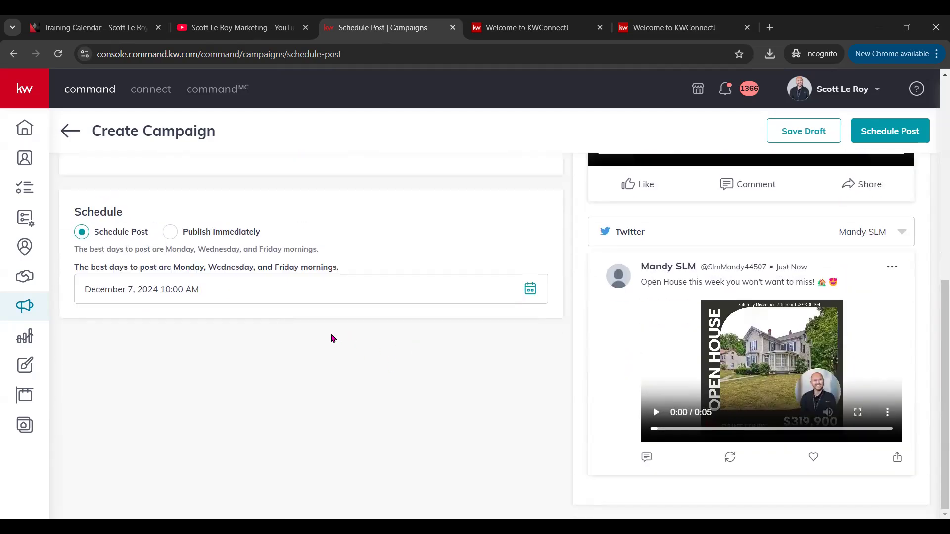
pyautogui.click(207, 295)
pyautogui.click(120, 490)
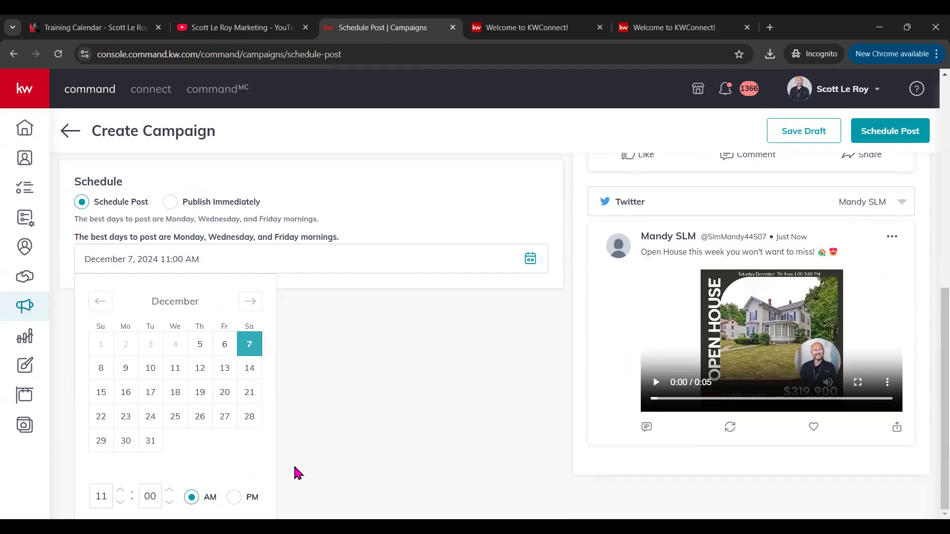
pyautogui.click(169, 501)
pyautogui.click(169, 501)
pyautogui.click(382, 287)
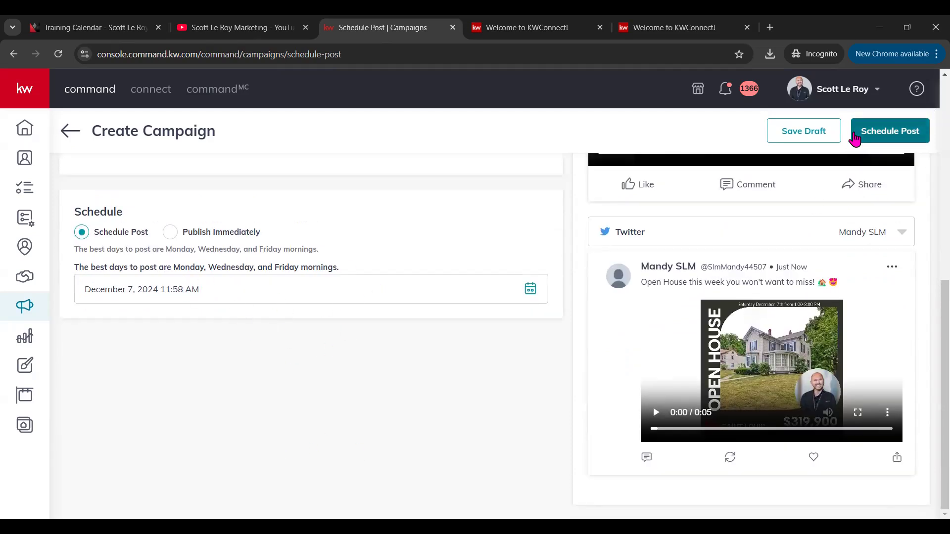
# Step: Save the Open House post as a draft
pyautogui.click(804, 133)
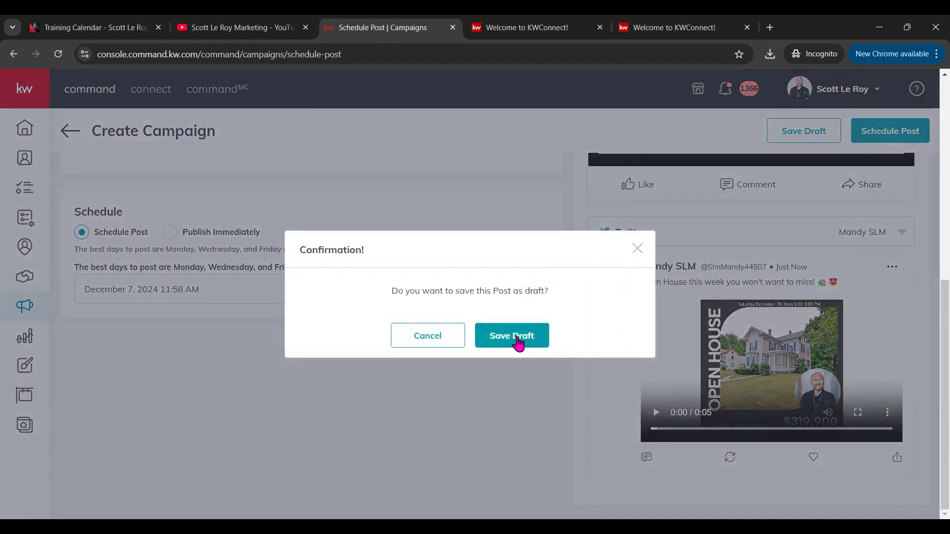
pyautogui.click(512, 336)
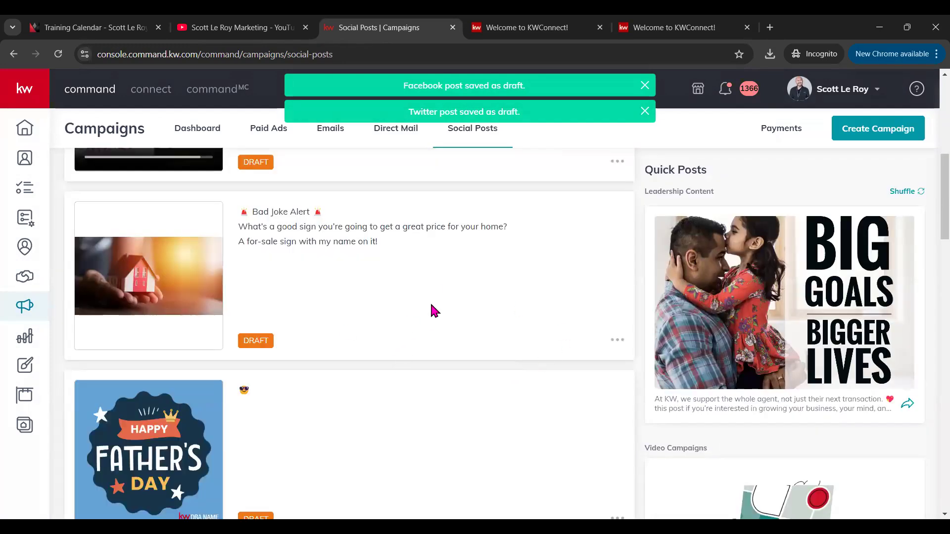
pyautogui.scroll(8, 430, 312)
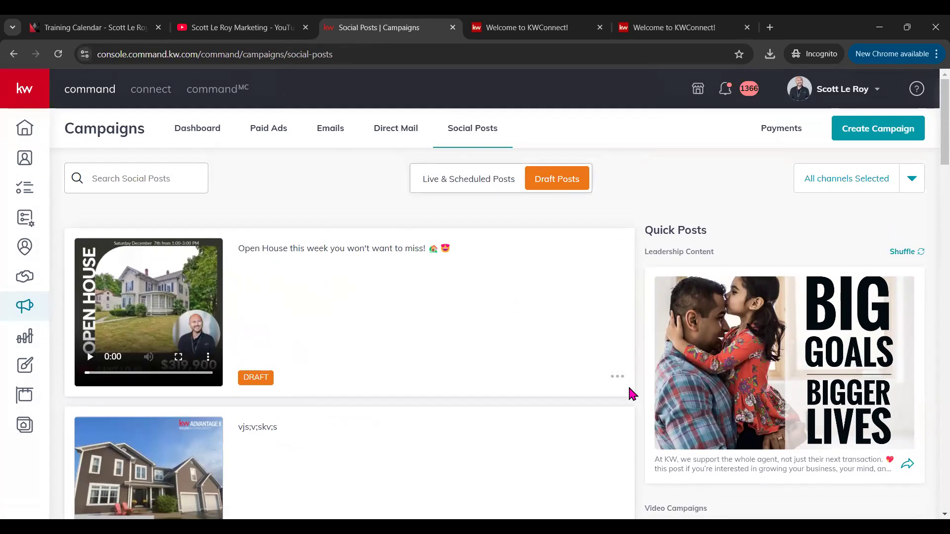
# Step: Check the Draft Posts and Live & Scheduled Posts views of the Social Posts calendar
pyautogui.click(616, 377)
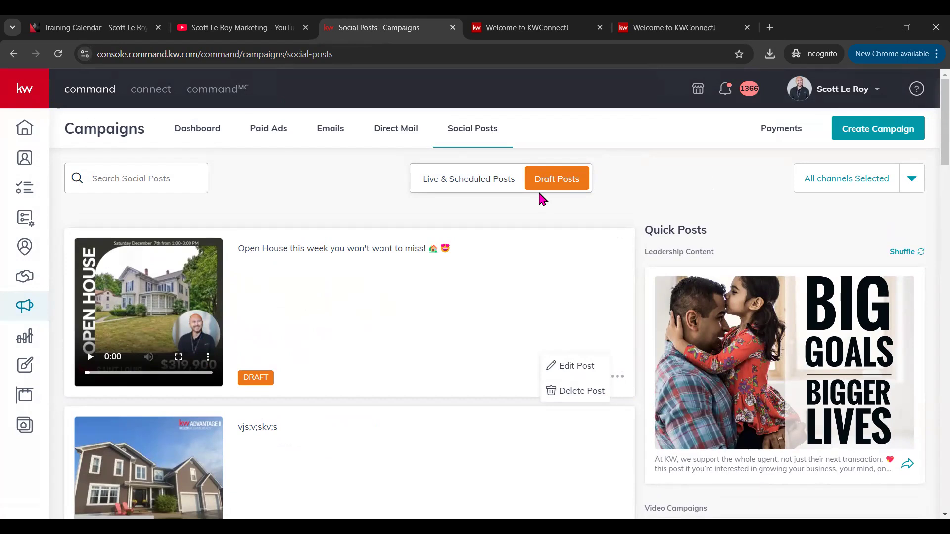
pyautogui.click(475, 182)
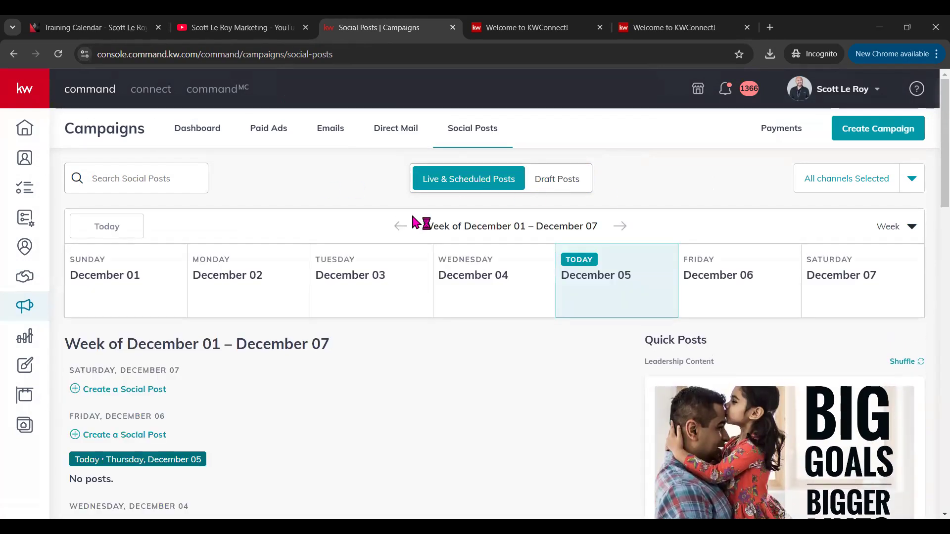
pyautogui.scroll(-7, 183, 384)
pyautogui.scroll(3, 214, 301)
pyautogui.scroll(3, 853, 266)
pyautogui.scroll(-5, 261, 376)
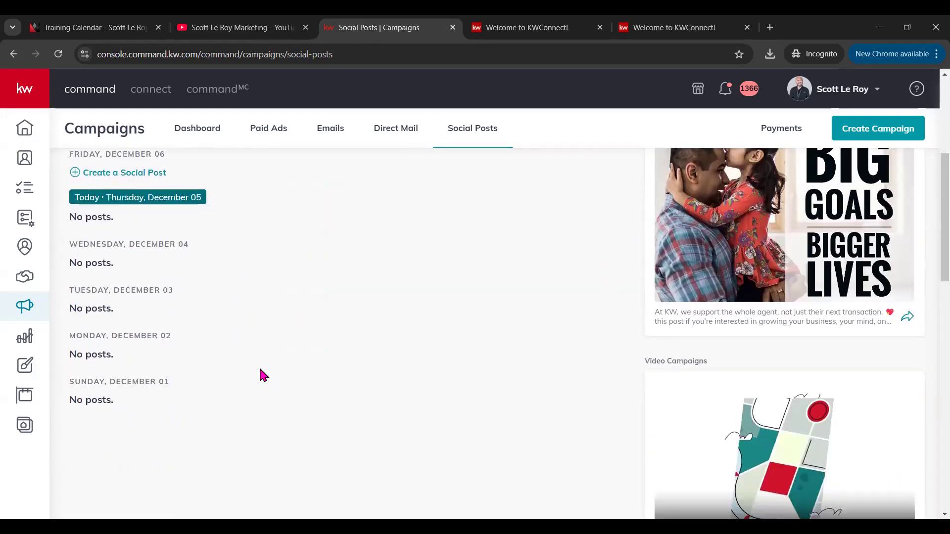
pyautogui.scroll(4, 261, 373)
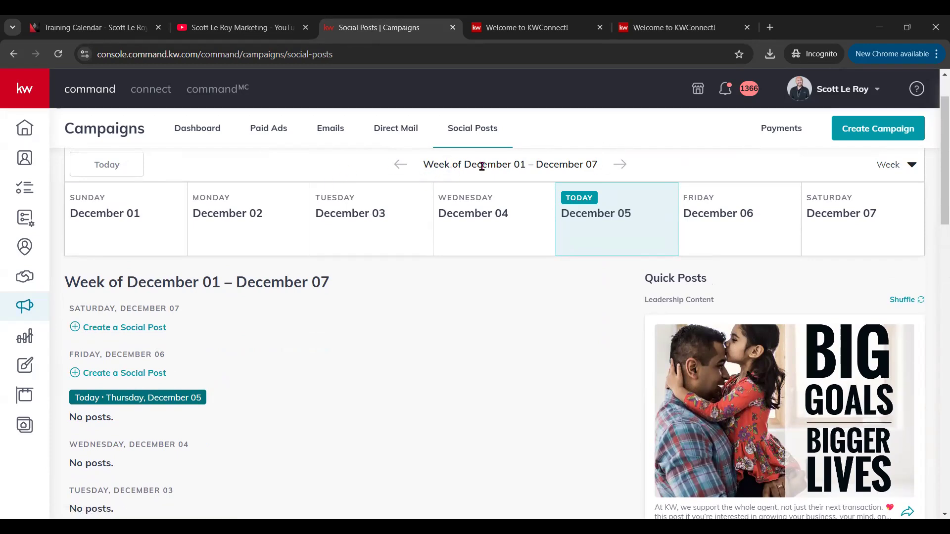
pyautogui.scroll(-10, 551, 335)
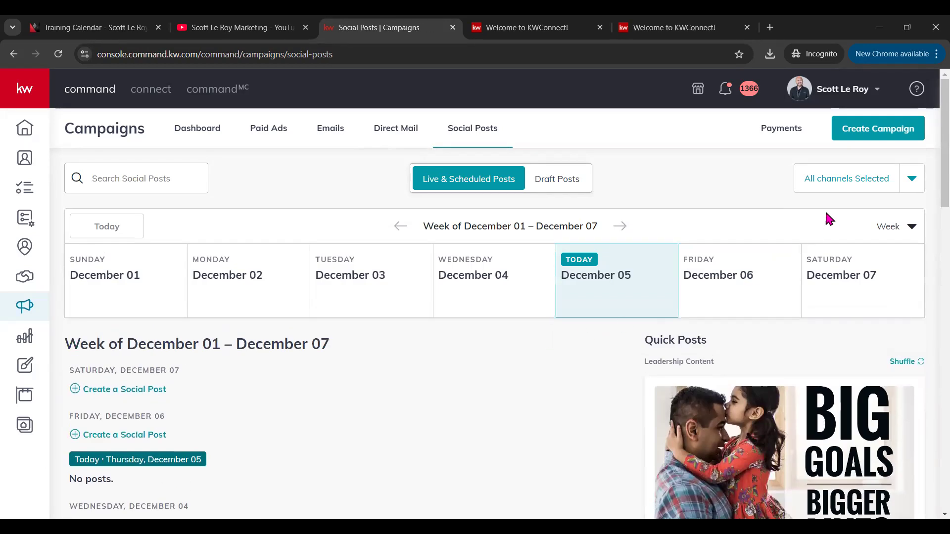
pyautogui.click(563, 181)
pyautogui.click(483, 178)
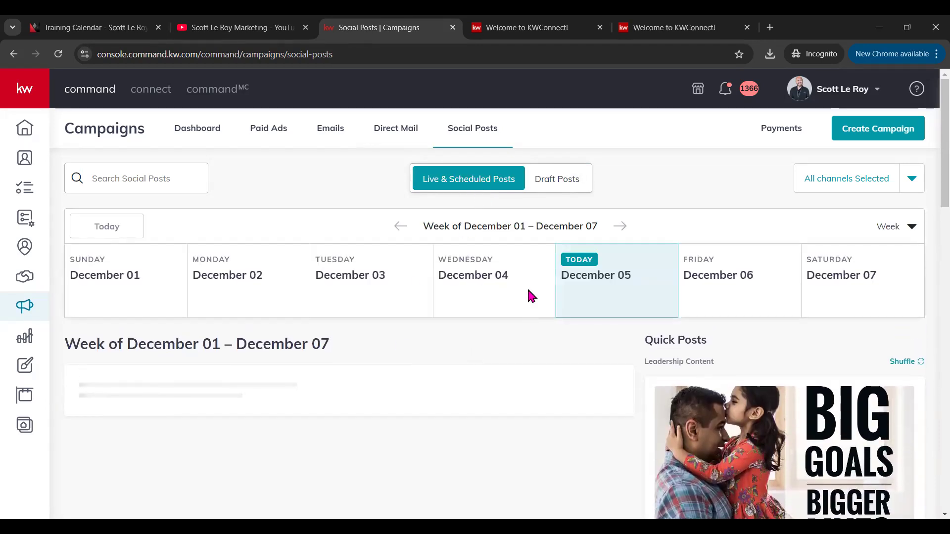
# Step: Reopen the Open House draft for editing from Draft Posts
pyautogui.click(564, 181)
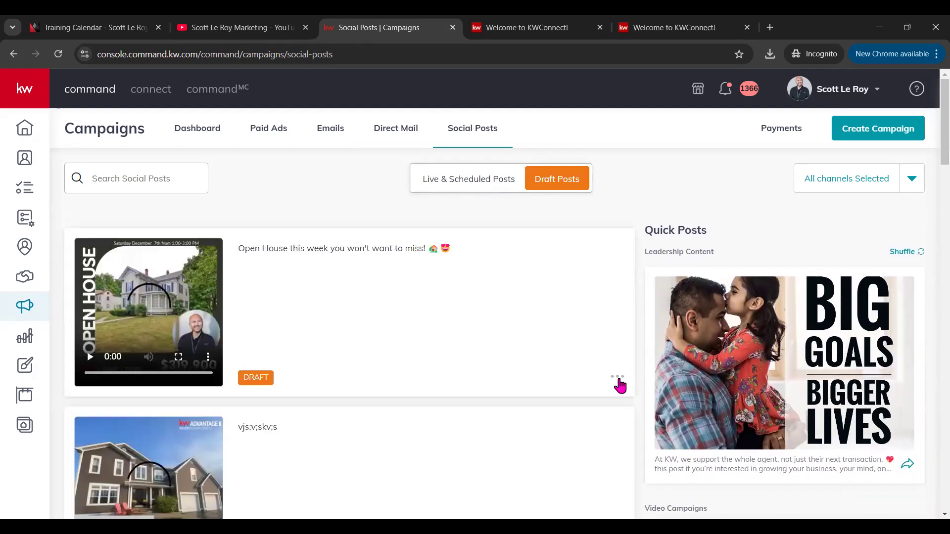
pyautogui.click(618, 378)
pyautogui.click(589, 365)
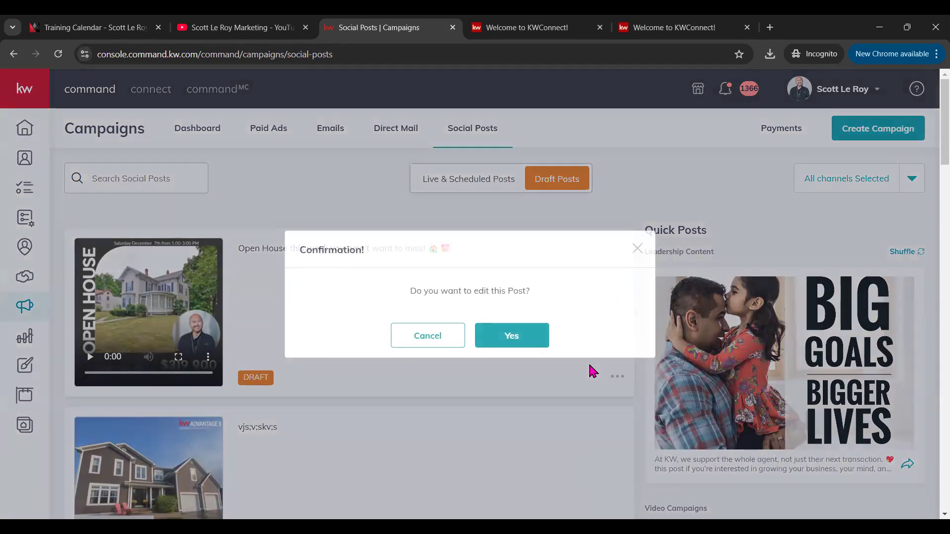
pyautogui.click(510, 340)
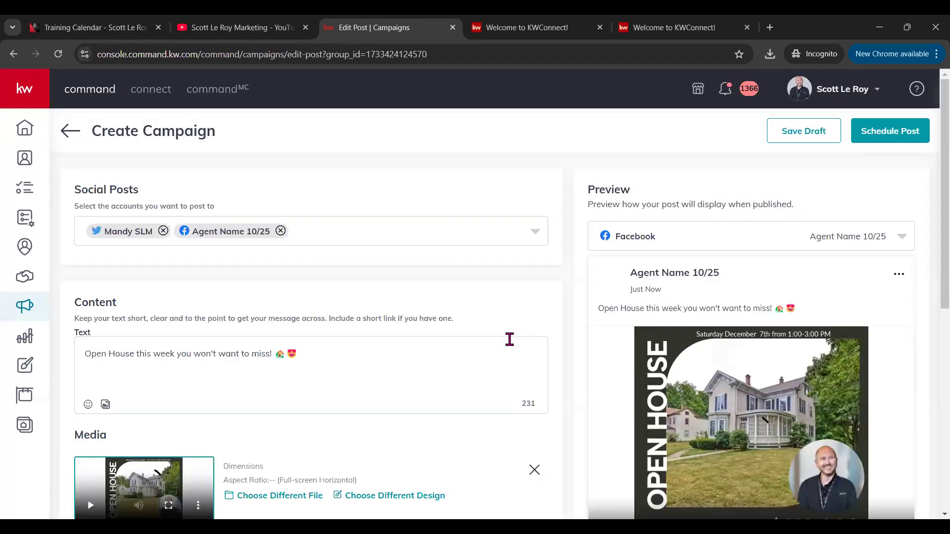
pyautogui.scroll(-5, 497, 346)
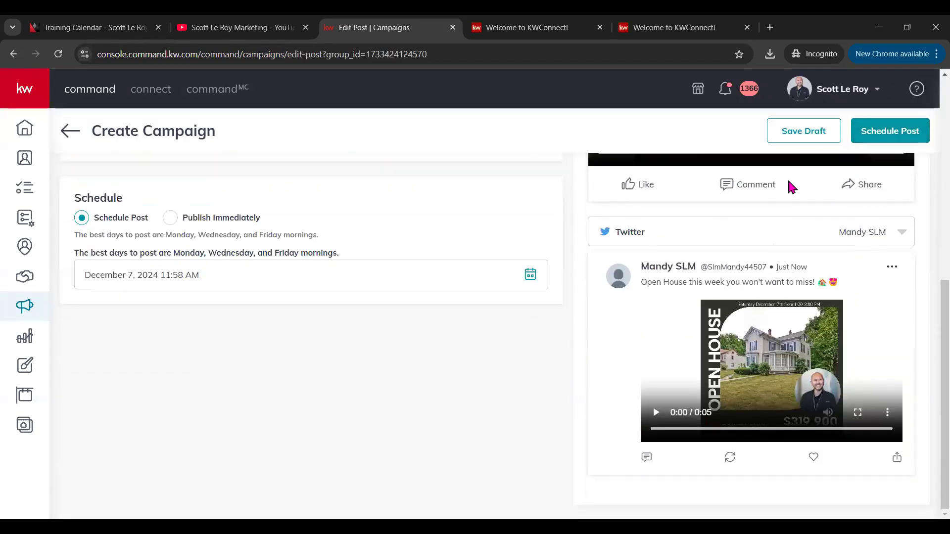
# Step: Review and schedule the post for Facebook and Twitter on December 7 at 11:58 AM
pyautogui.click(861, 130)
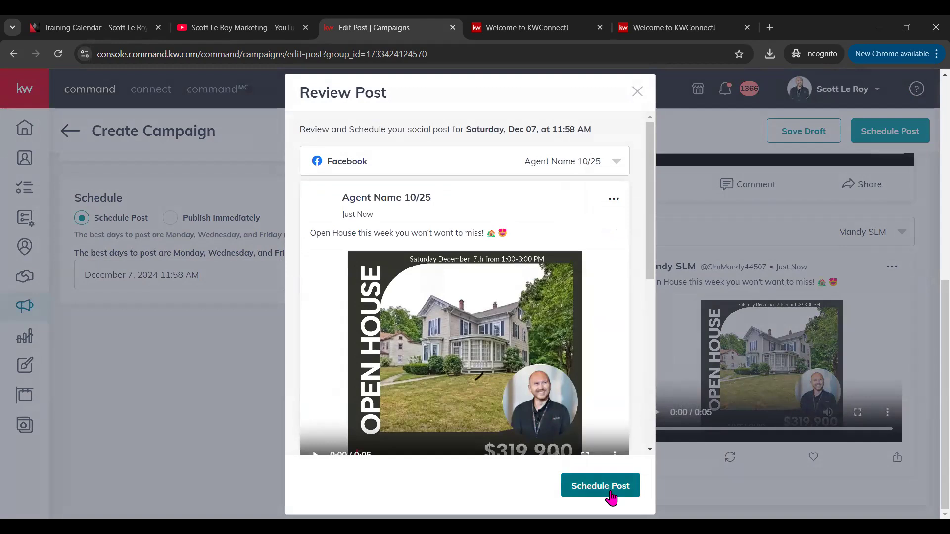
pyautogui.scroll(-1, 515, 371)
pyautogui.scroll(-5, 515, 371)
pyautogui.click(589, 484)
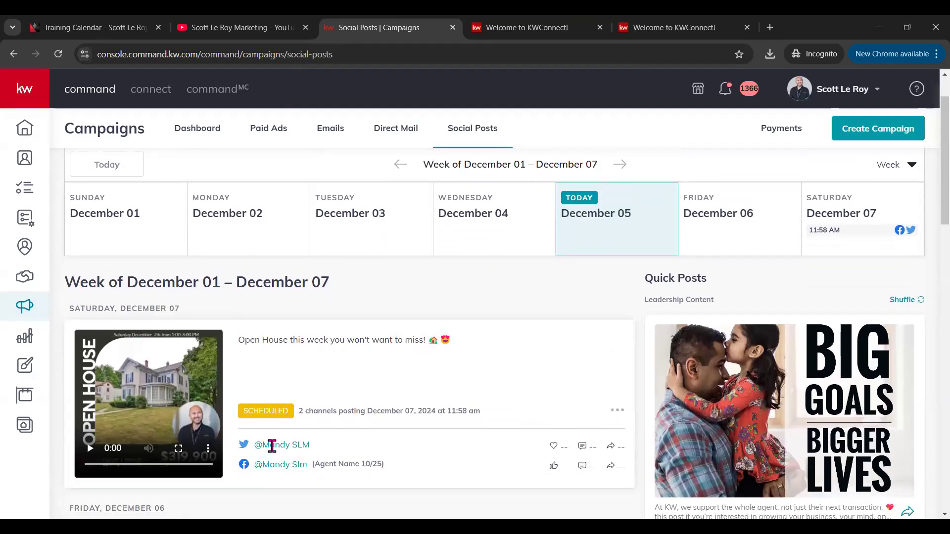
# Step: Delete the Open House post scheduled for December 07
pyautogui.moveTo(240, 410); pyautogui.dragTo(307, 414)
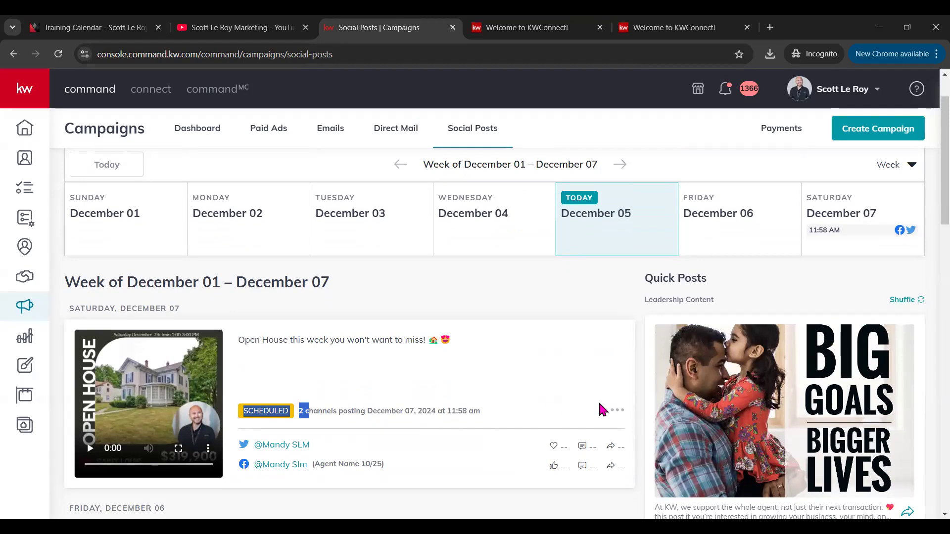
pyautogui.click(618, 410)
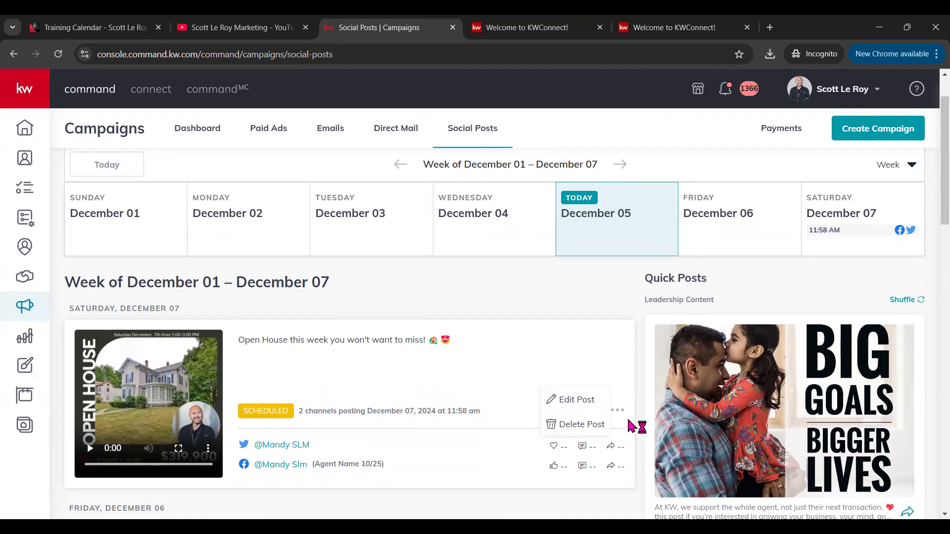
pyautogui.click(582, 424)
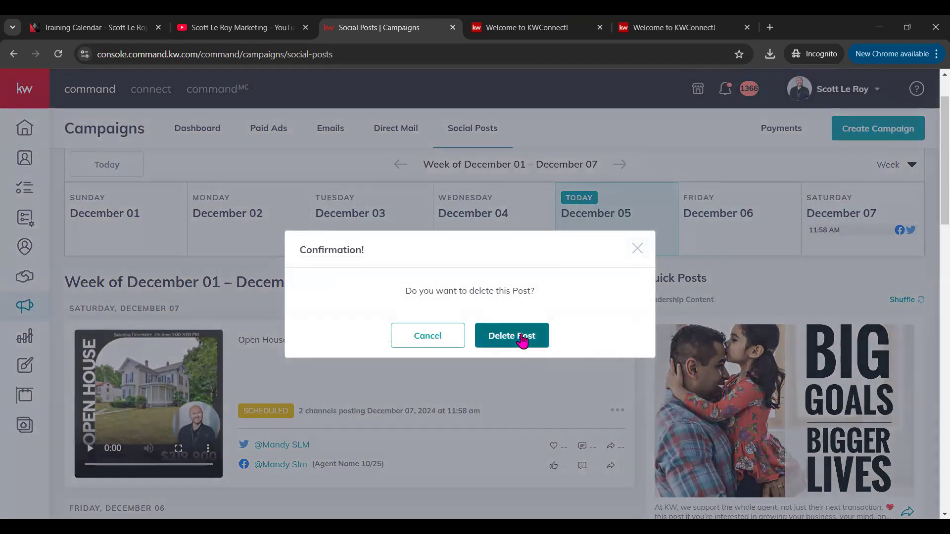
pyautogui.click(522, 341)
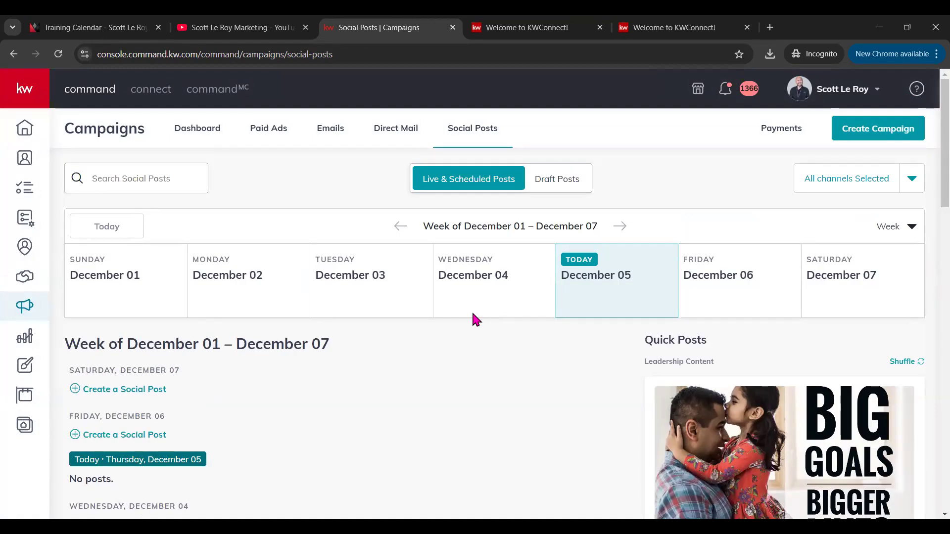
# Step: Start a new video design from the Designs library
pyautogui.click(24, 366)
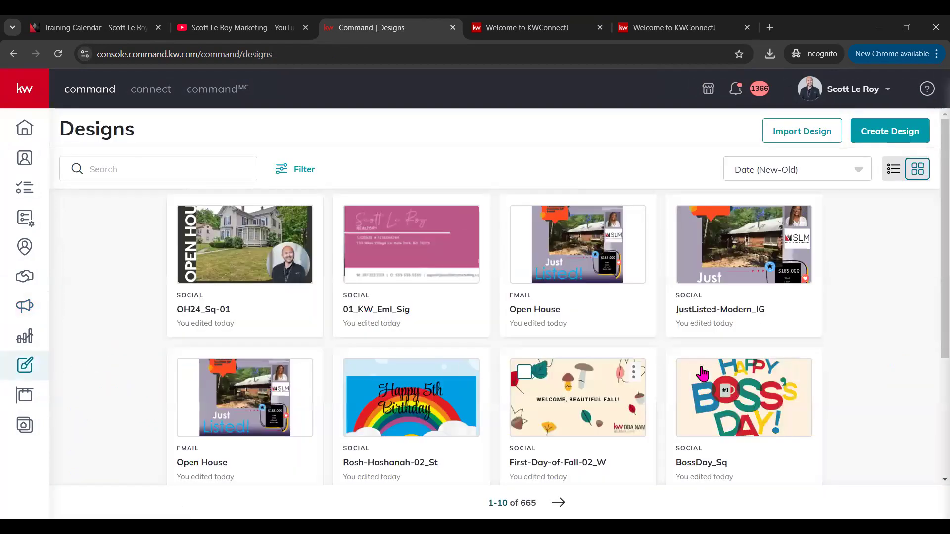
pyautogui.click(898, 133)
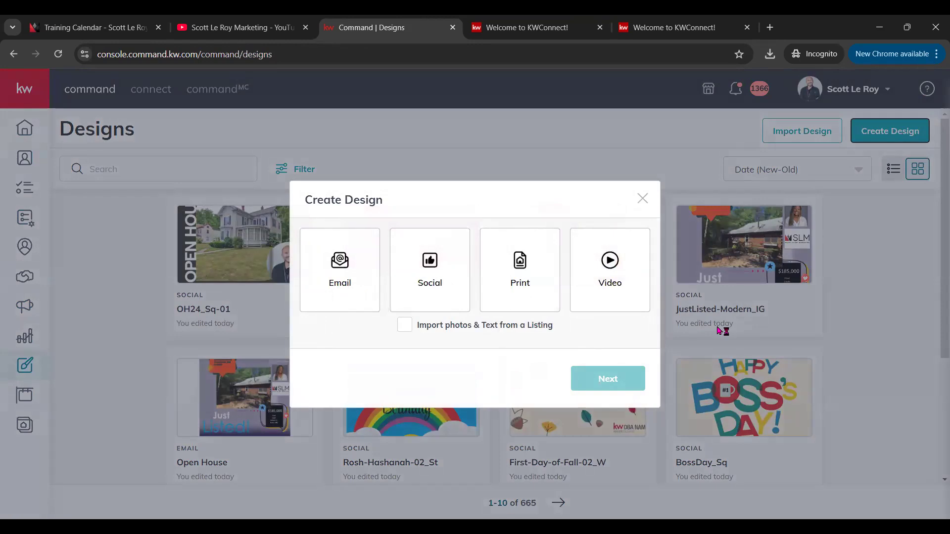
pyautogui.click(599, 289)
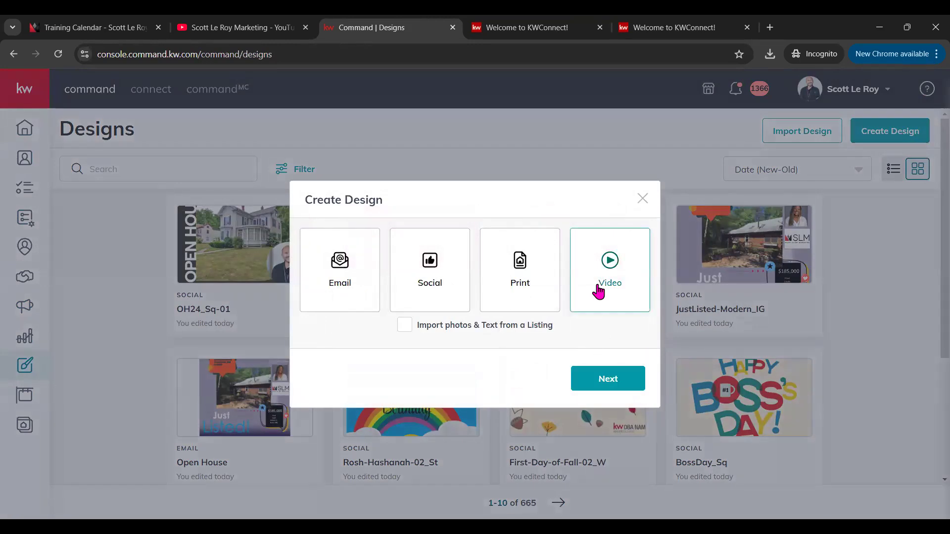
pyautogui.click(621, 384)
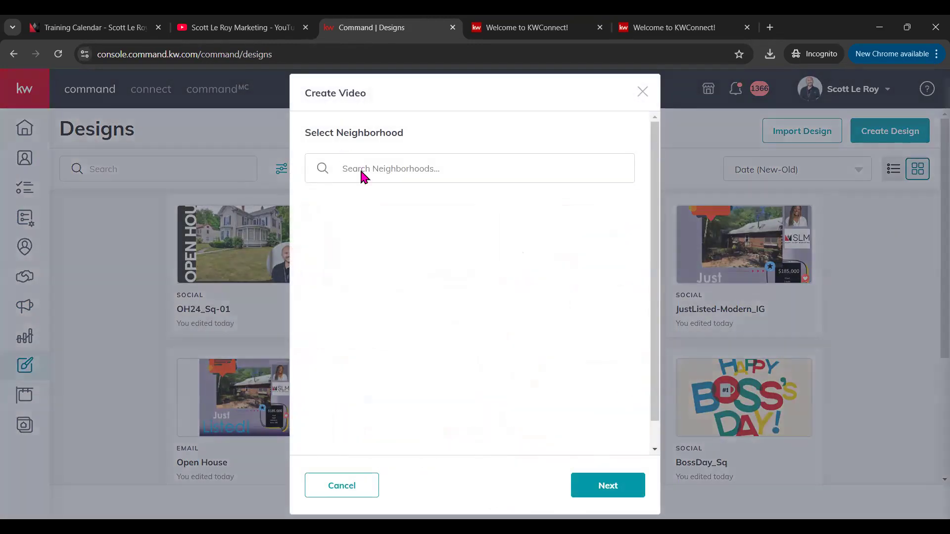
# Step: Search 'orlando, fl' and choose the Westlake neighborhood for the video
pyautogui.click(386, 170)
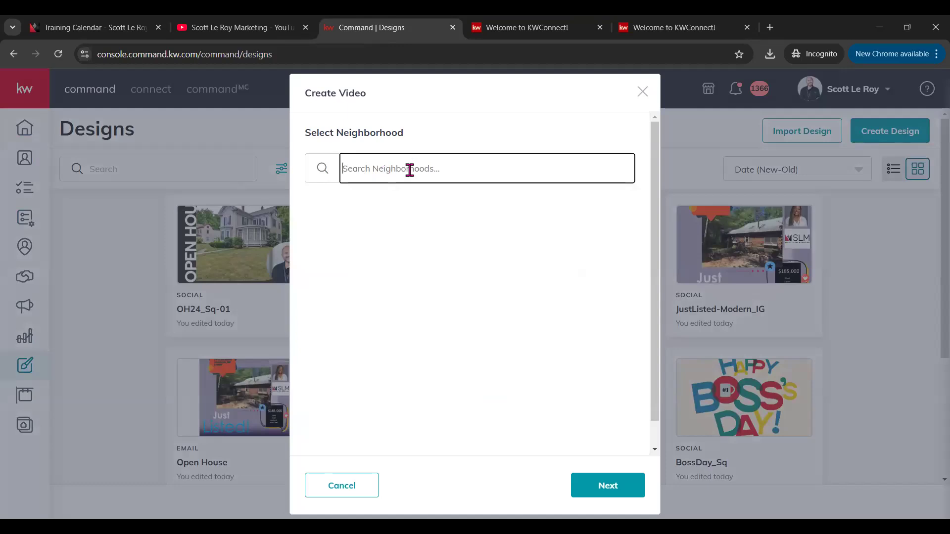
pyautogui.write('orlando, fl')
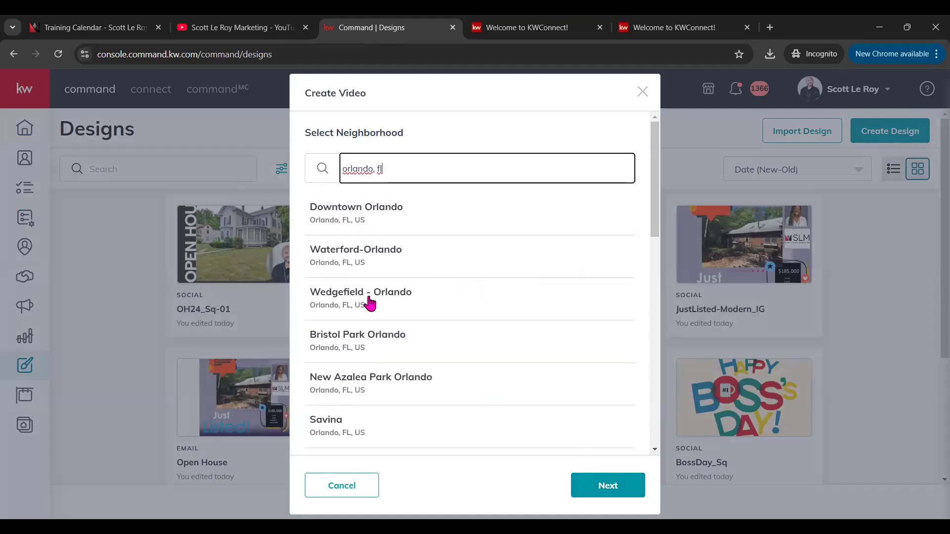
pyautogui.scroll(-7, 378, 415)
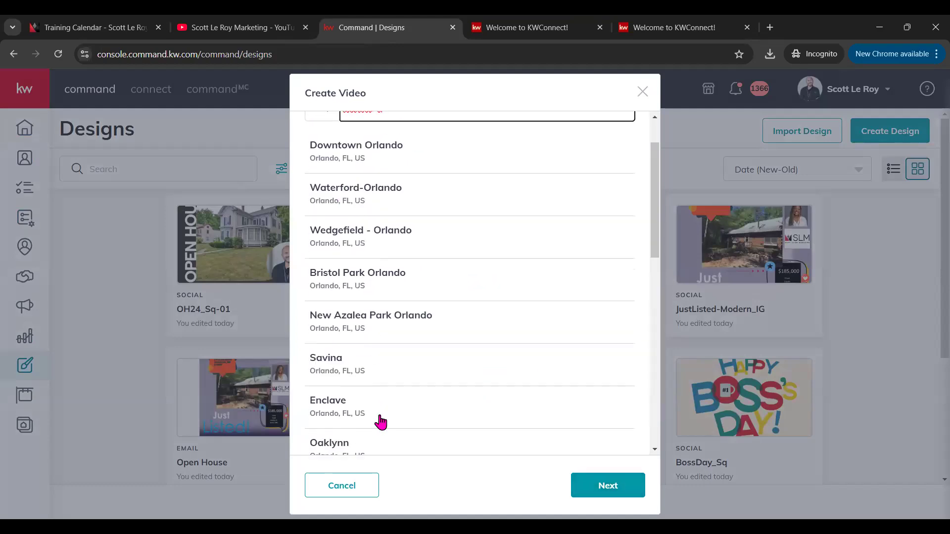
pyautogui.scroll(-2, 381, 419)
pyautogui.click(340, 294)
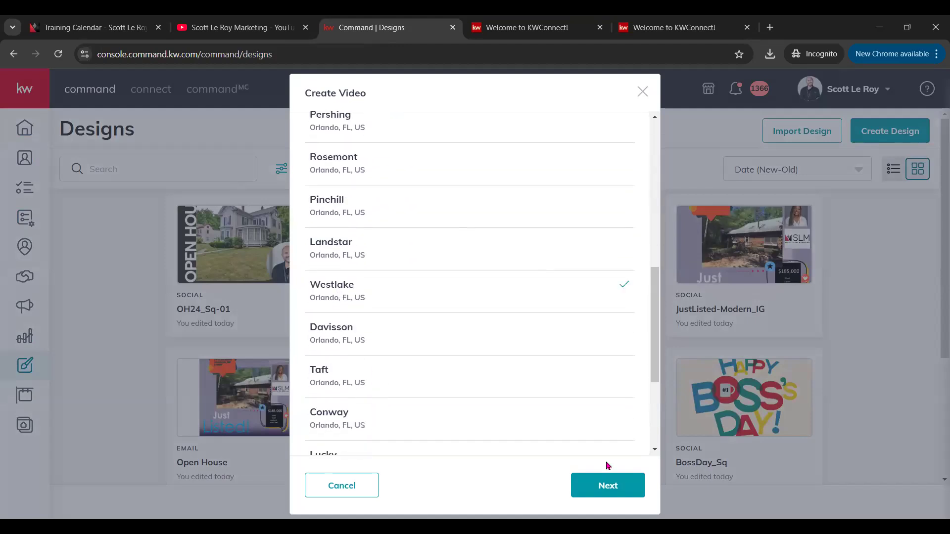
pyautogui.click(603, 487)
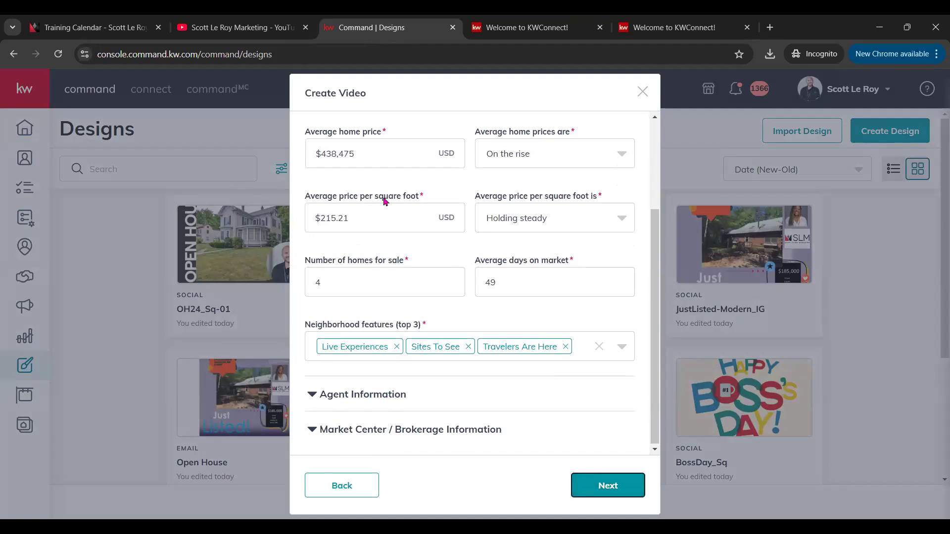
# Step: Keep the home price trend at On the rise and price per square foot at Holding steady
pyautogui.scroll(1, 395, 198)
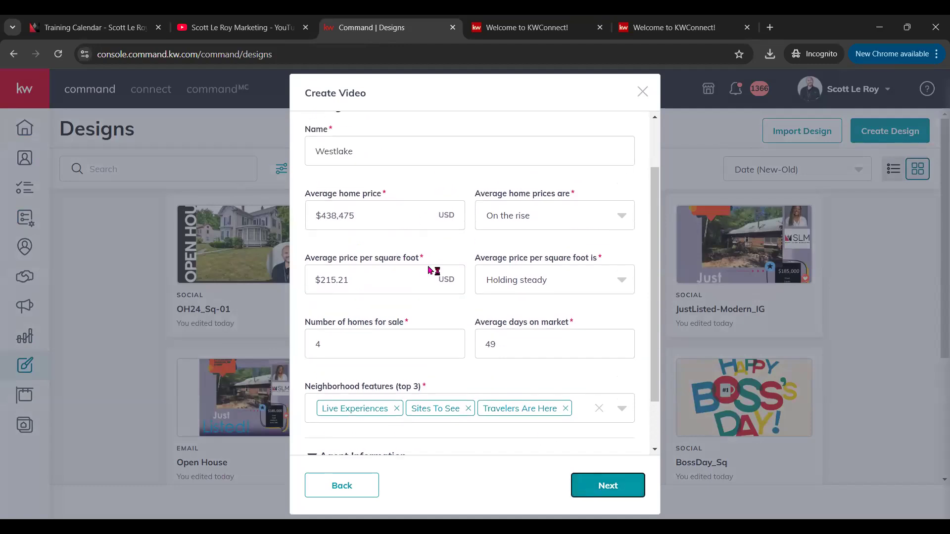
pyautogui.scroll(1, 441, 263)
pyautogui.scroll(-1, 443, 255)
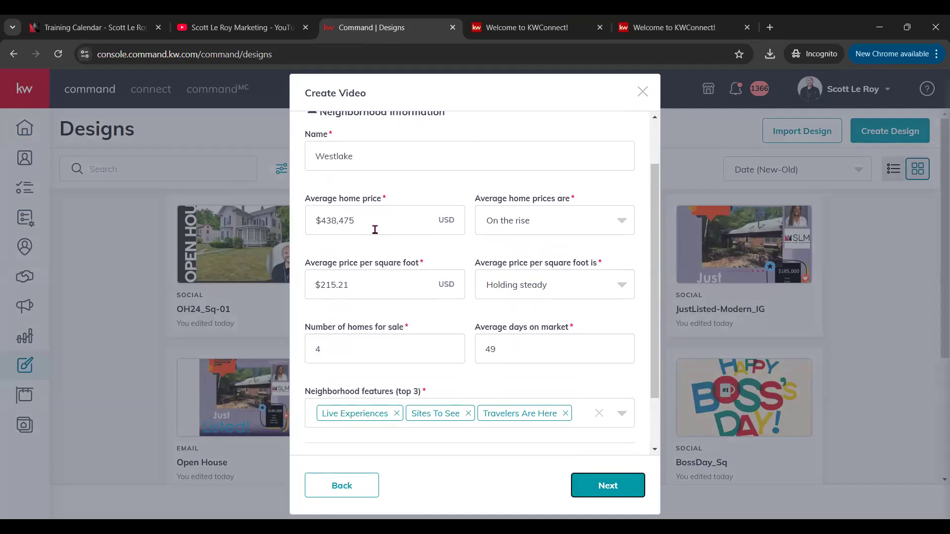
pyautogui.click(581, 216)
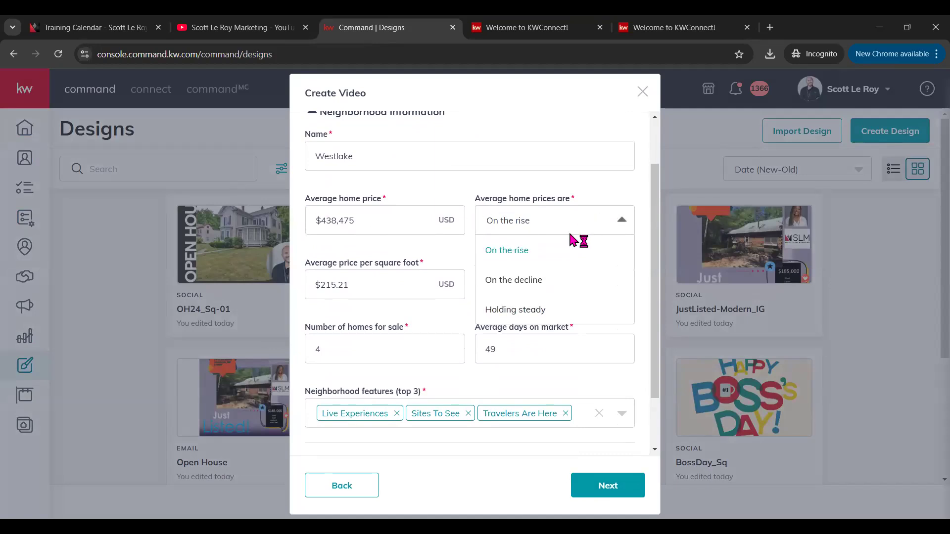
pyautogui.click(563, 193)
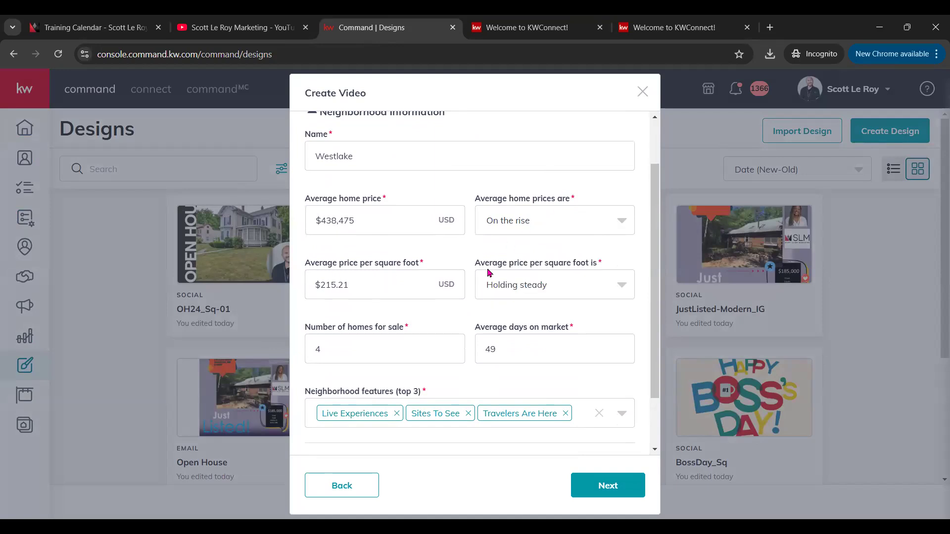
pyautogui.moveTo(484, 271); pyautogui.dragTo(608, 267)
pyautogui.scroll(-2, 528, 280)
pyautogui.click(529, 222)
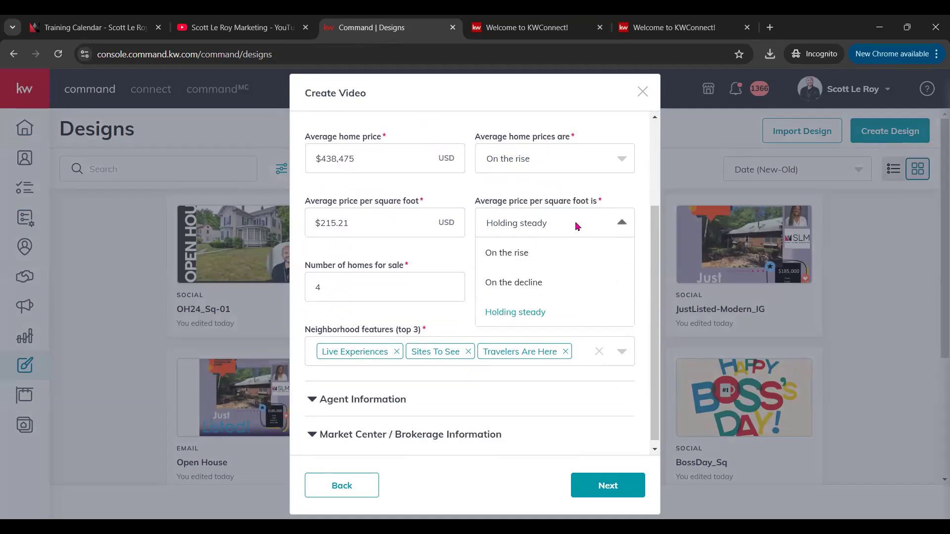
pyautogui.click(487, 191)
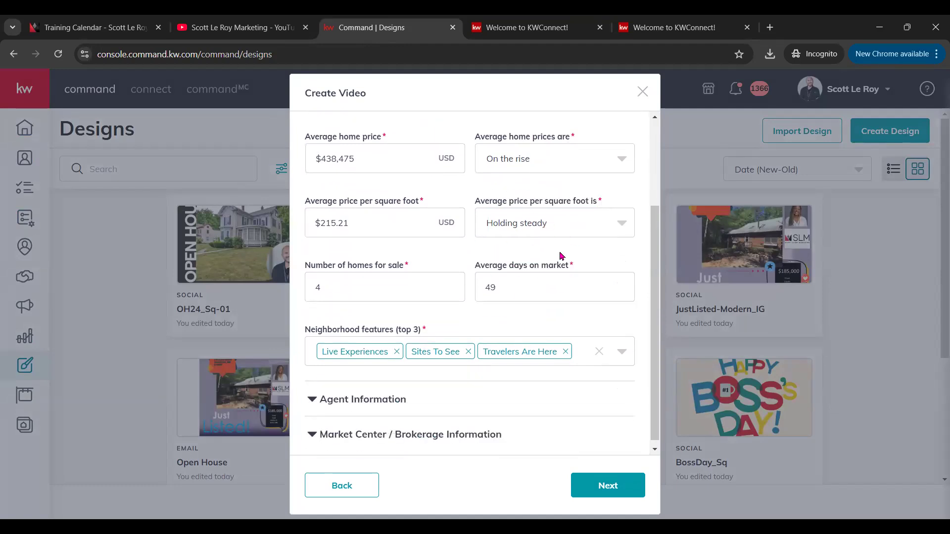
# Step: Expand the Agent Information section below the neighborhood features field
pyautogui.scroll(-1, 457, 271)
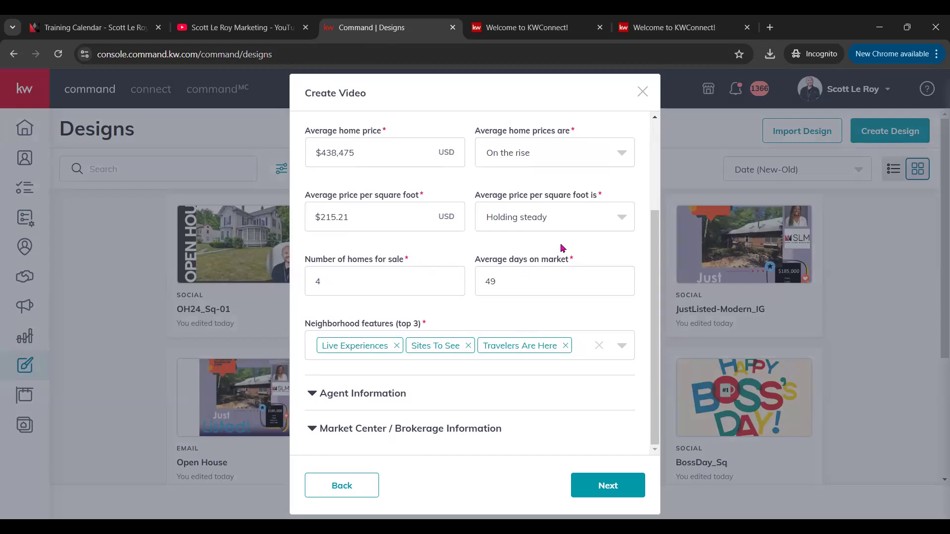
pyautogui.moveTo(302, 332); pyautogui.dragTo(442, 327)
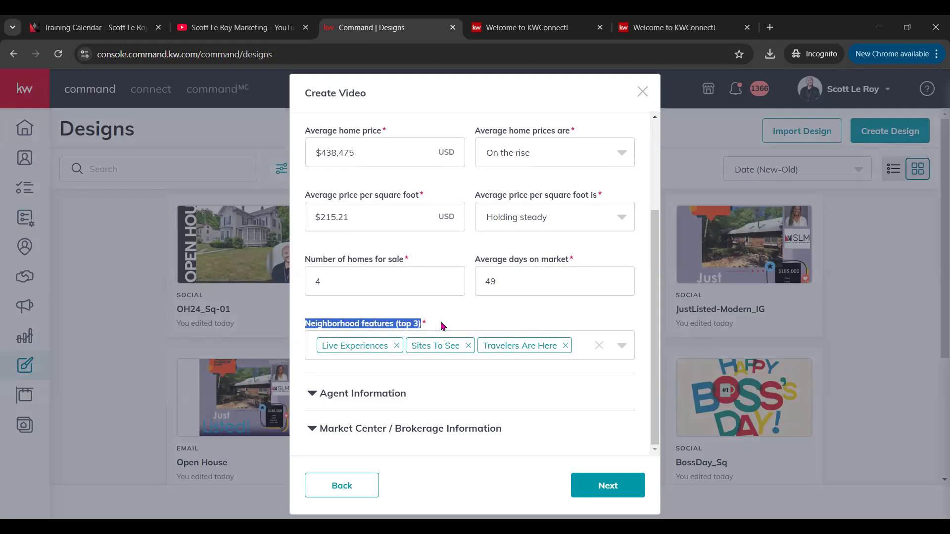
pyautogui.click(342, 394)
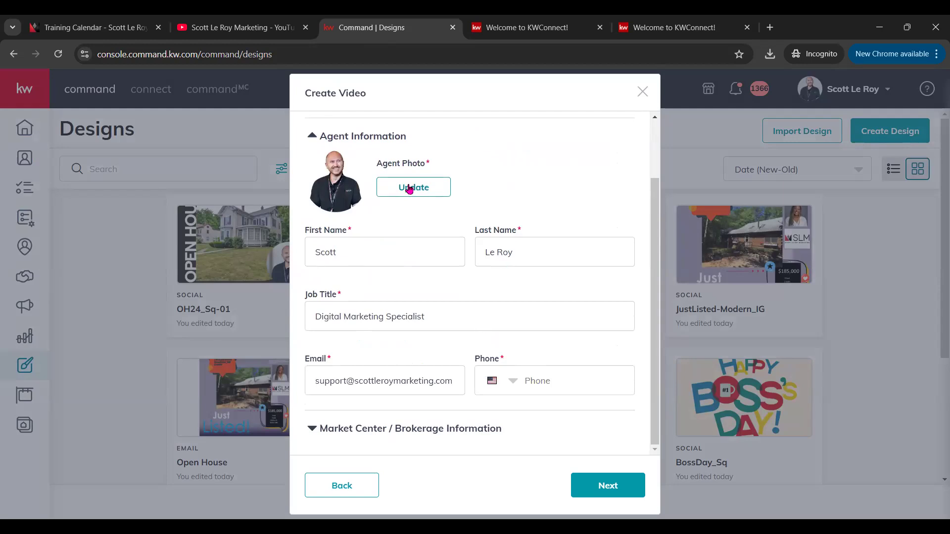
# Step: Fill in the agent's phone number and expand Market Center / Brokerage Information
pyautogui.click(545, 382)
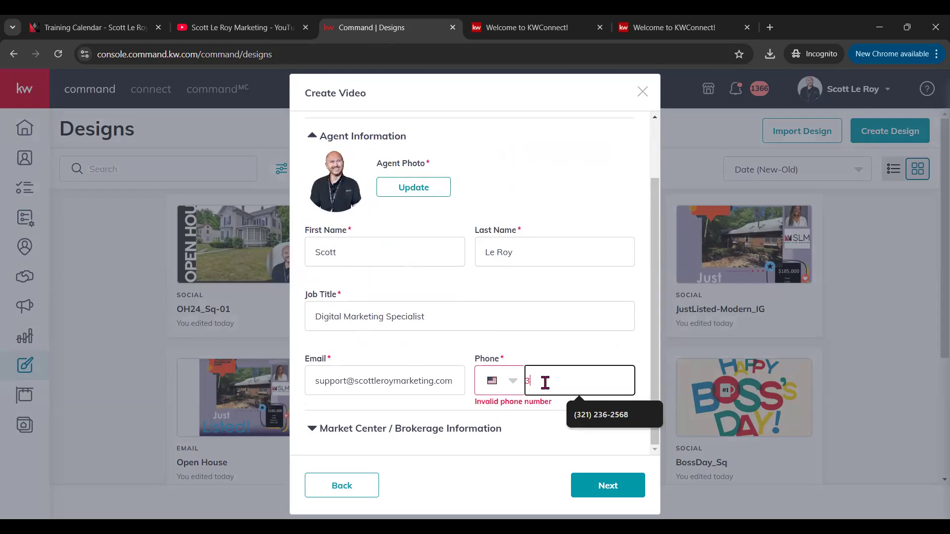
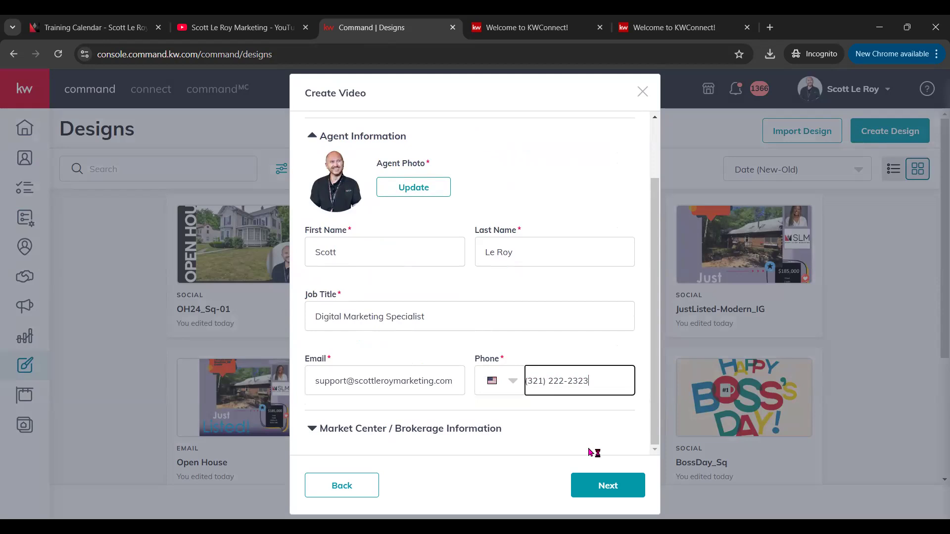
pyautogui.click(332, 430)
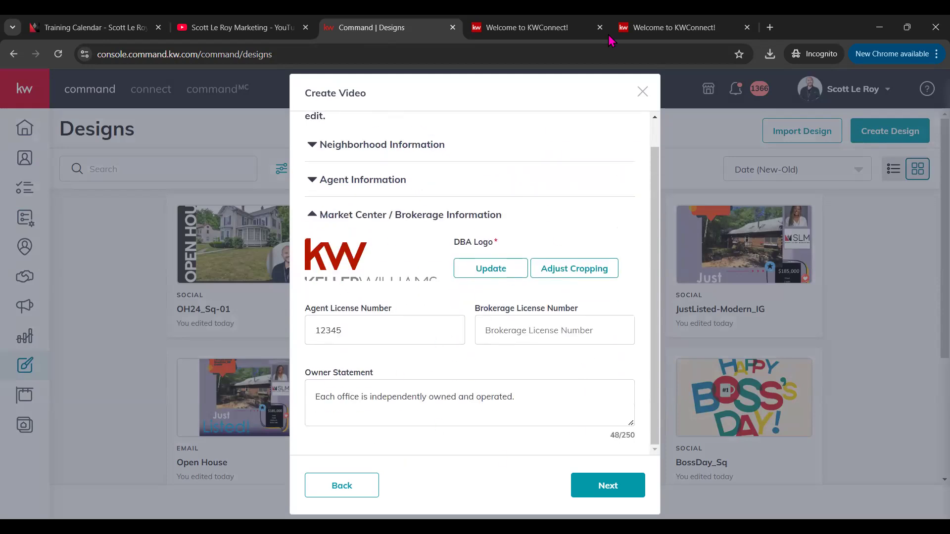
pyautogui.scroll(1, 549, 431)
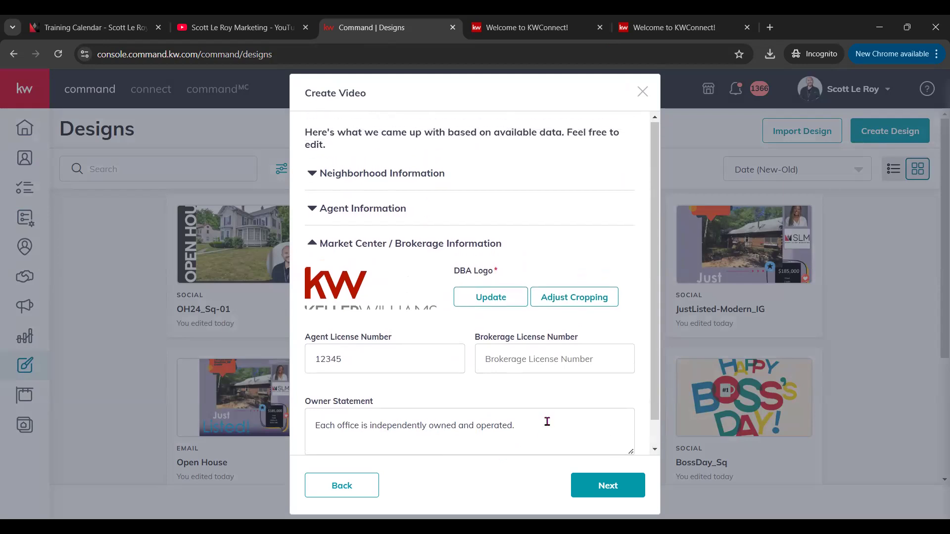
# Step: Generate the Westlake video and play its 1:00 preview through to the agent contact card
pyautogui.click(620, 488)
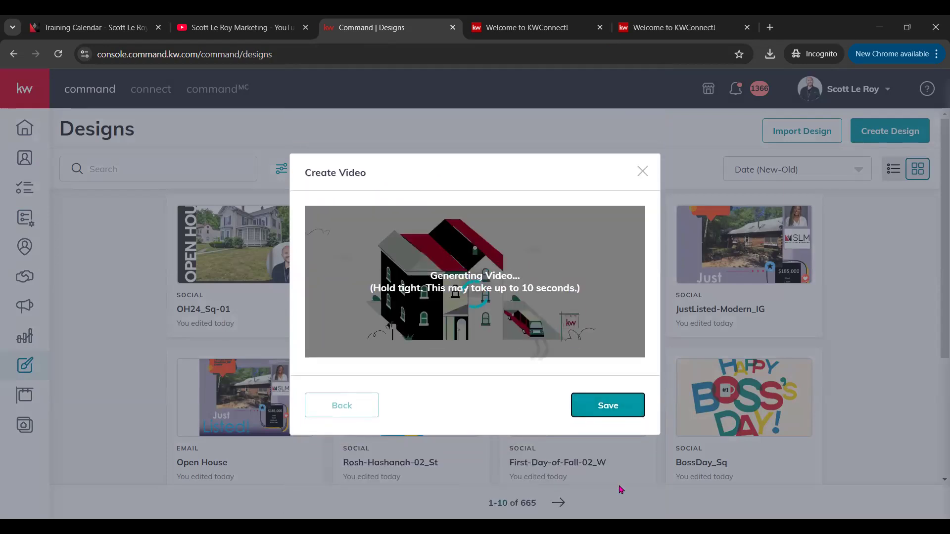
pyautogui.rightClick(620, 484)
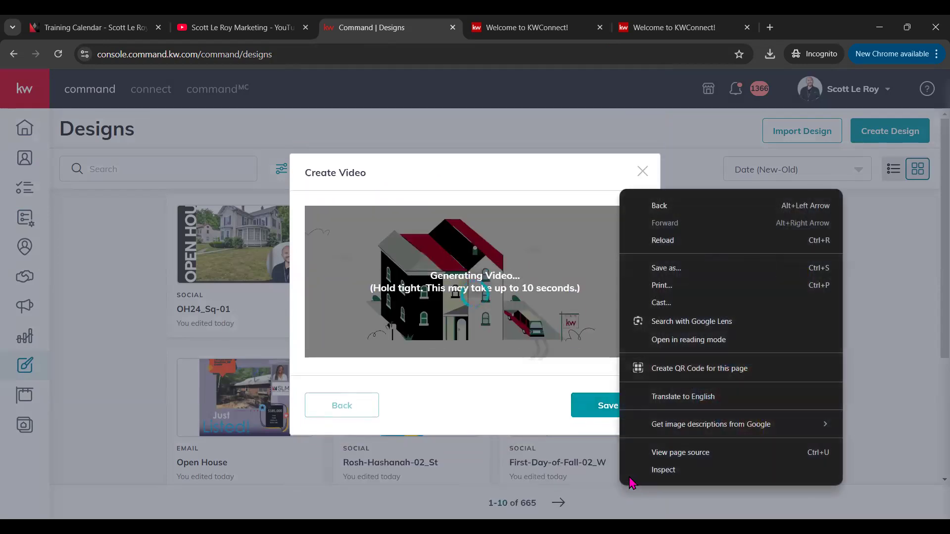
pyautogui.click(492, 418)
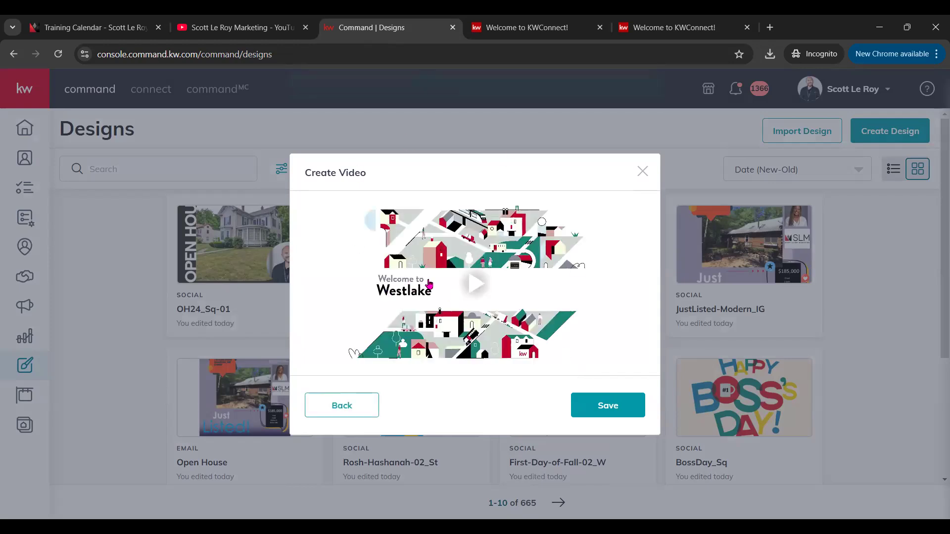
pyautogui.click(472, 284)
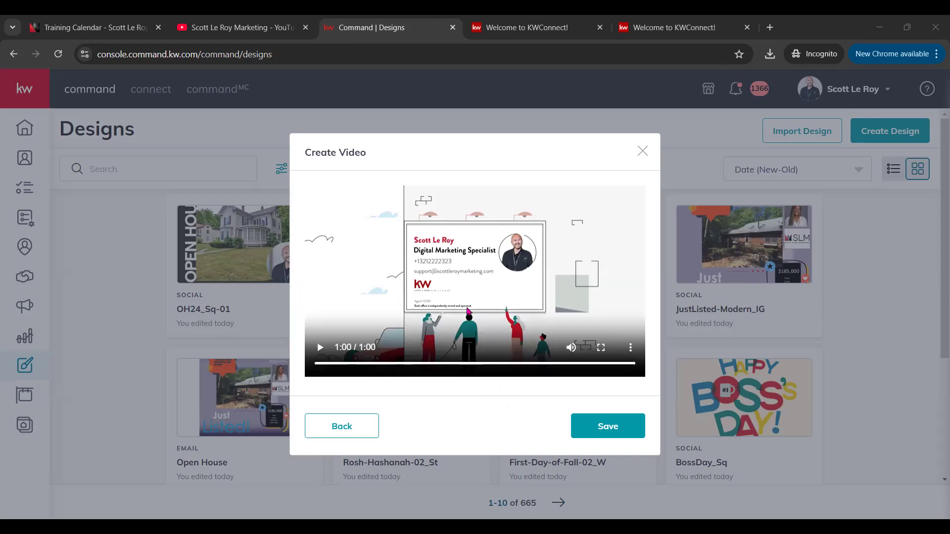
pyautogui.moveTo(571, 343)
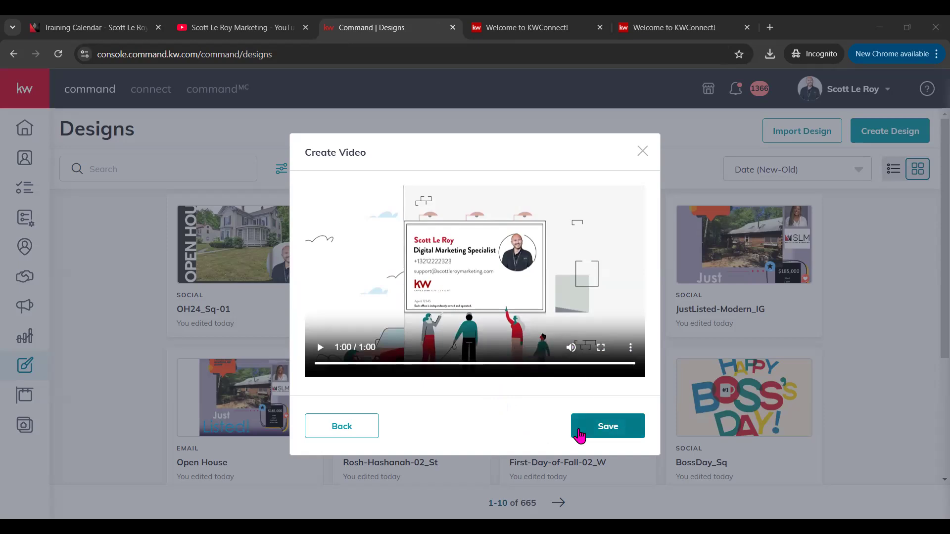
# Step: Save the Westlake video to the Designs library and check its card's action menu
pyautogui.click(612, 432)
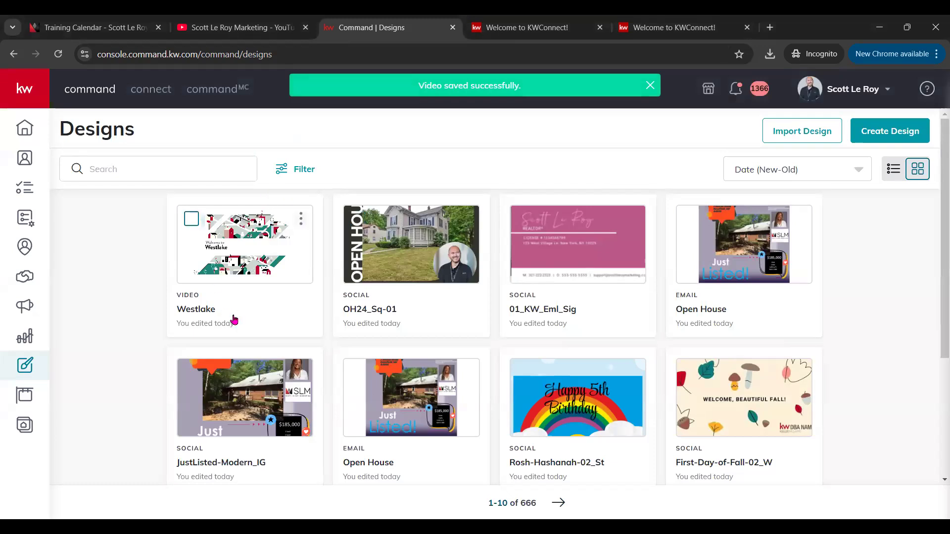
pyautogui.click(300, 221)
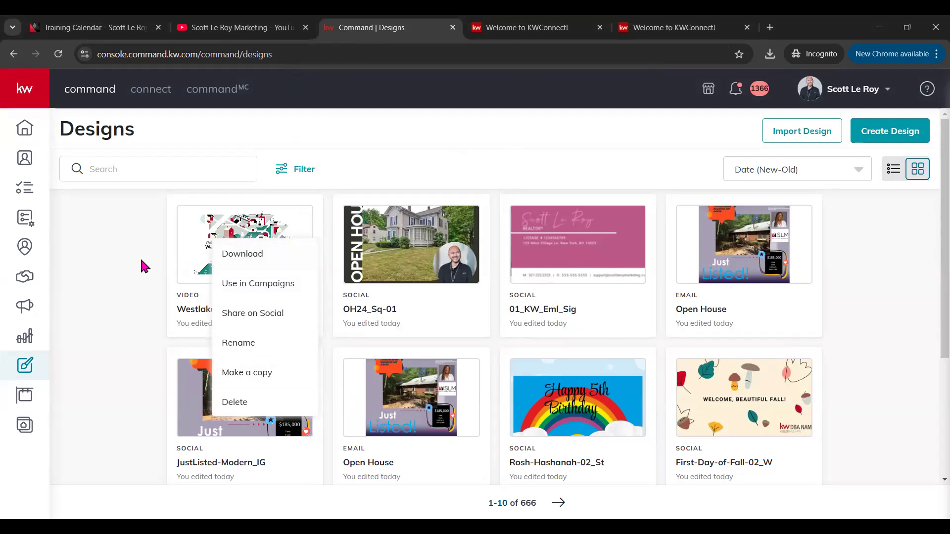
pyautogui.click(131, 278)
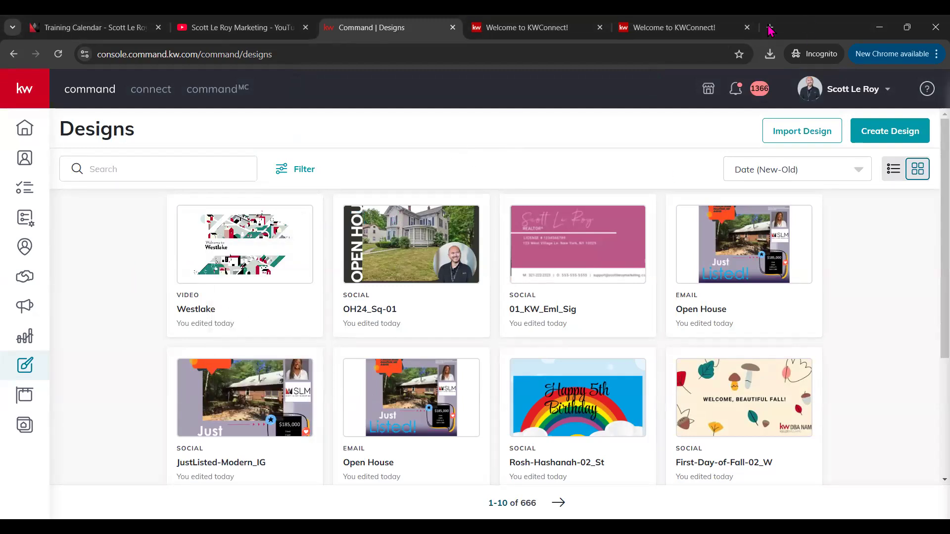